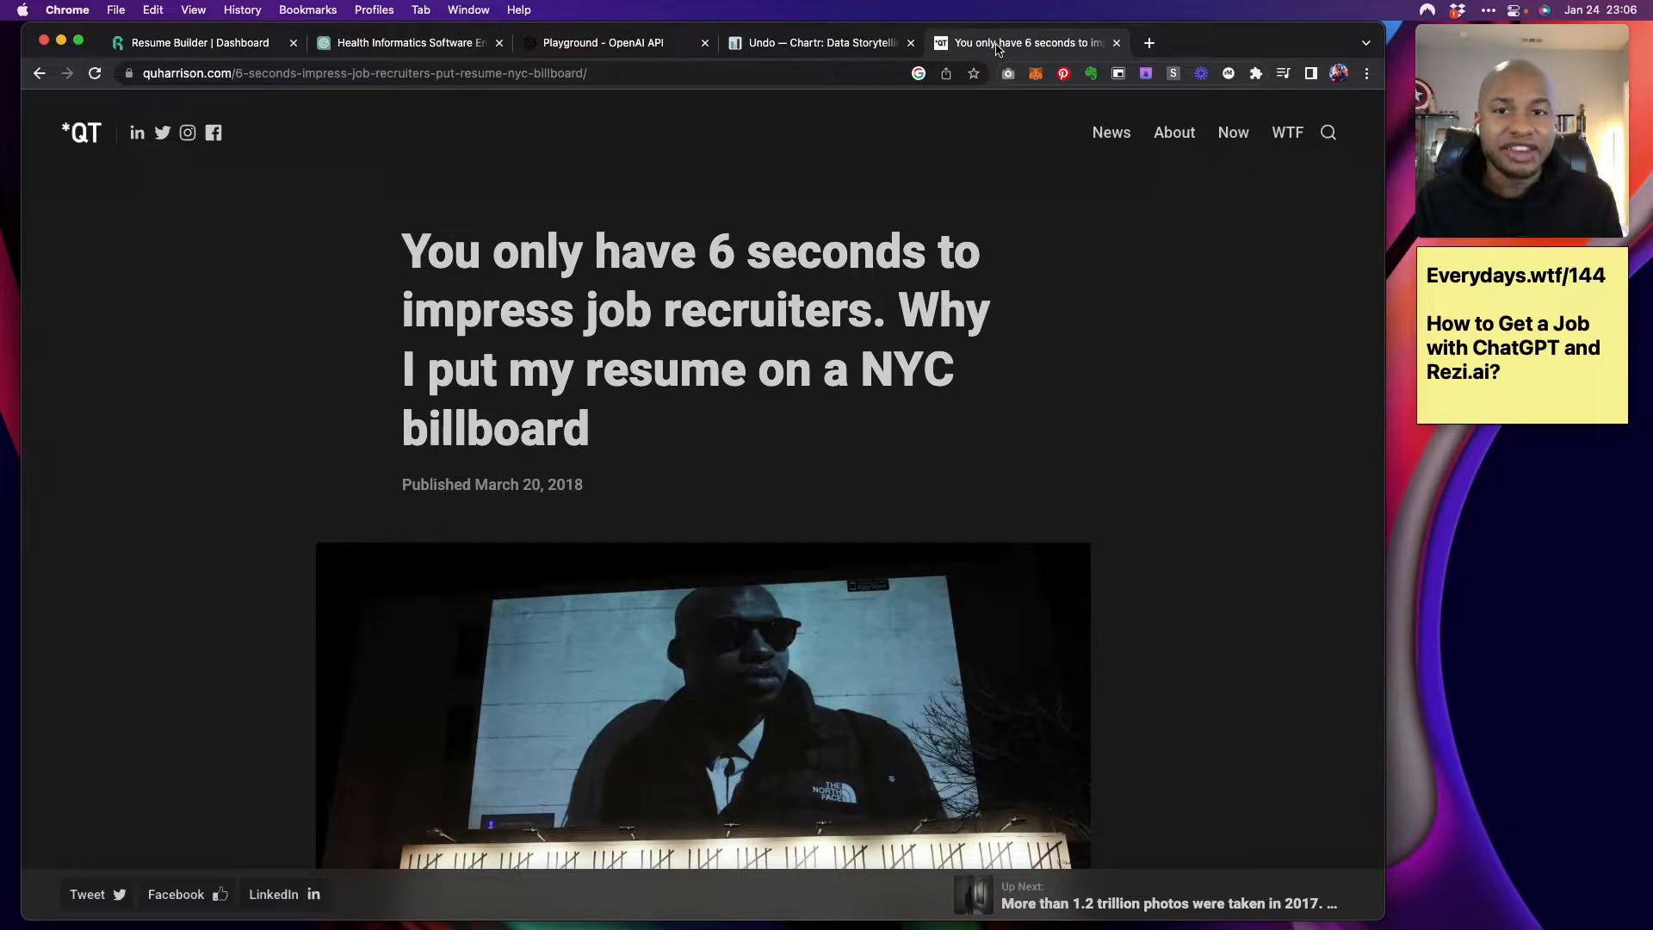
Read the opening of the article about putting a resume on a NYC billboard, down to its embedded video
scroll(947, 211, down, 3)
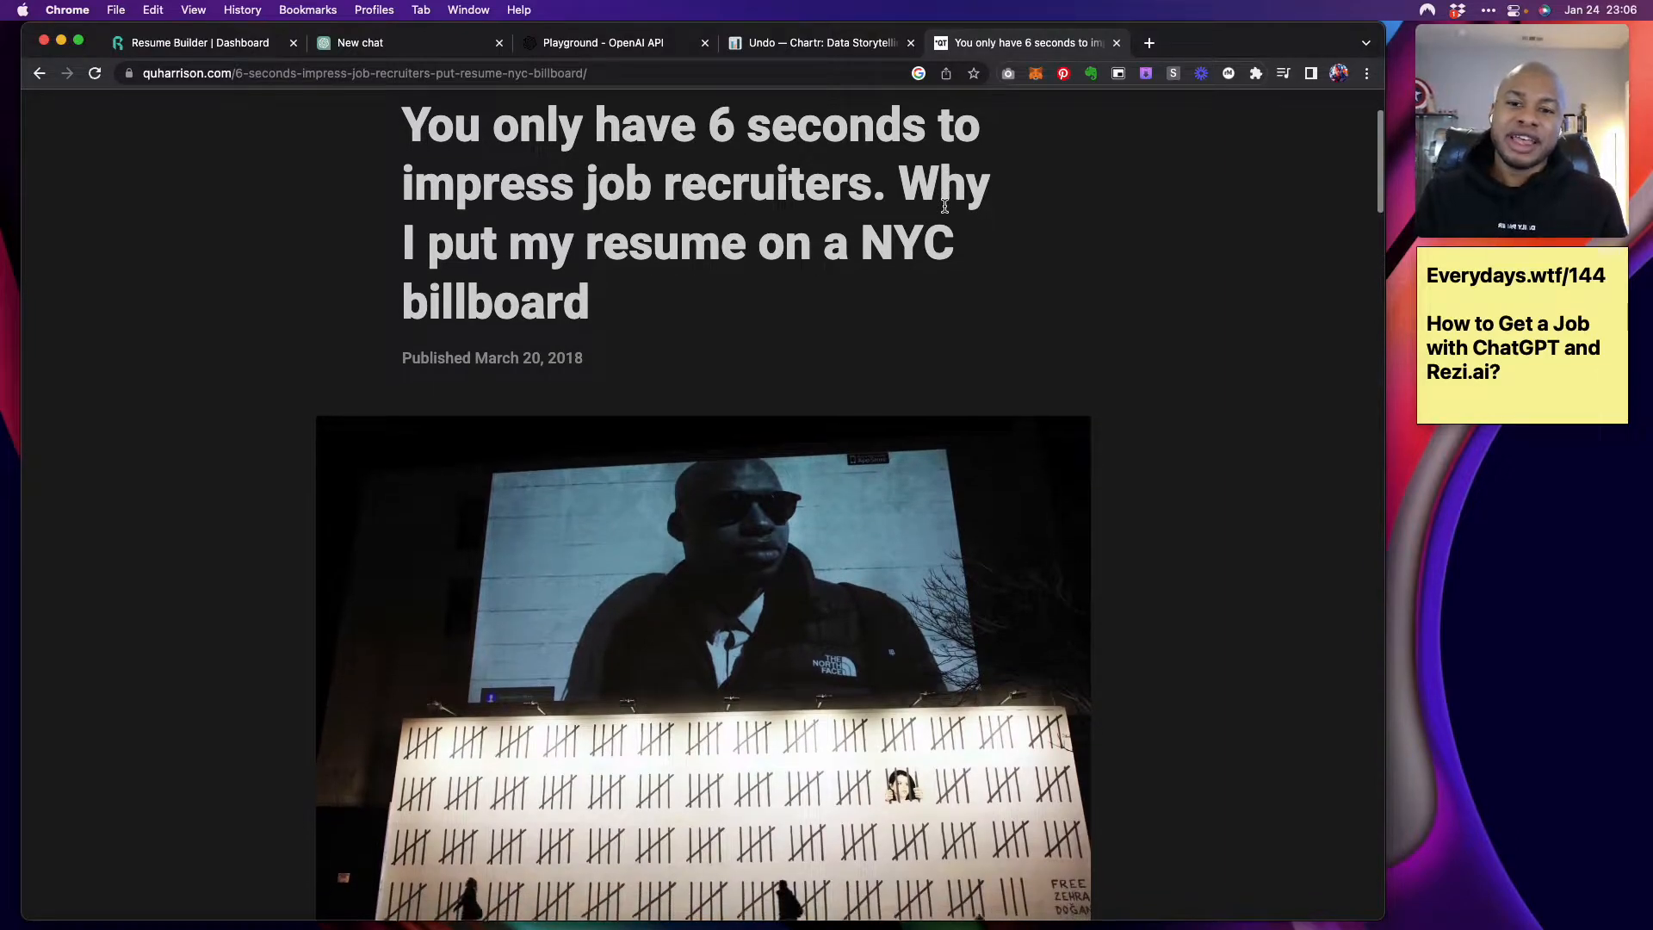
scroll(944, 206, up, 1)
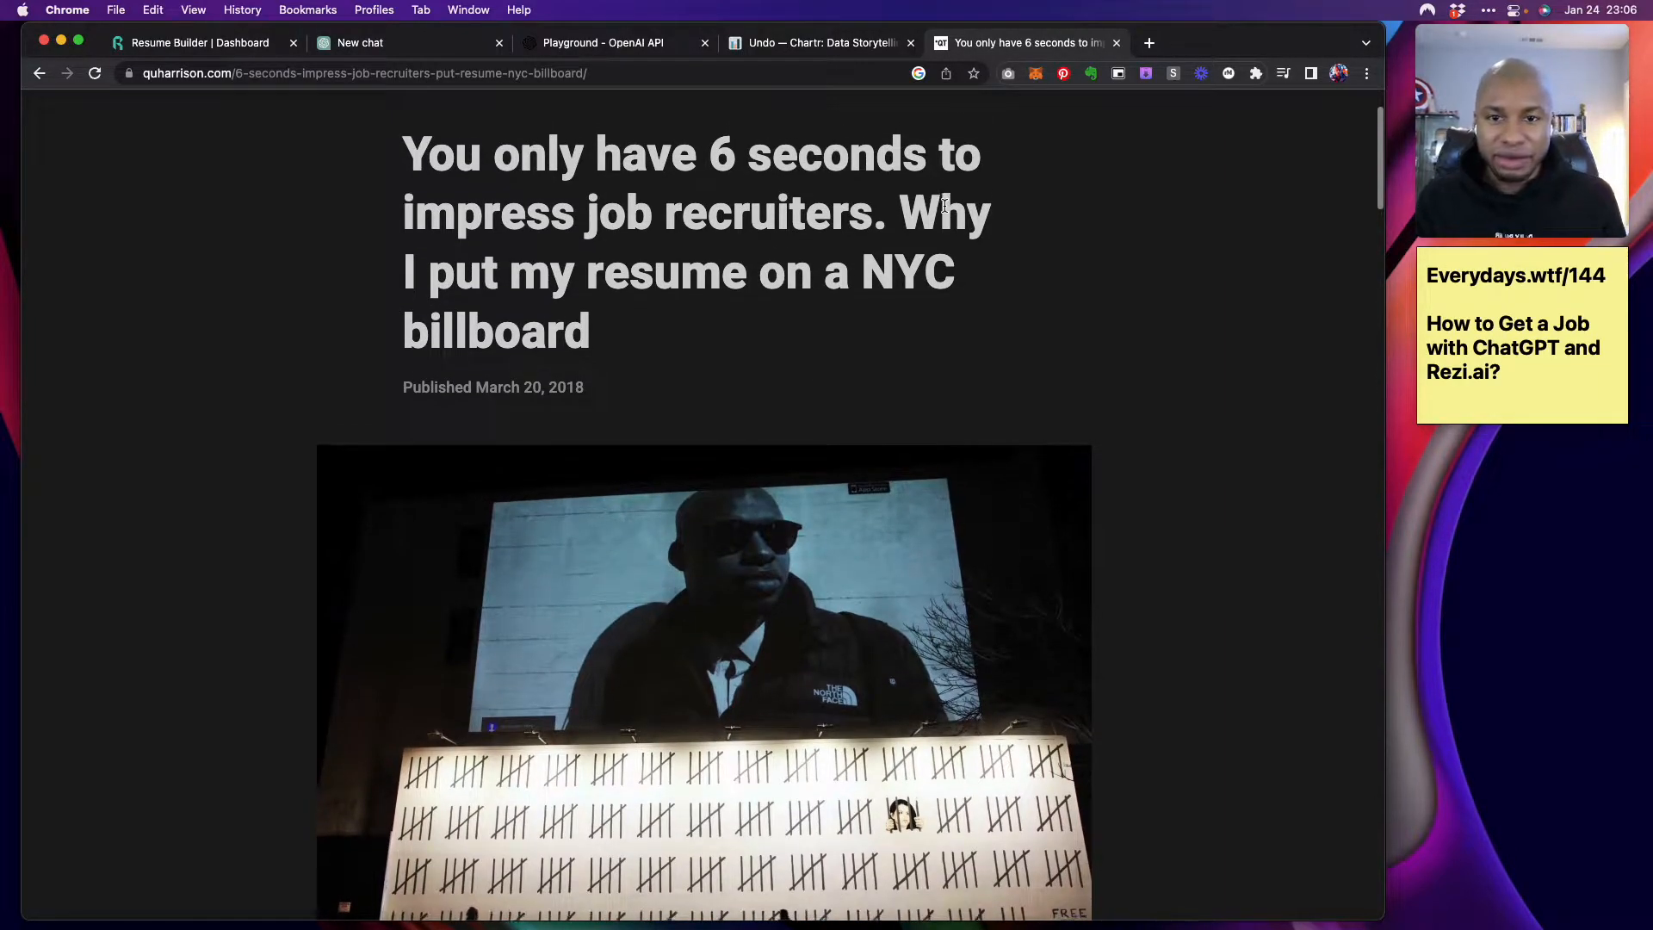
scroll(945, 207, down, 1)
scroll(945, 206, down, 1)
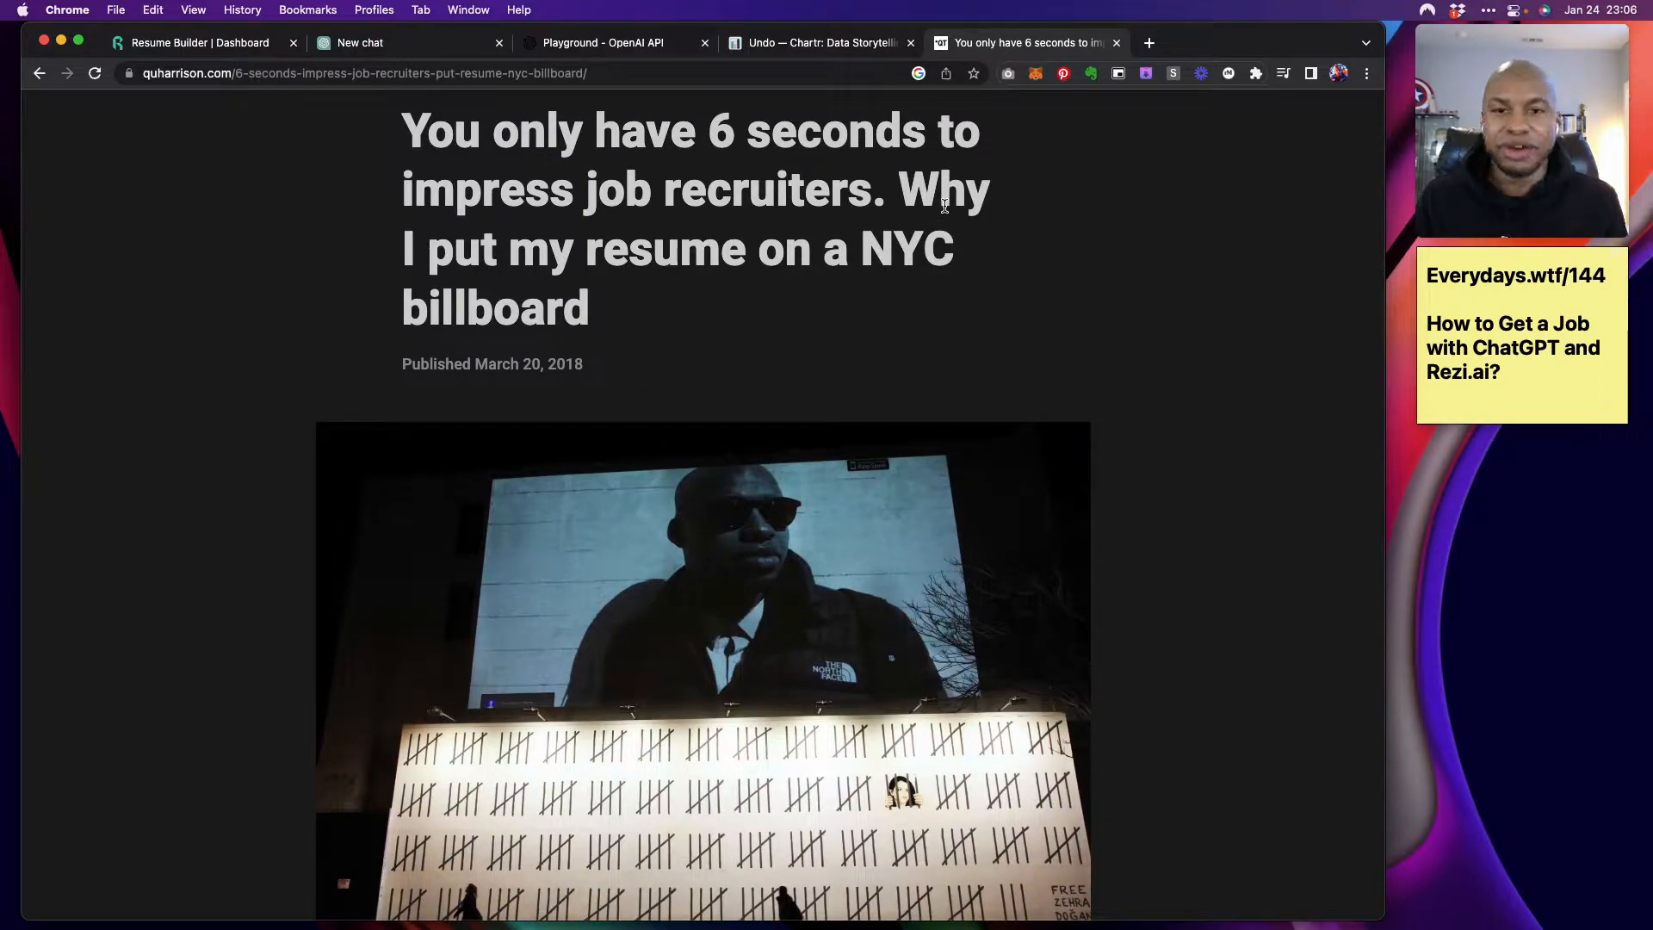
scroll(945, 207, down, 5)
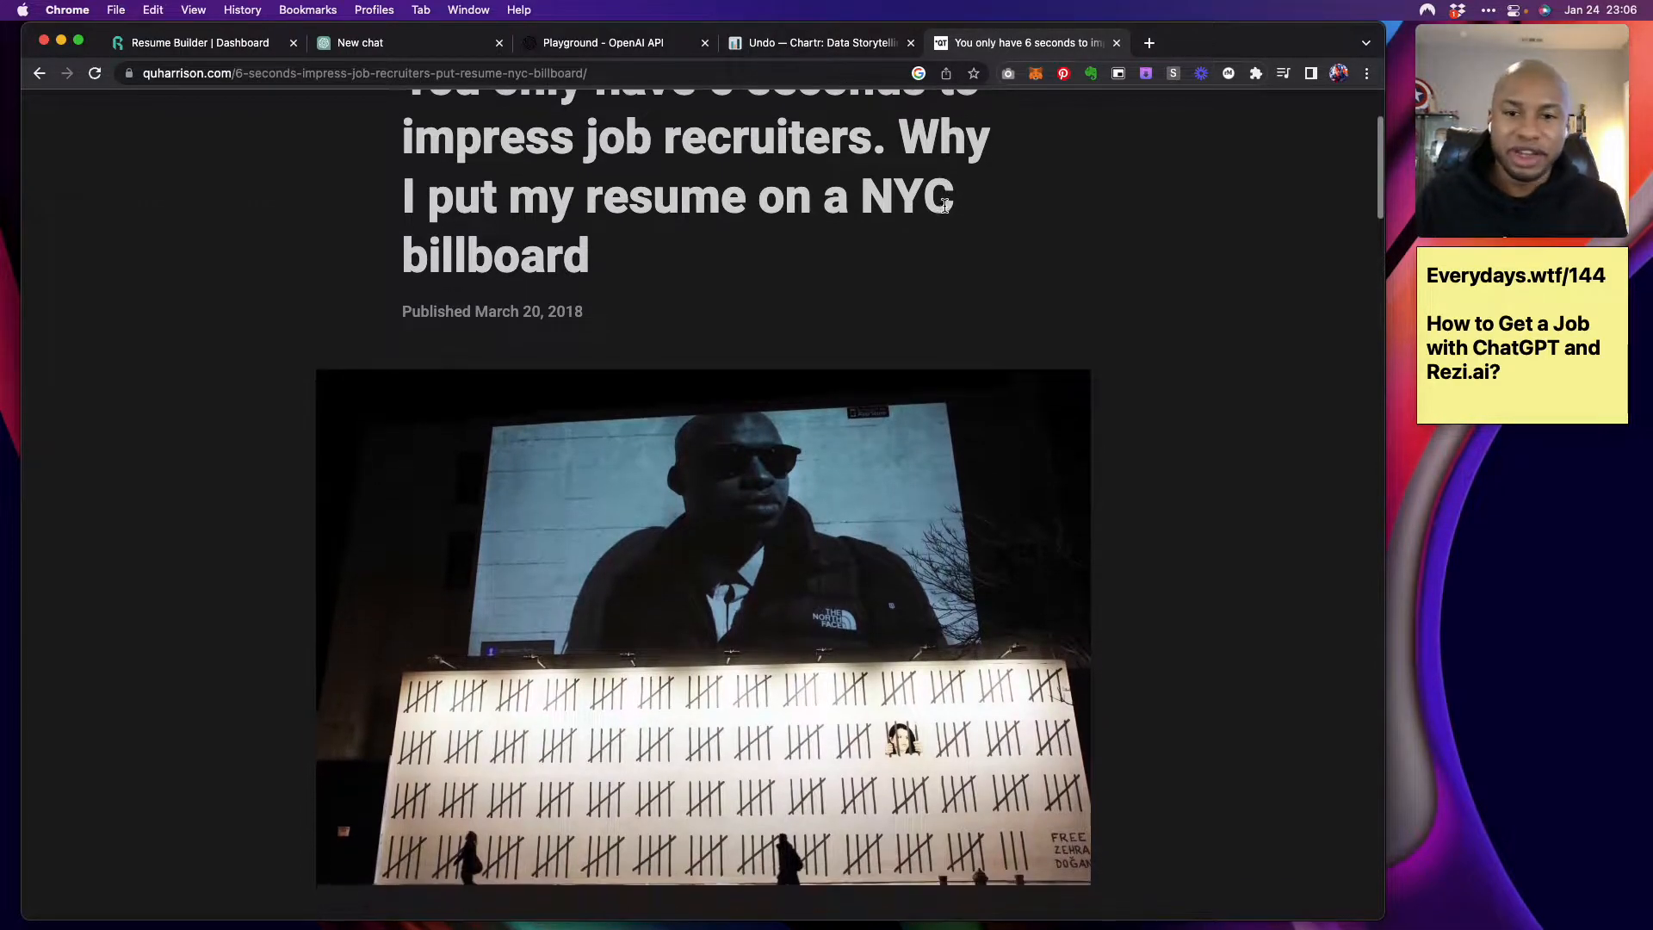
scroll(944, 207, up, 3)
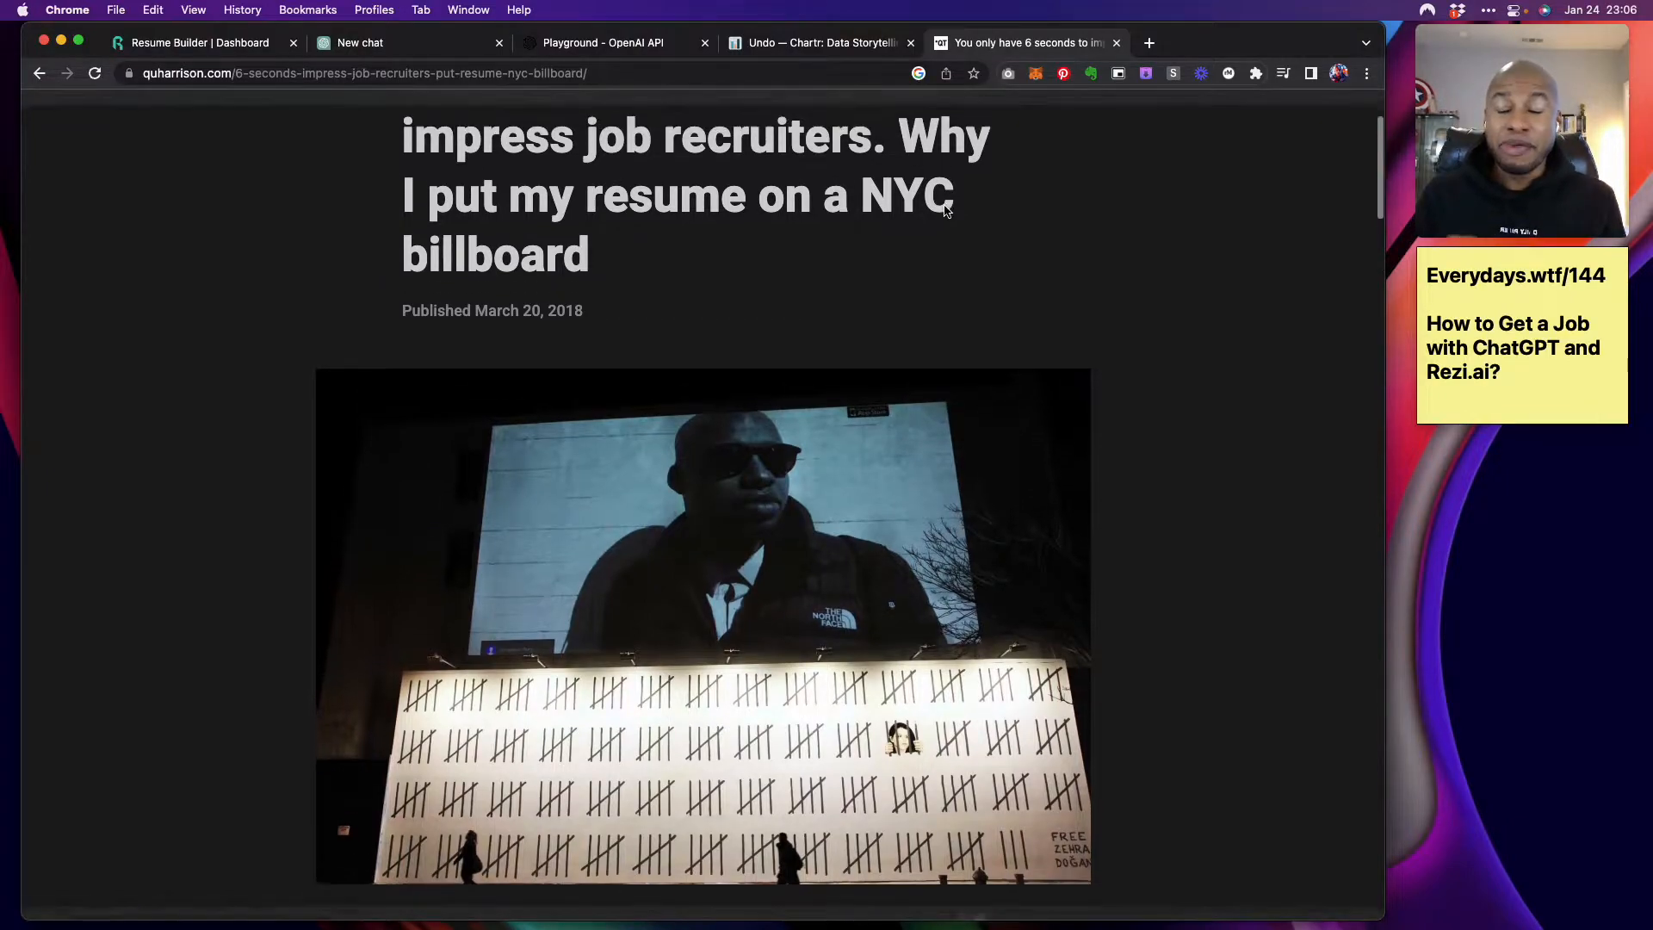
scroll(944, 206, down, 1)
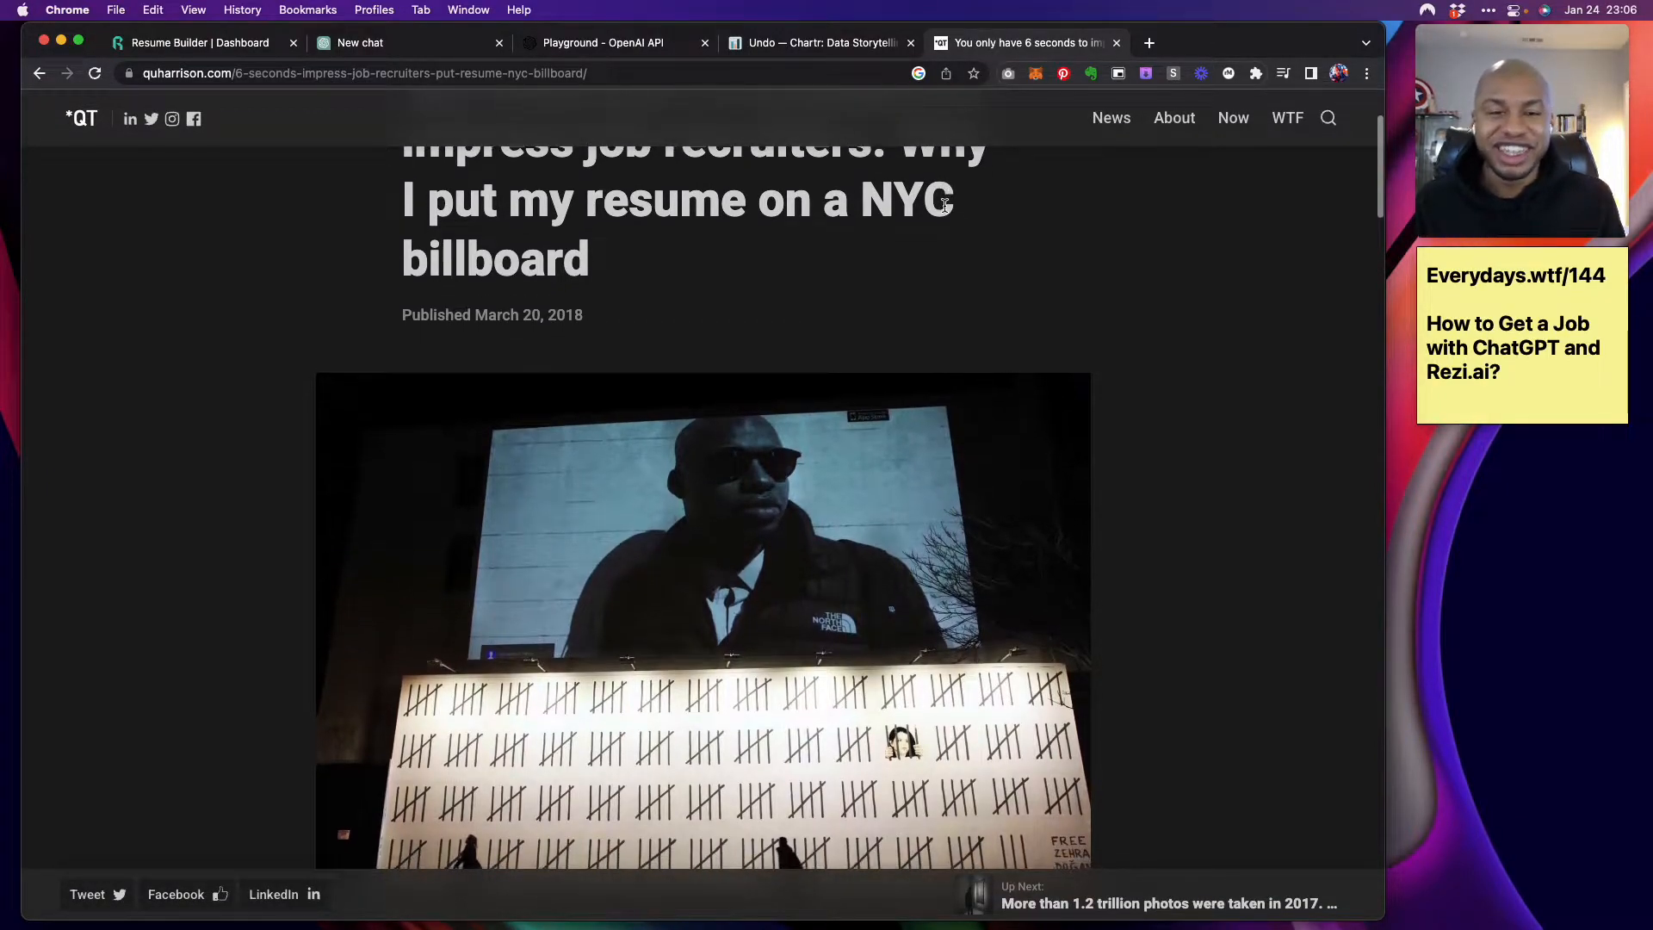
scroll(945, 207, down, 5)
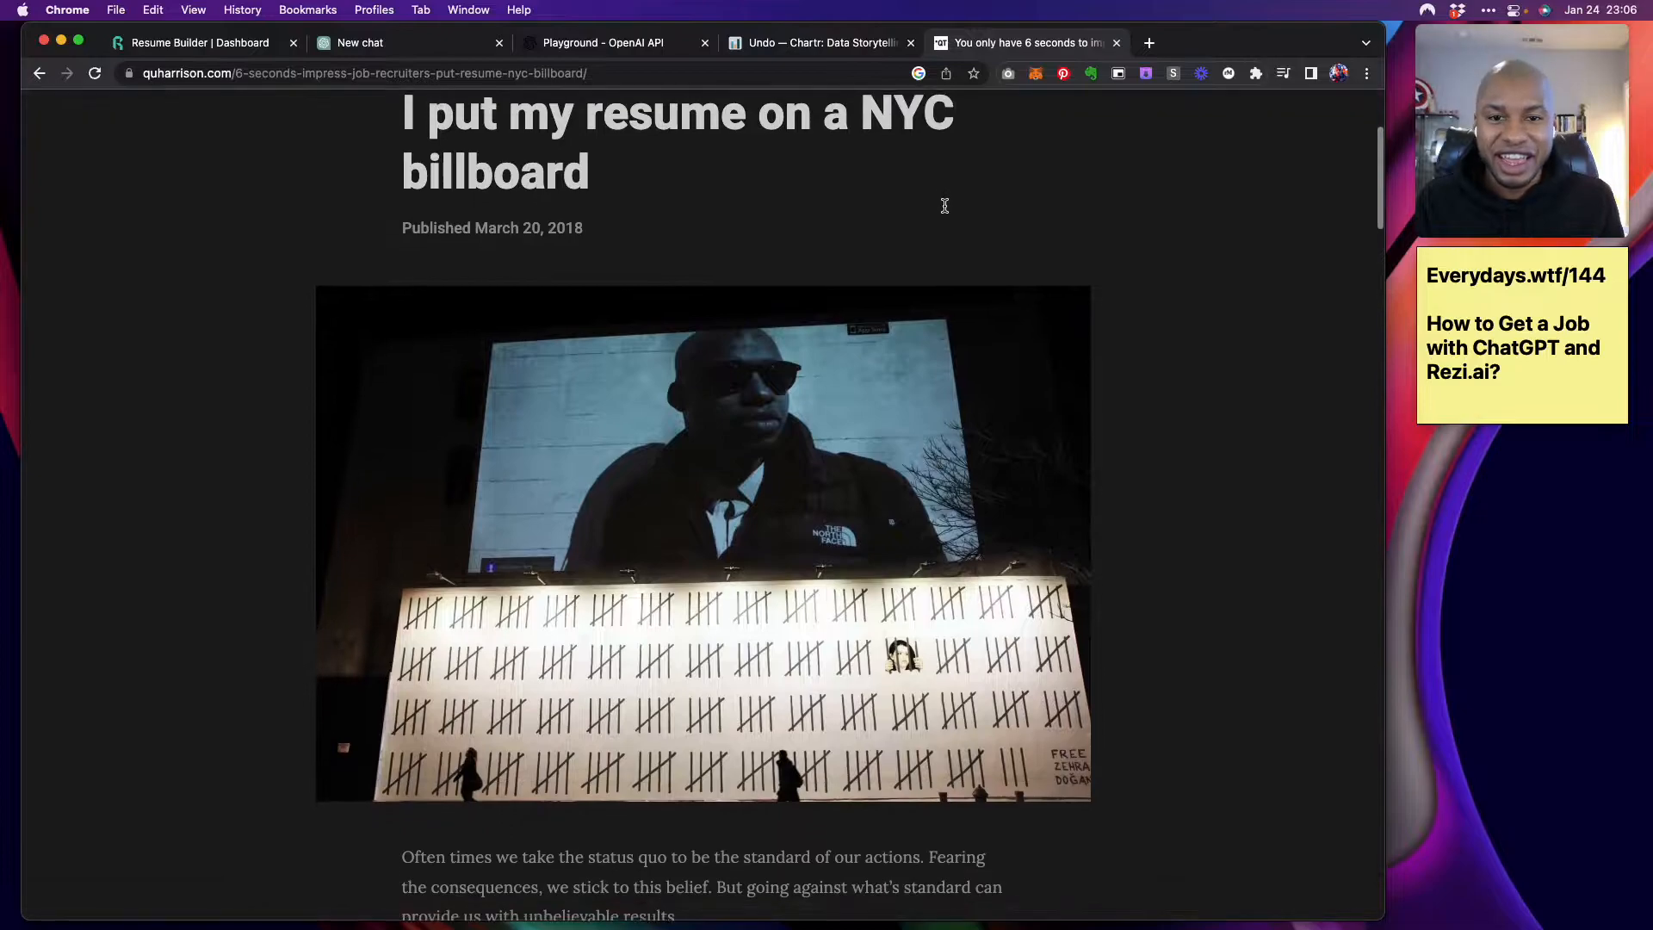
scroll(944, 207, down, 10)
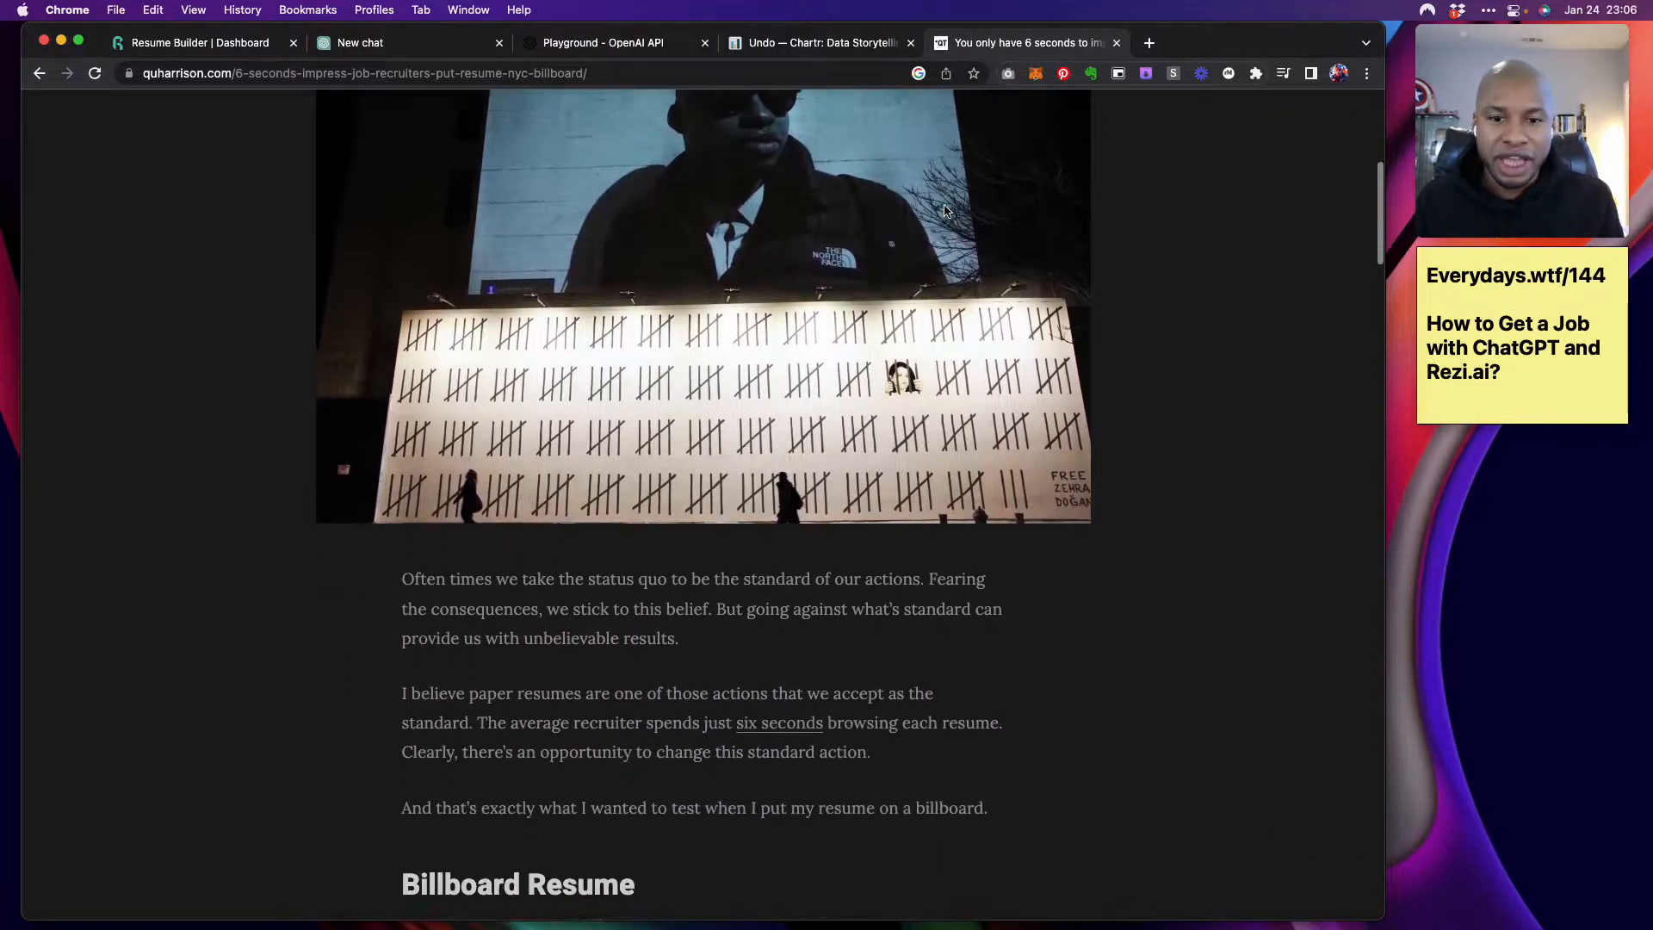
scroll(696, 603, down, 3)
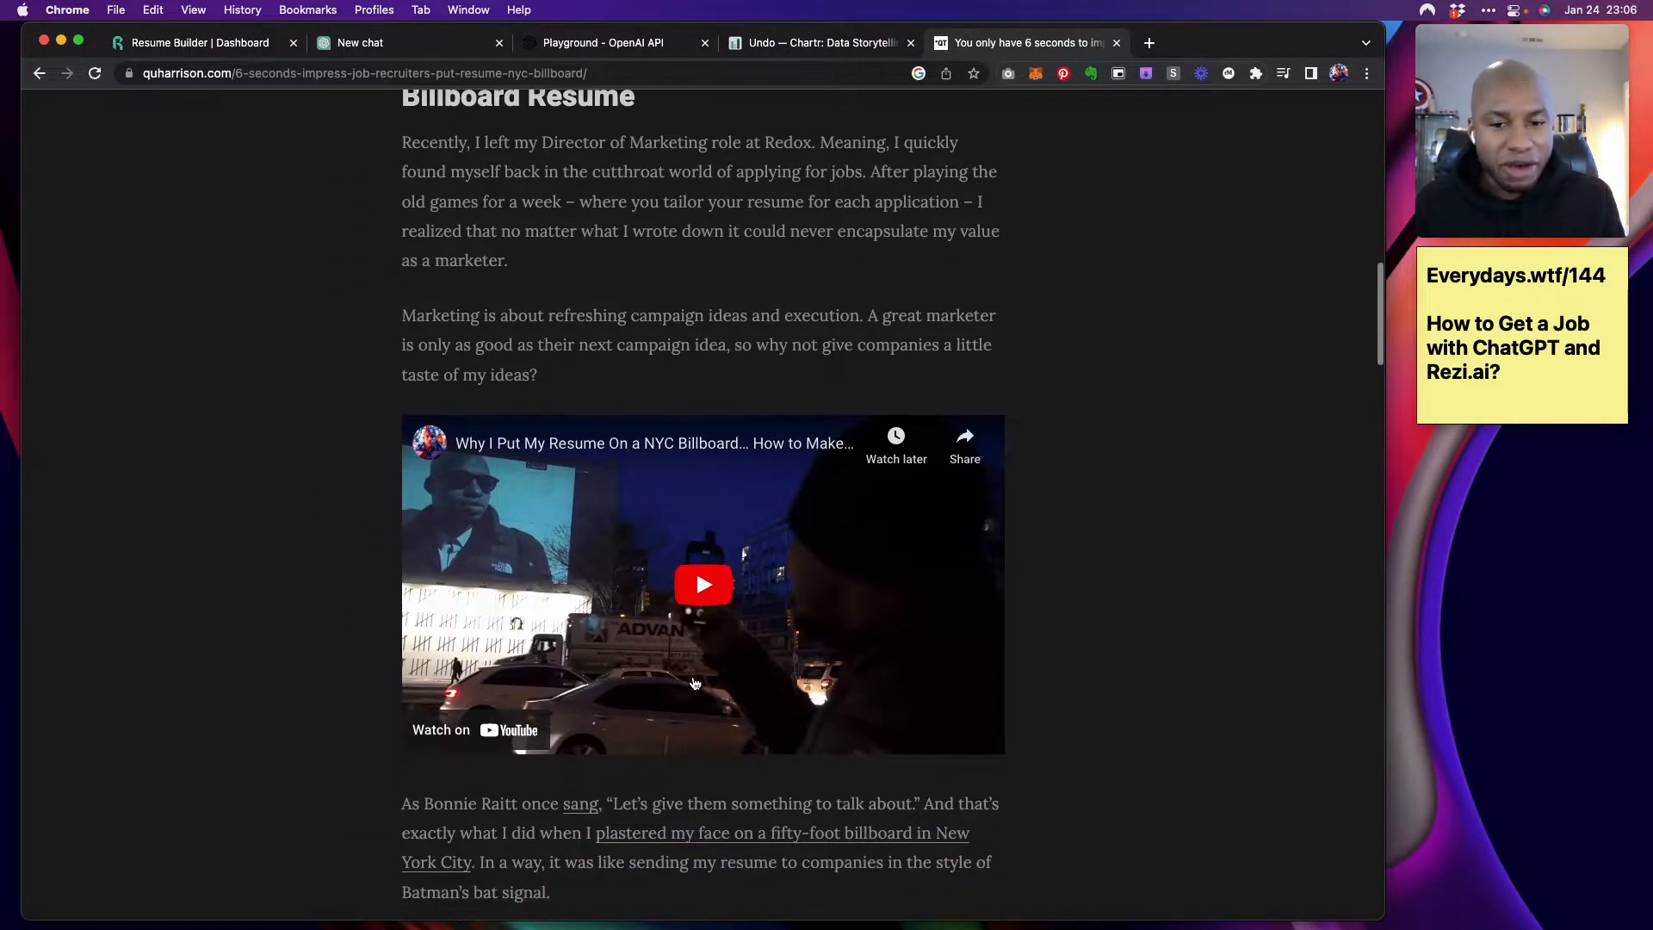
Play part of the embedded video about the NYC billboard resume, then pause it
click(728, 597)
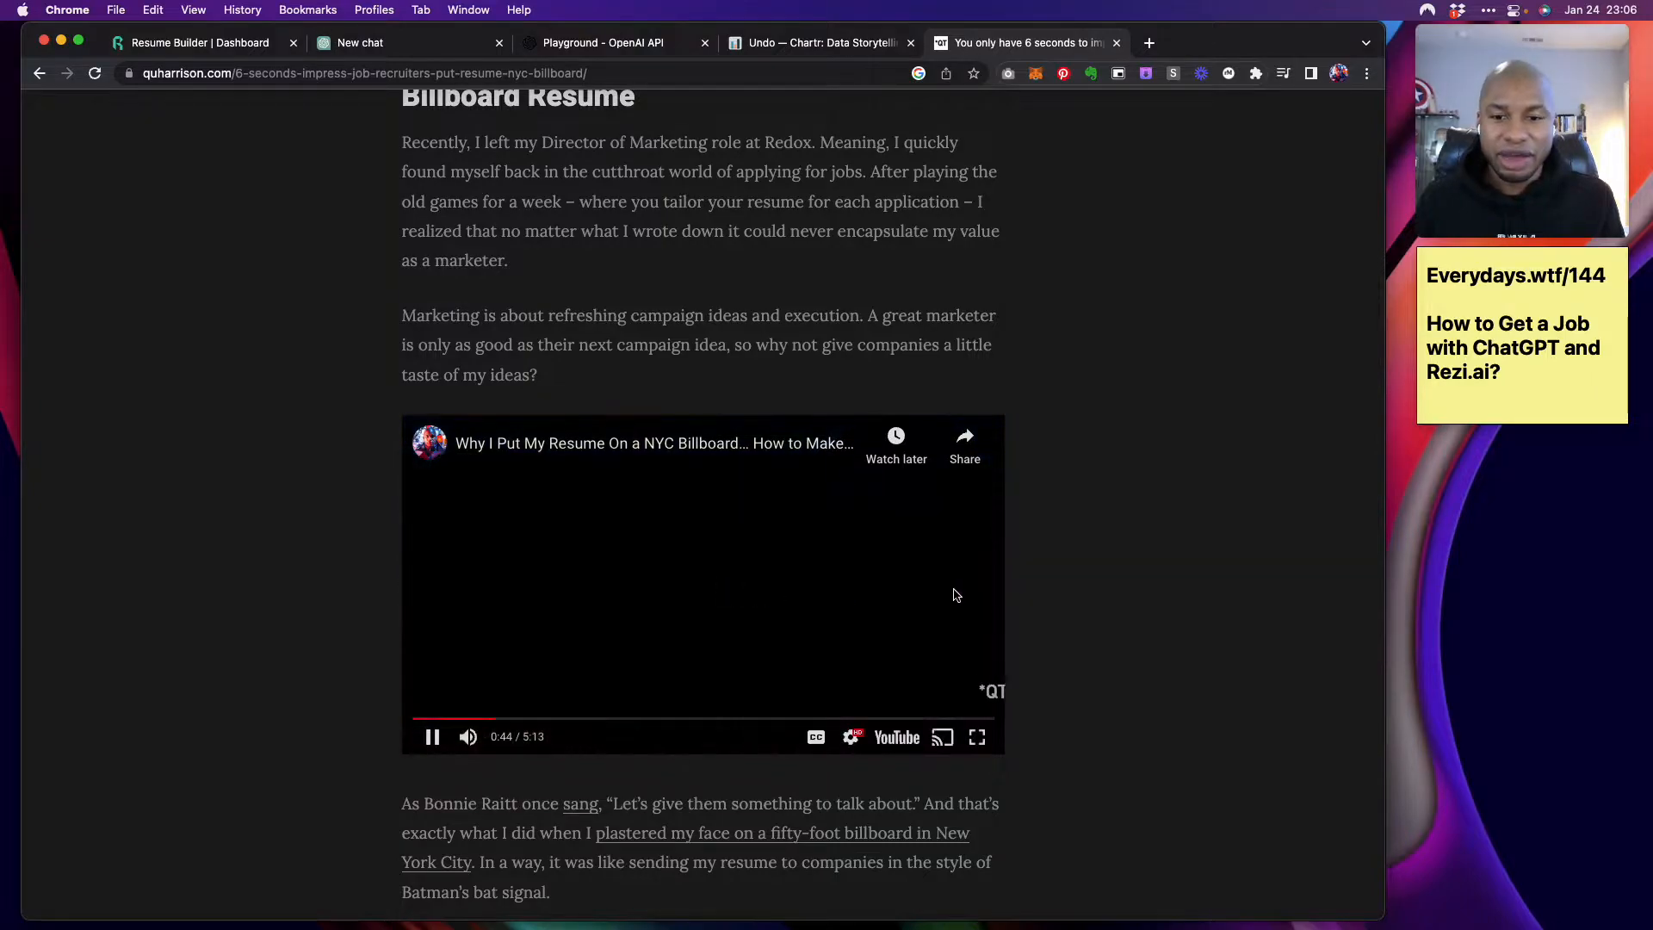
scroll(1124, 578, down, 2)
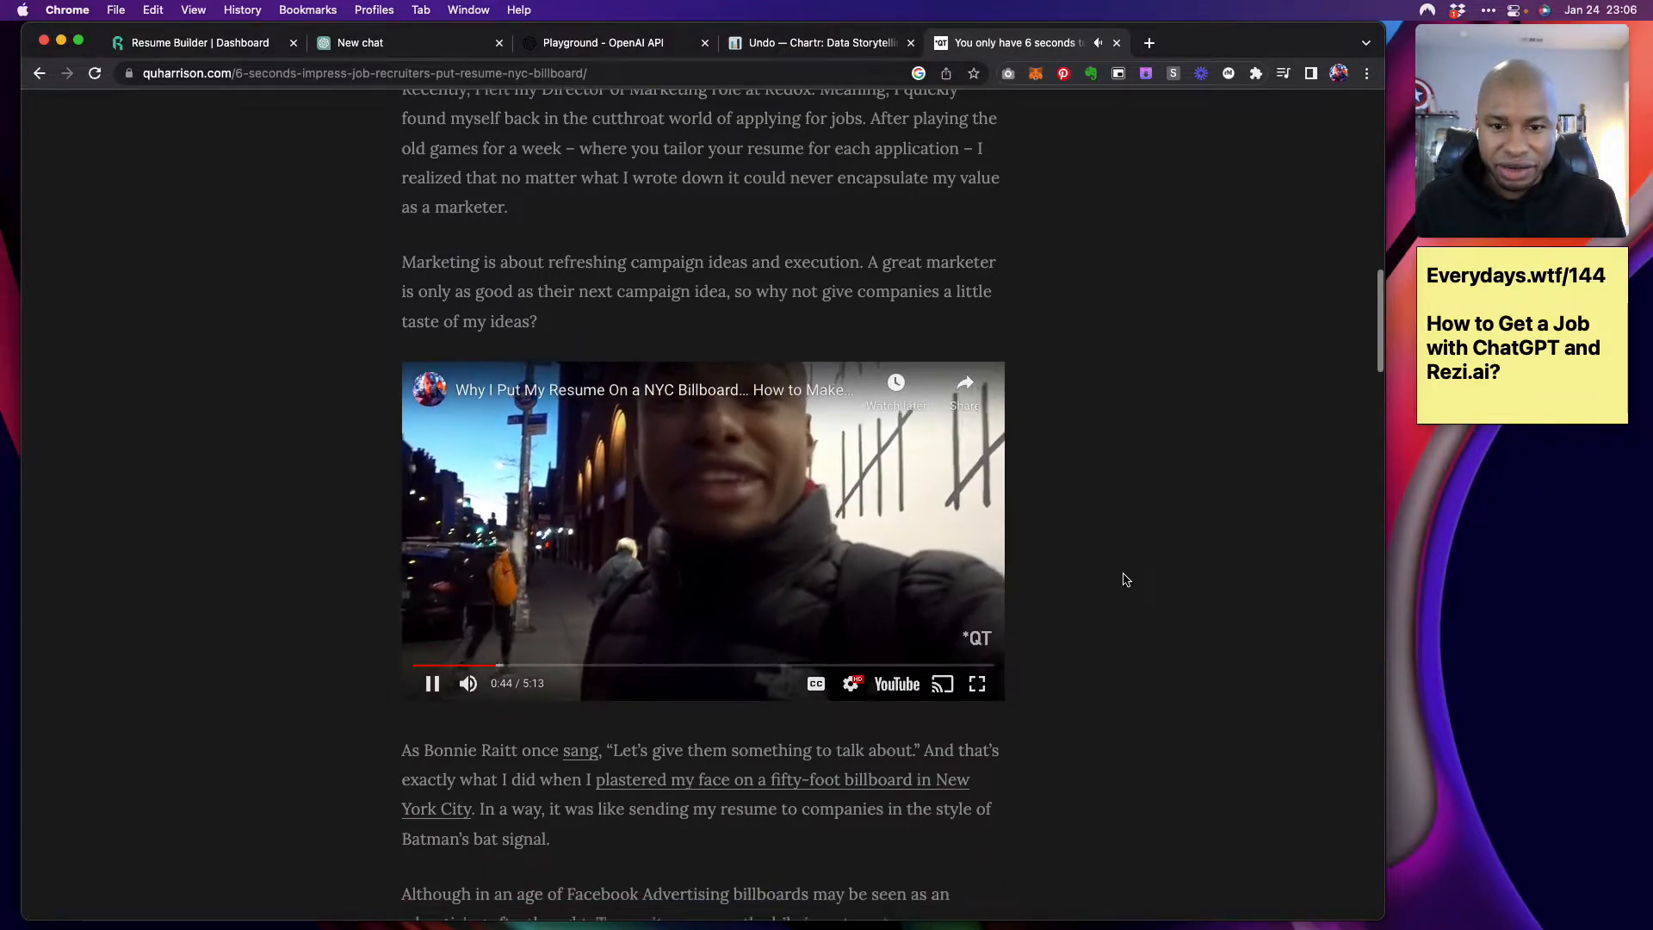
scroll(1227, 495, down, 2)
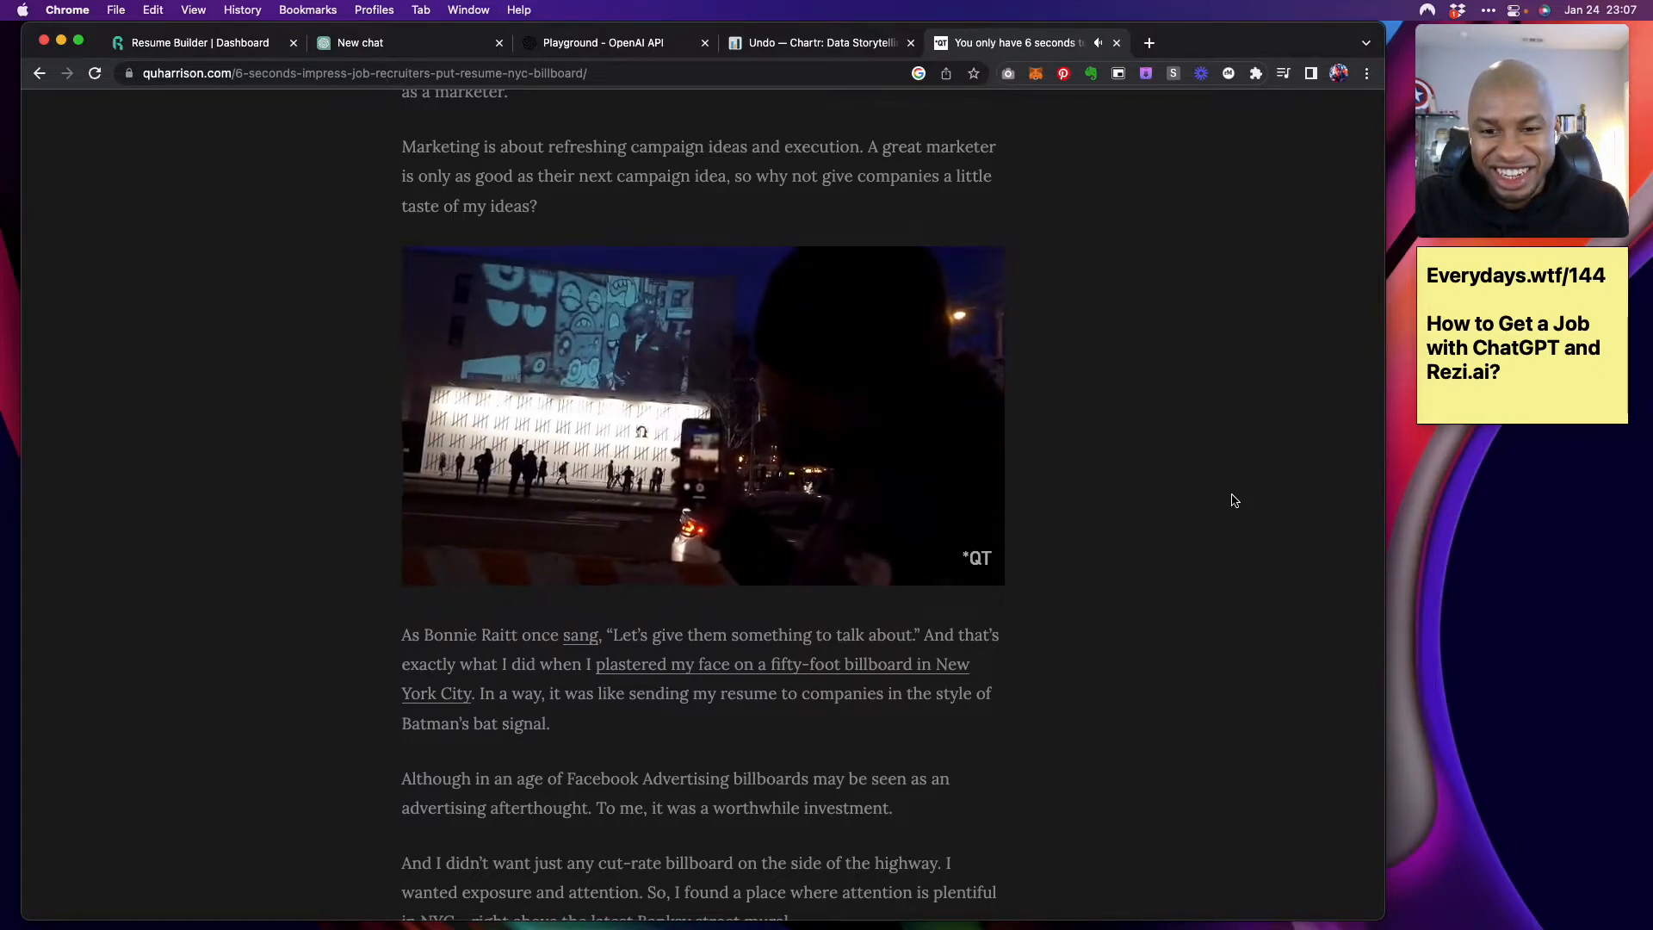
click(732, 415)
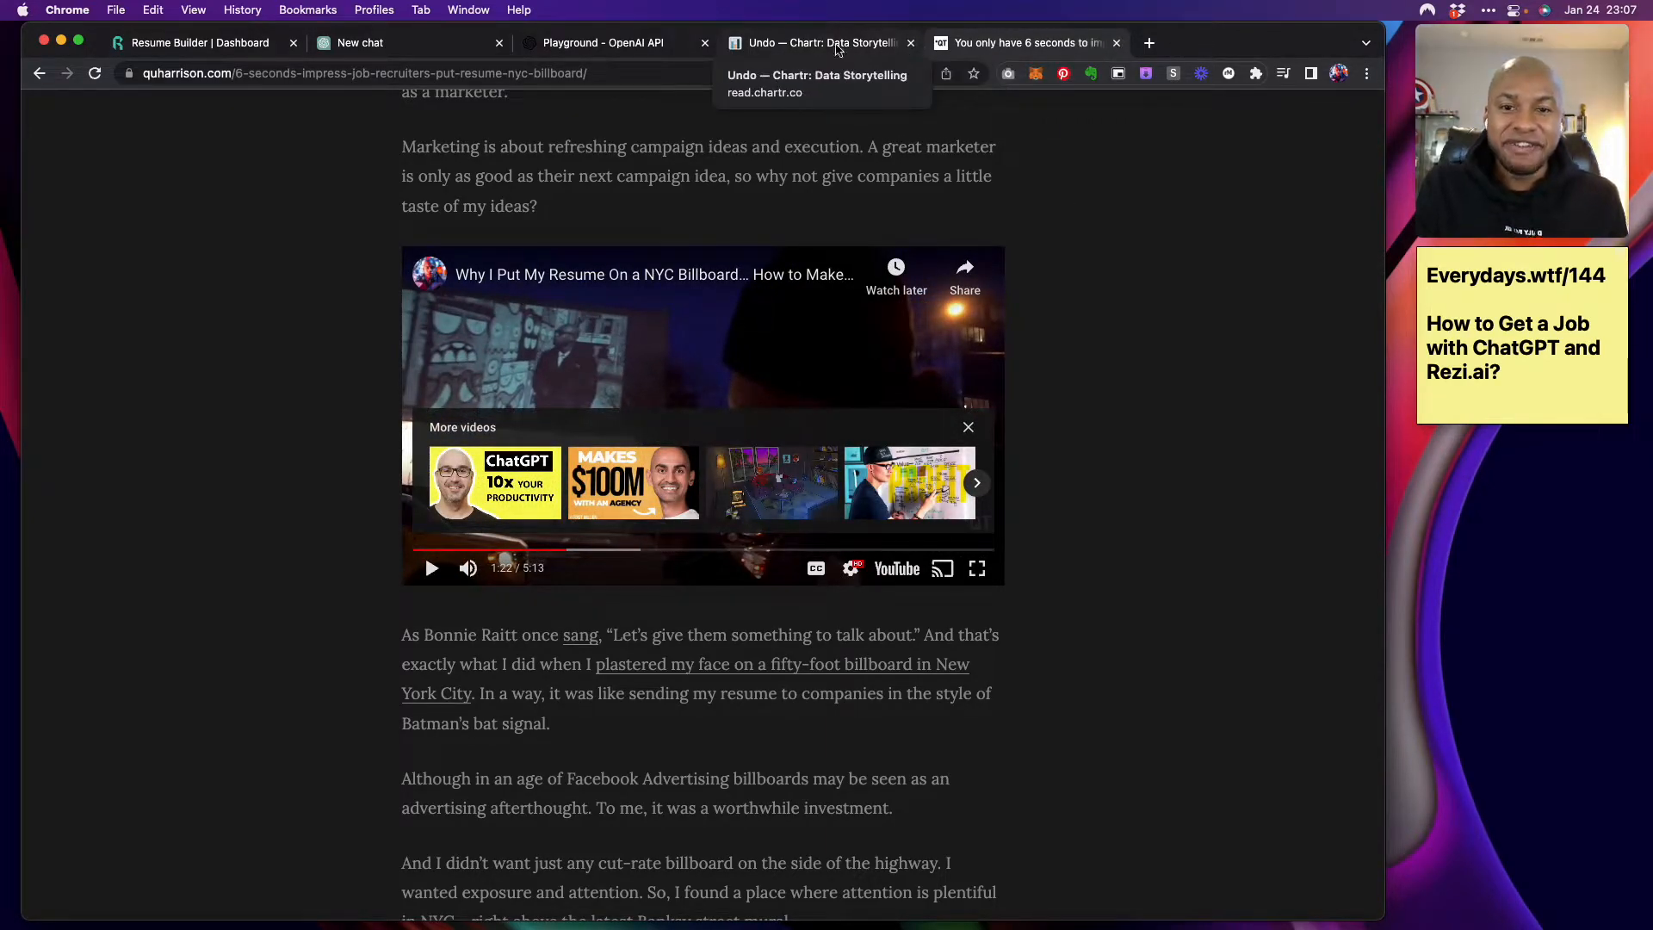
Check the ChatGPT resume conversation, then view the big-tech layoff charts in the Chartr newsletter
click(411, 39)
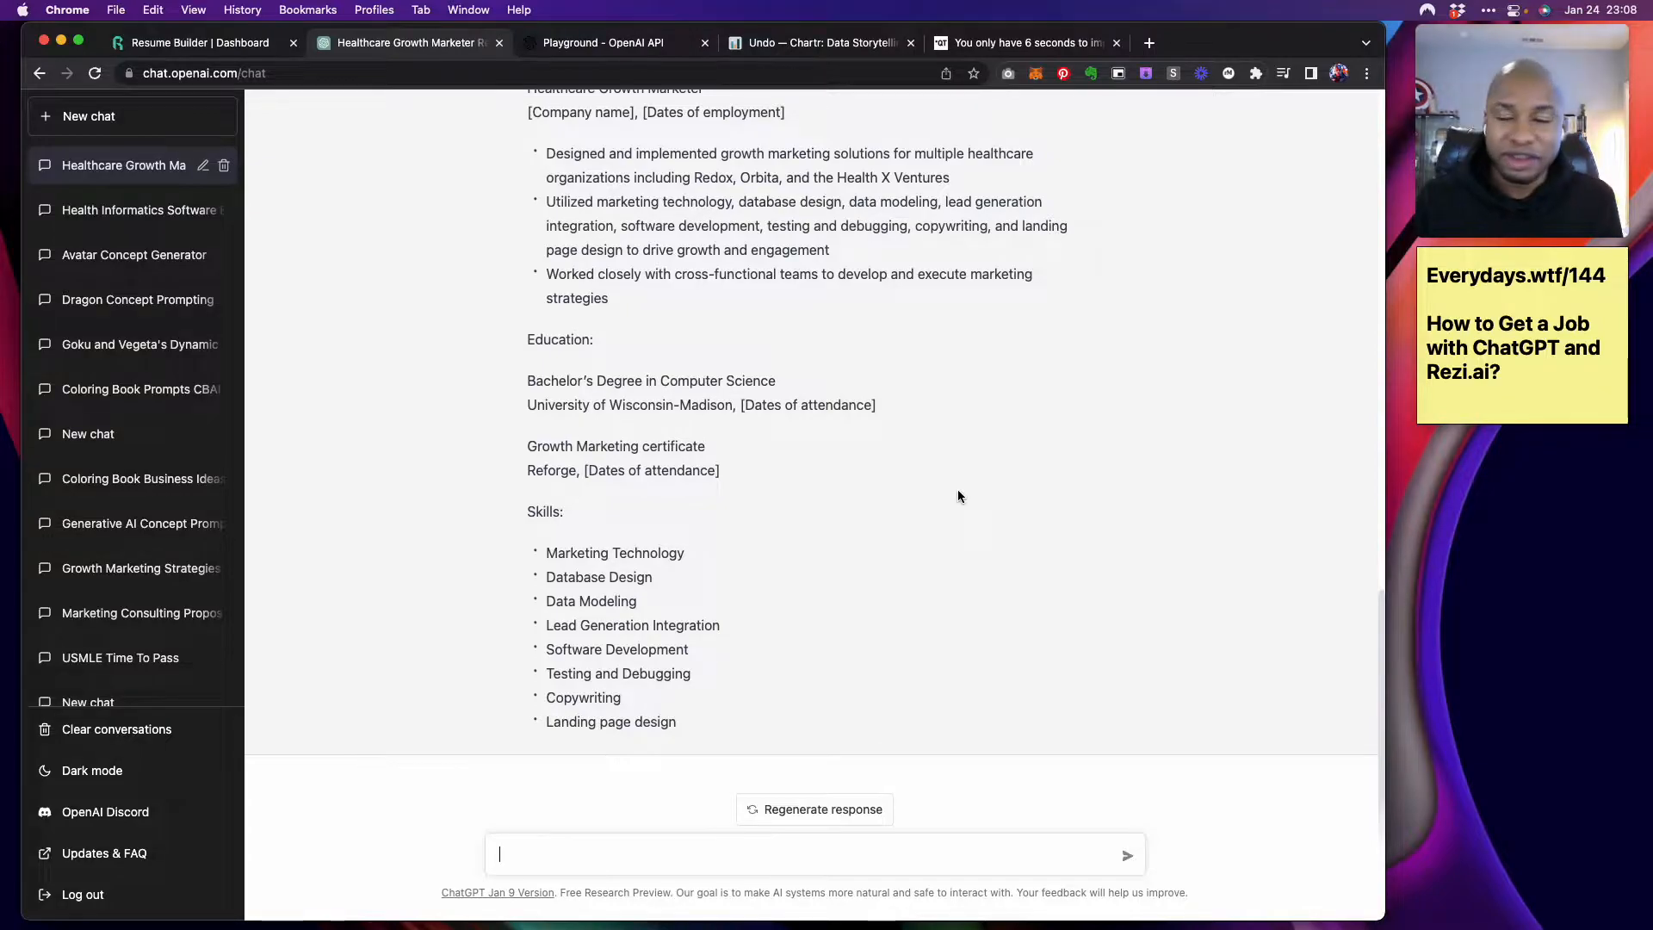
click(818, 36)
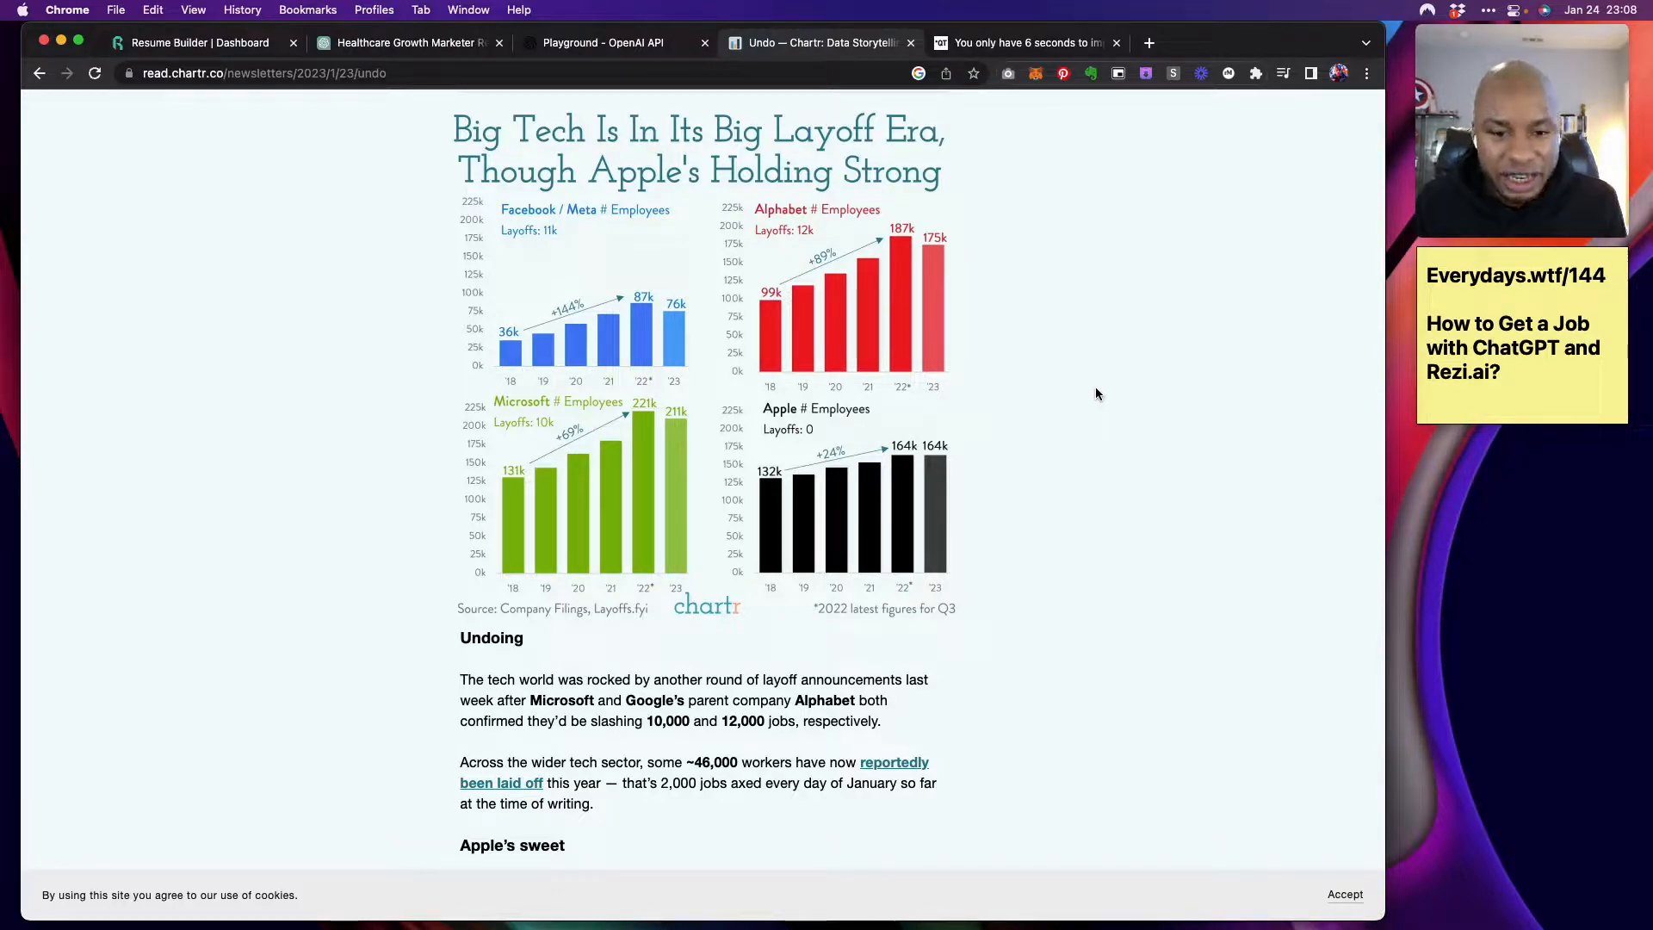
click(609, 39)
Return to ChatGPT and read the generated cover letter for the Healthcare Marketing Specialist role at Apple
click(376, 42)
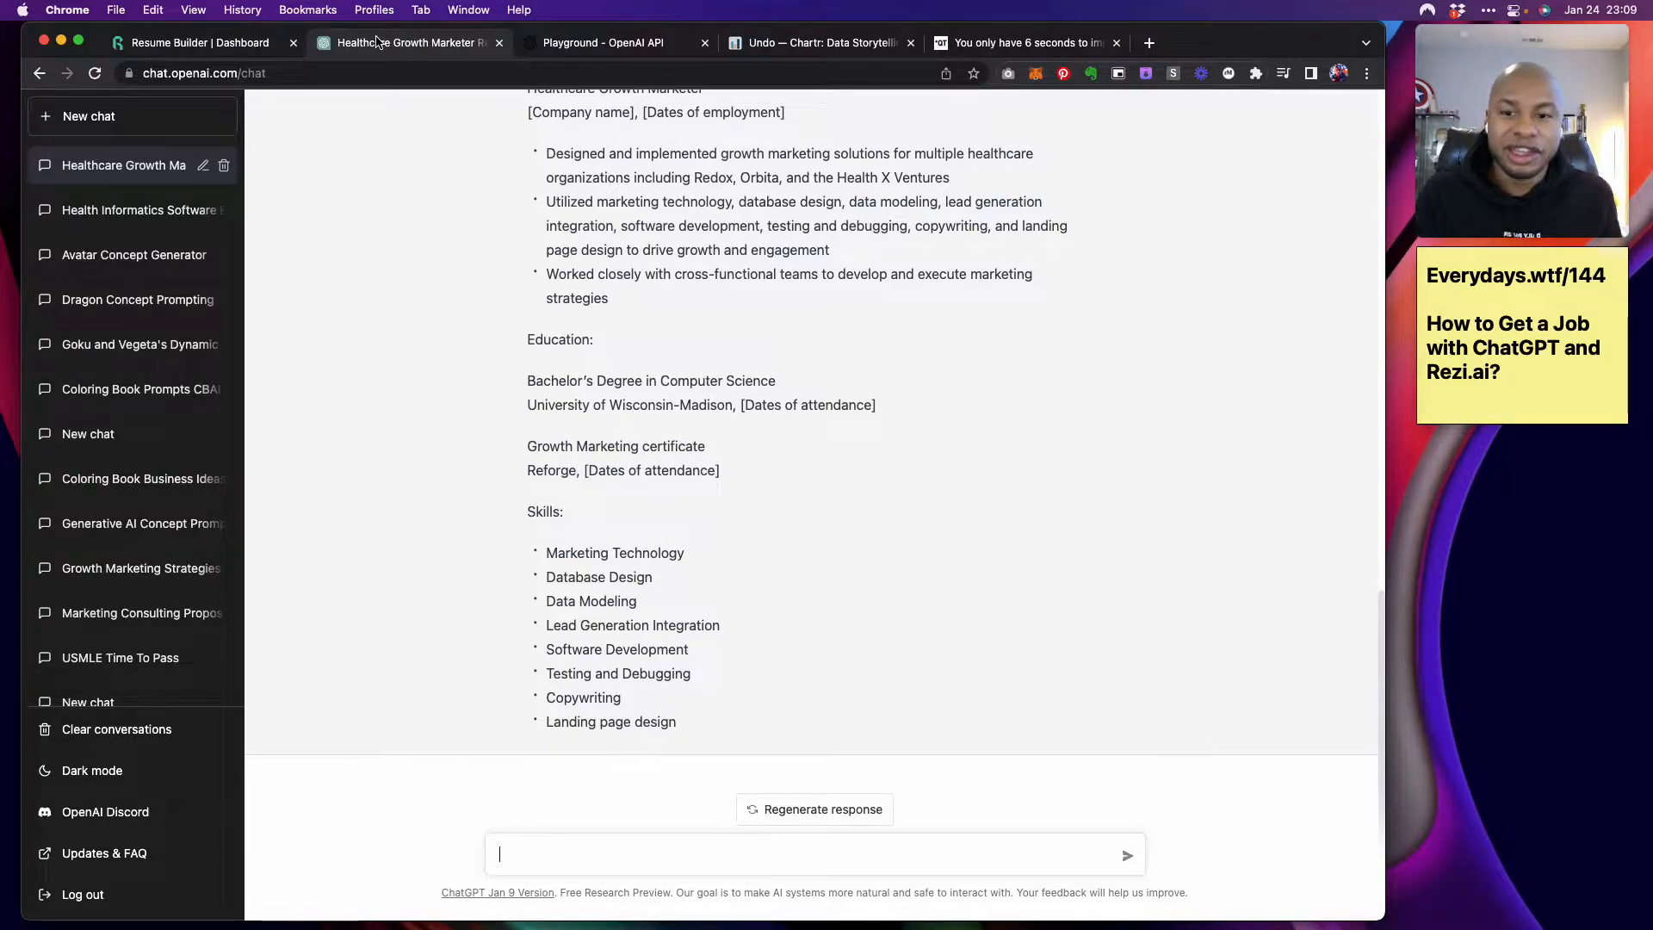
scroll(814, 515, up, 15)
scroll(815, 510, down, 1)
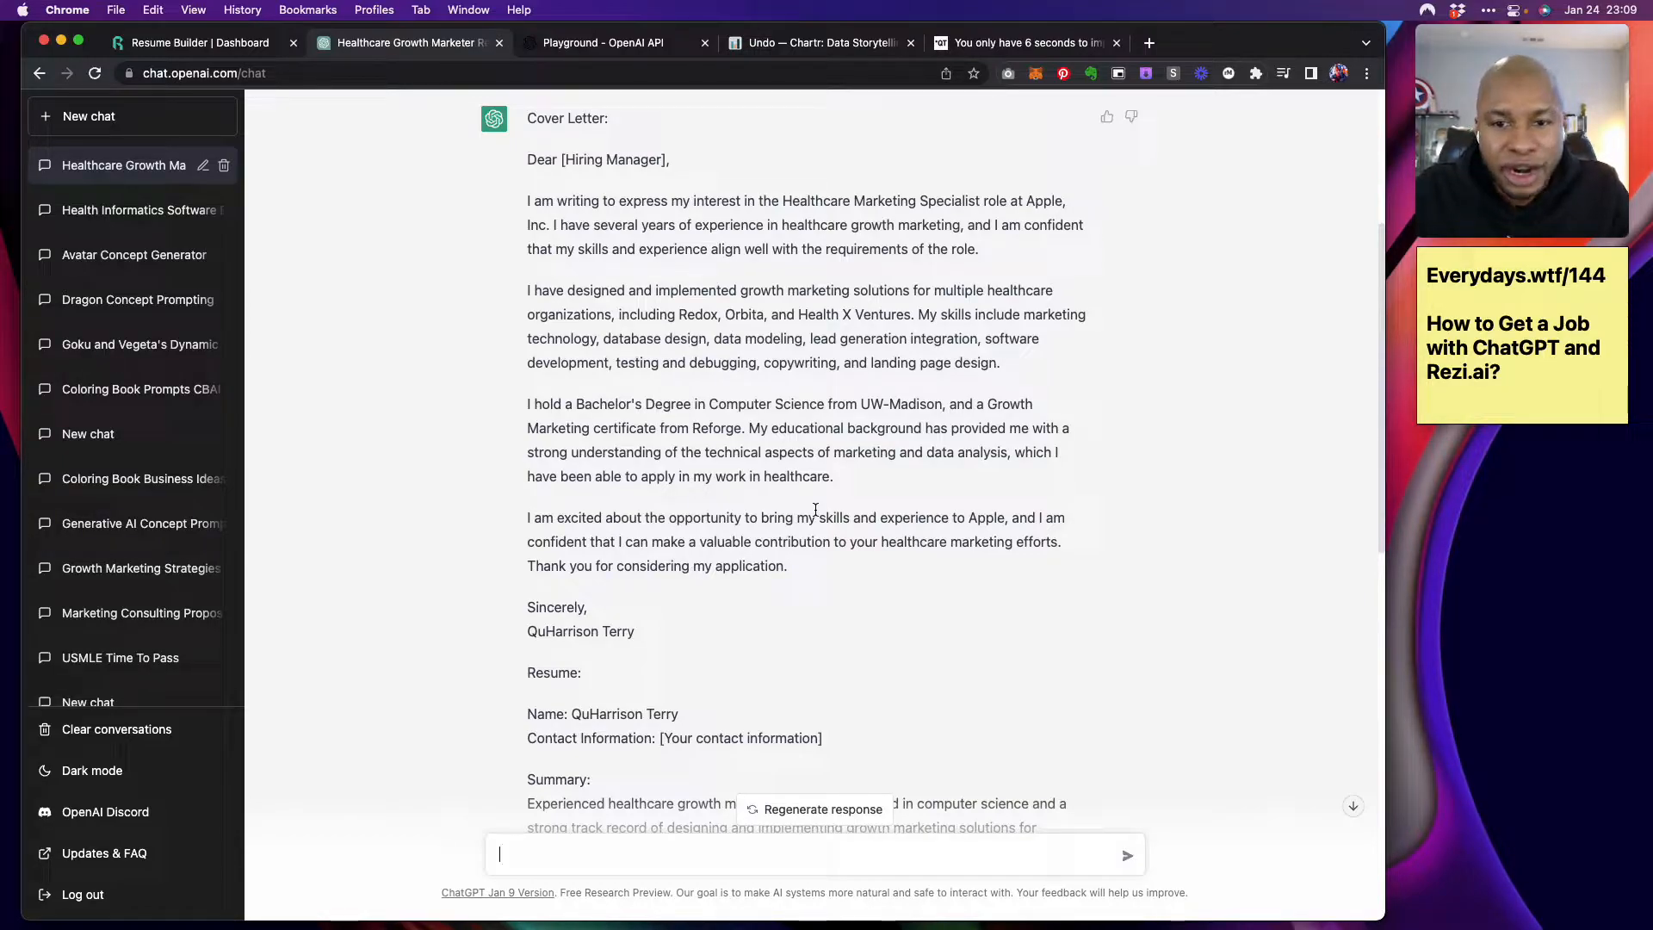
scroll(813, 505, down, 1)
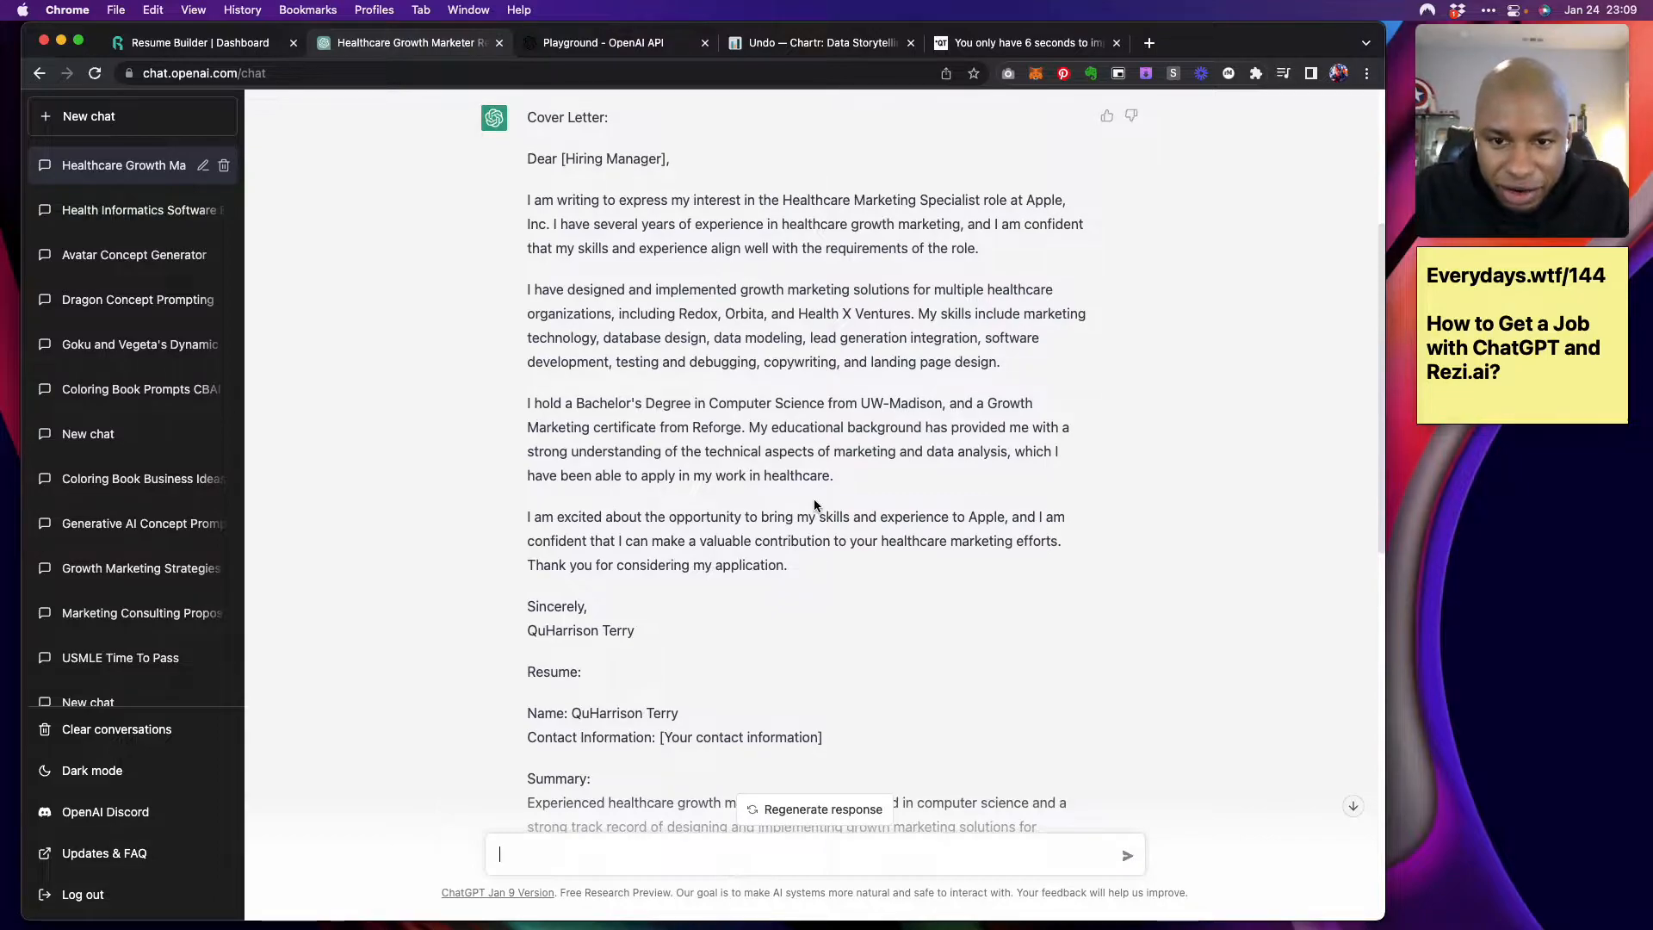
scroll(815, 505, down, 1)
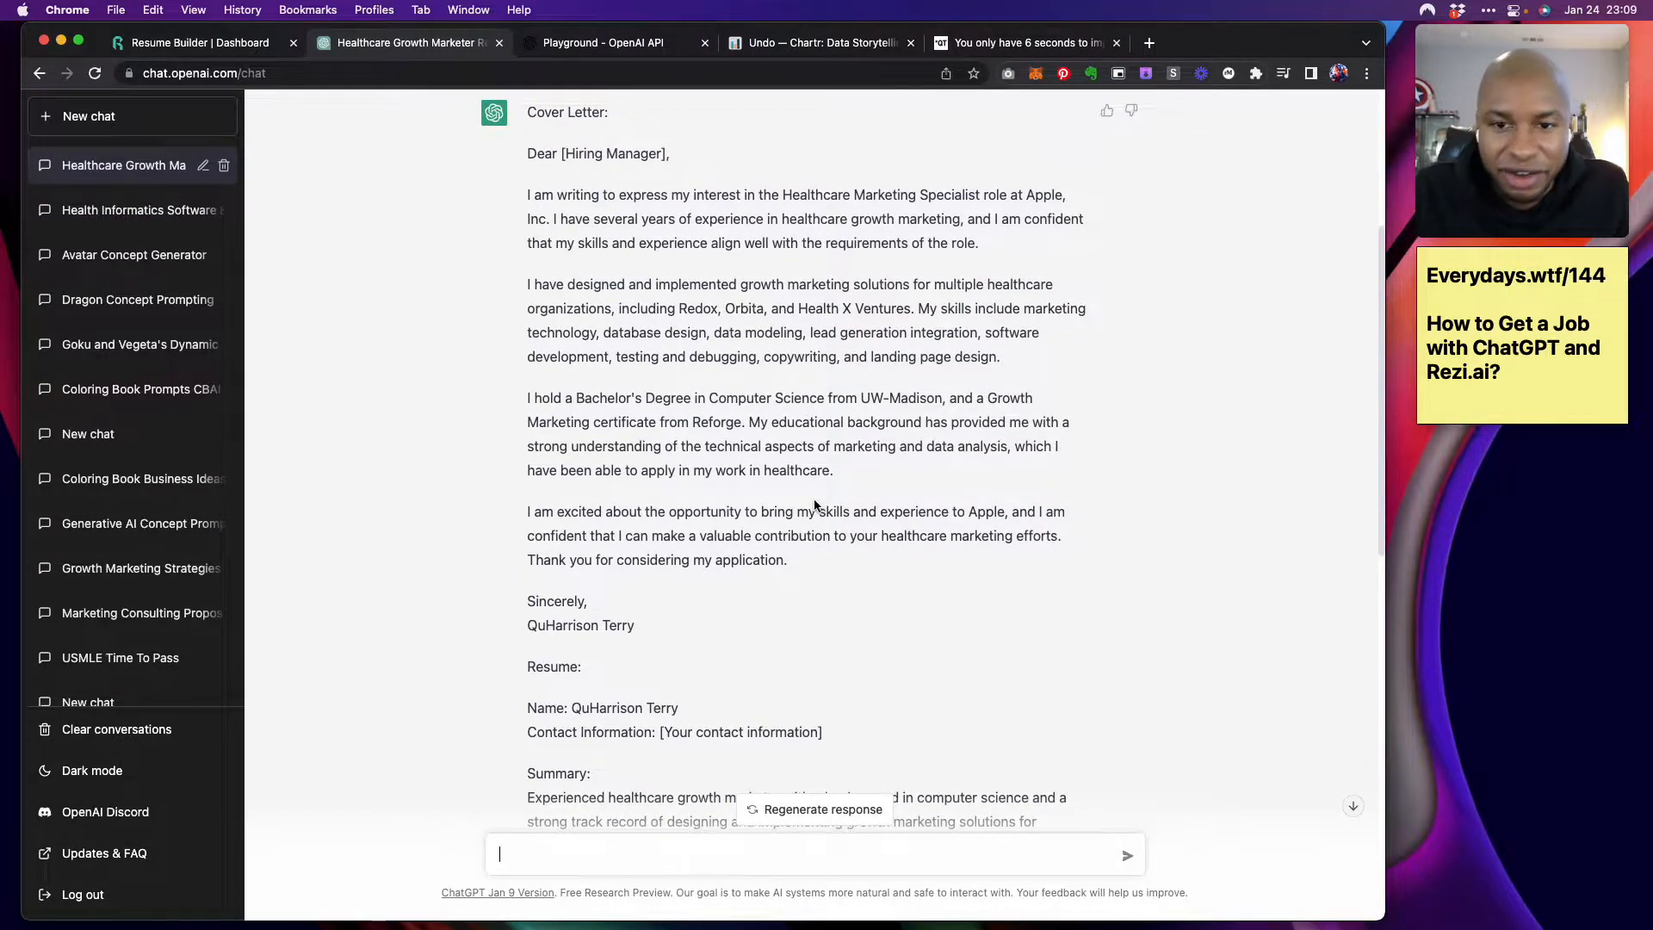
scroll(814, 504, down, 2)
scroll(815, 504, down, 1)
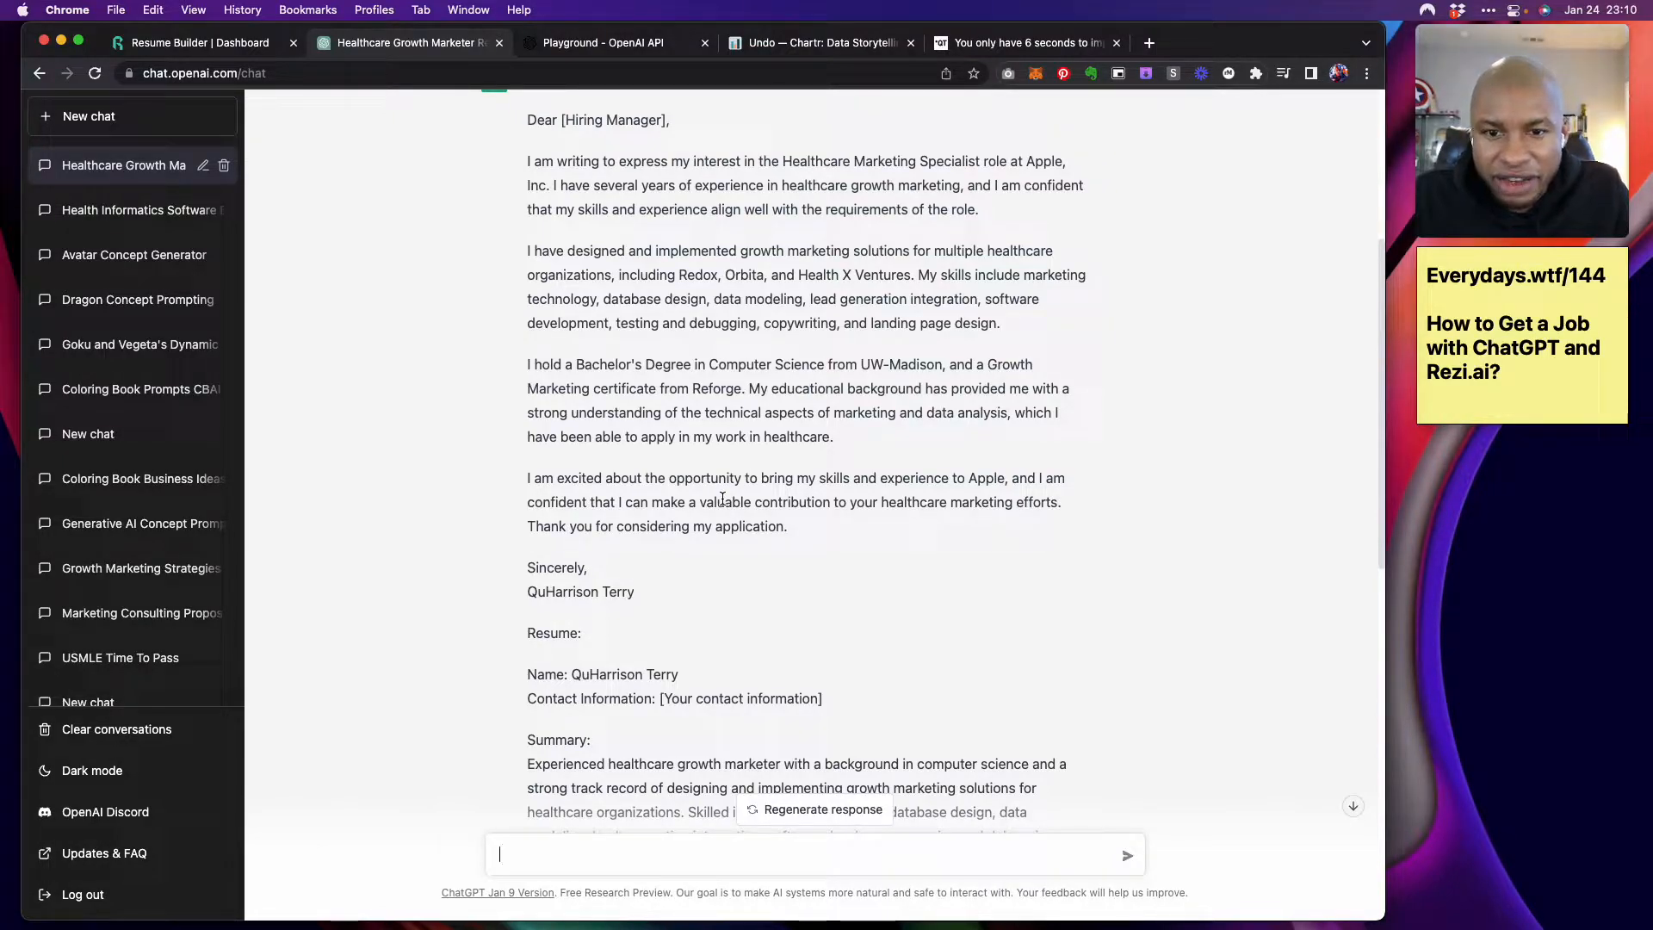
Read the generated resume below the cover letter, from the contact details and summary through the experience section
scroll(722, 500, down, 3)
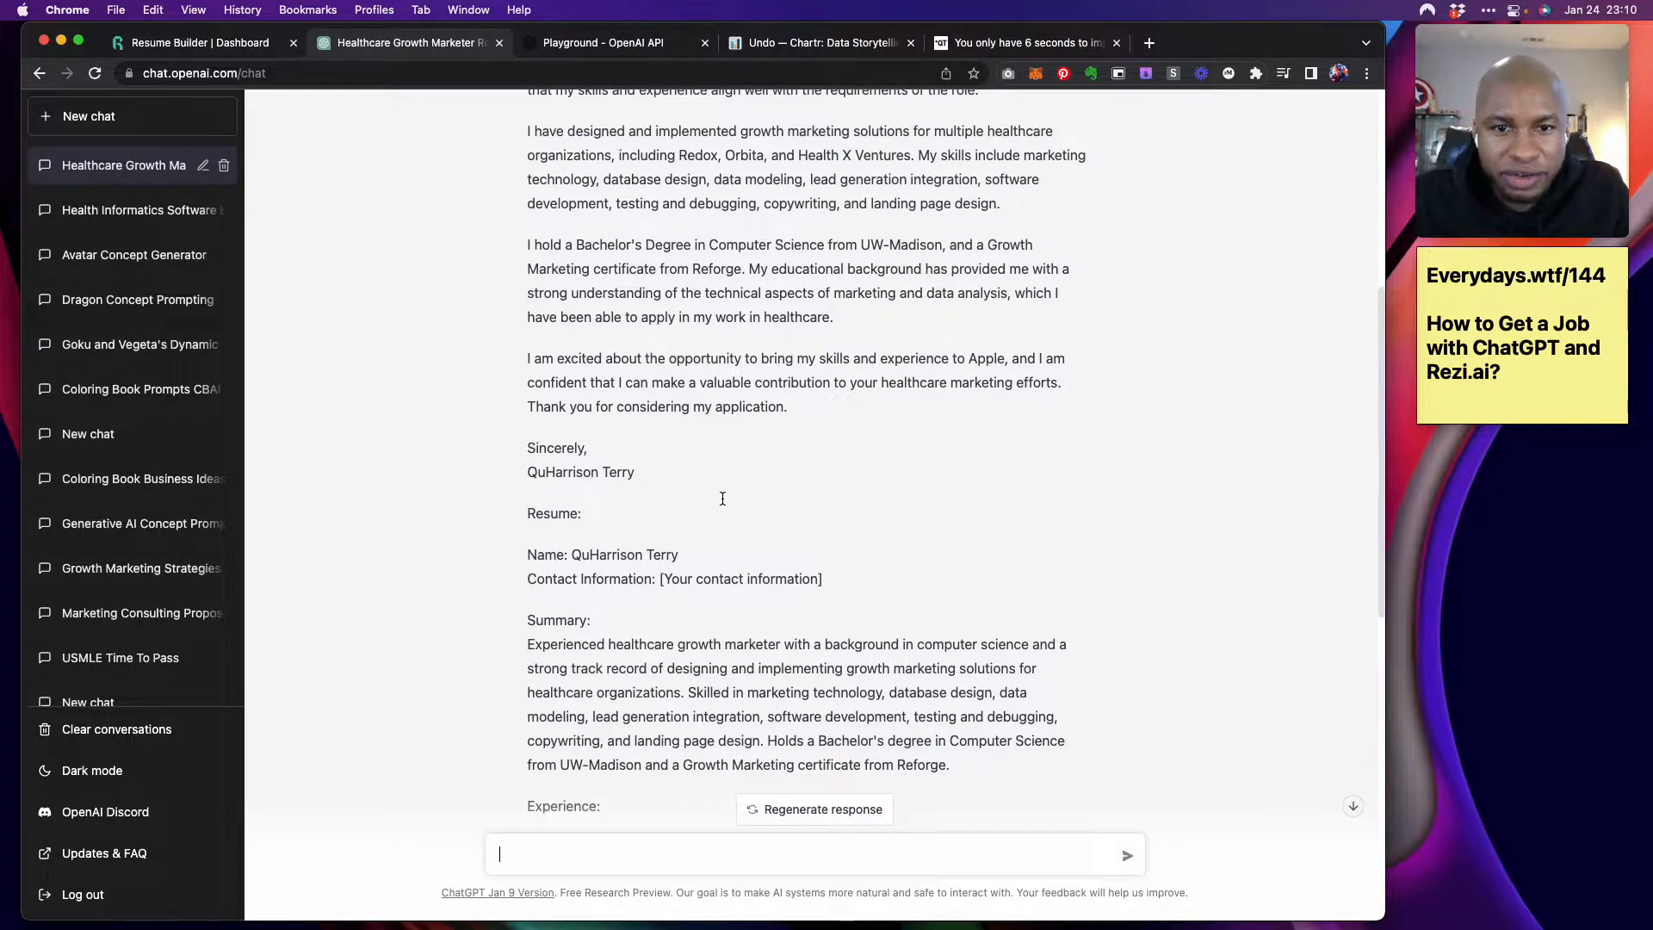
scroll(722, 498, down, 1)
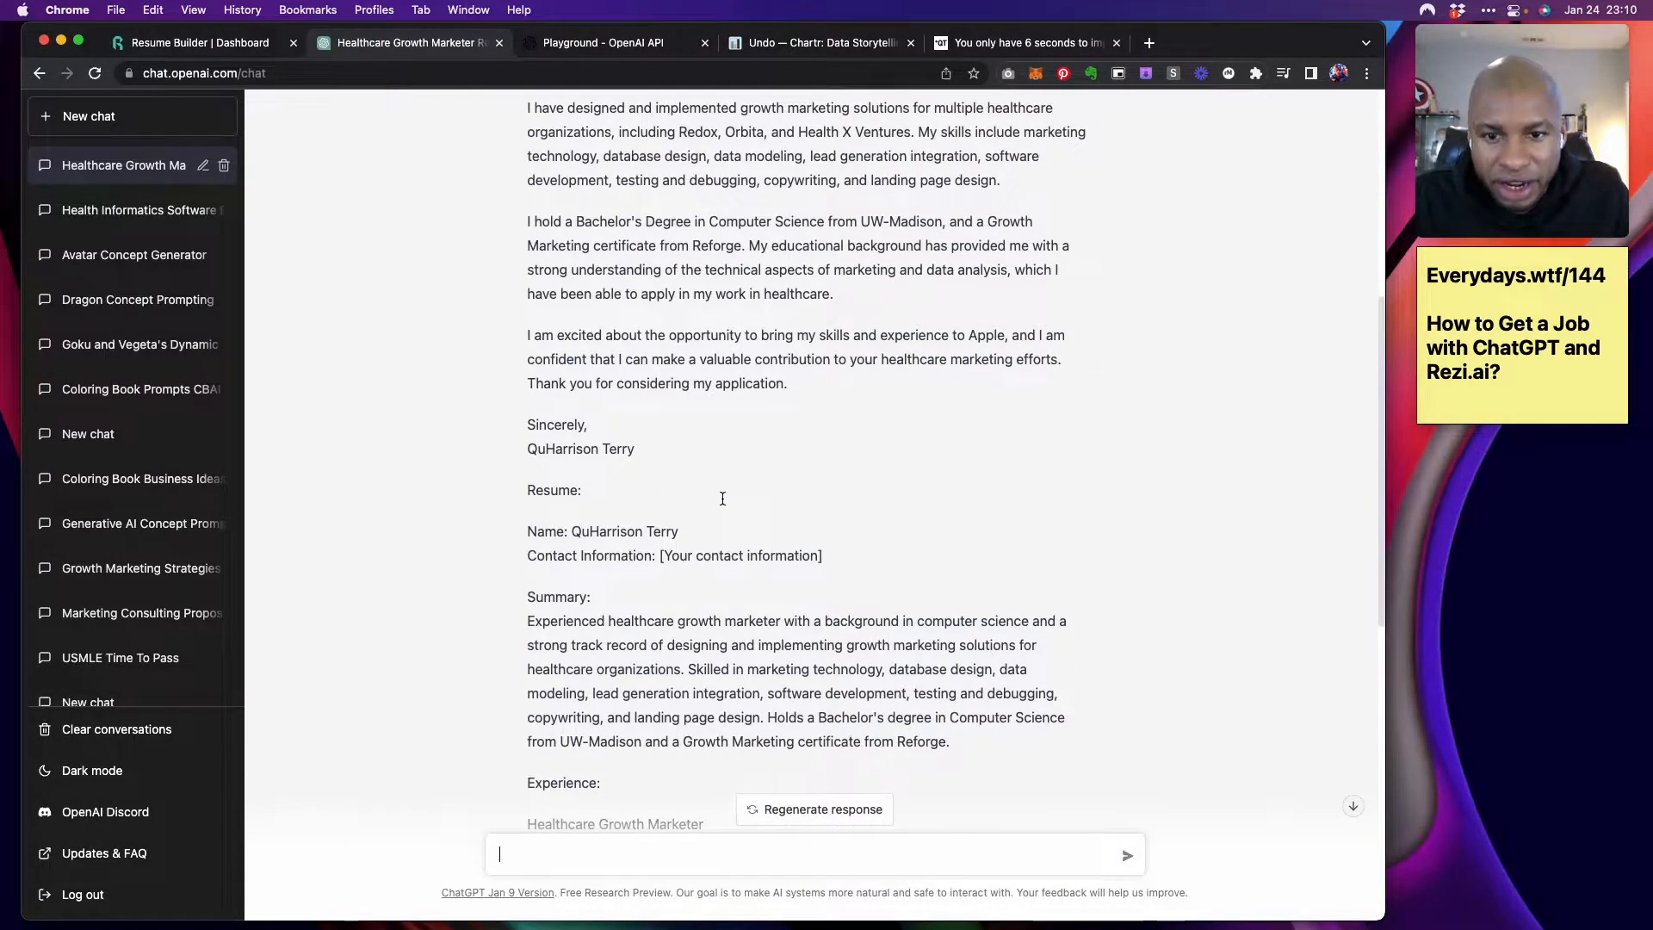
scroll(722, 499, down, 1)
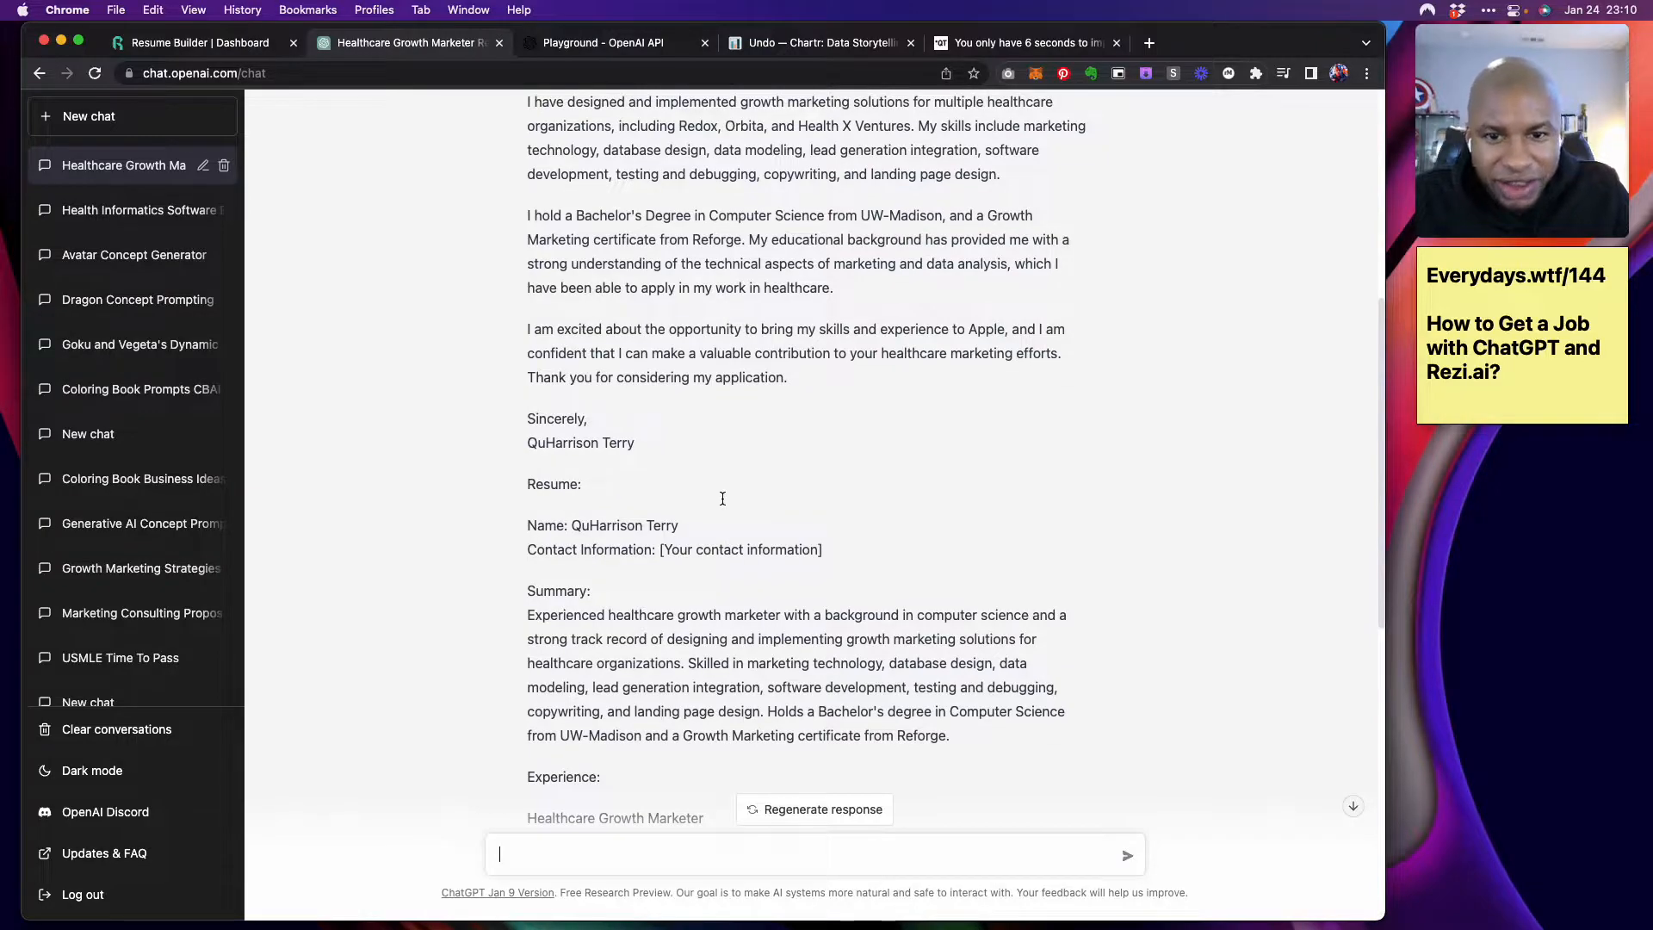
scroll(723, 498, down, 2)
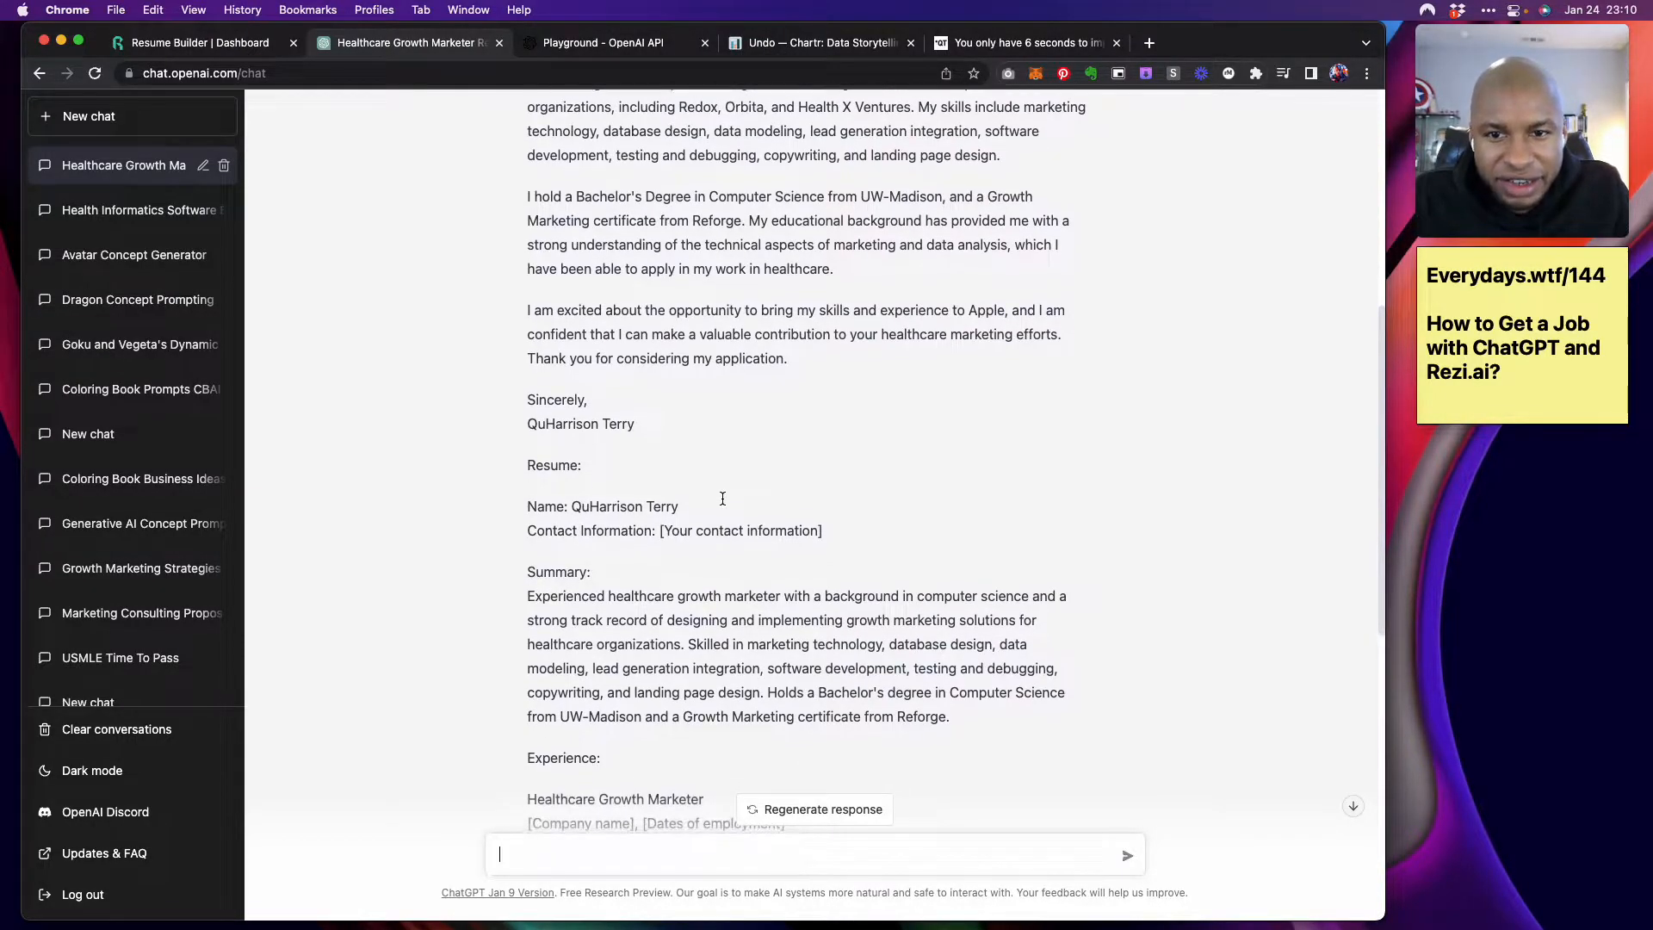
scroll(722, 498, down, 2)
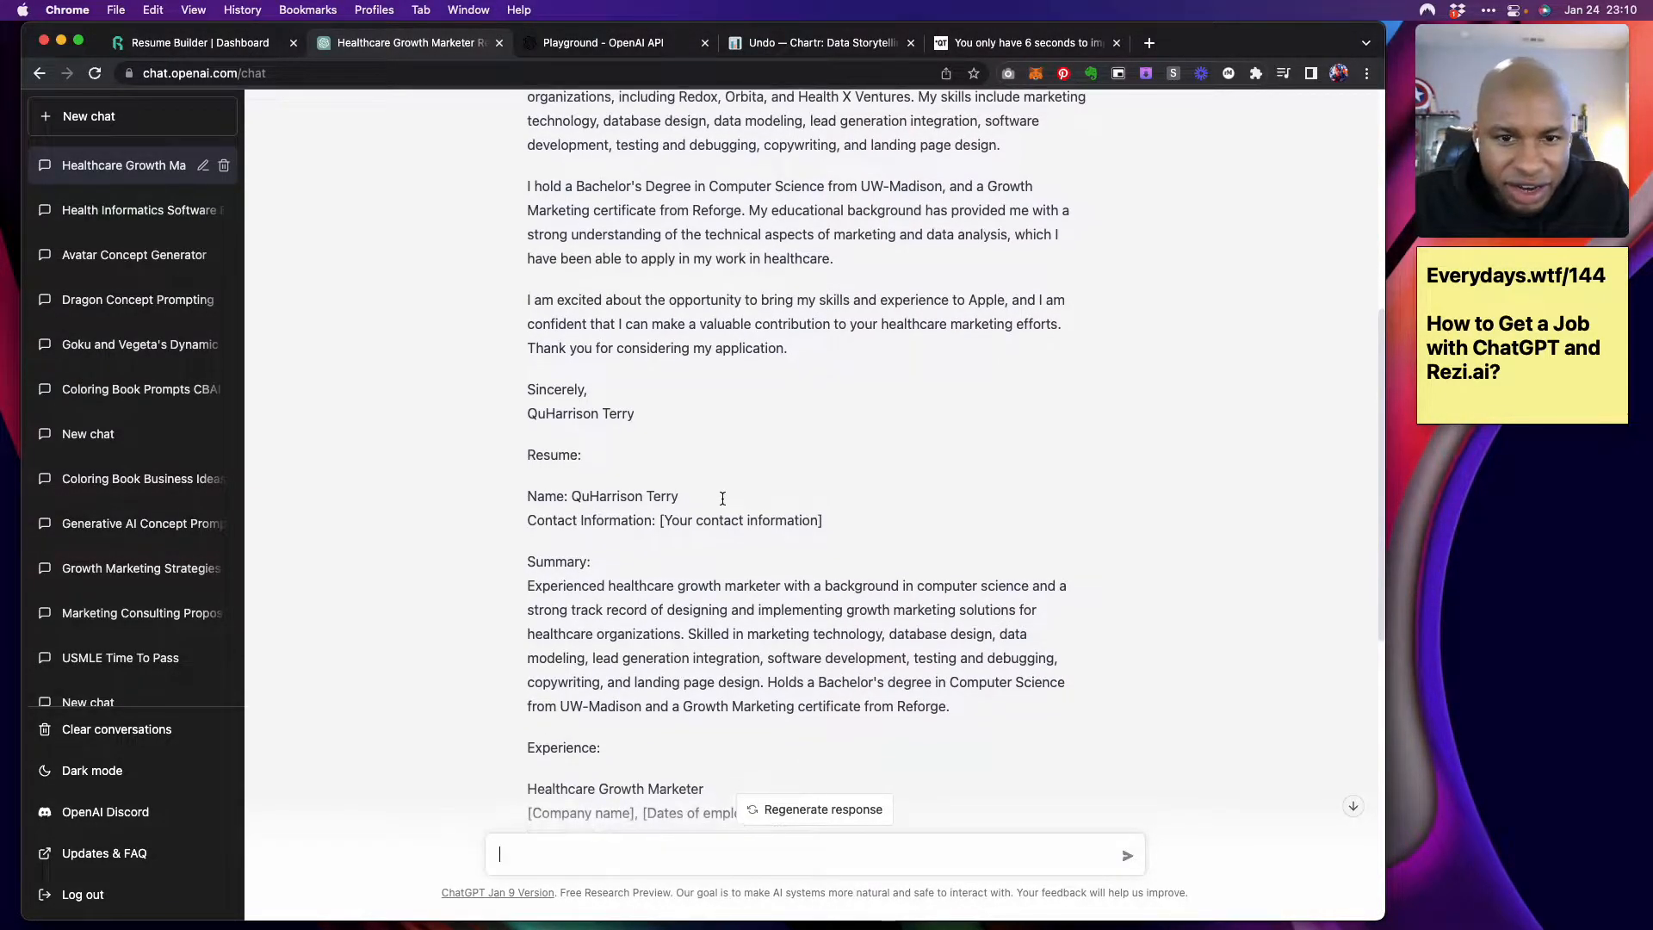
scroll(722, 498, down, 1)
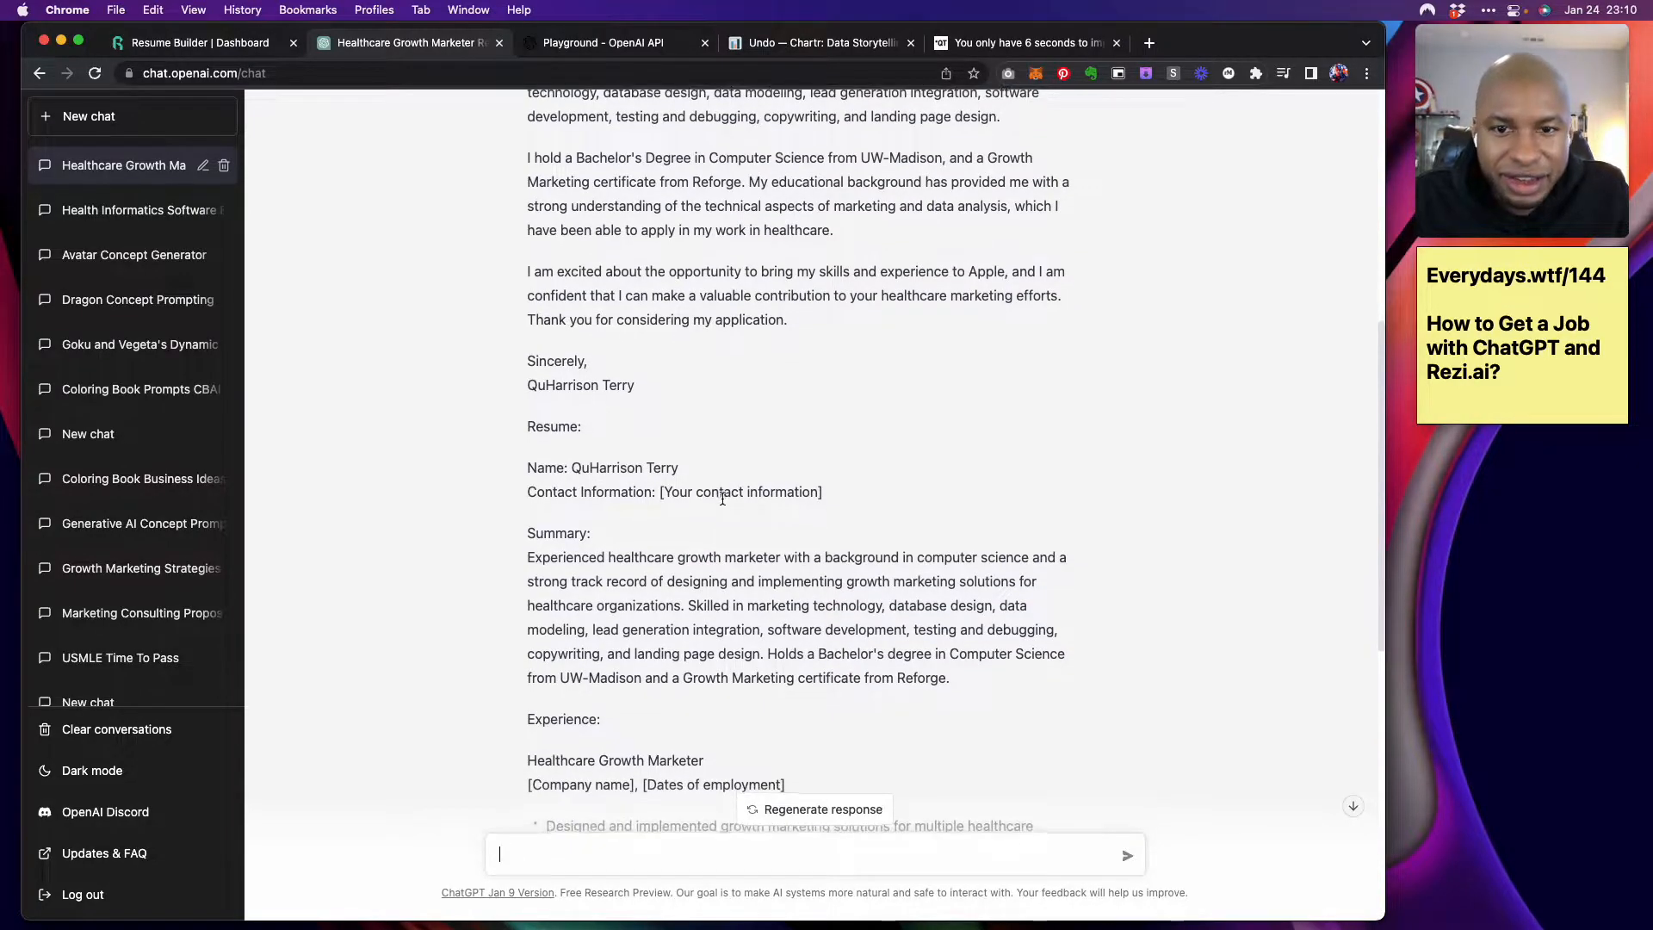
scroll(722, 498, down, 1)
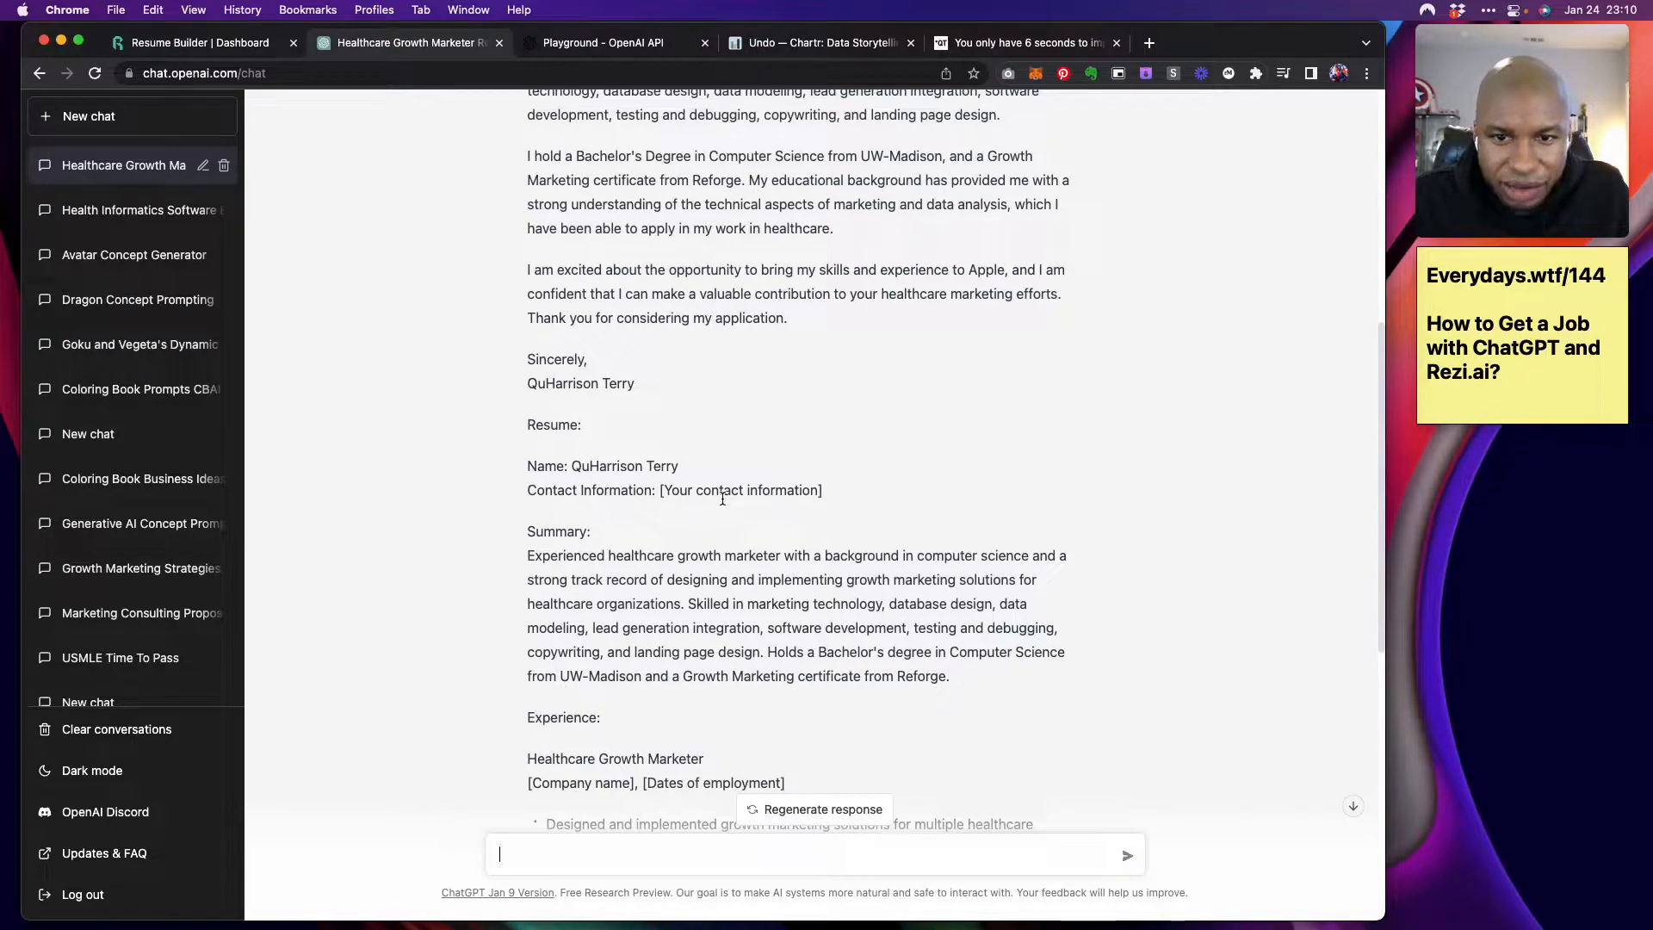
scroll(723, 499, down, 3)
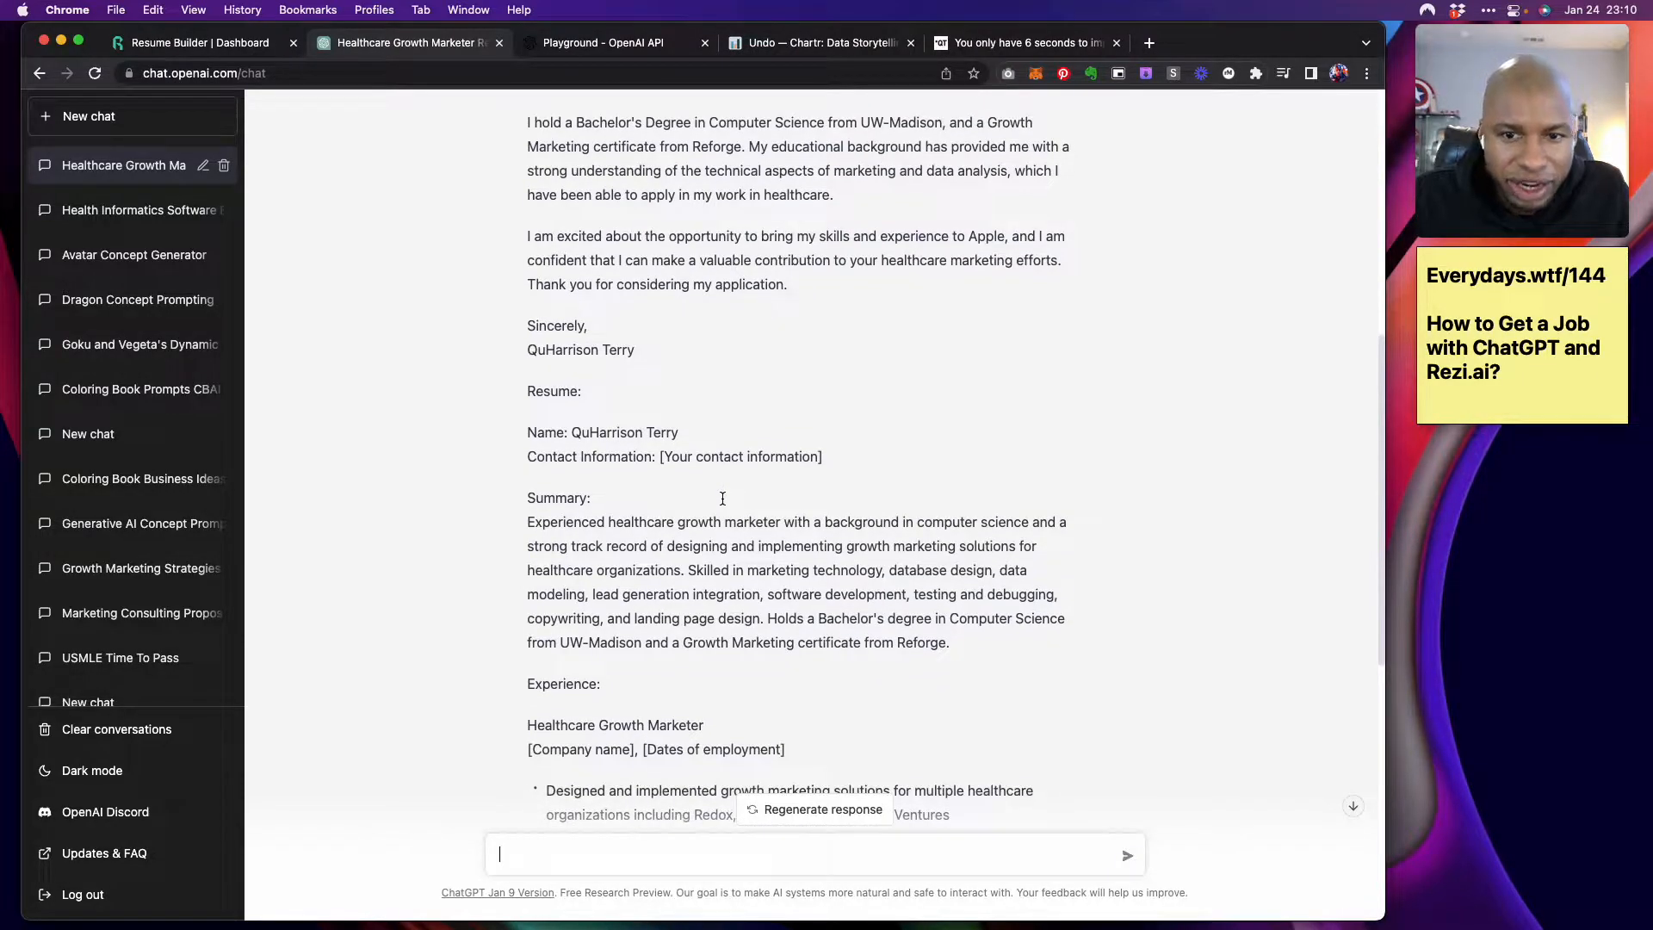
scroll(723, 498, up, 1)
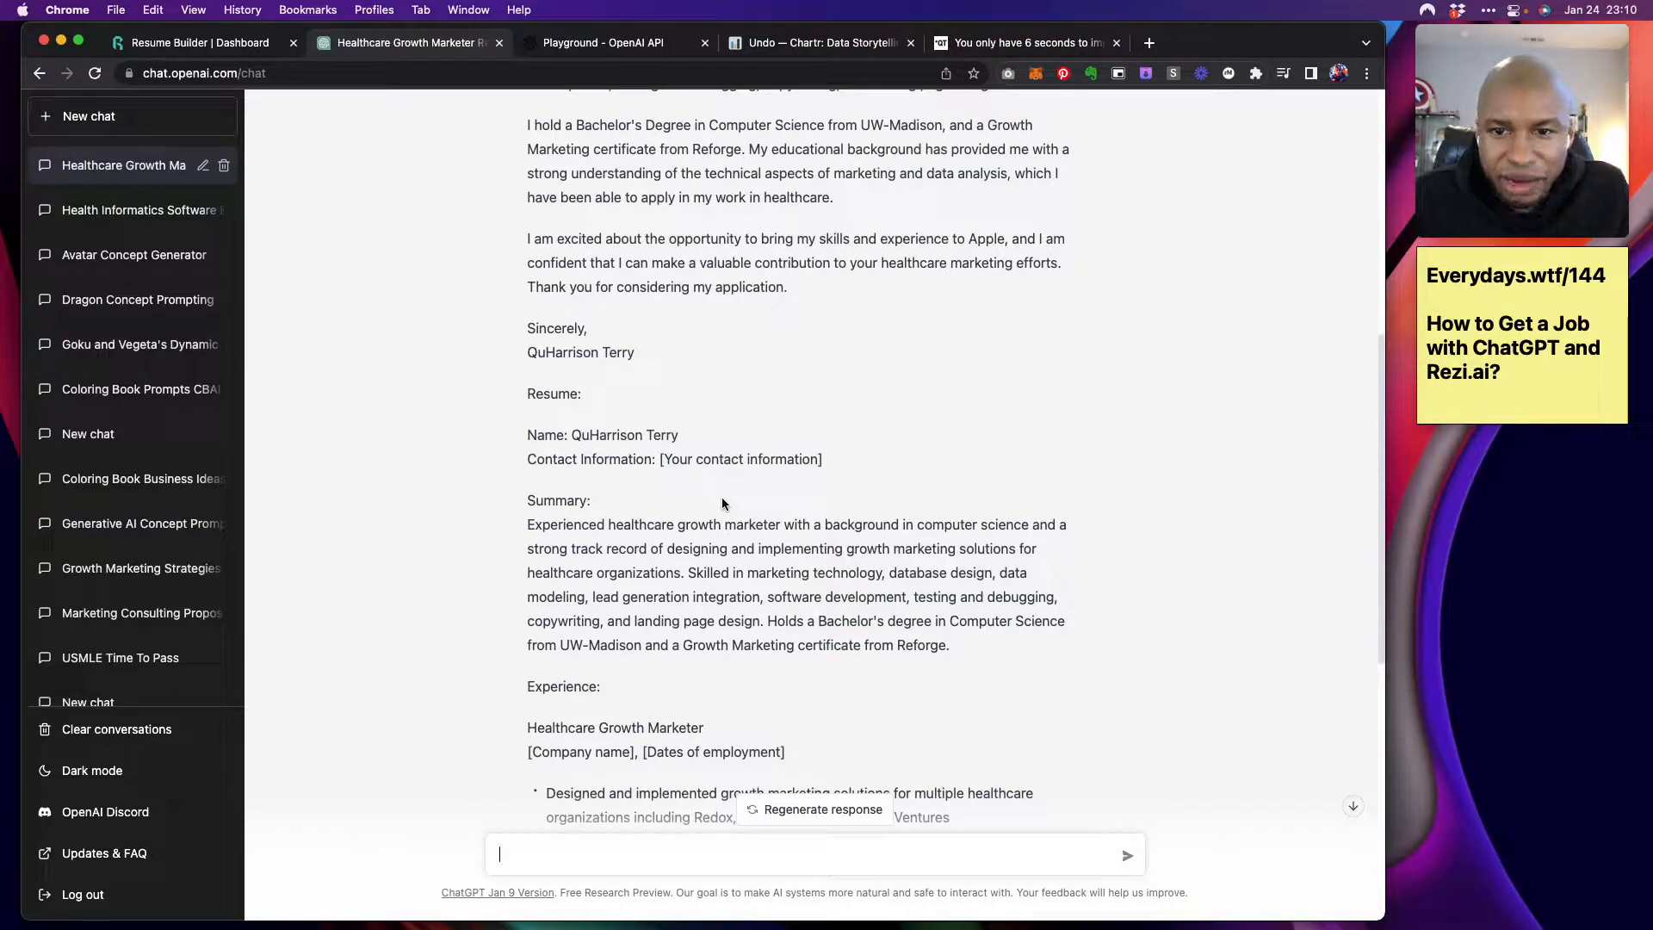
scroll(722, 498, down, 4)
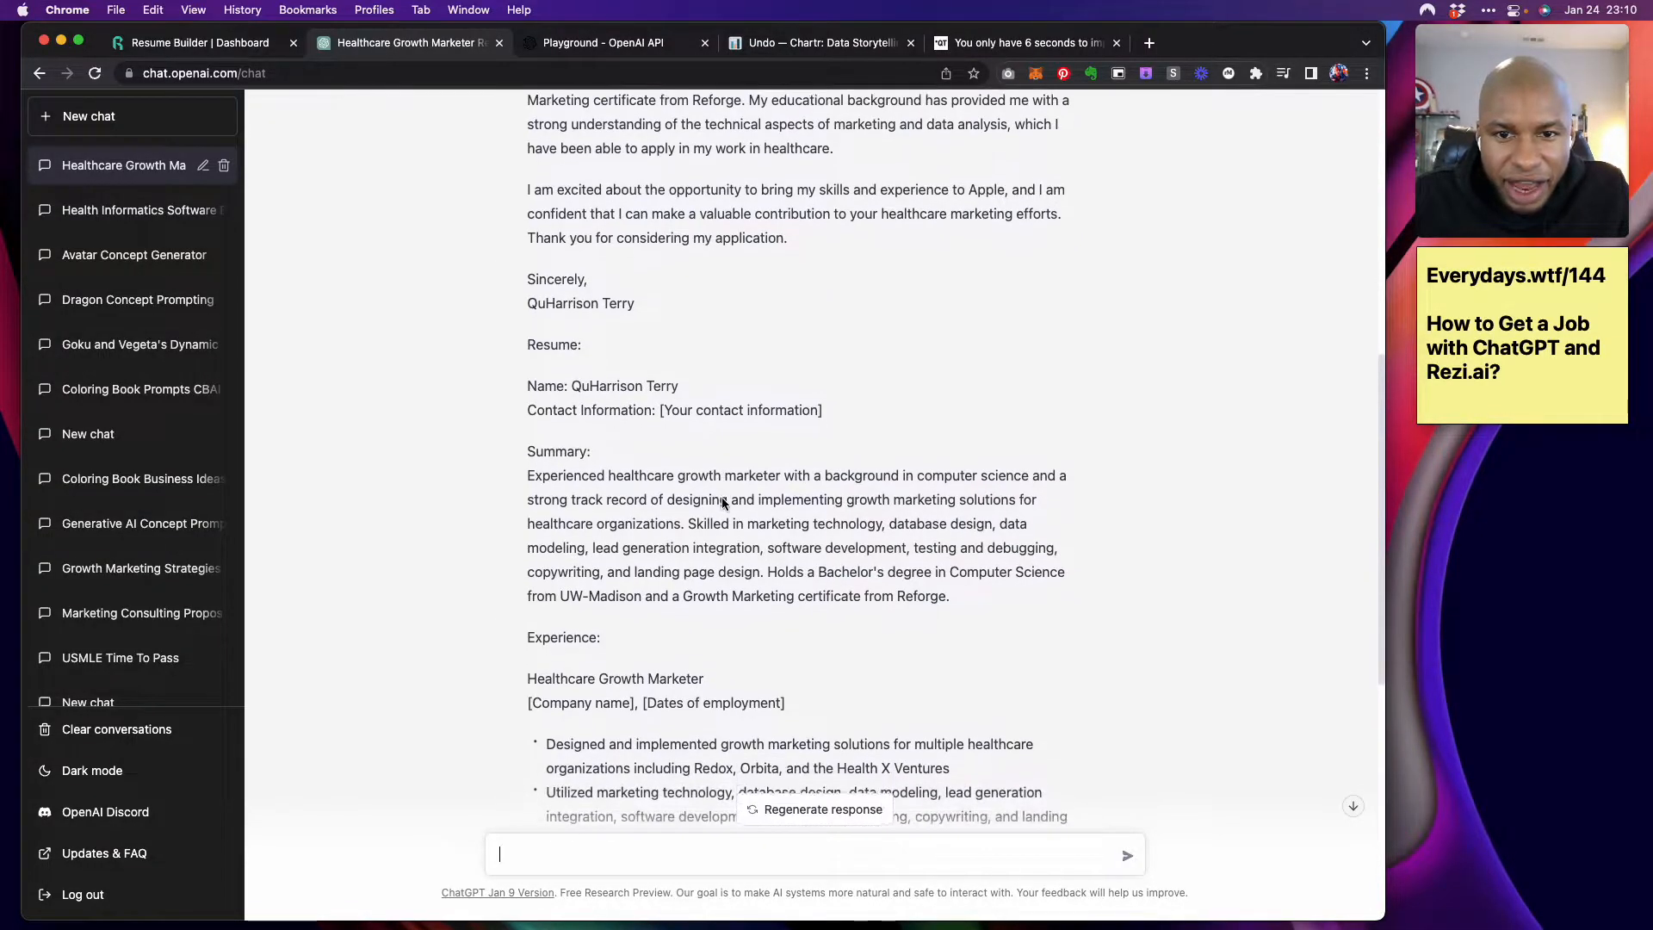
scroll(722, 504, down, 1)
scroll(722, 504, down, 1)
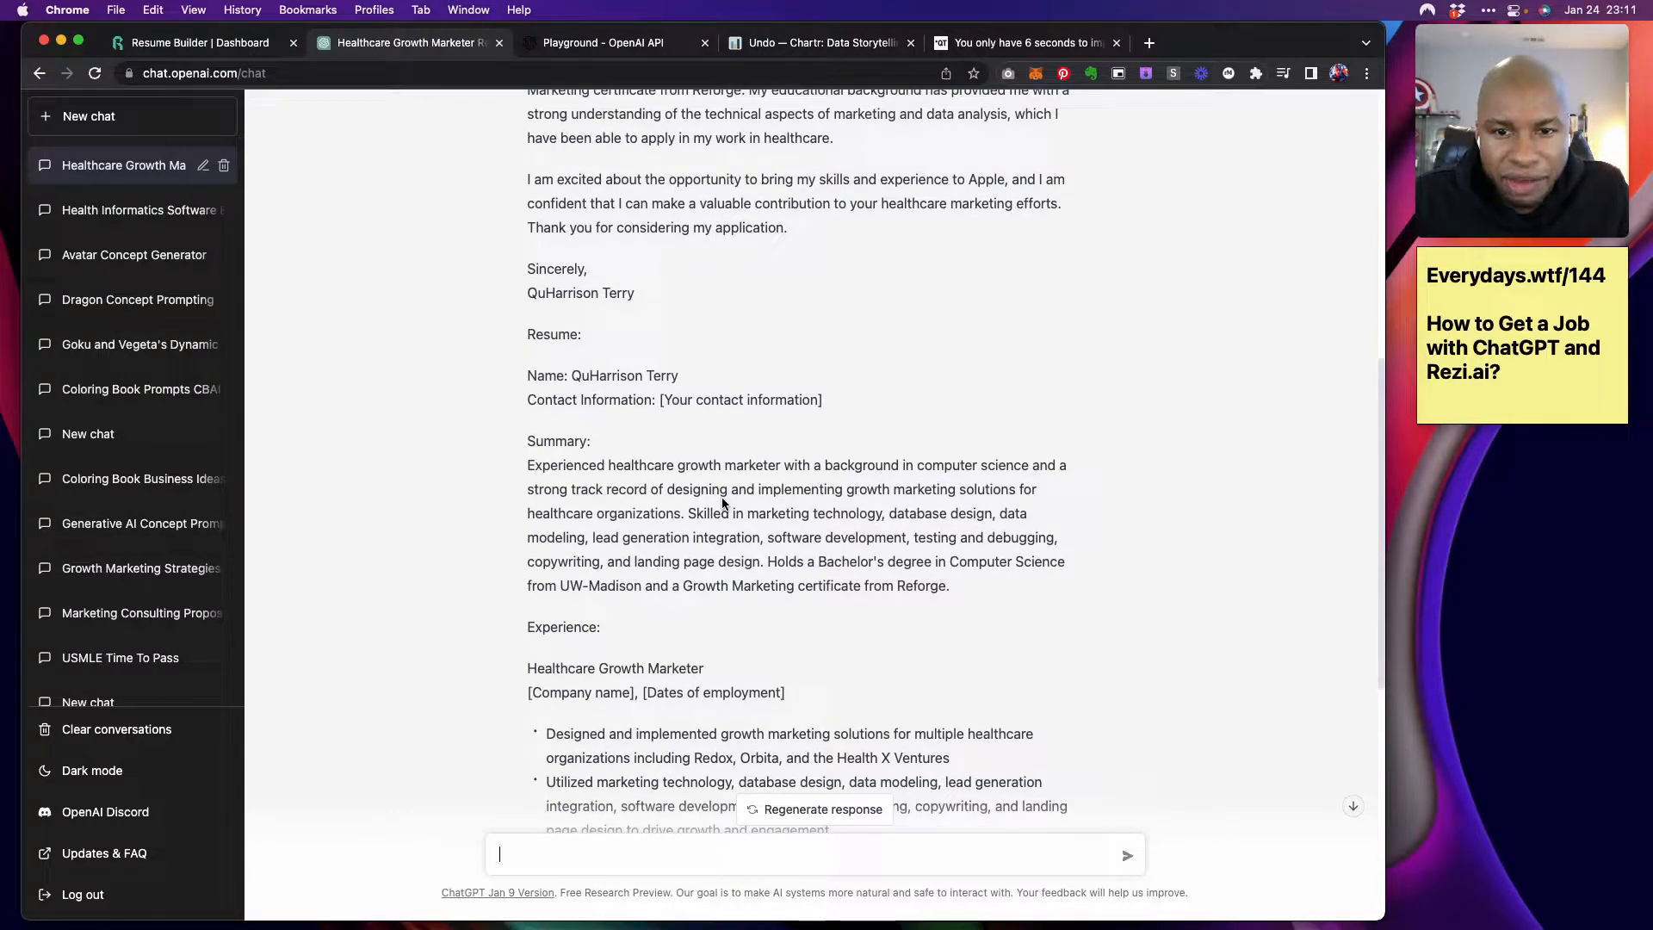
scroll(721, 504, down, 4)
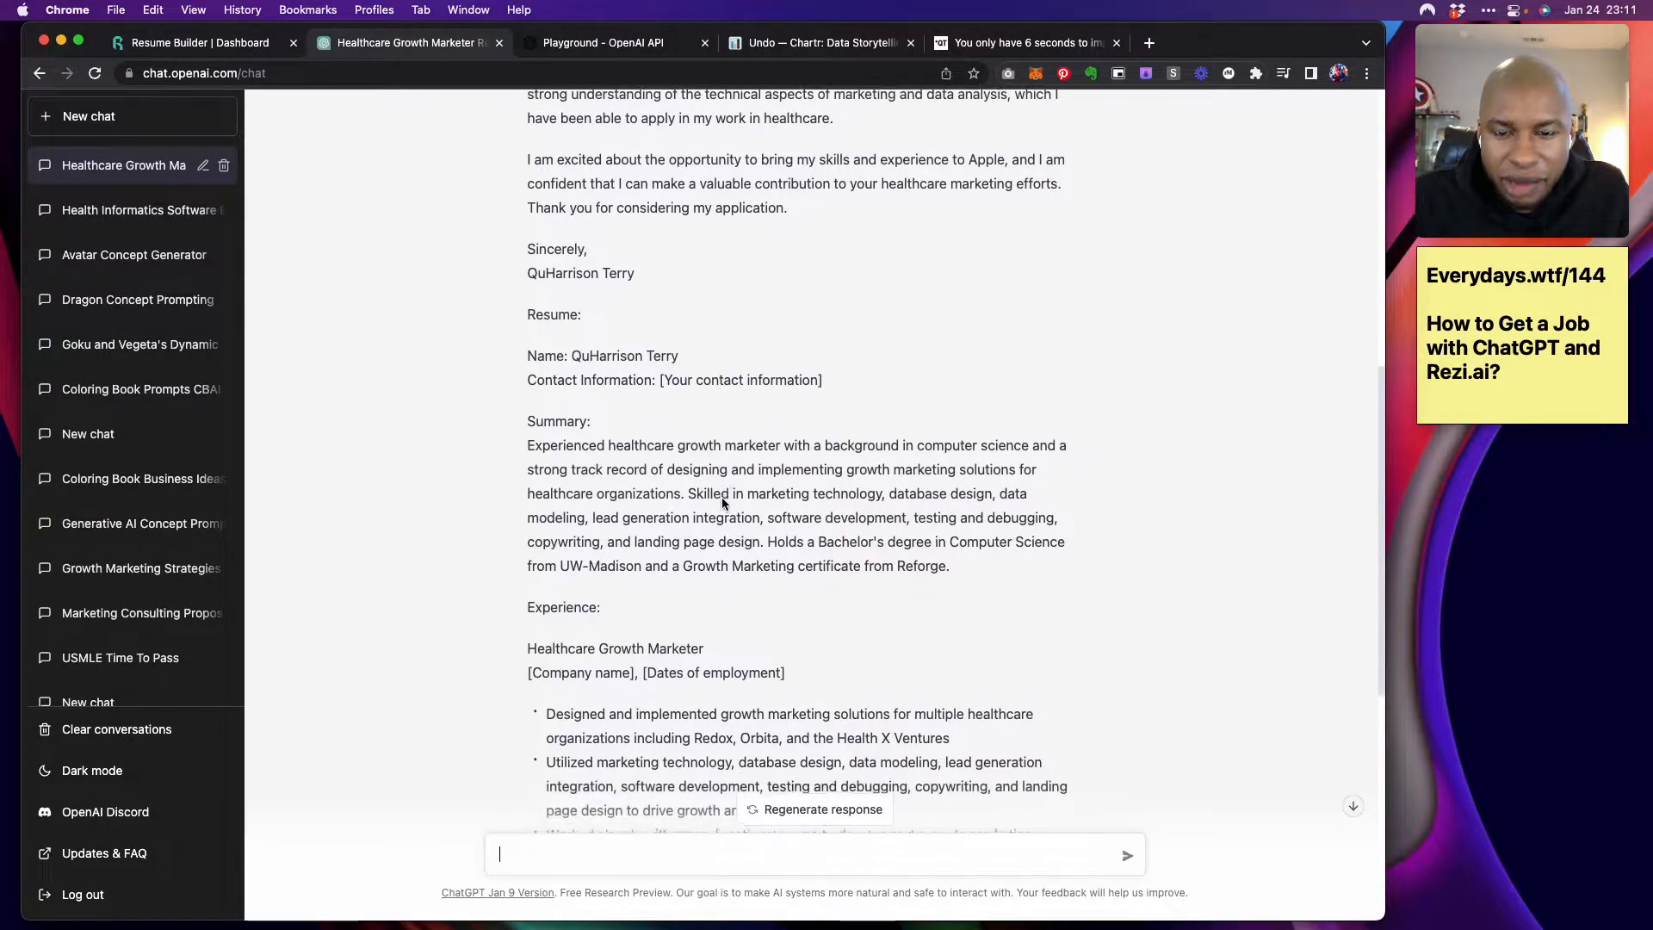
scroll(722, 504, down, 2)
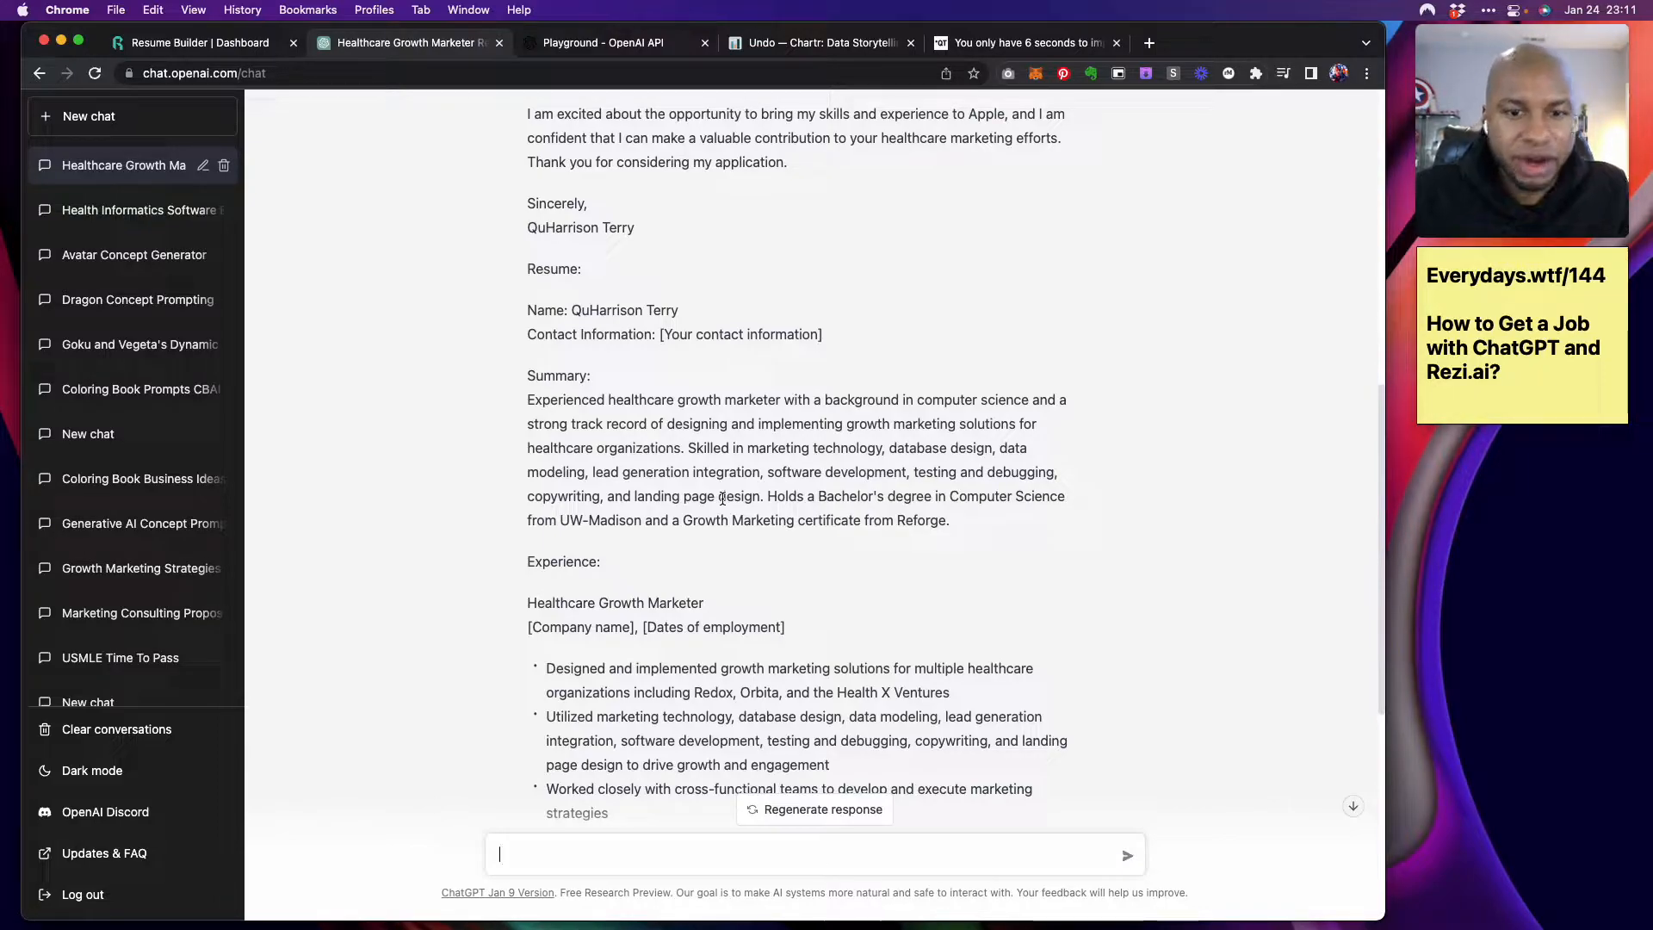
scroll(722, 499, down, 3)
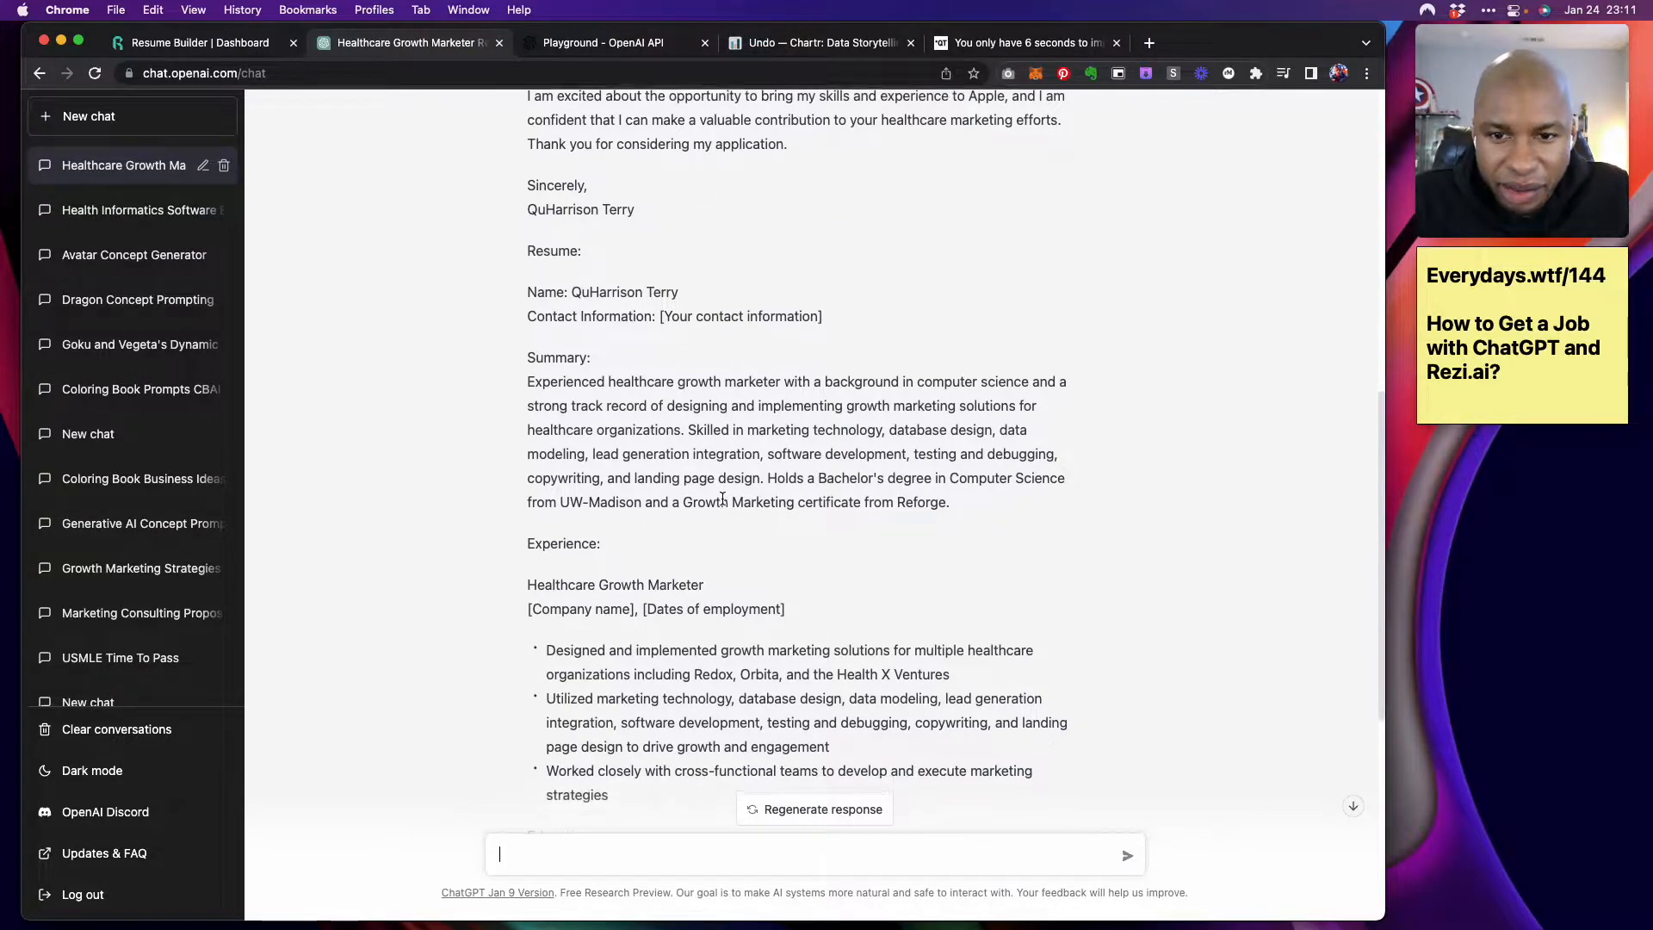
scroll(723, 499, down, 2)
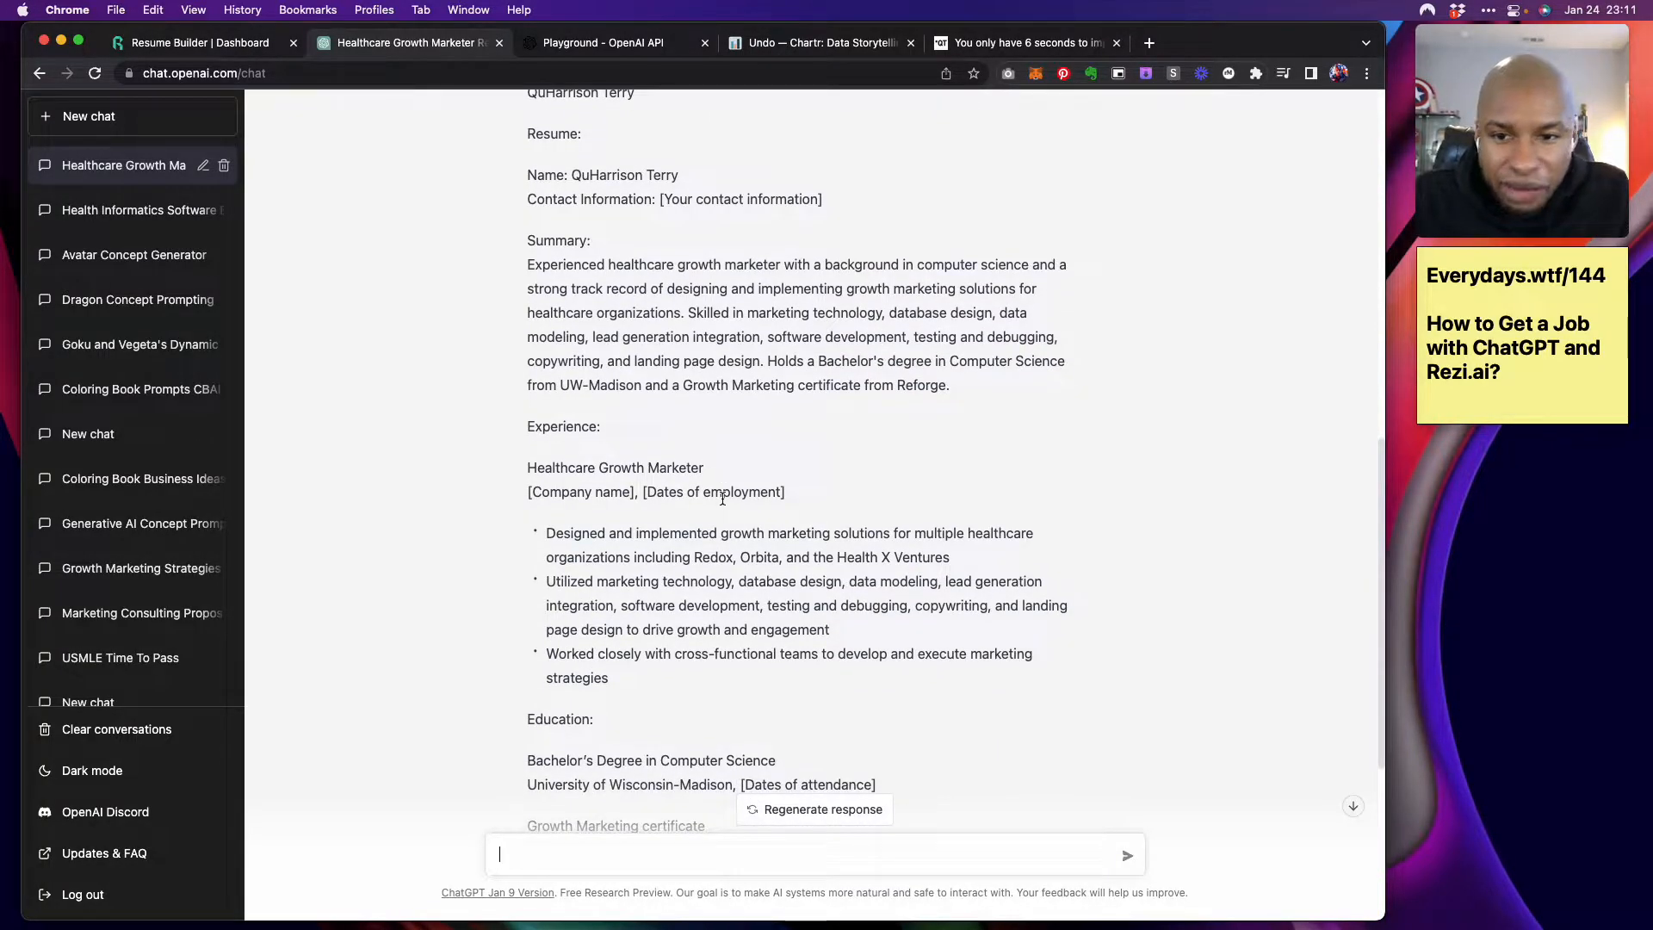
Read the rest of the generated resume, covering the experience, education and skills sections
scroll(722, 498, up, 1)
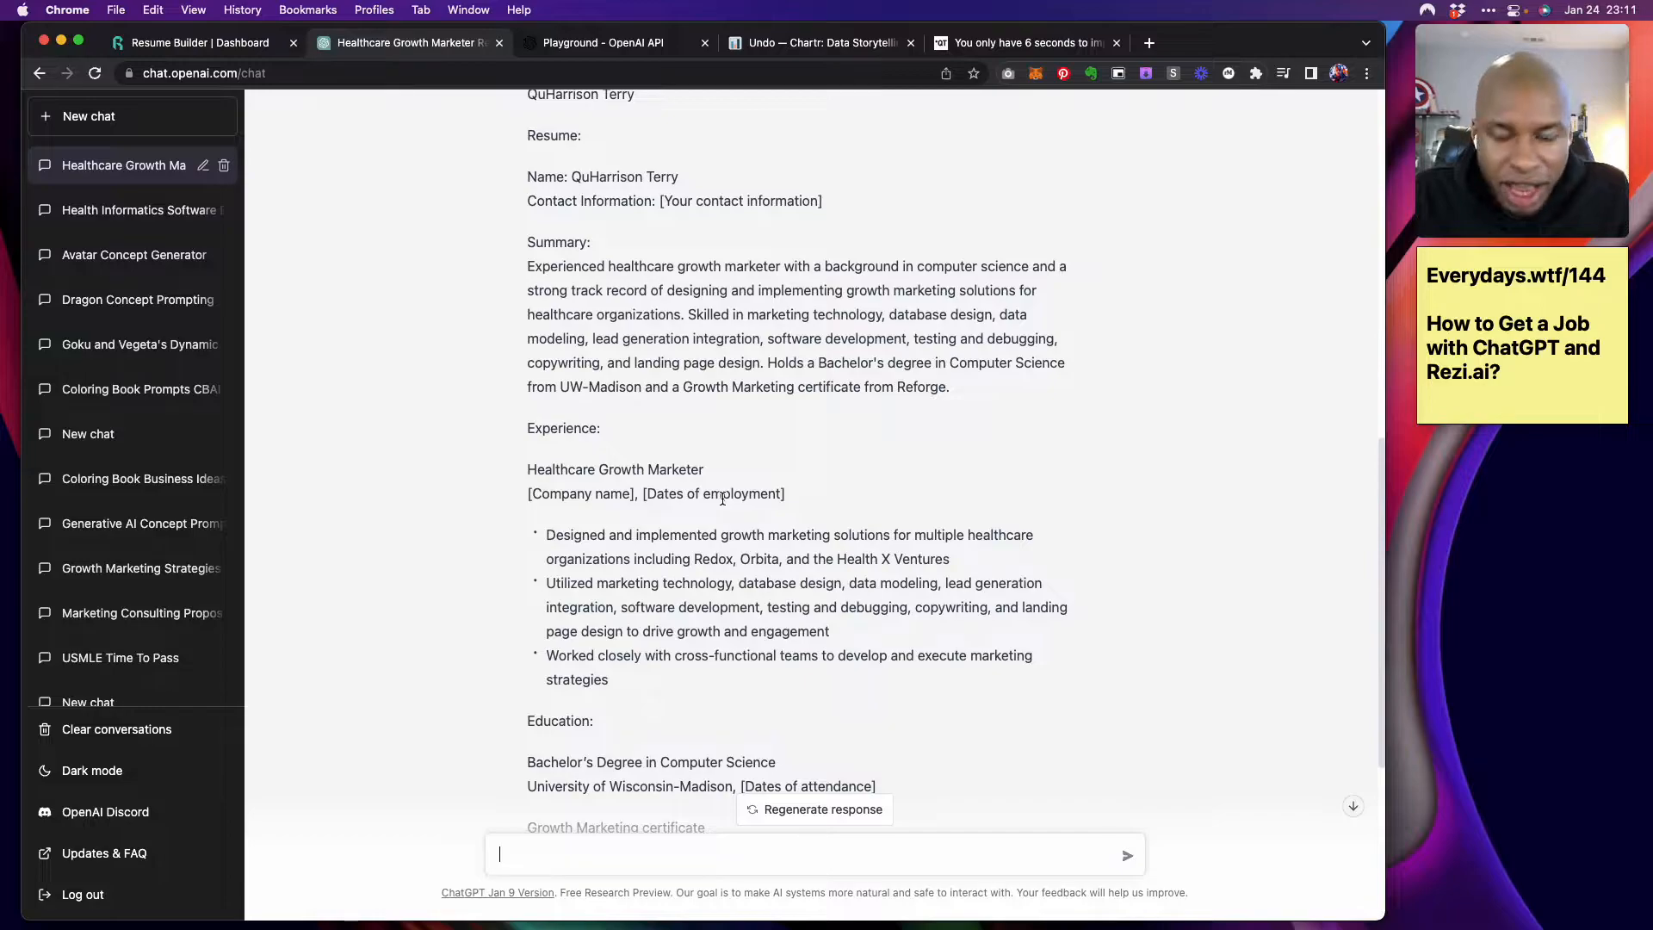
scroll(722, 499, up, 1)
scroll(722, 498, up, 1)
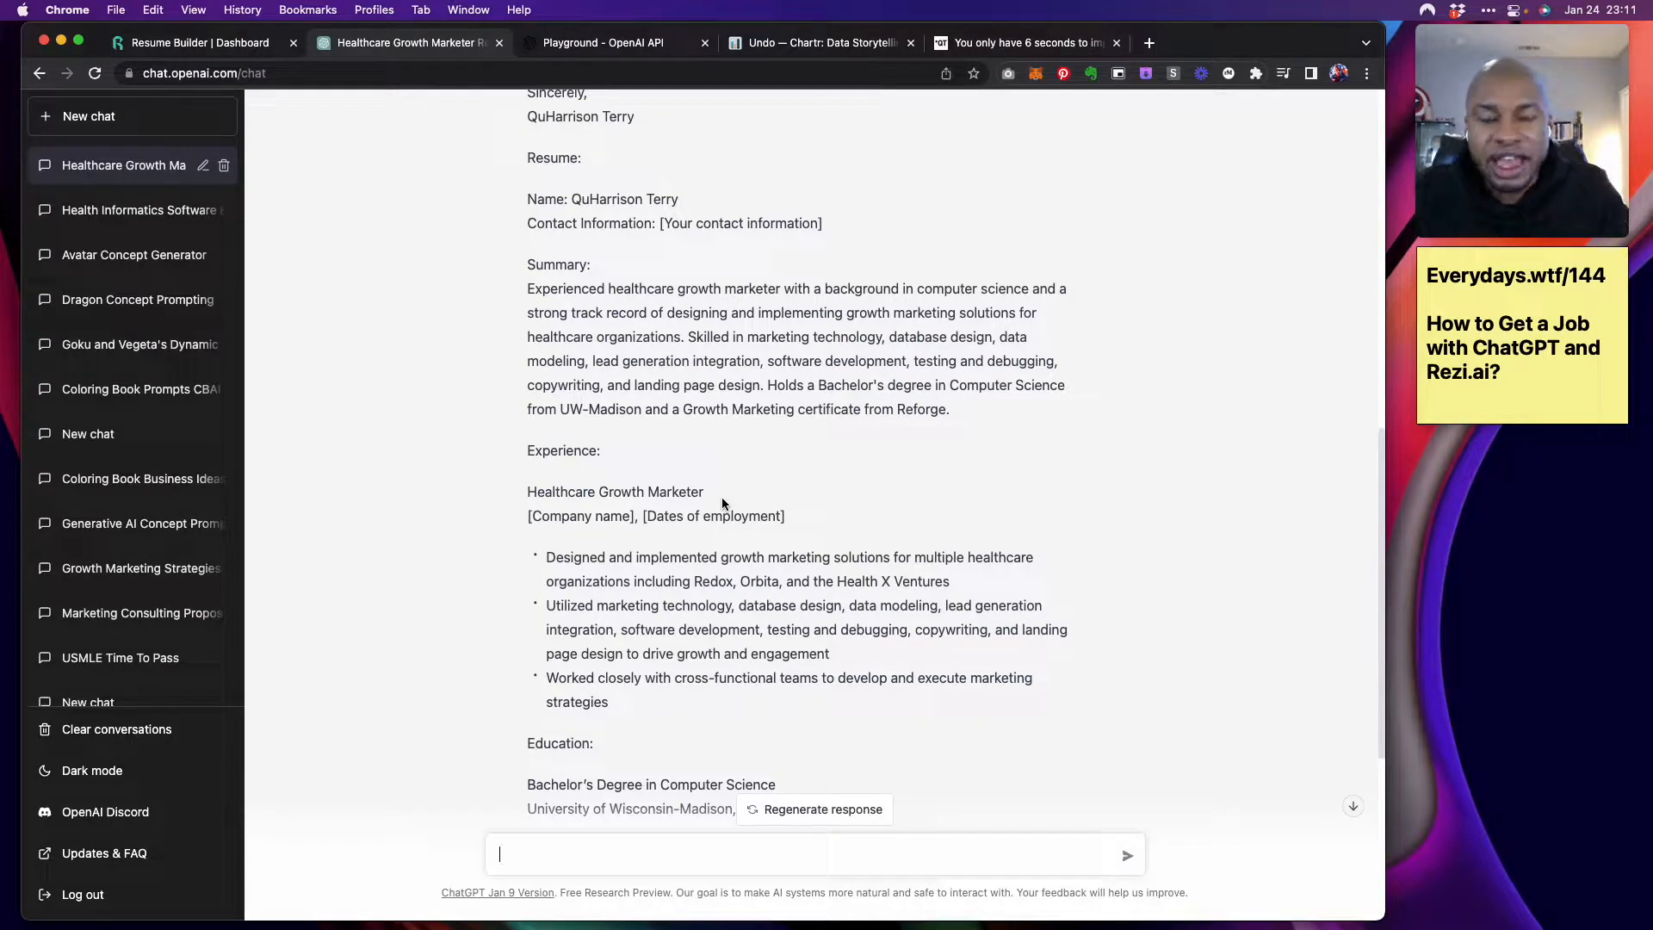
scroll(721, 501, down, 2)
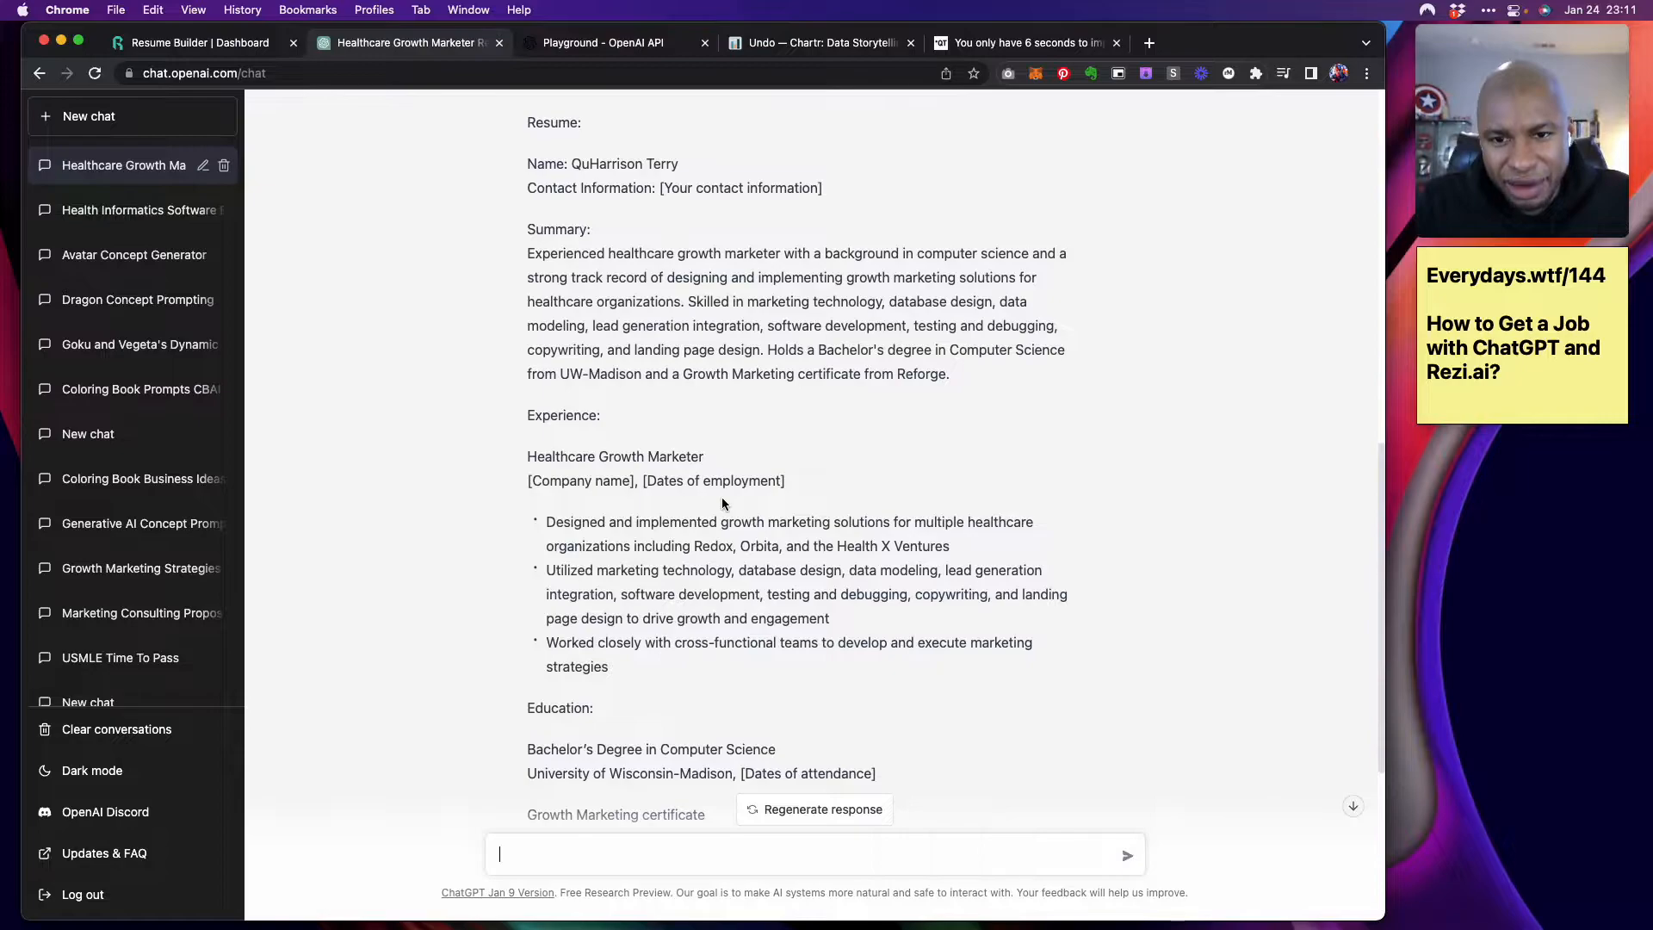
scroll(721, 499, down, 1)
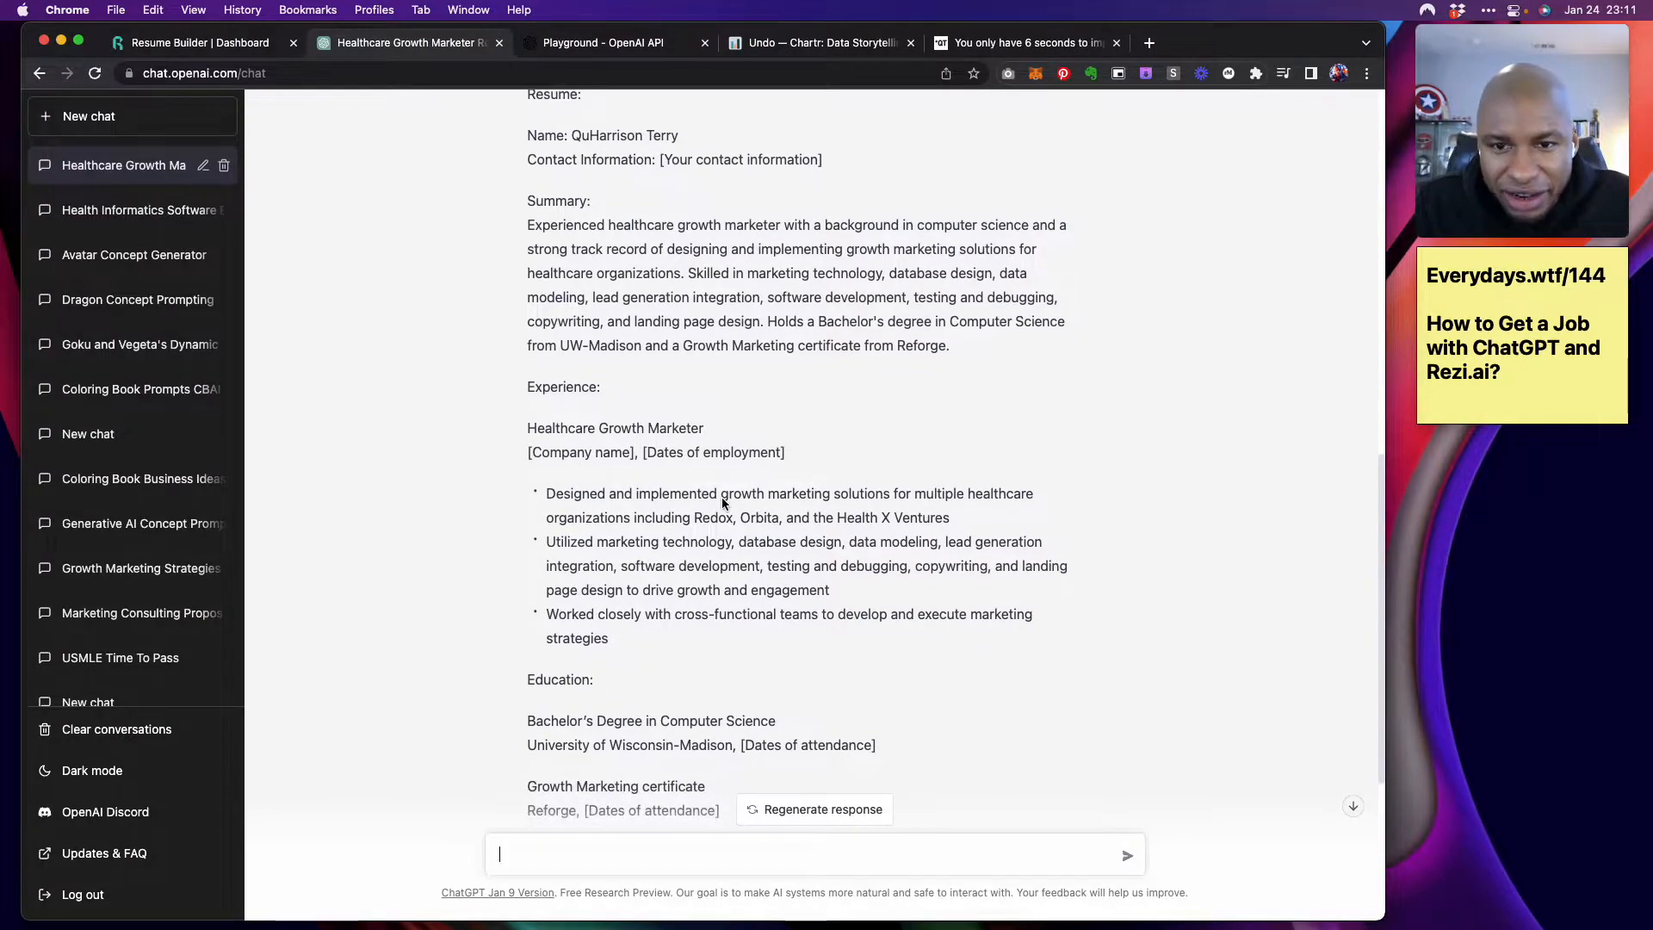
scroll(722, 499, down, 1)
scroll(722, 498, down, 1)
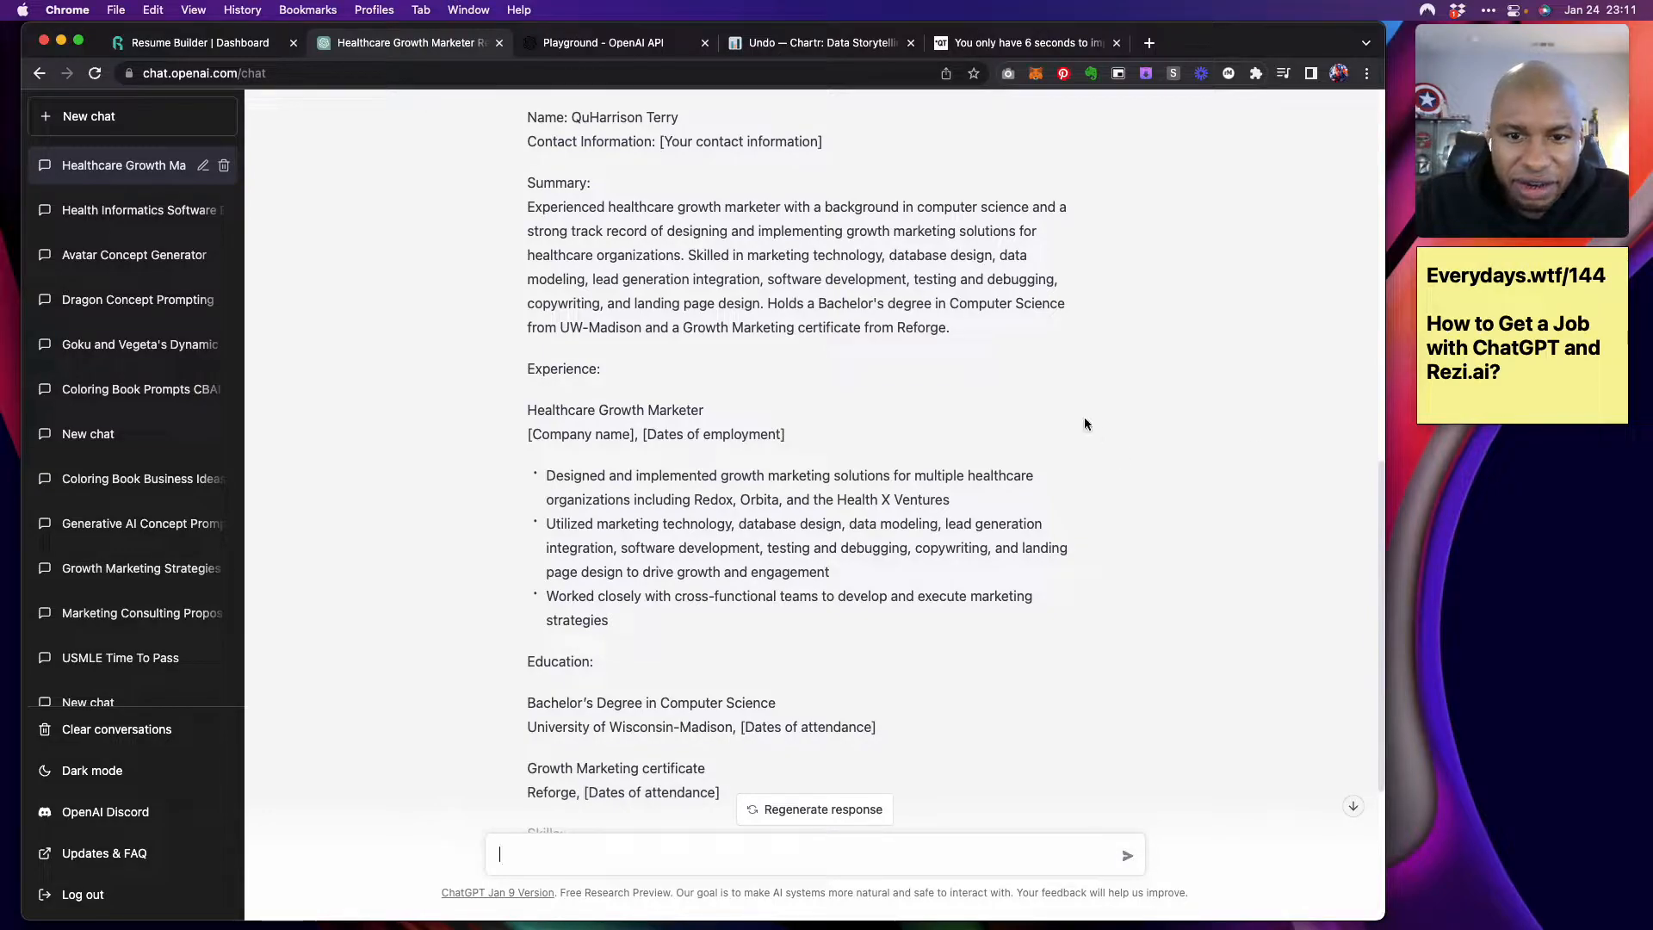
scroll(1085, 423, down, 1)
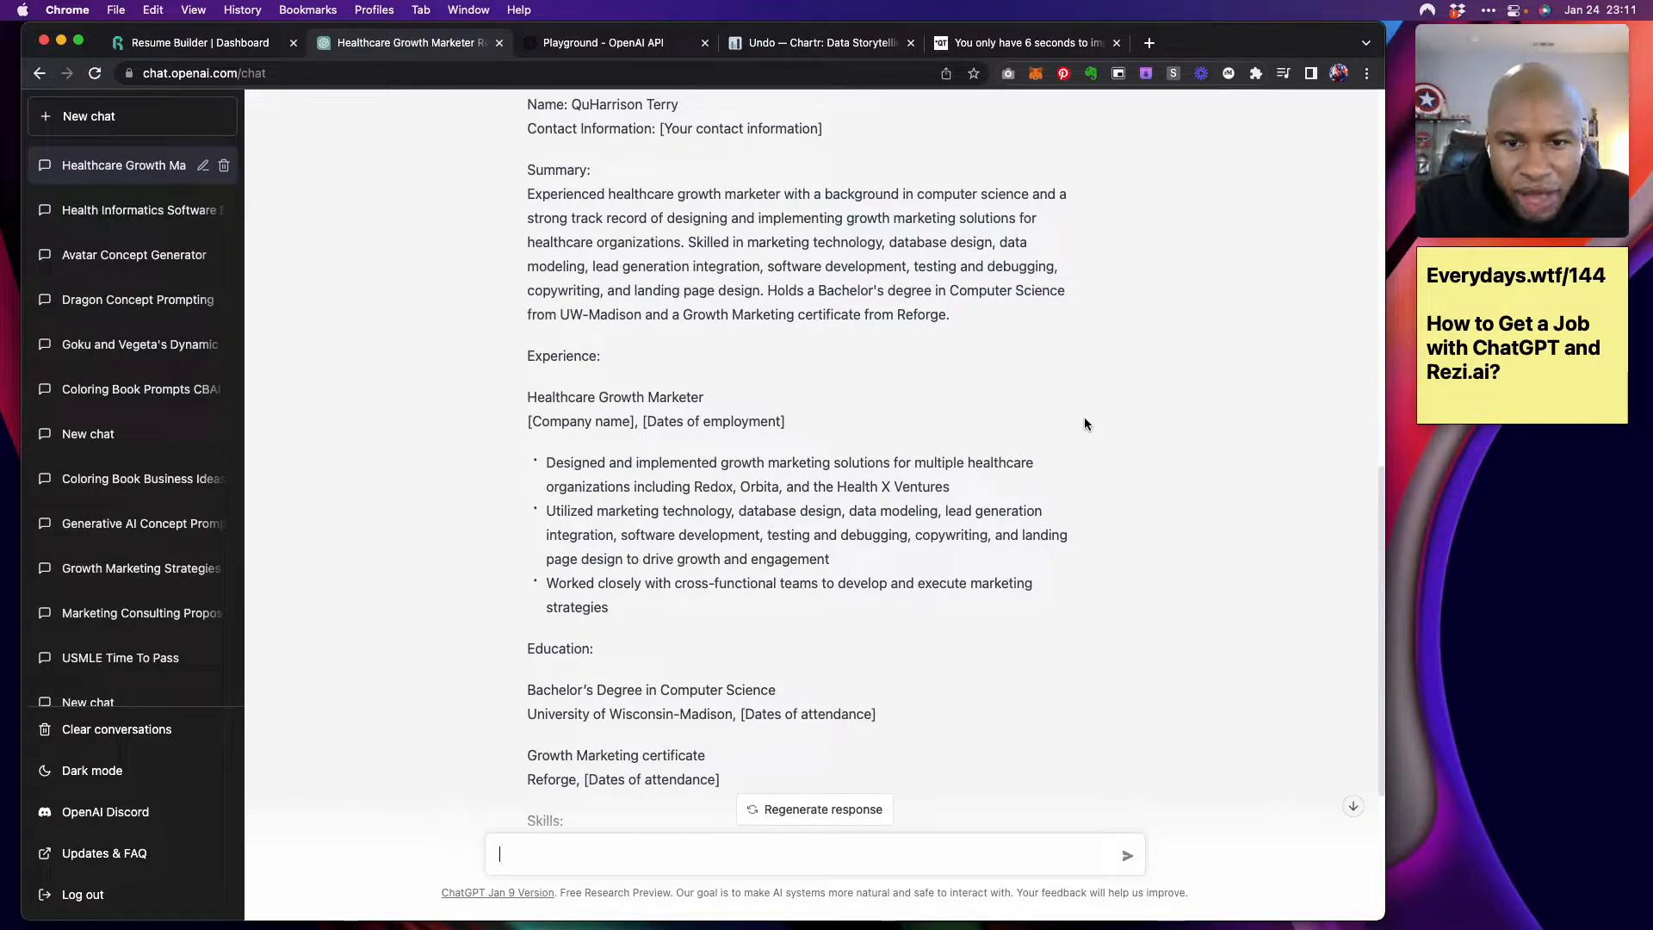
scroll(1083, 417, down, 2)
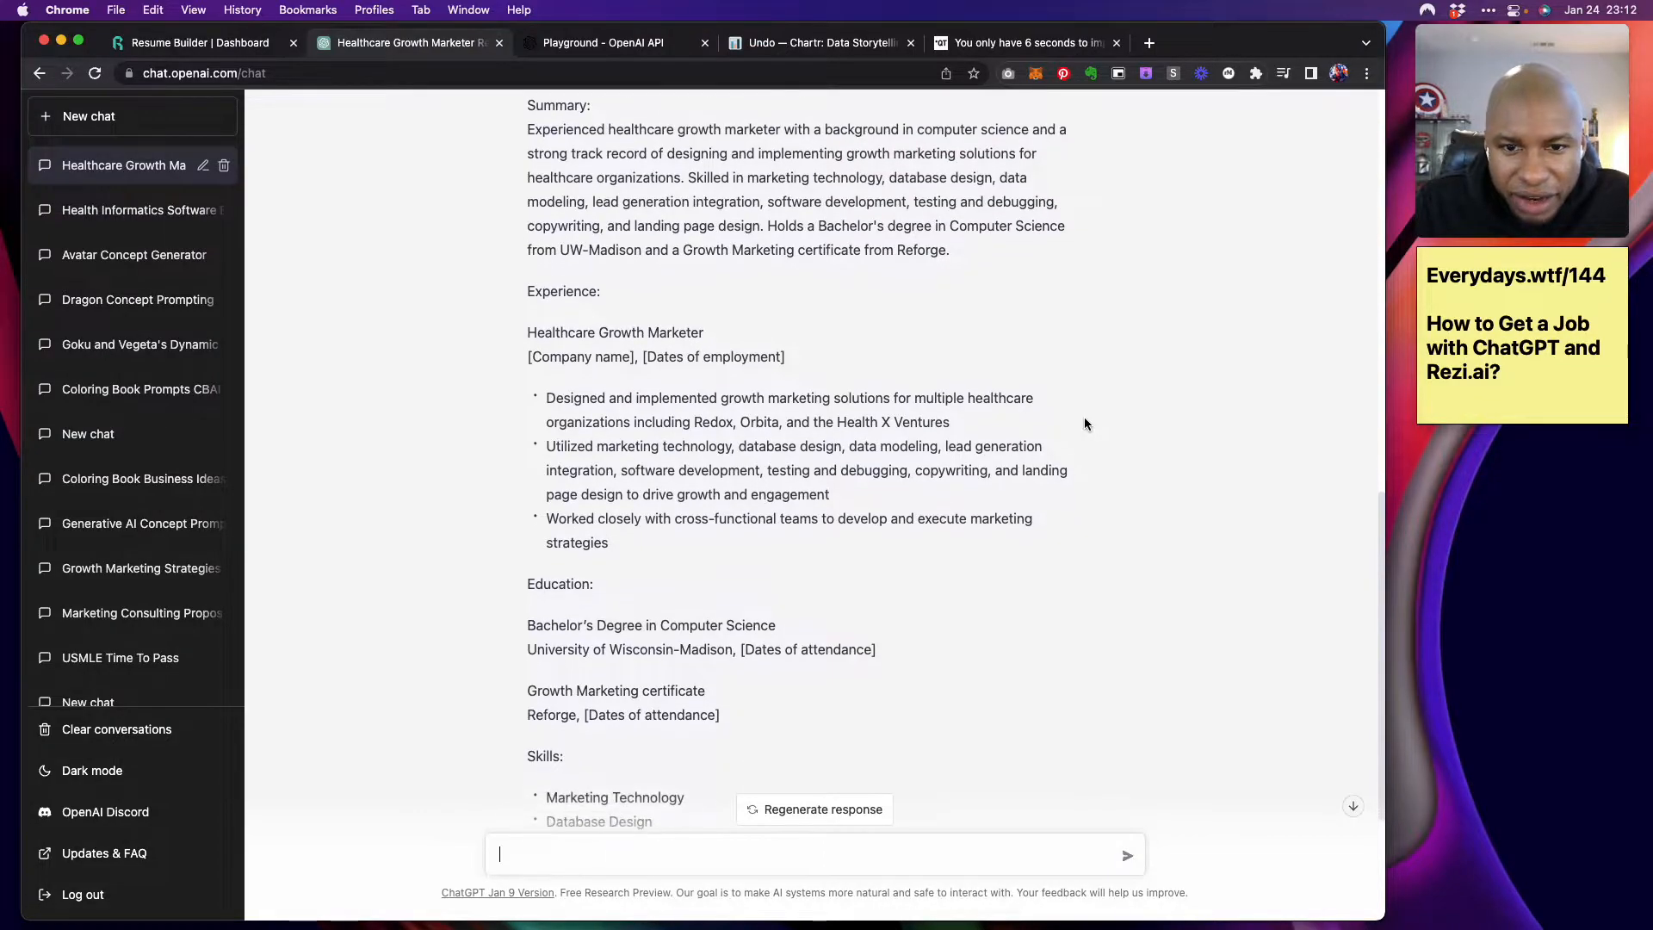
scroll(1083, 417, down, 2)
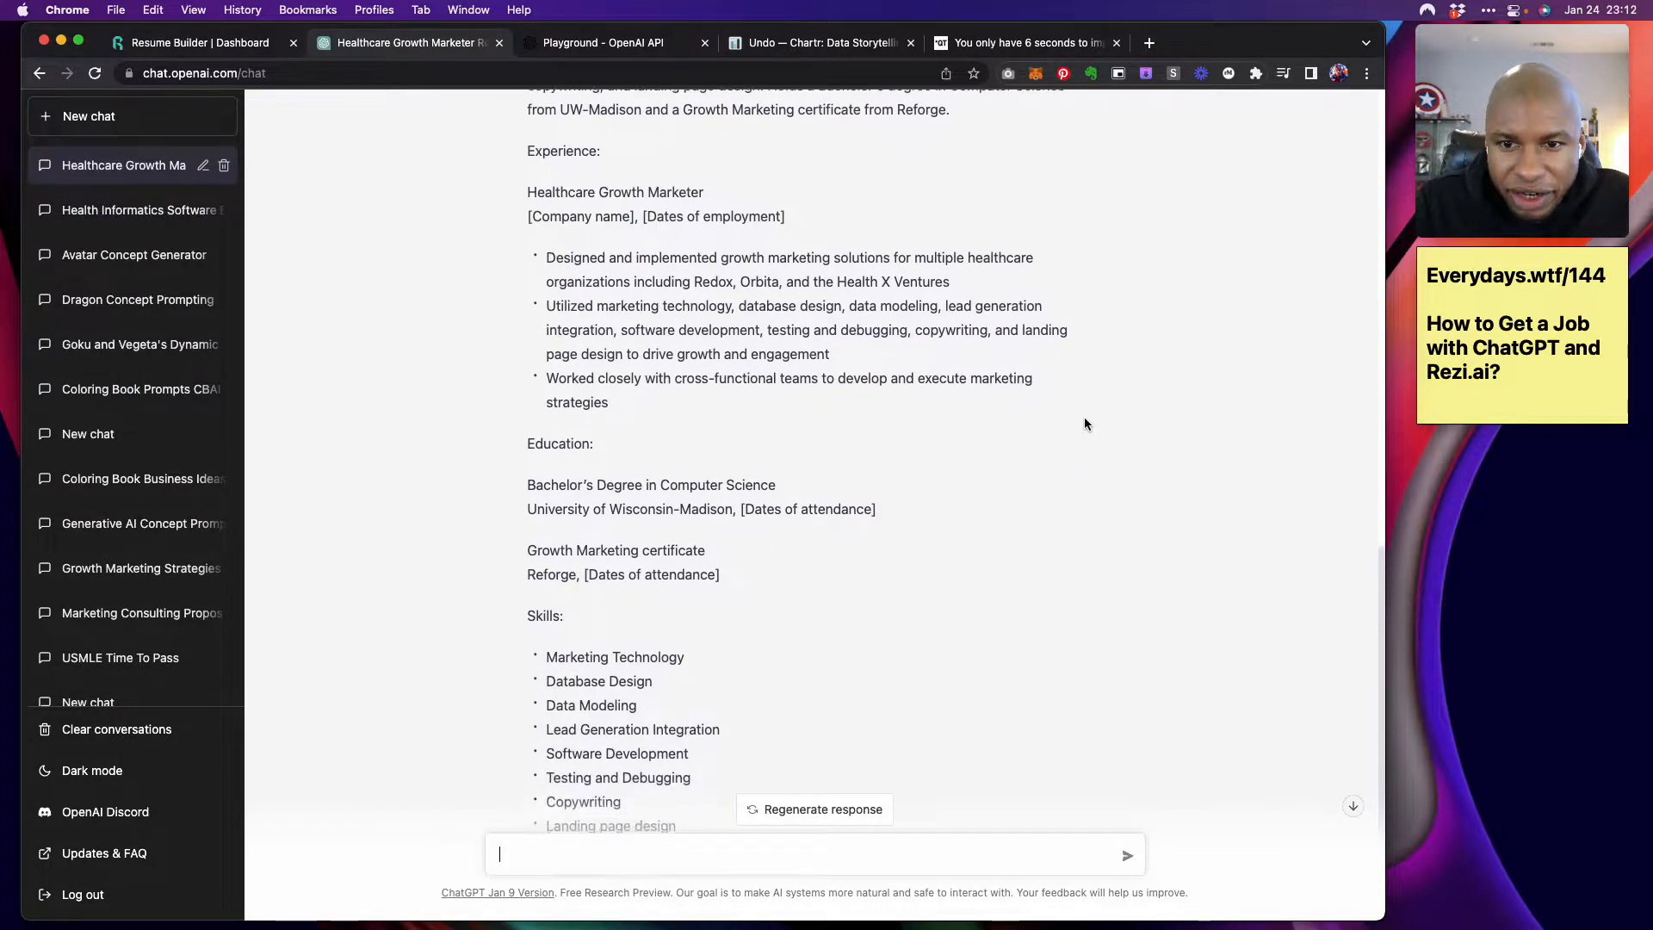
scroll(1083, 417, down, 2)
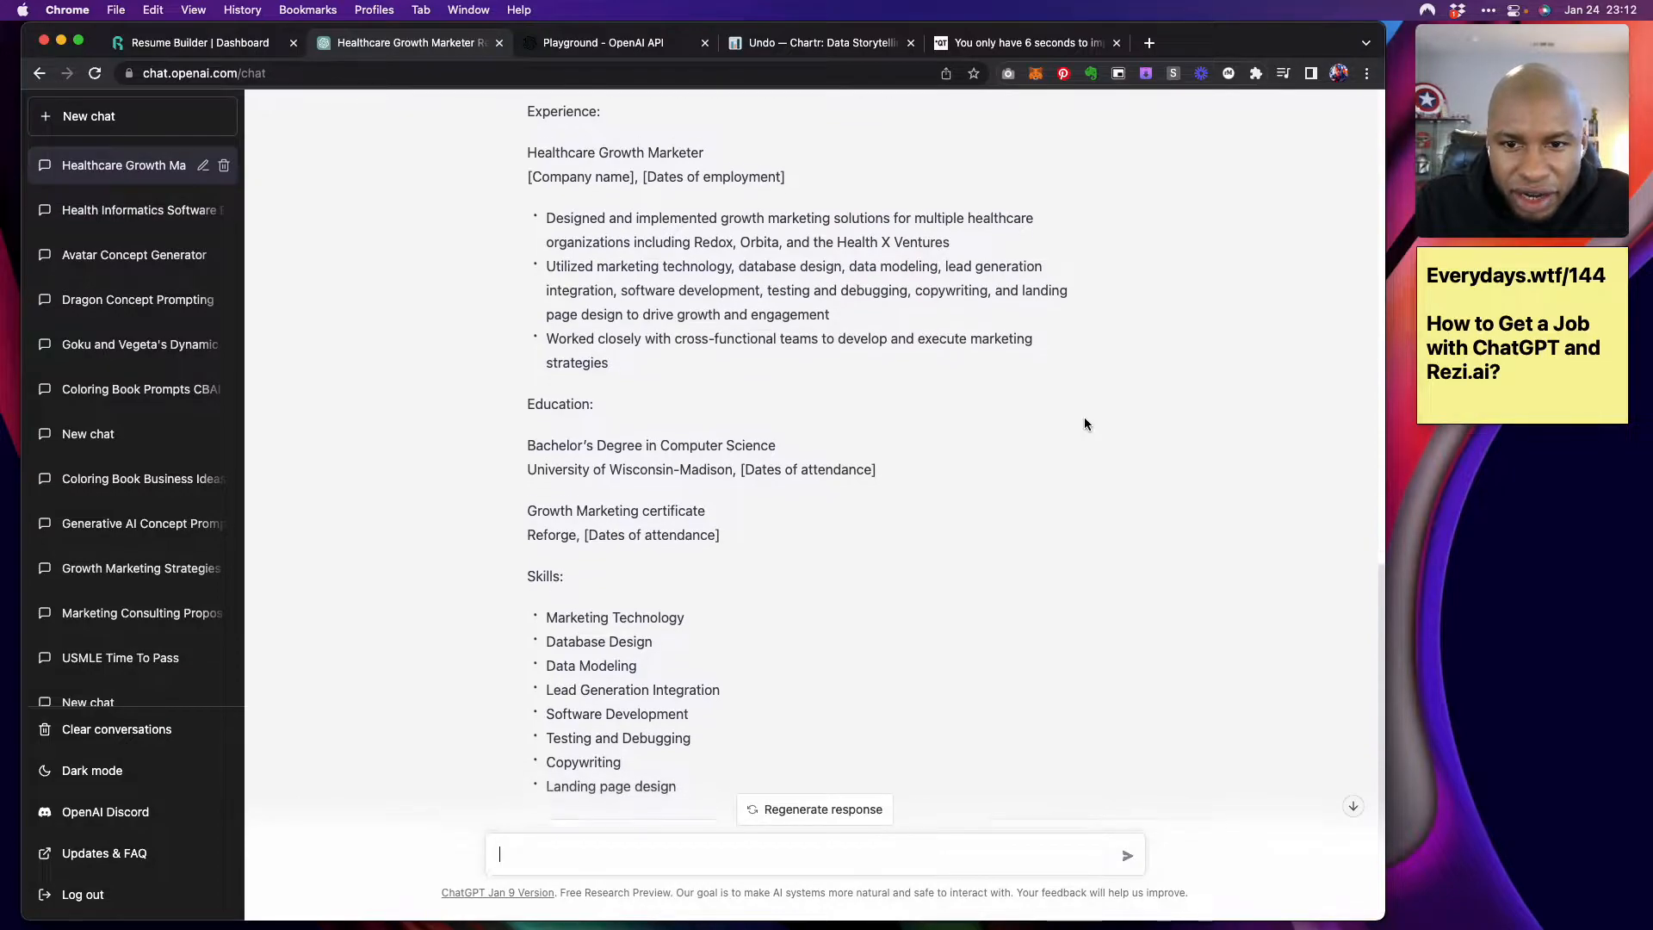
scroll(1084, 419, down, 1)
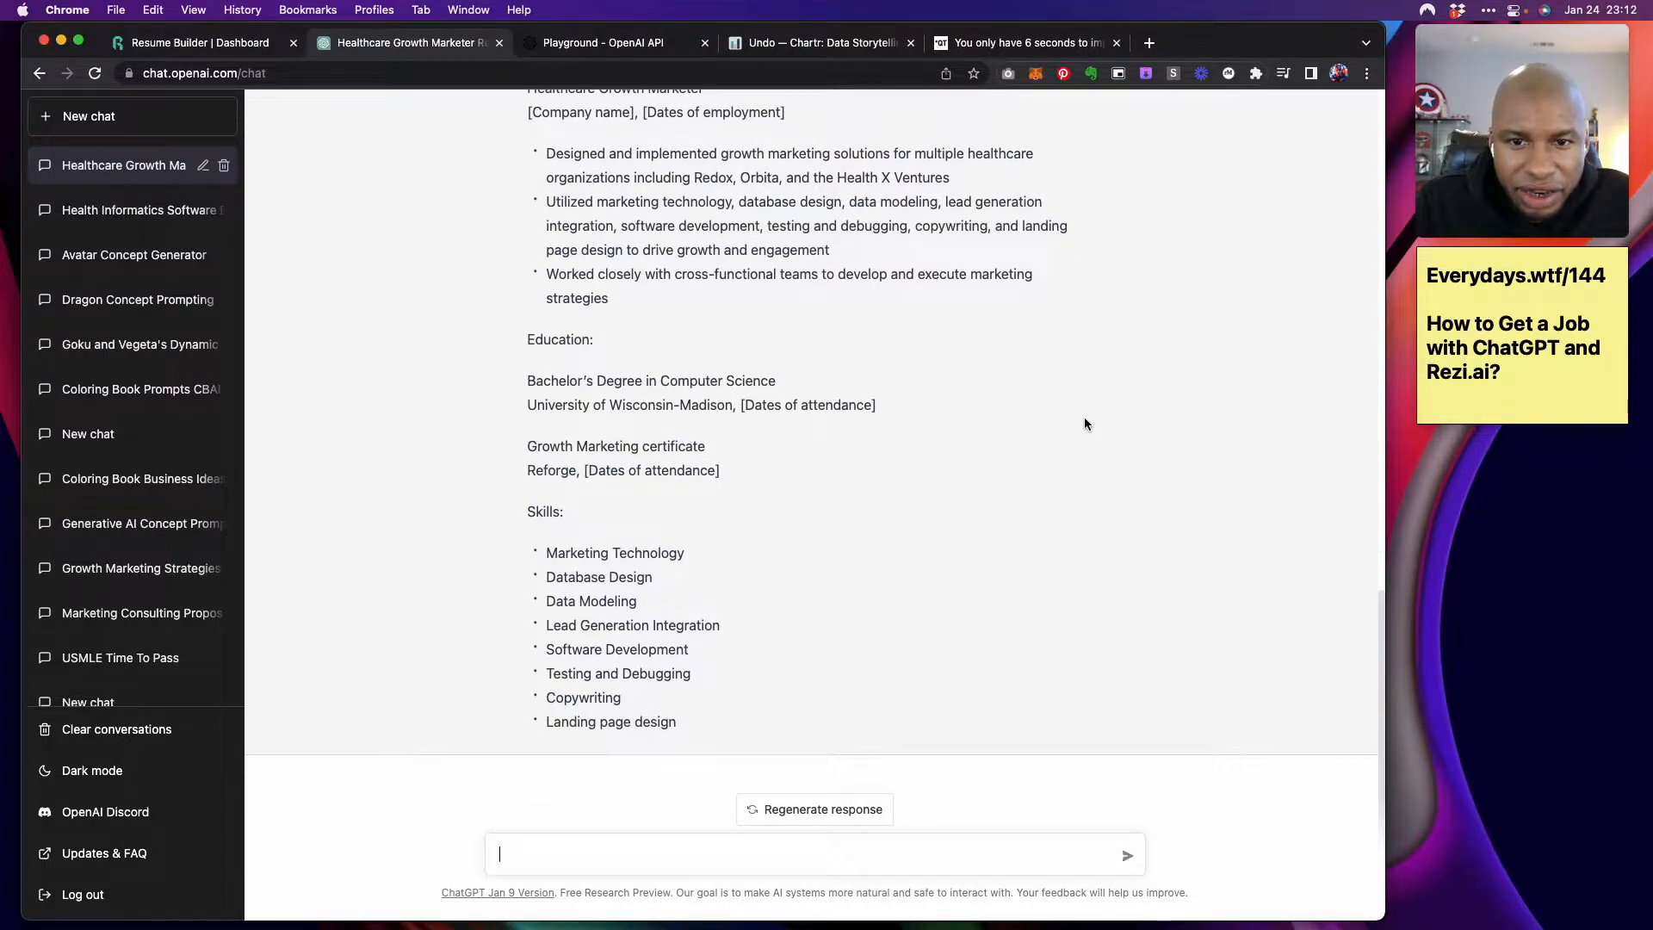
scroll(1084, 420, down, 1)
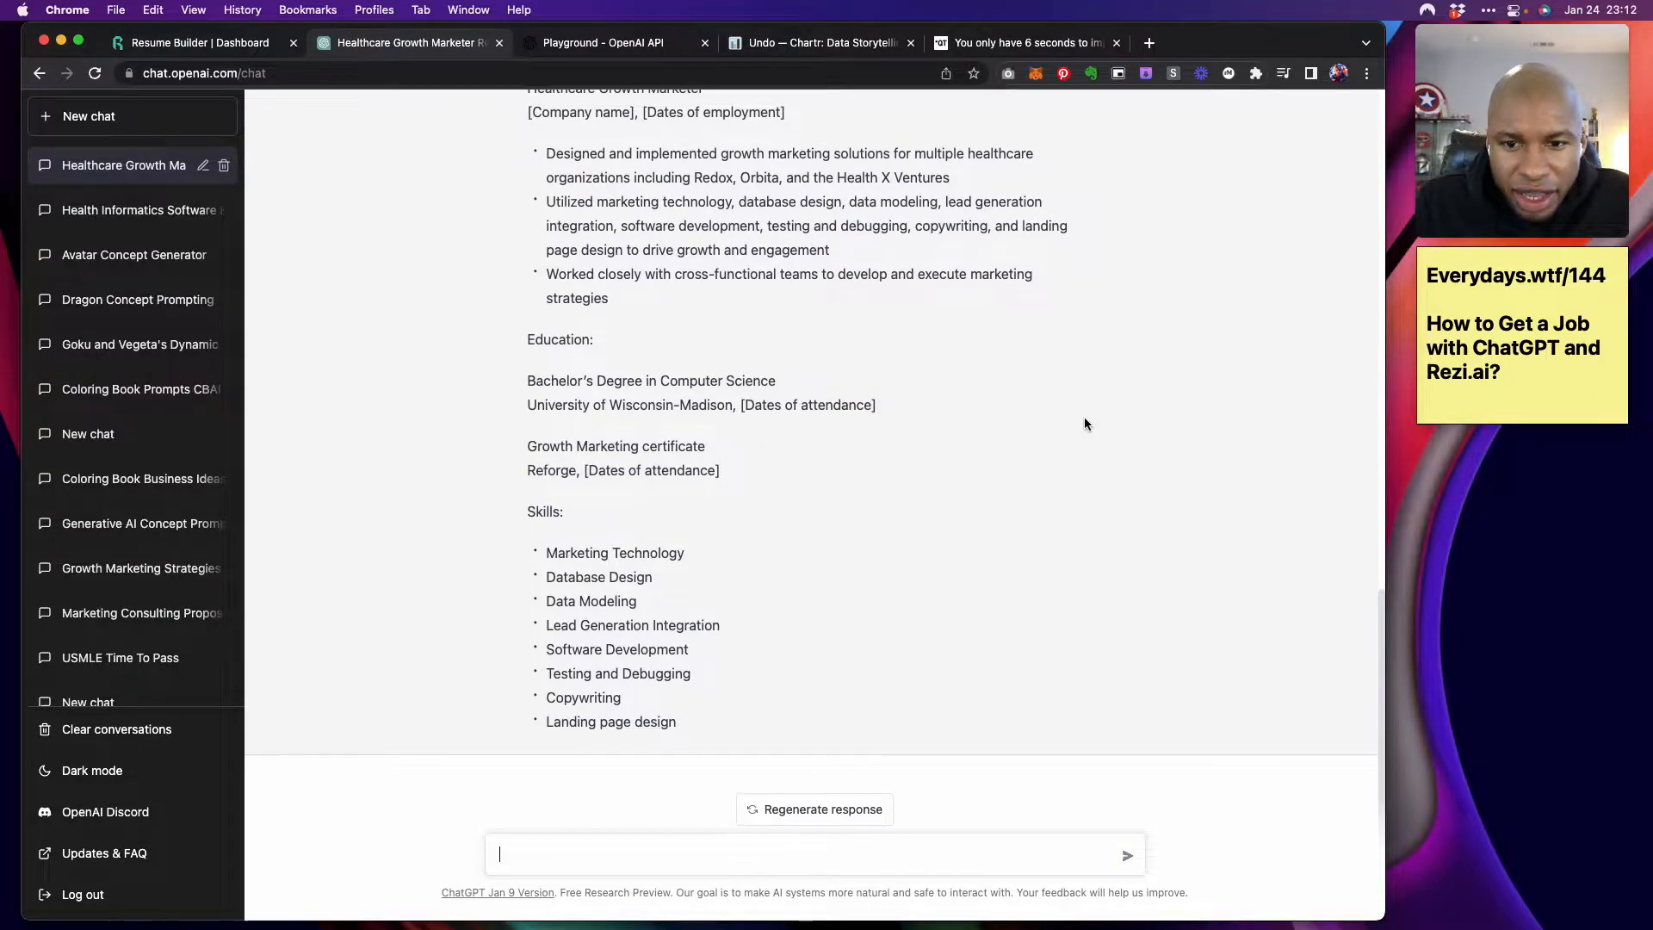
Look back over the generated cover letter and return to the resume's summary and experience sections
scroll(1084, 422, up, 10)
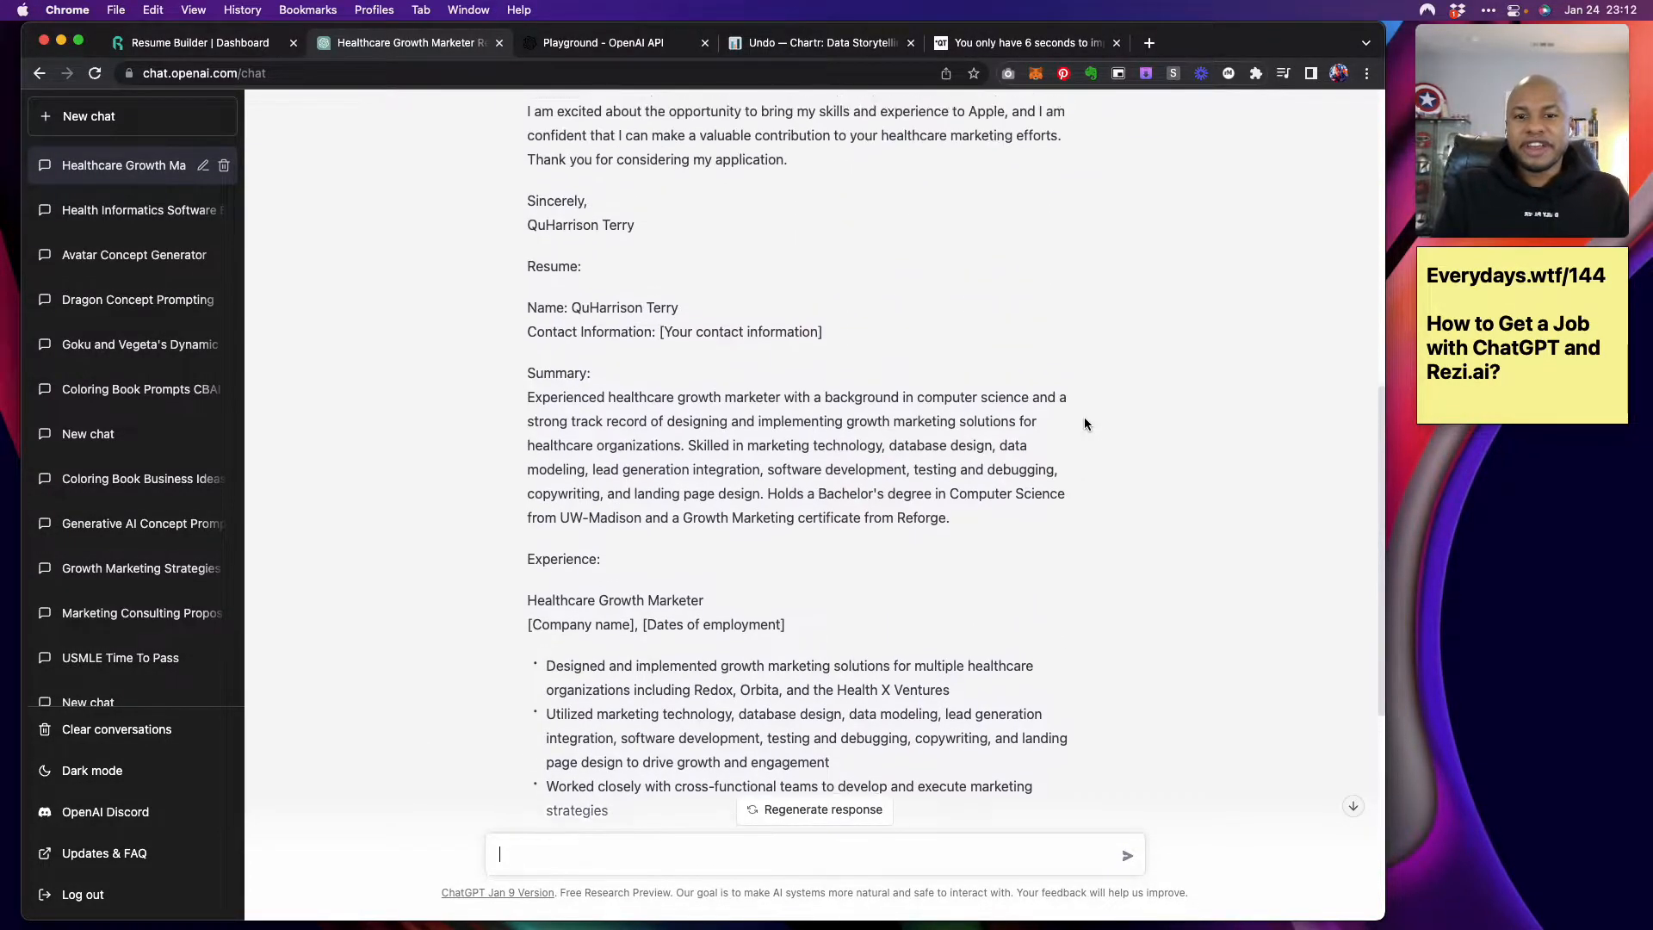
scroll(1084, 424, up, 5)
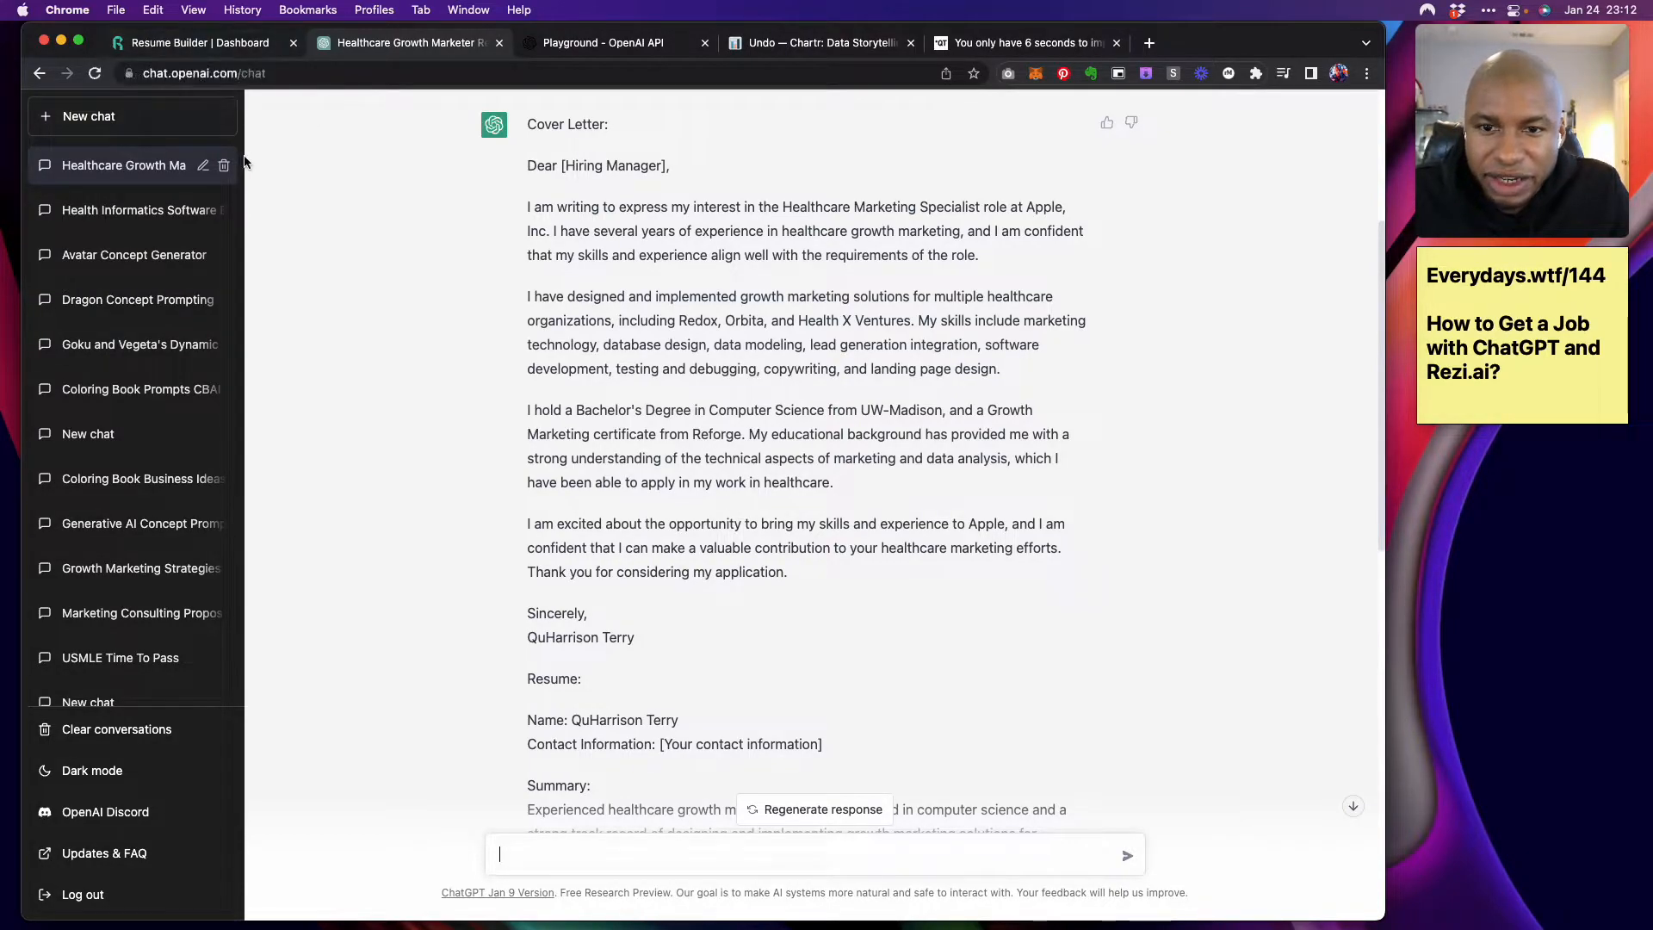
scroll(654, 331, down, 10)
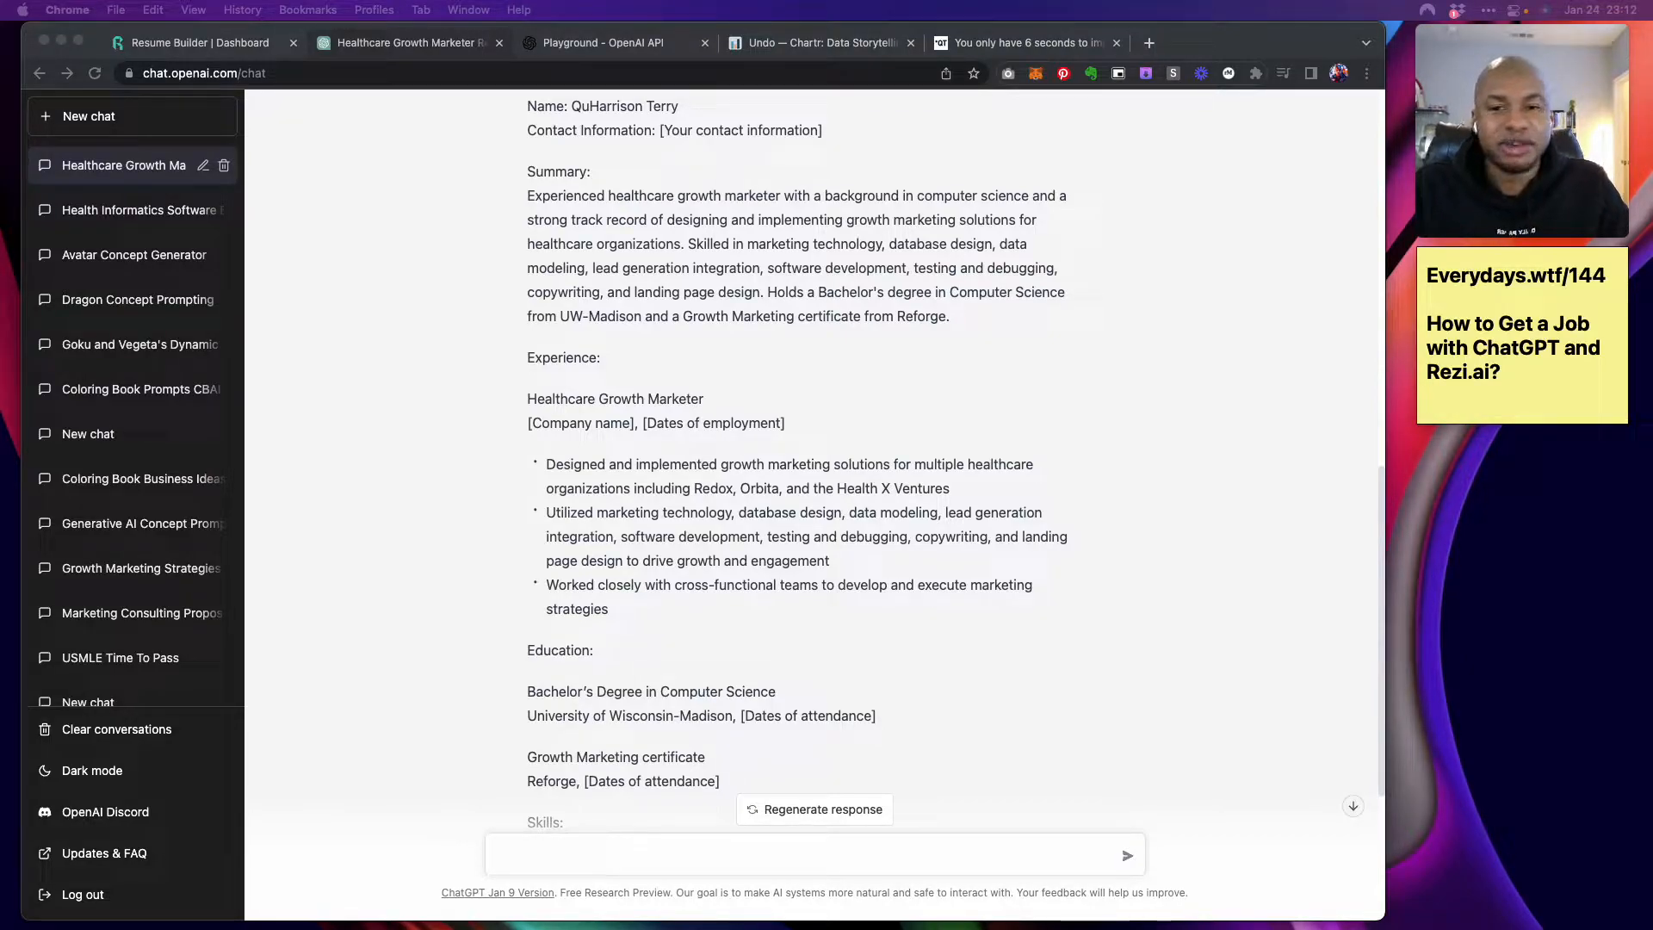
Switch to the Rezi resume builder and overwrite the sample full name in the contact form with the start of the candidate's name
click(195, 42)
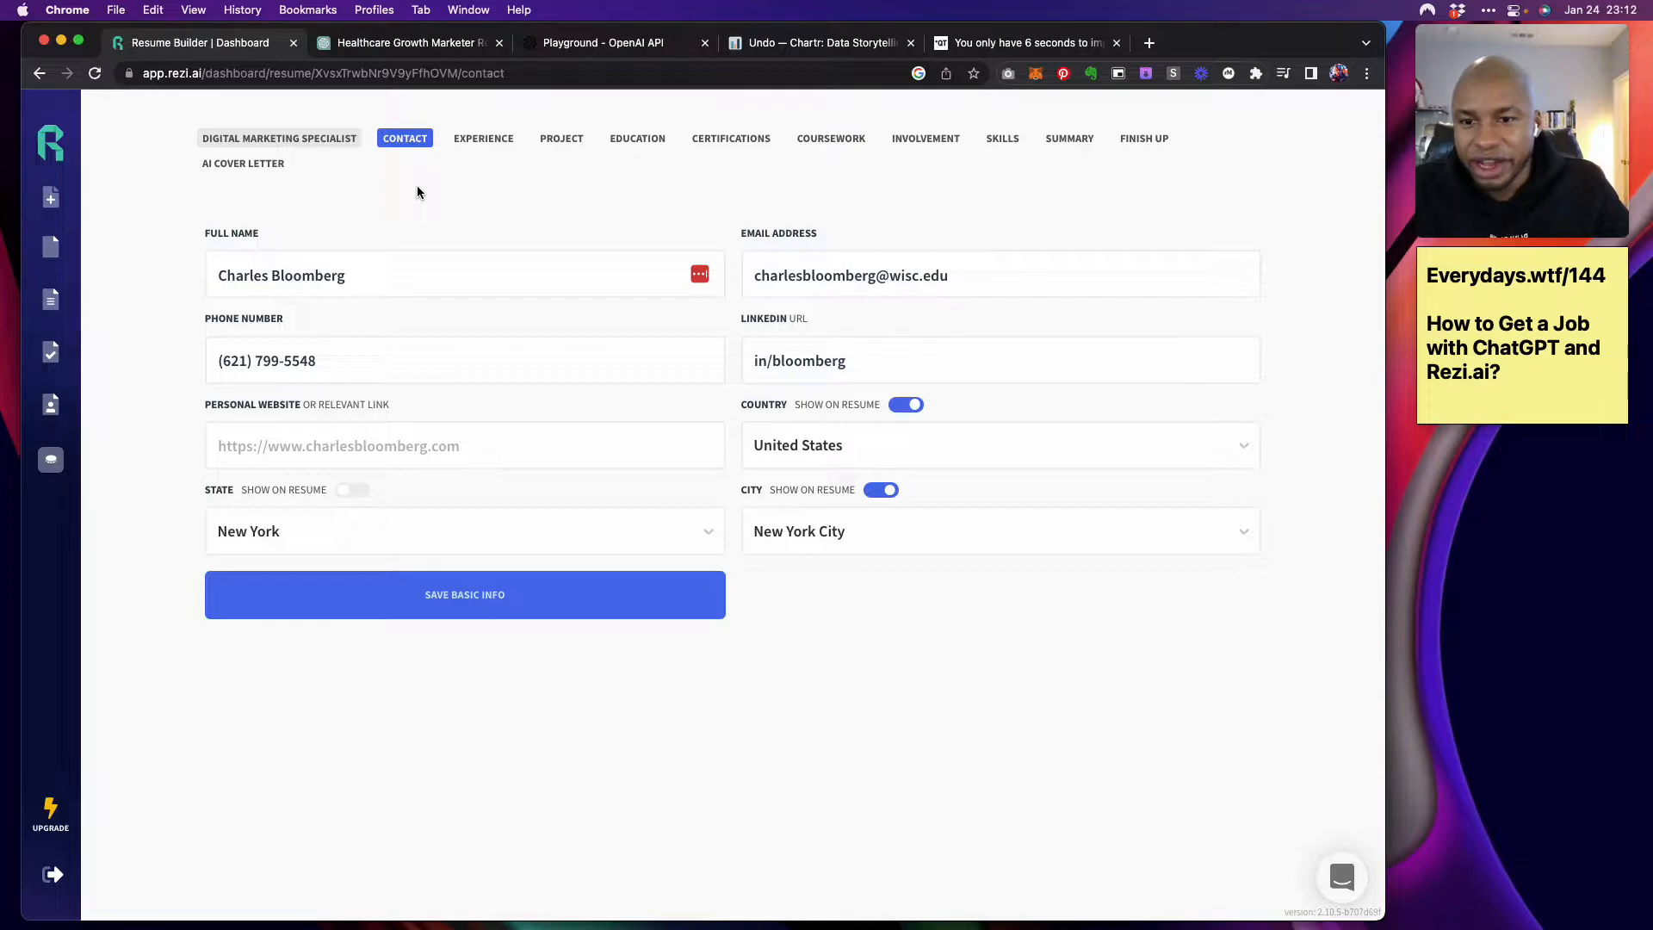
triple_click(408, 281)
text(QU)
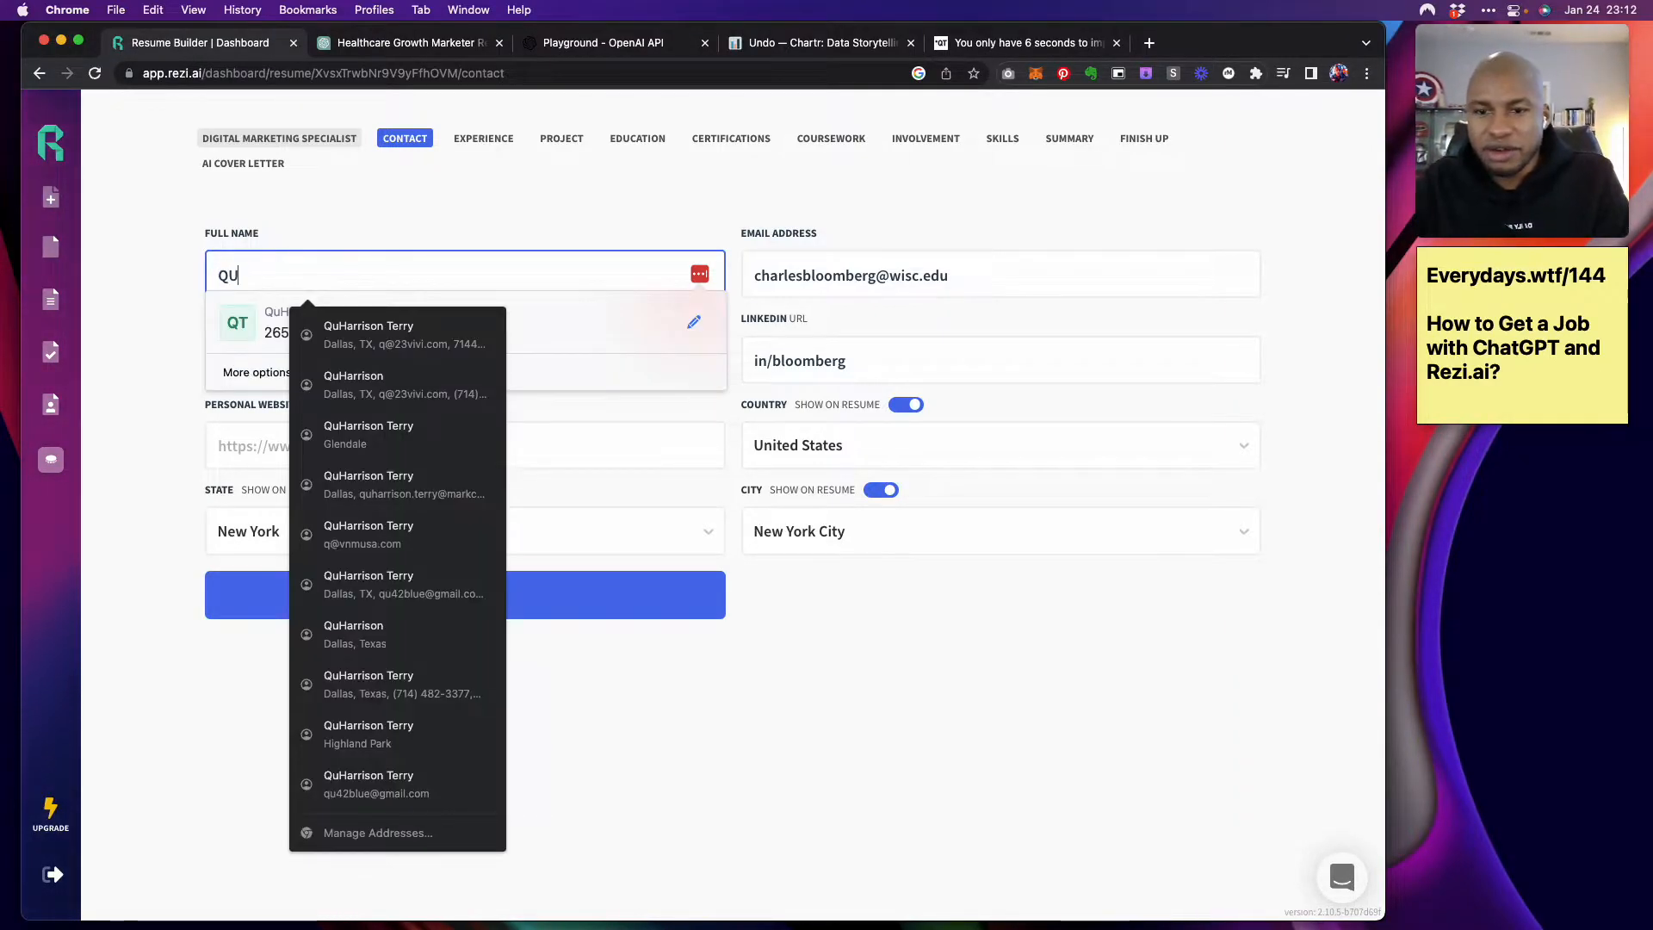
click(423, 222)
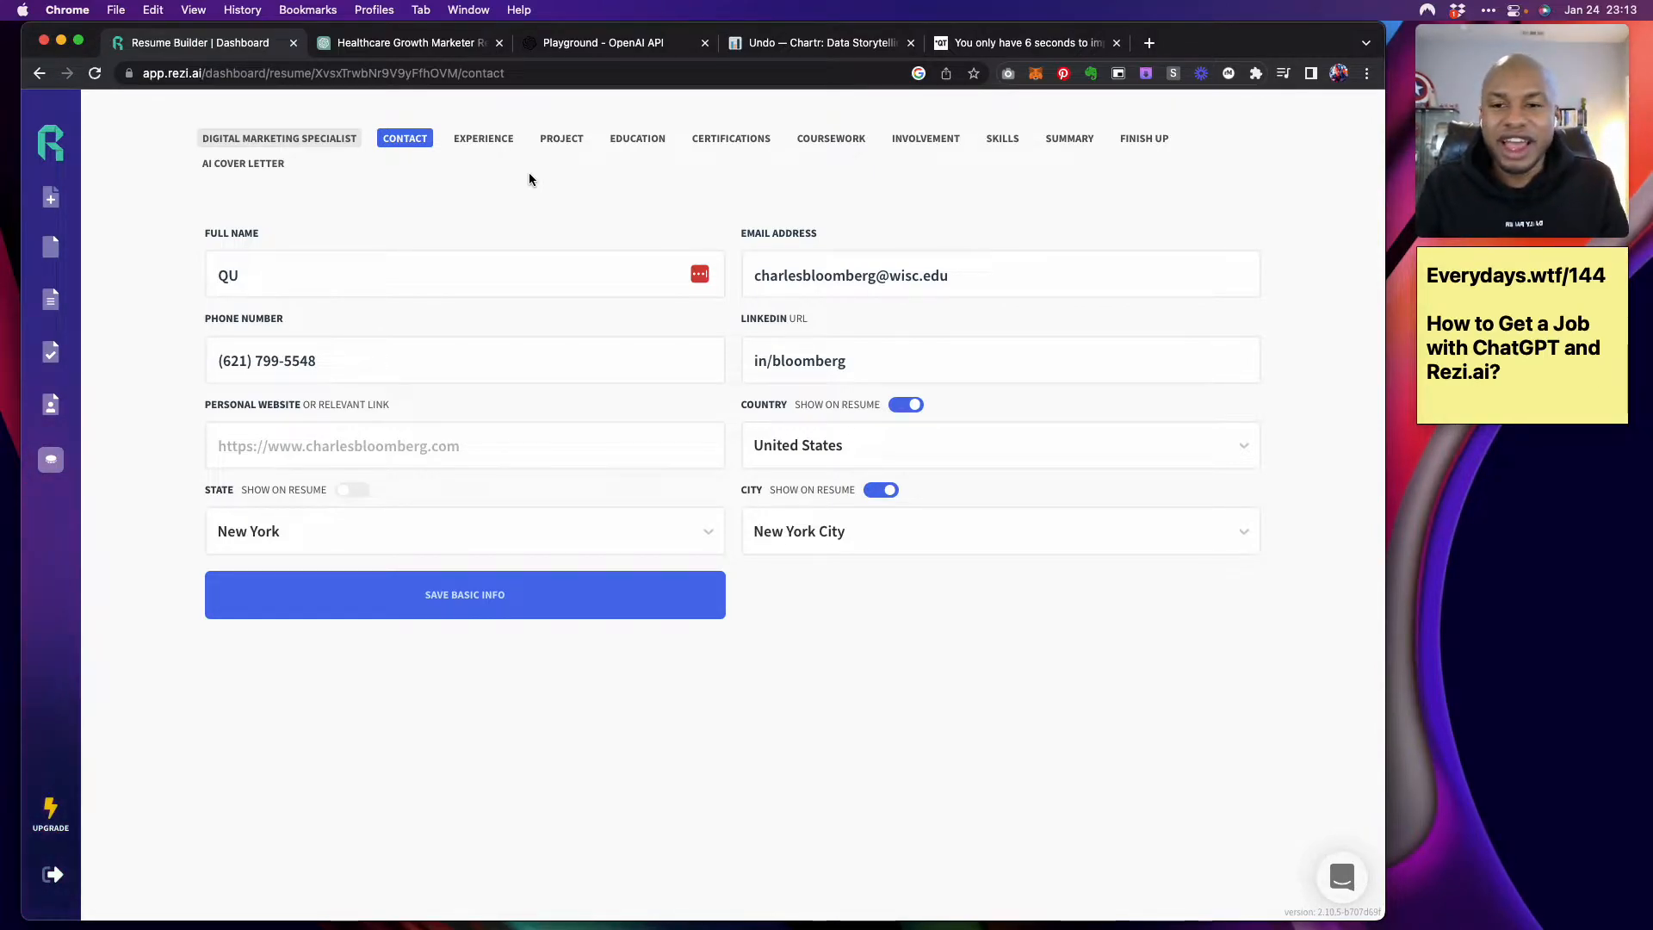
Return to the ChatGPT conversation and review the generated resume down to the skills list, and then the cover letter above it
click(427, 45)
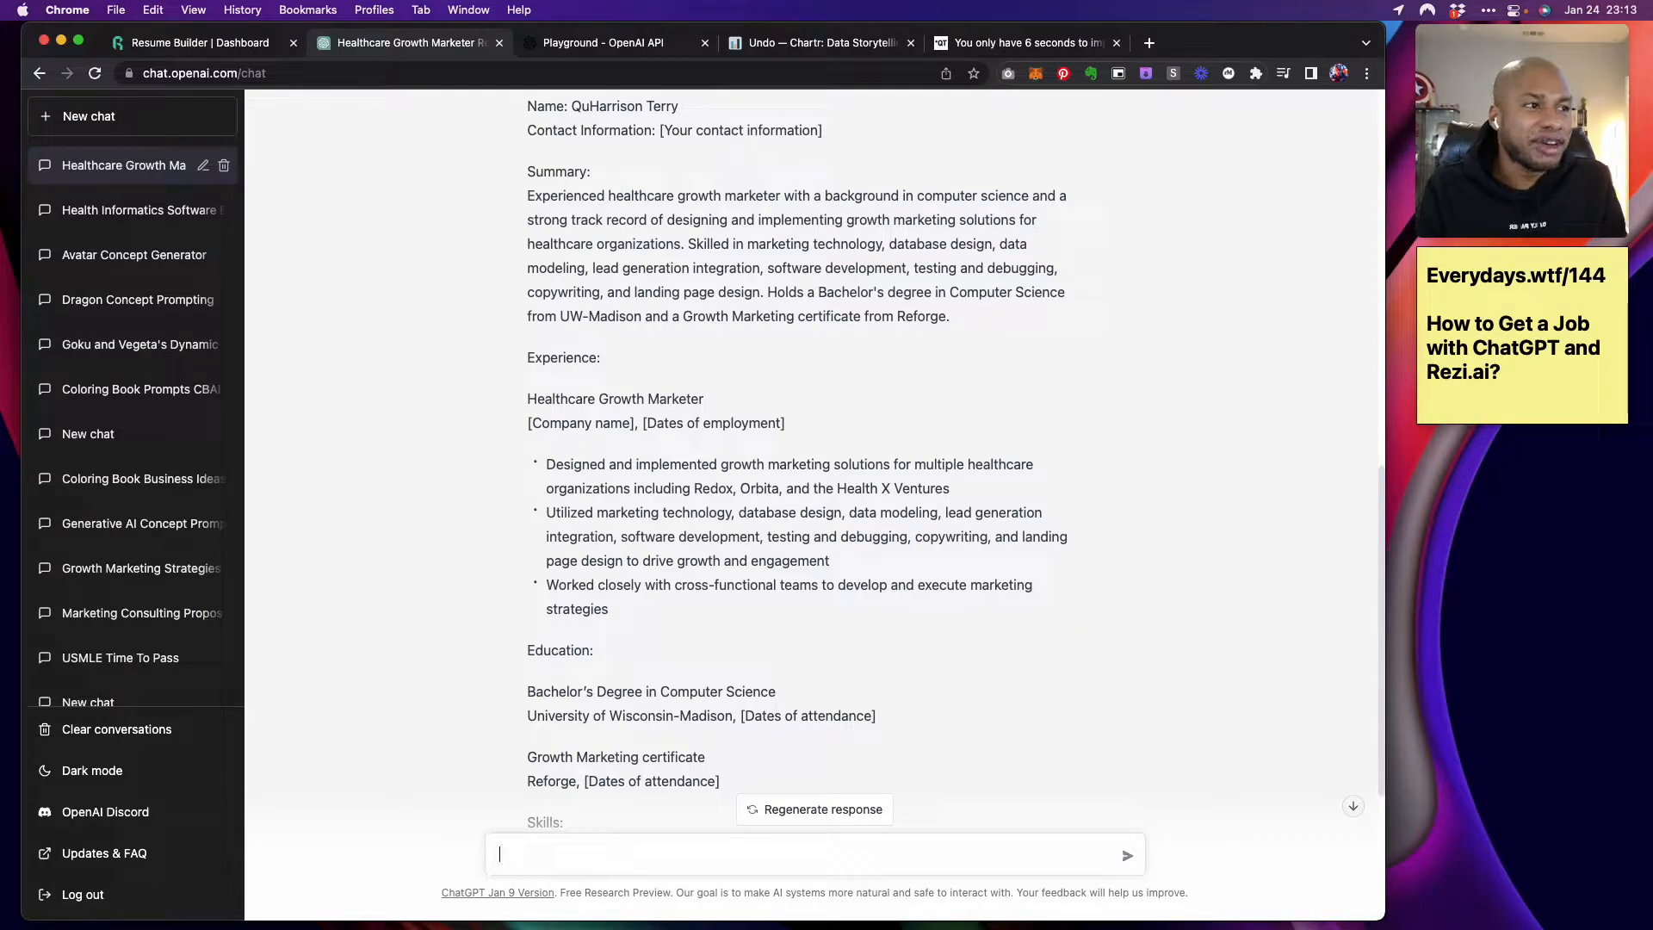
scroll(1057, 592, up, 5)
scroll(1057, 593, down, 3)
scroll(1059, 600, down, 5)
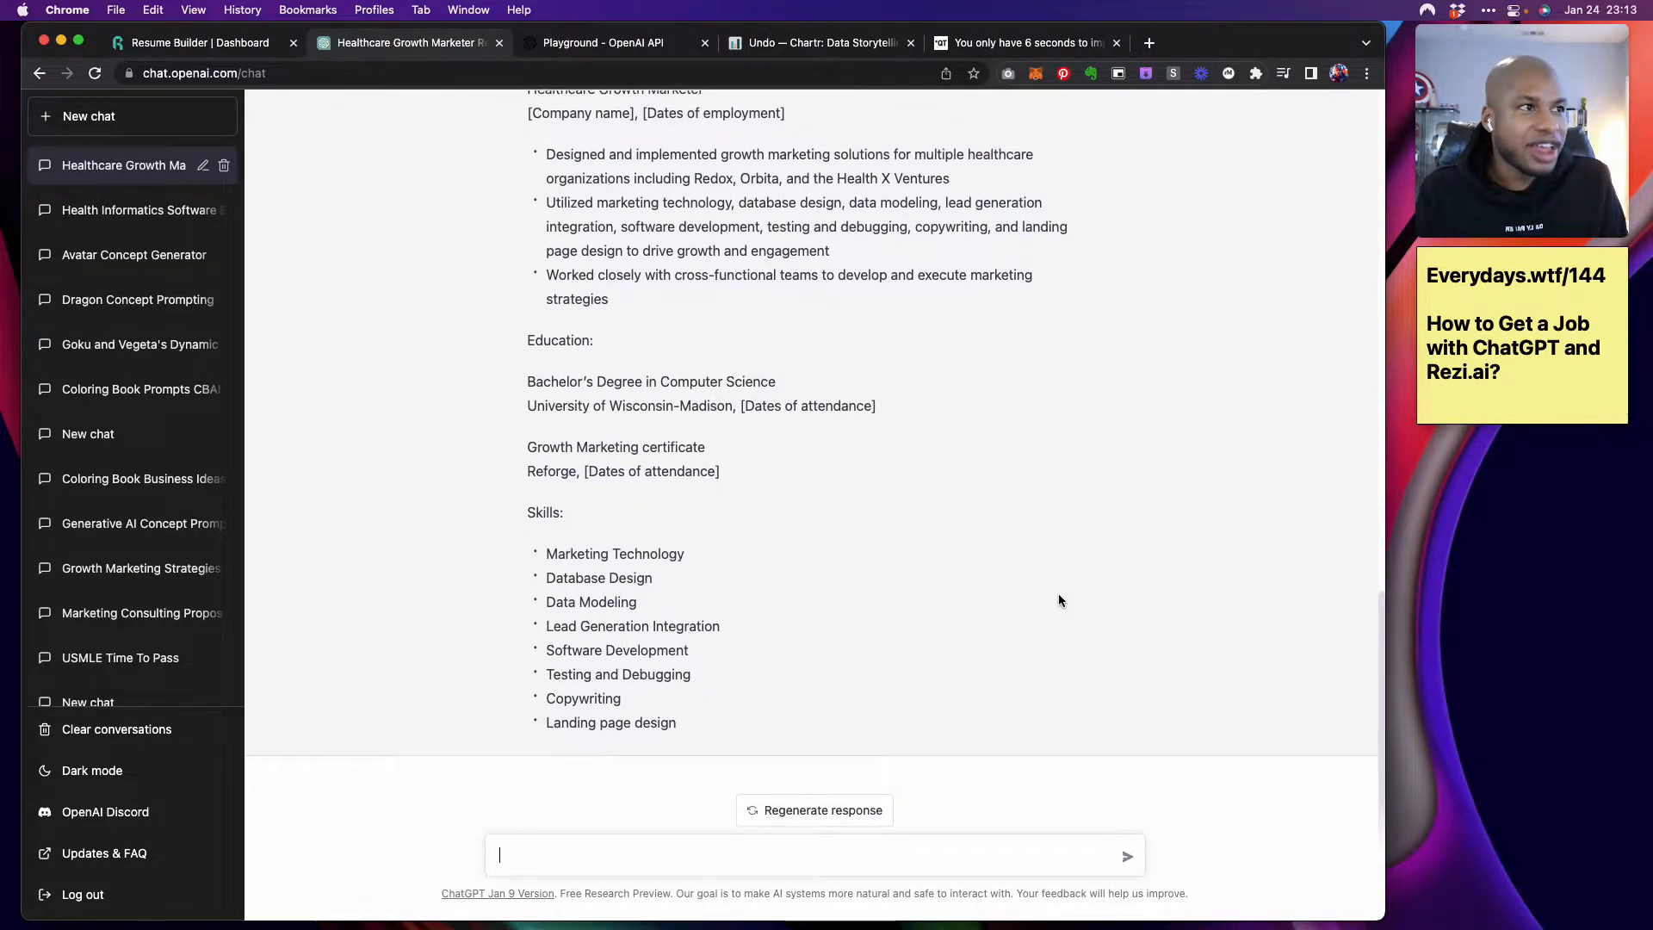
scroll(1059, 600, up, 2)
scroll(1058, 600, up, 3)
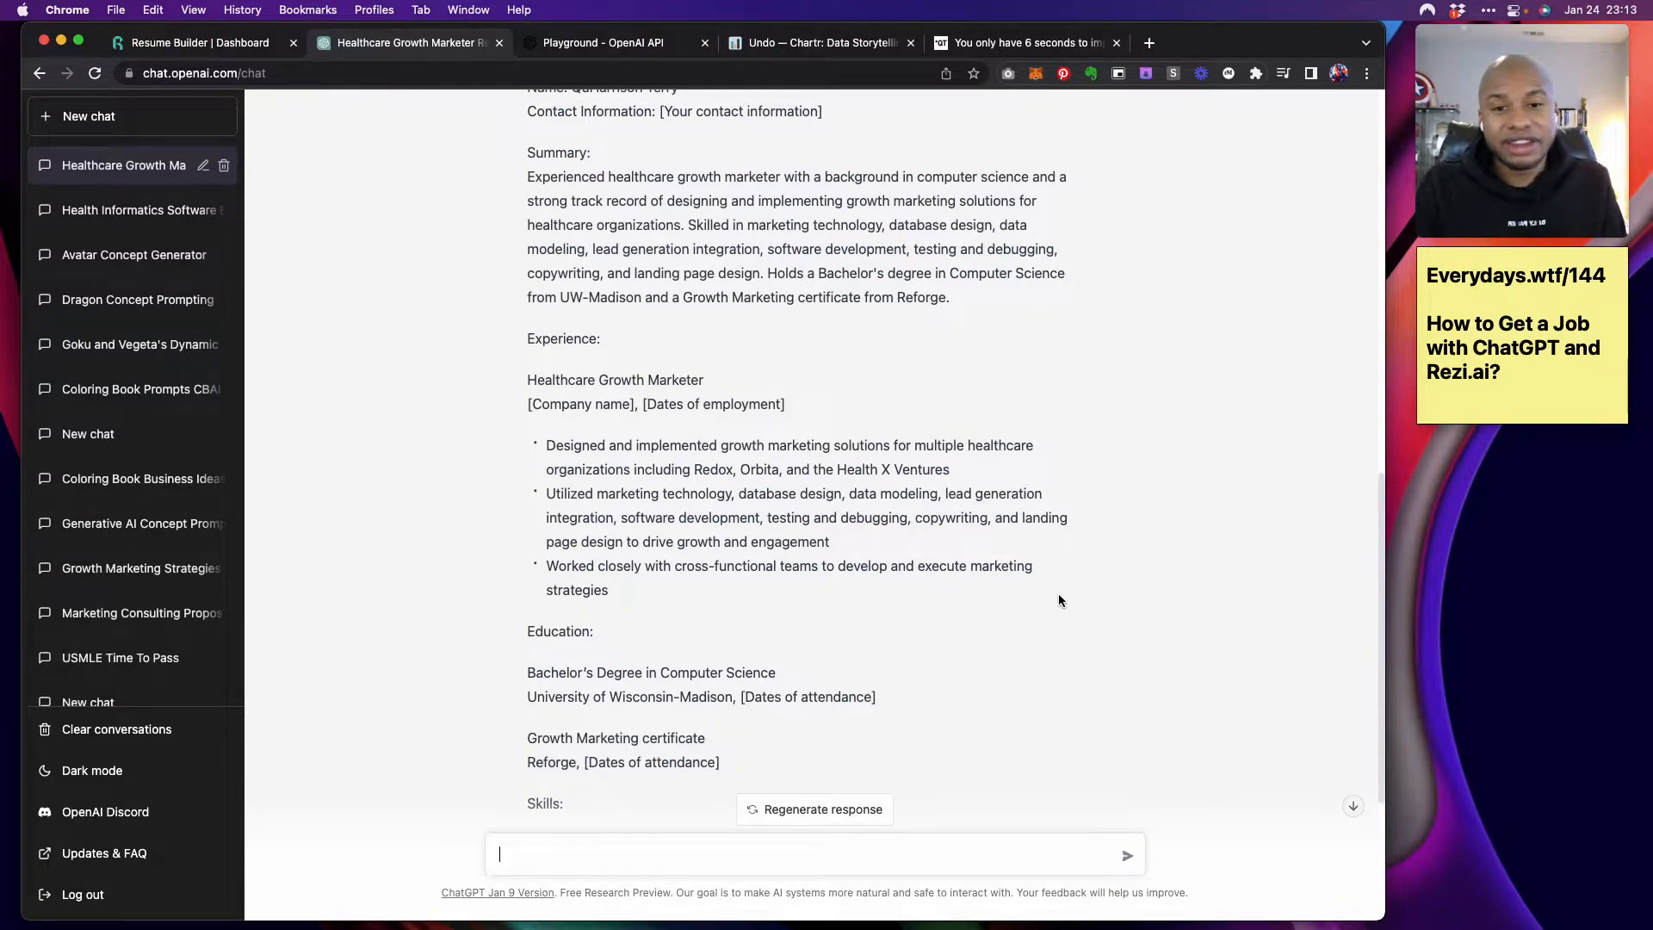
scroll(1059, 600, up, 1)
scroll(1059, 600, up, 1)
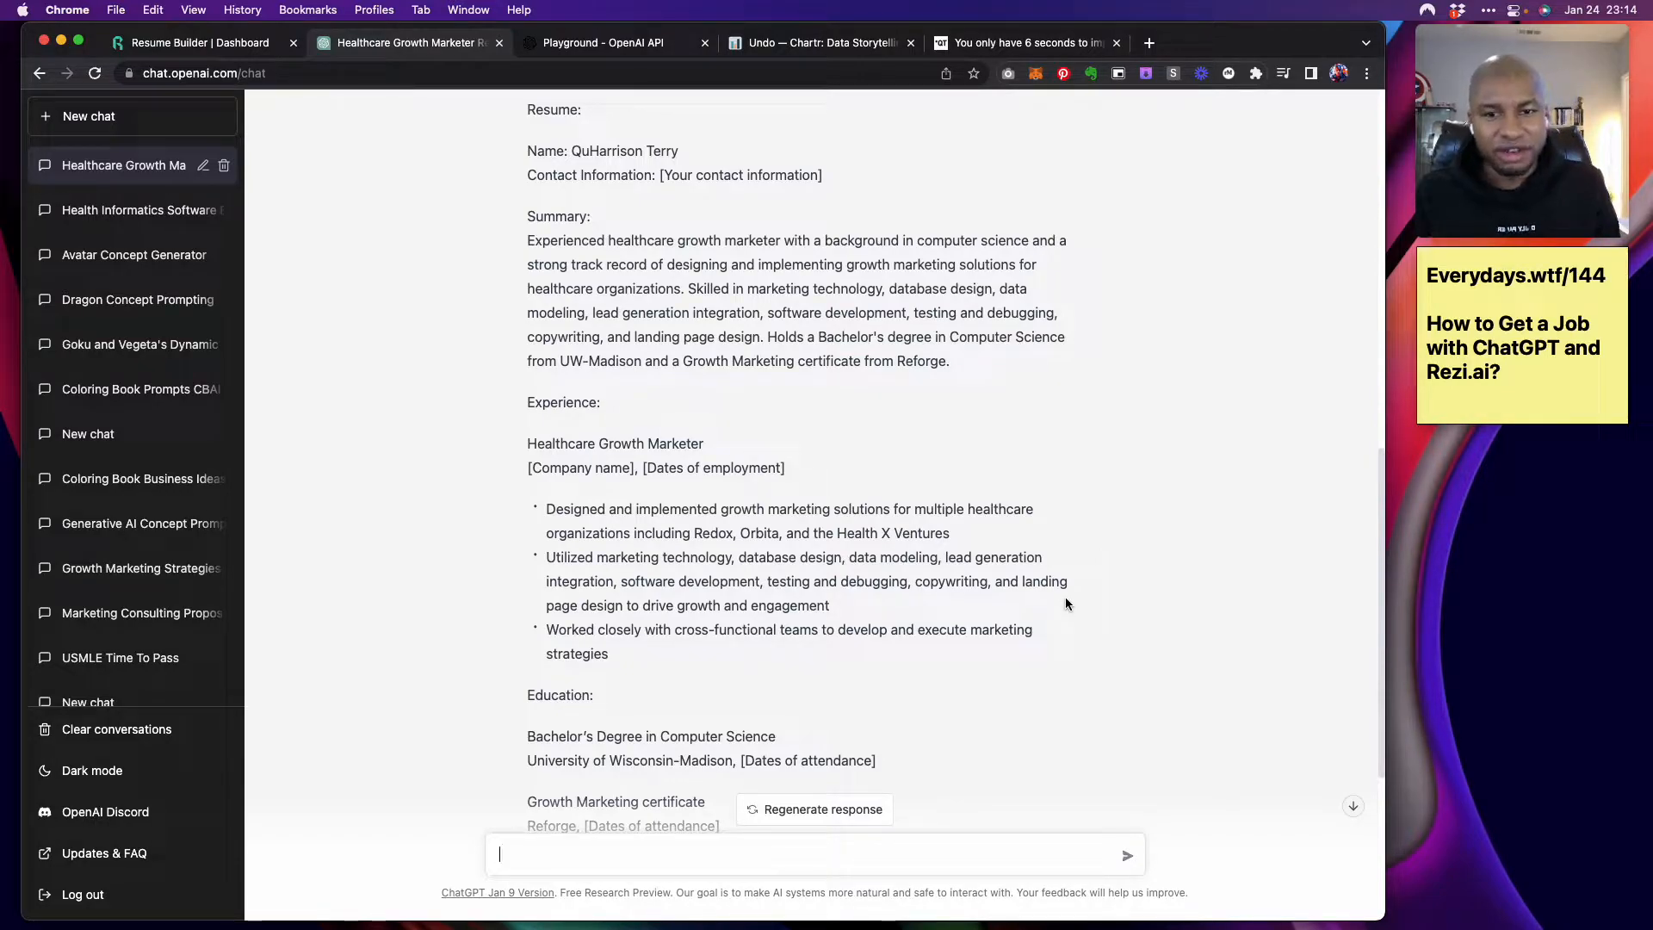
scroll(1065, 600, up, 3)
scroll(1066, 601, up, 3)
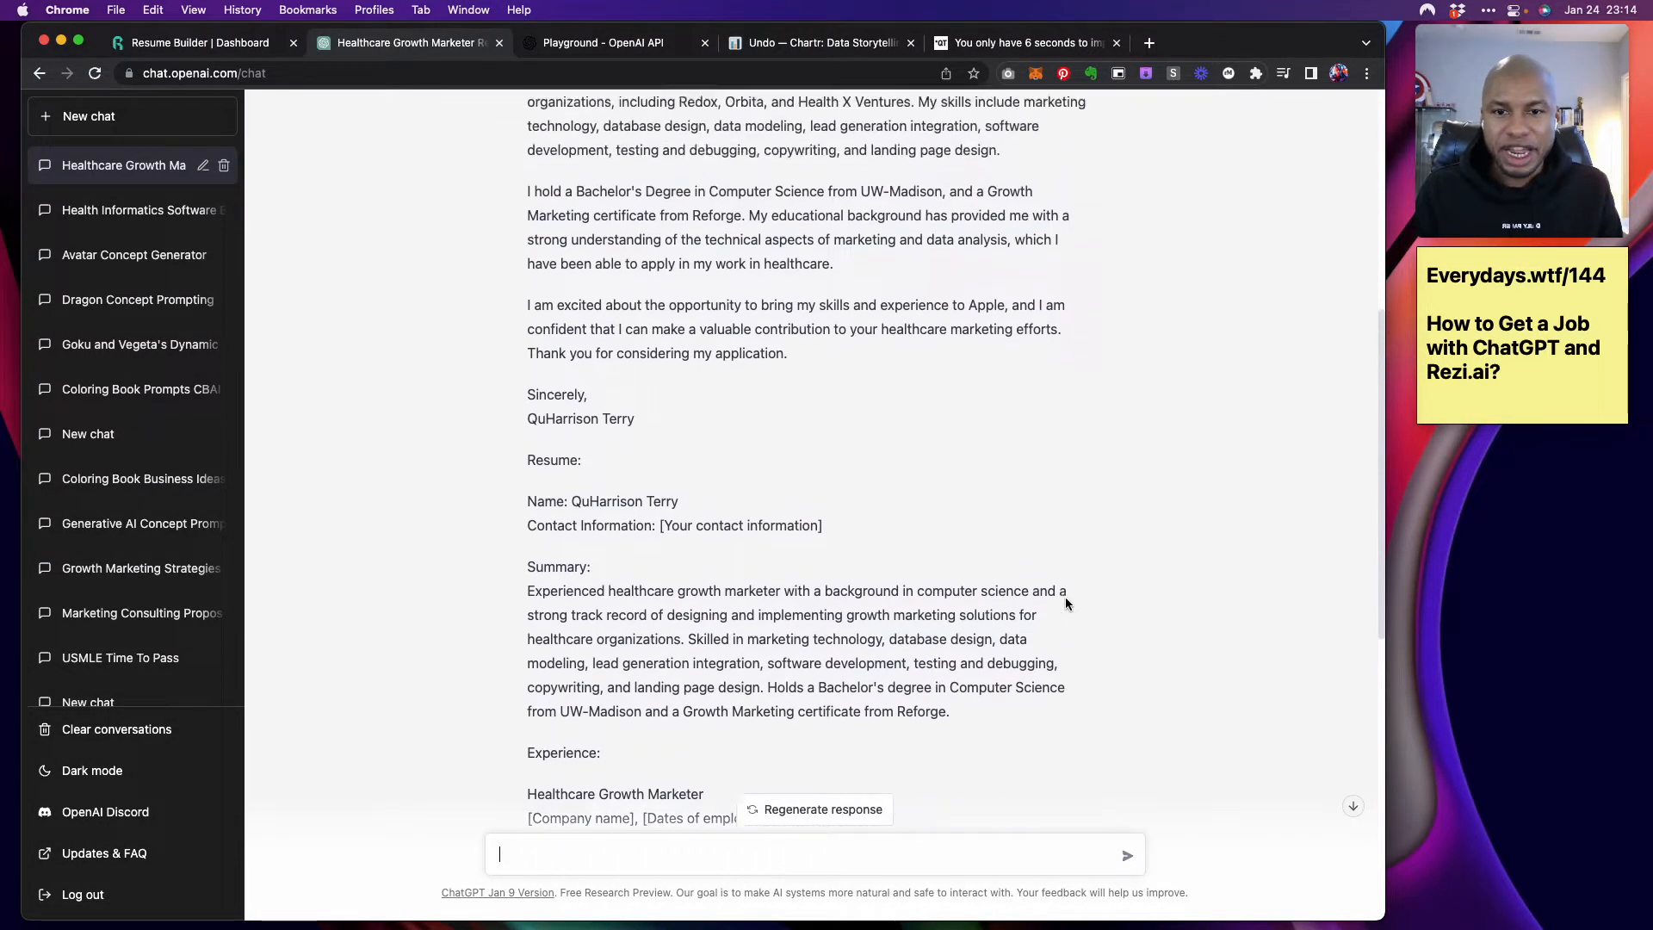
scroll(1065, 602, up, 1)
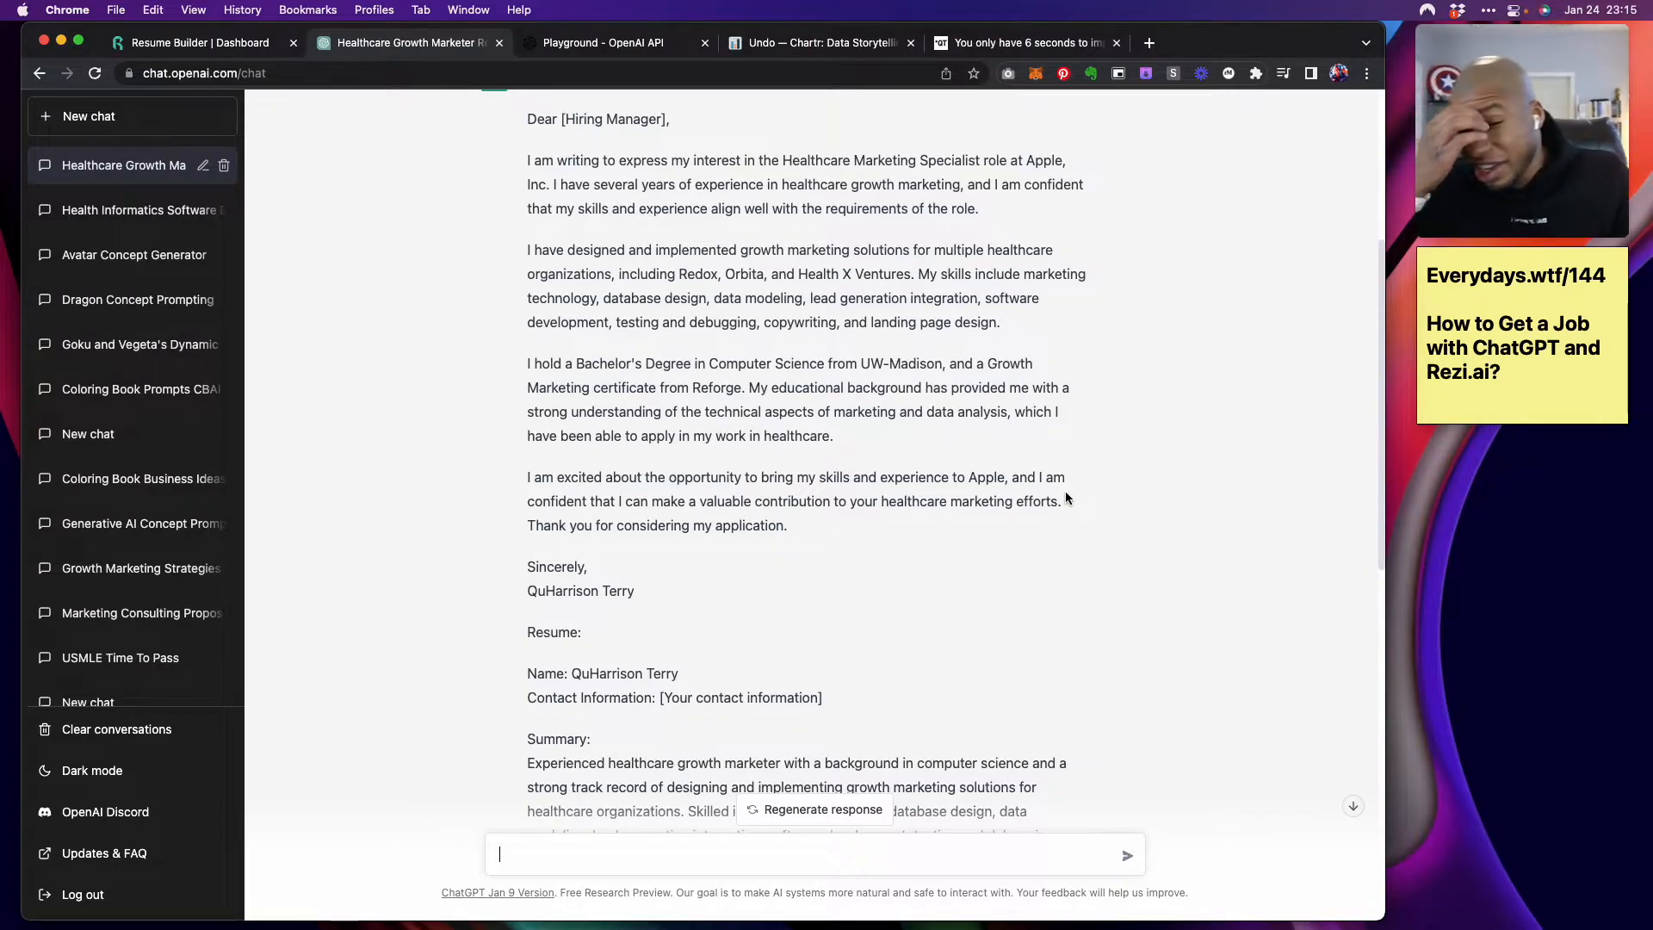
Switch to the NYC billboard resume article and view its headline and billboard photo
click(1014, 48)
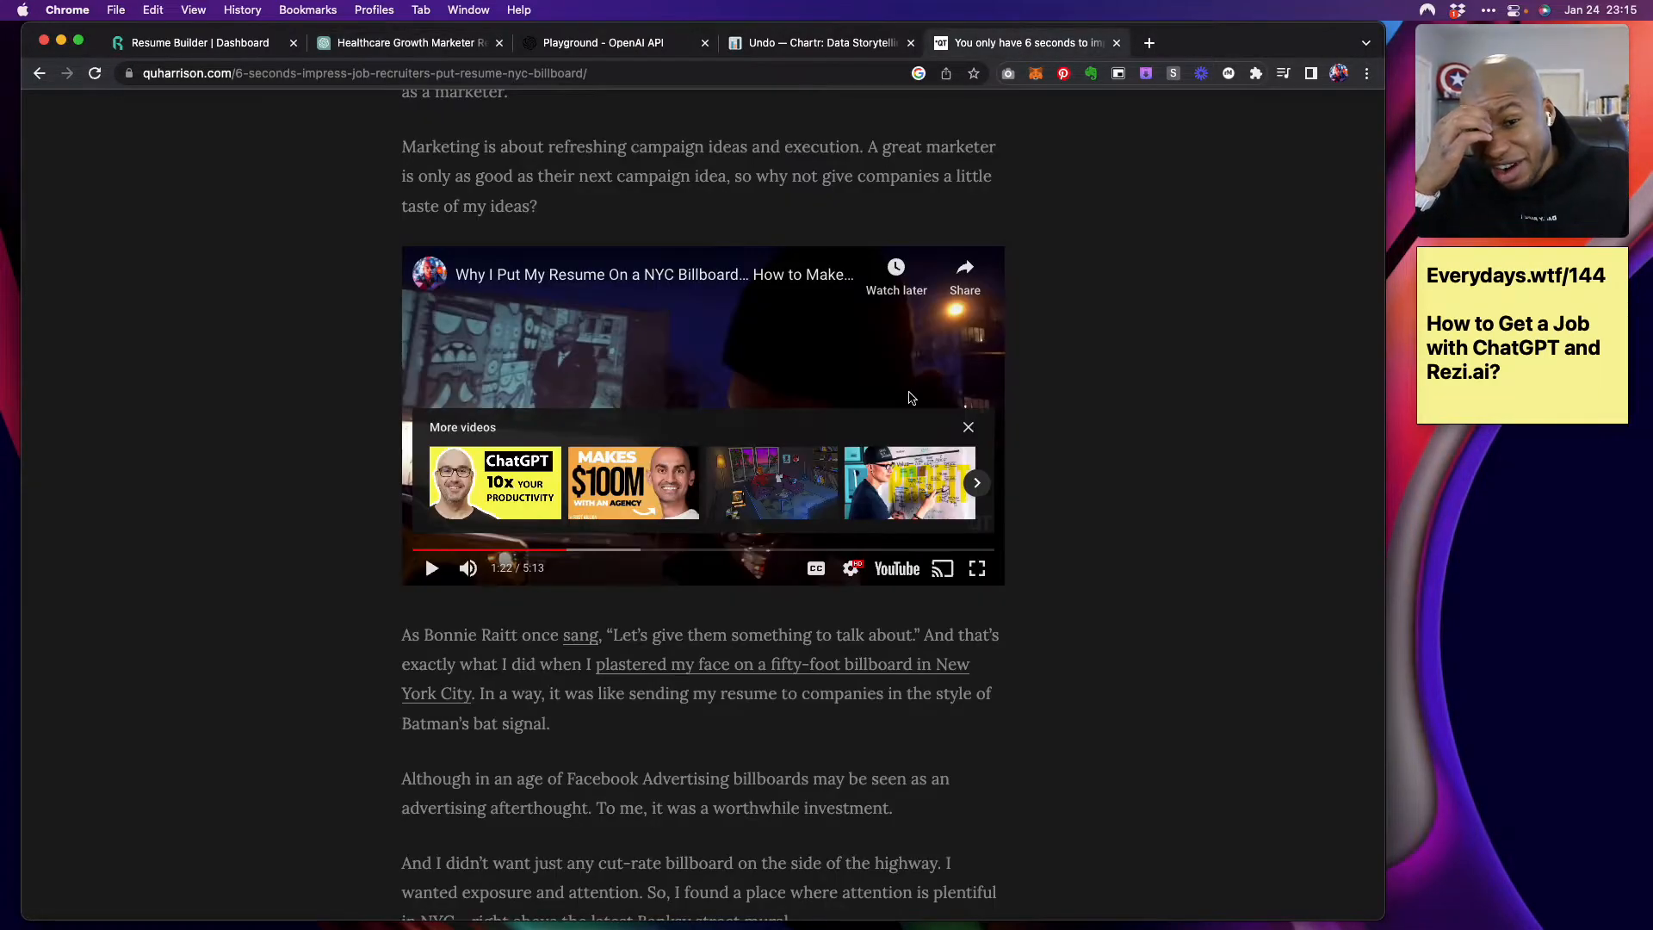
scroll(922, 379, up, 10)
scroll(911, 398, down, 2)
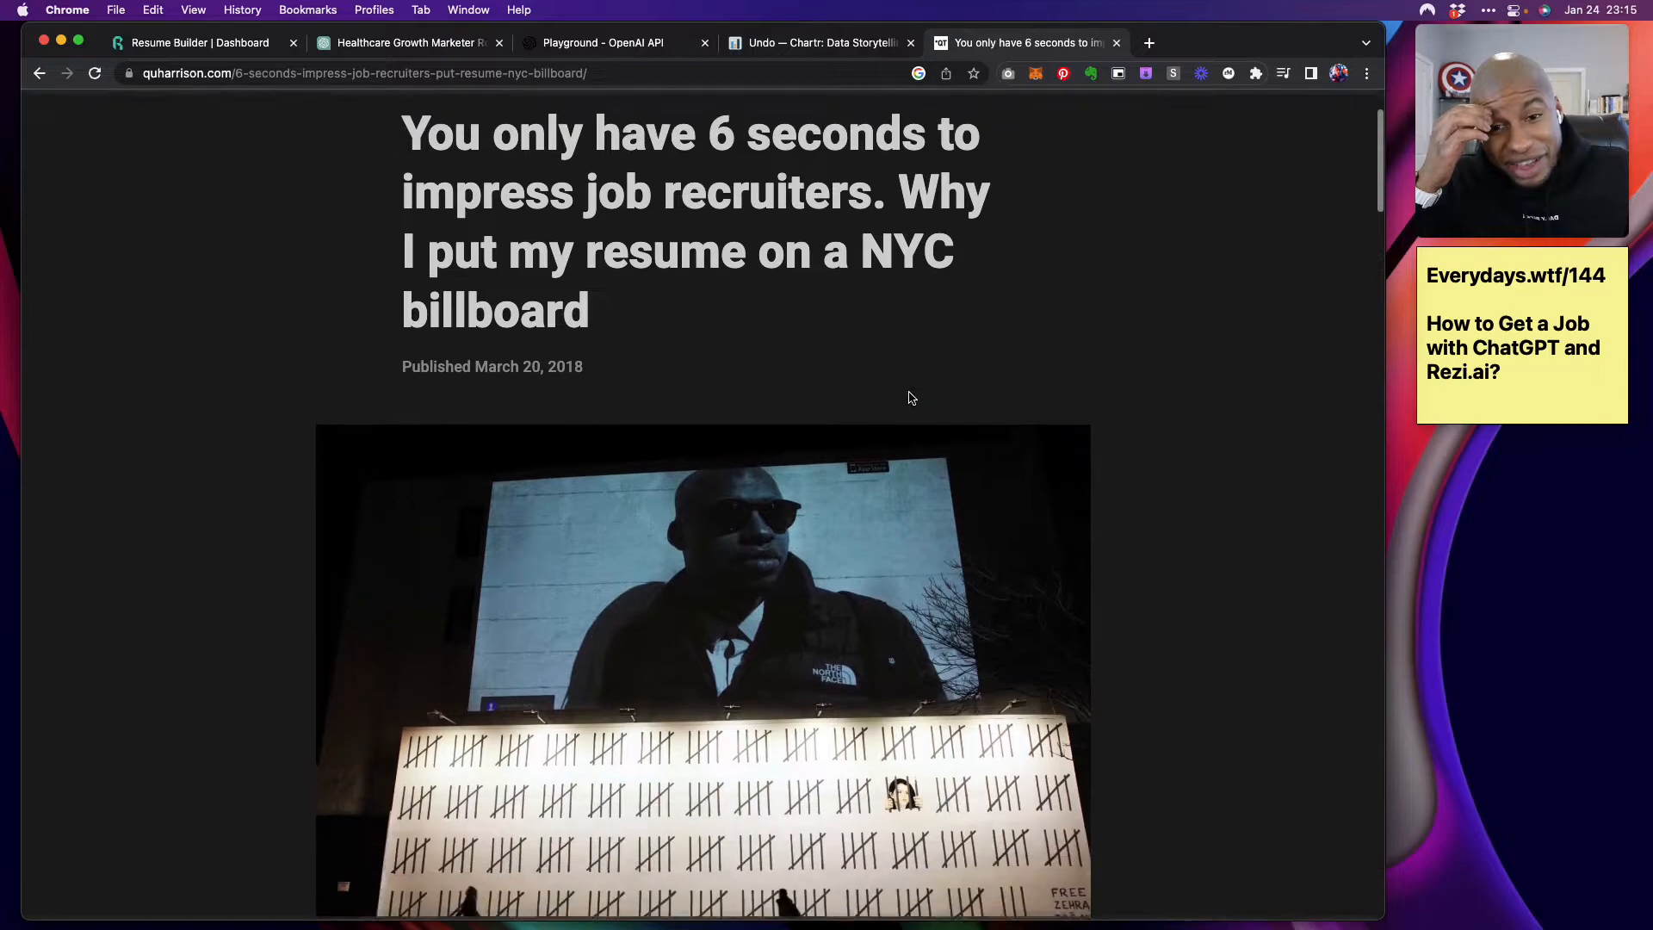
scroll(911, 398, down, 1)
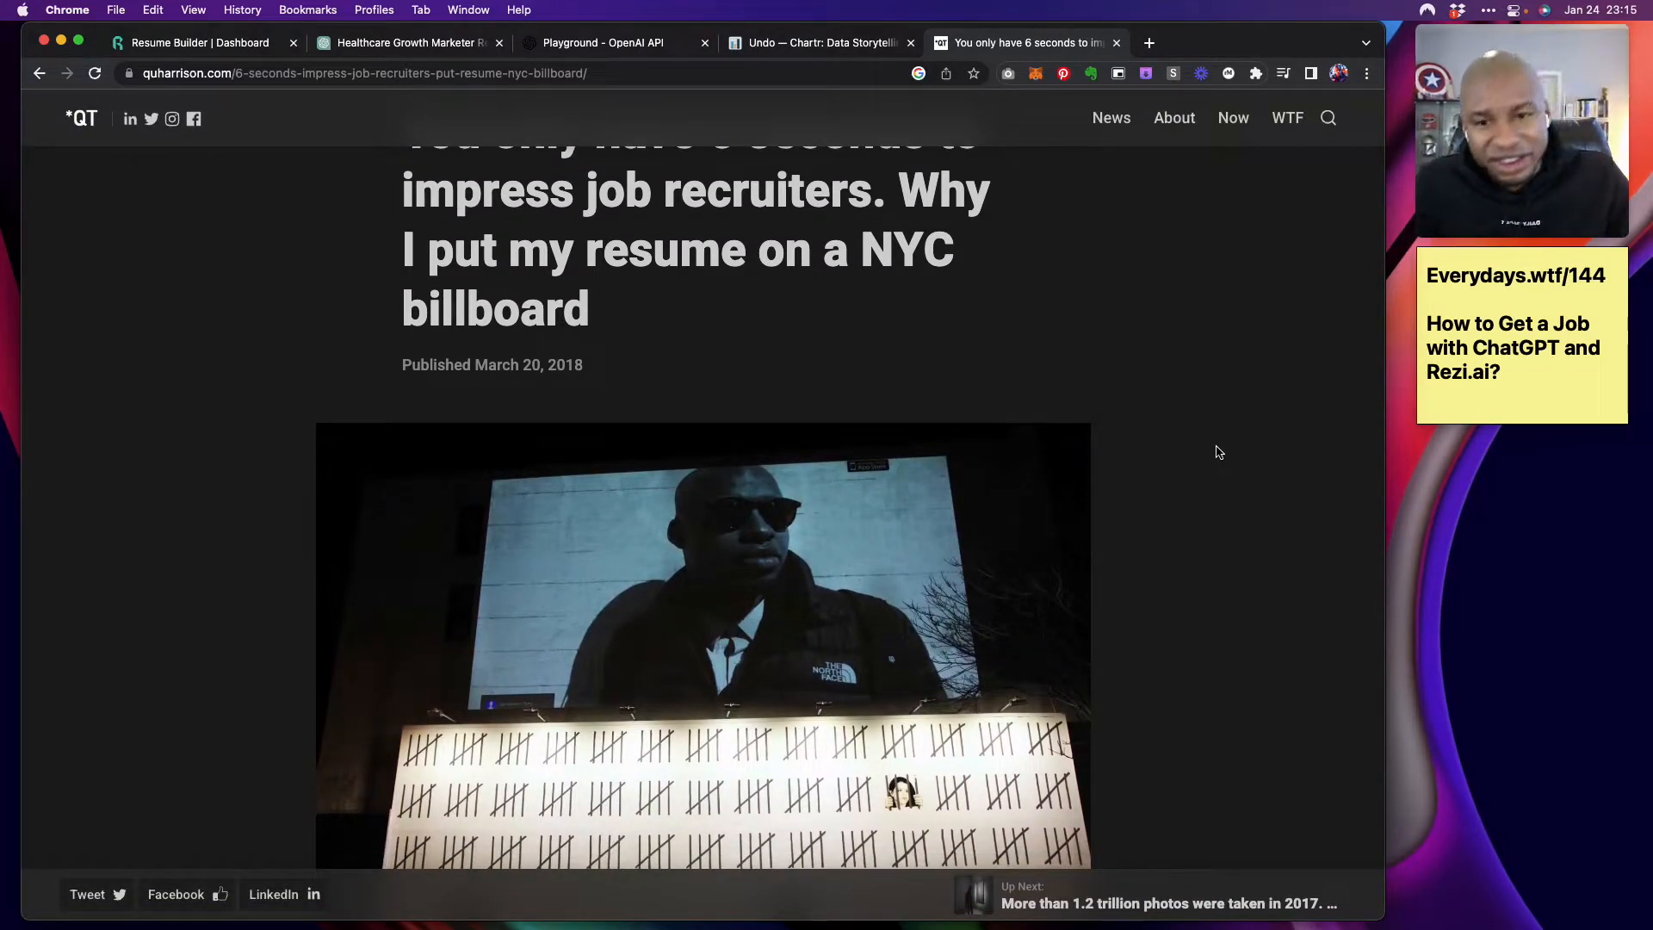
scroll(1167, 535, up, 3)
scroll(1171, 535, down, 1)
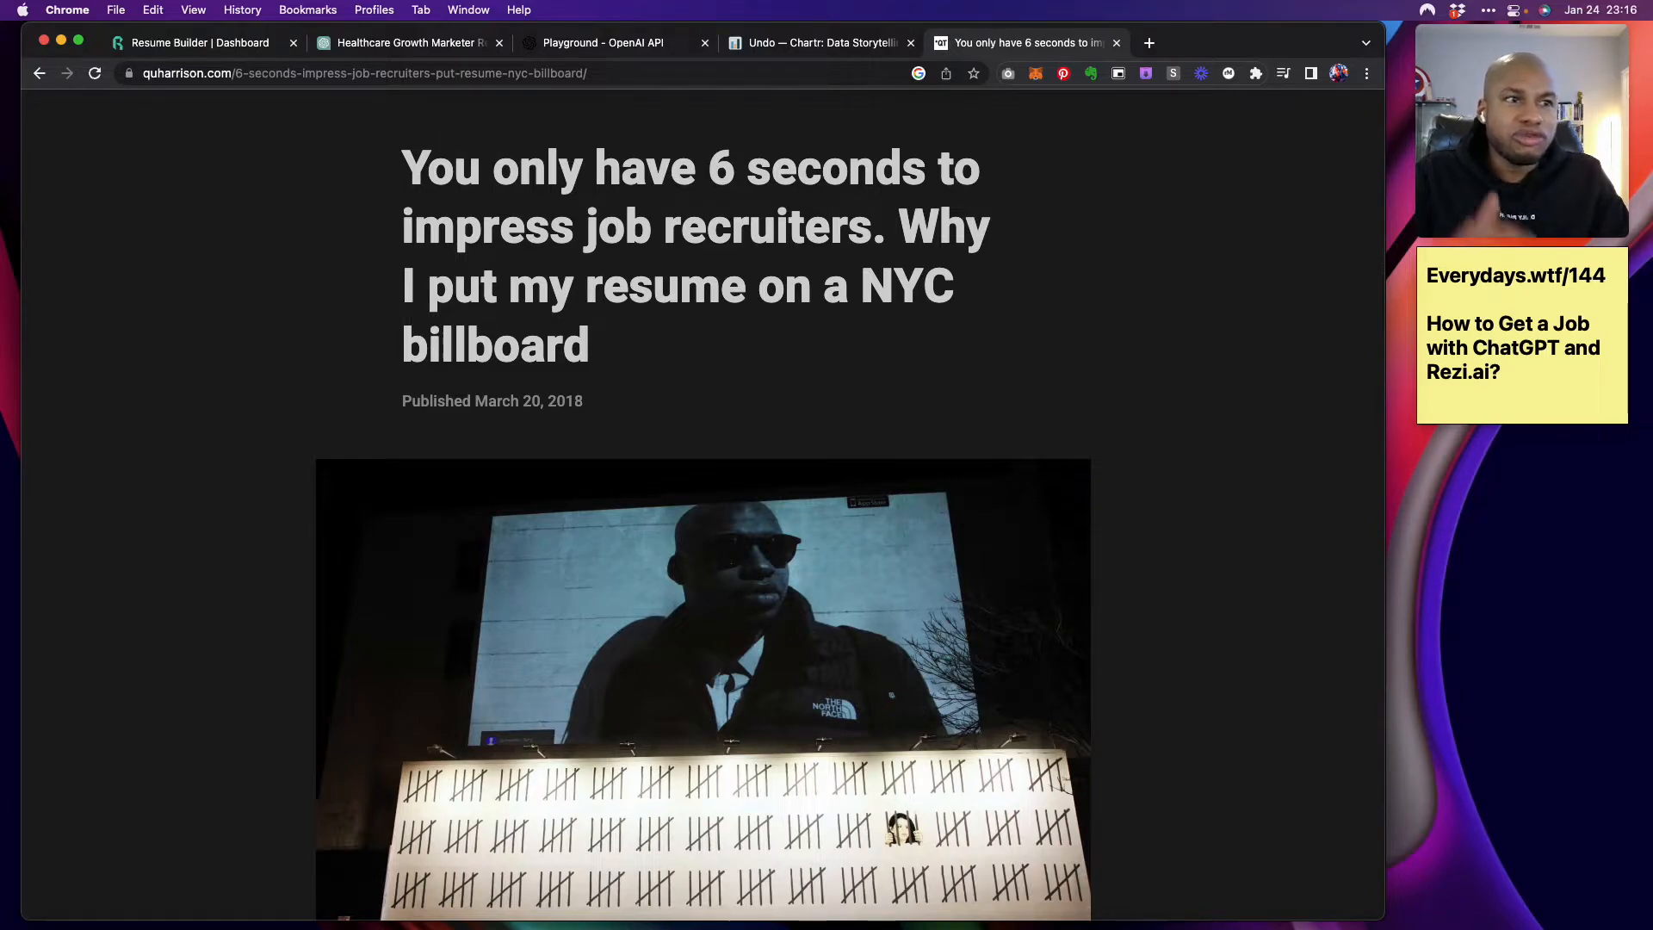
Go back to the ChatGPT resume and highlight the name and contact information lines while reviewing its placeholders
click(422, 45)
scroll(732, 375, down, 5)
scroll(734, 376, down, 5)
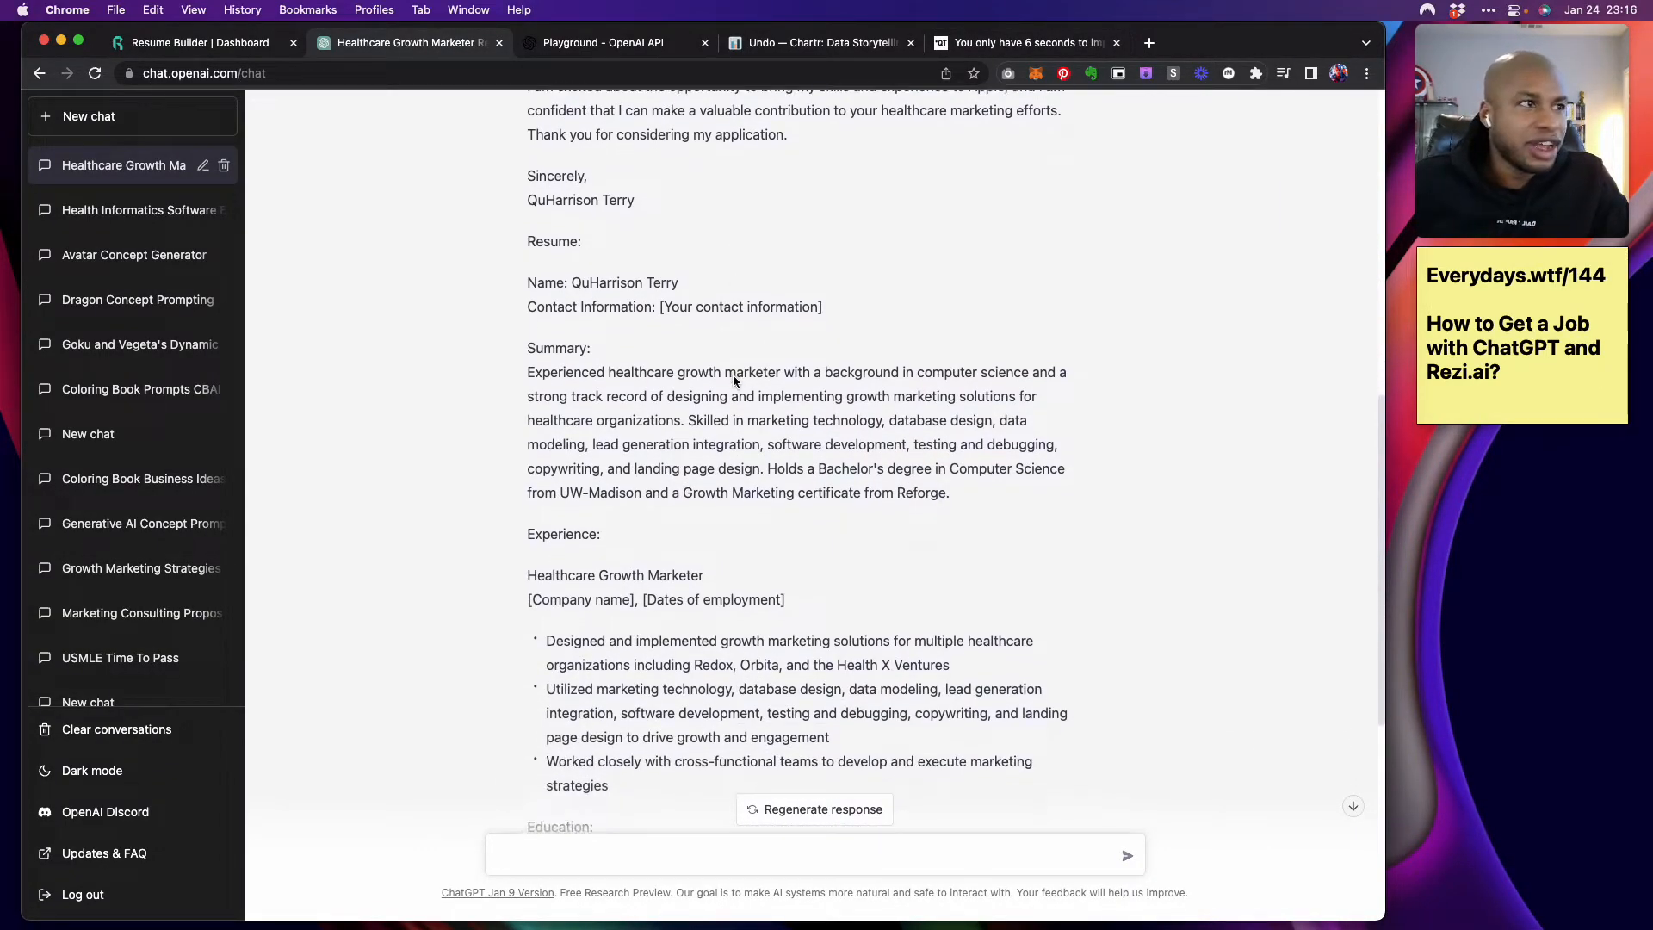
scroll(734, 380, up, 4)
scroll(733, 381, down, 5)
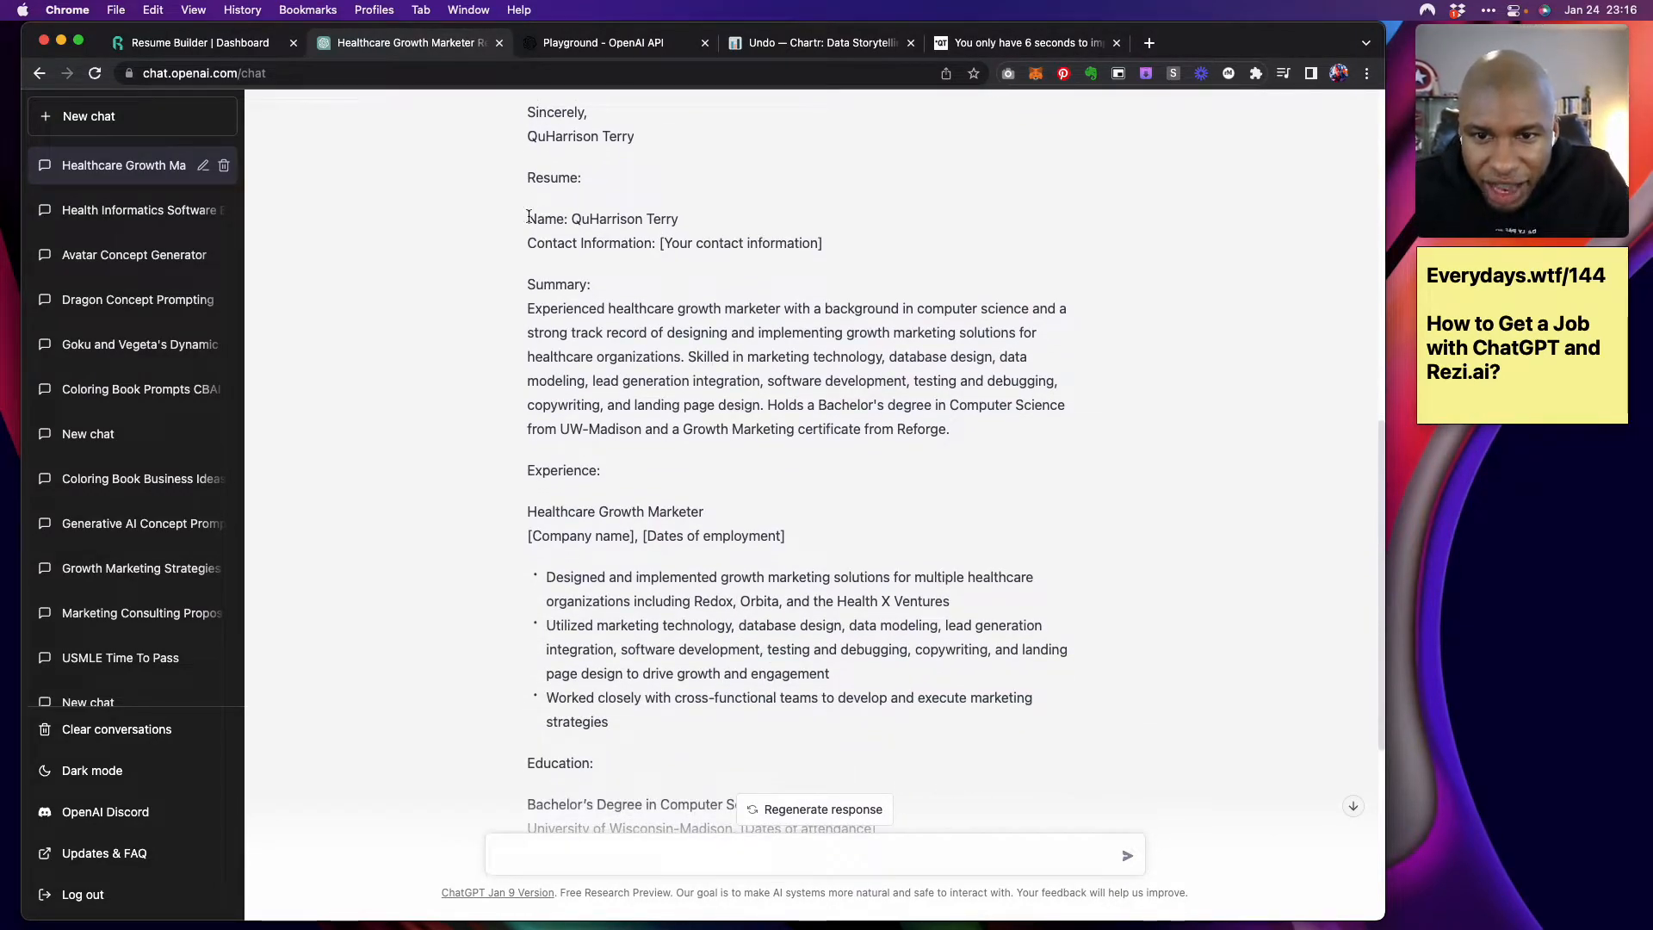
drag(527, 216, 866, 248)
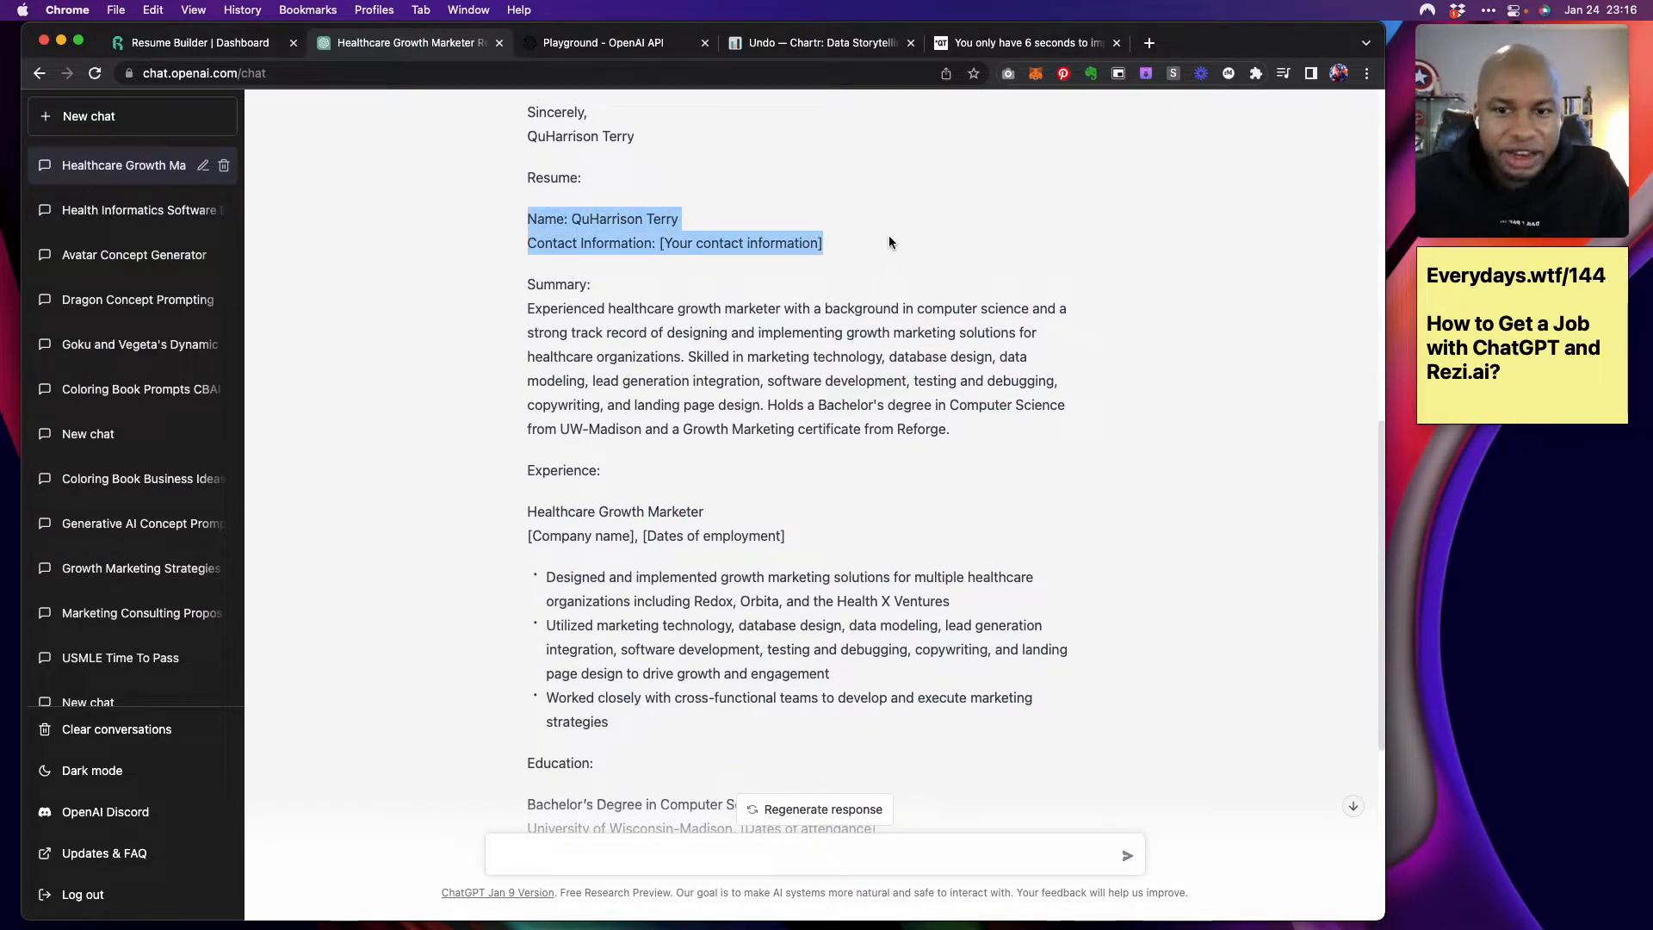
scroll(888, 235, down, 2)
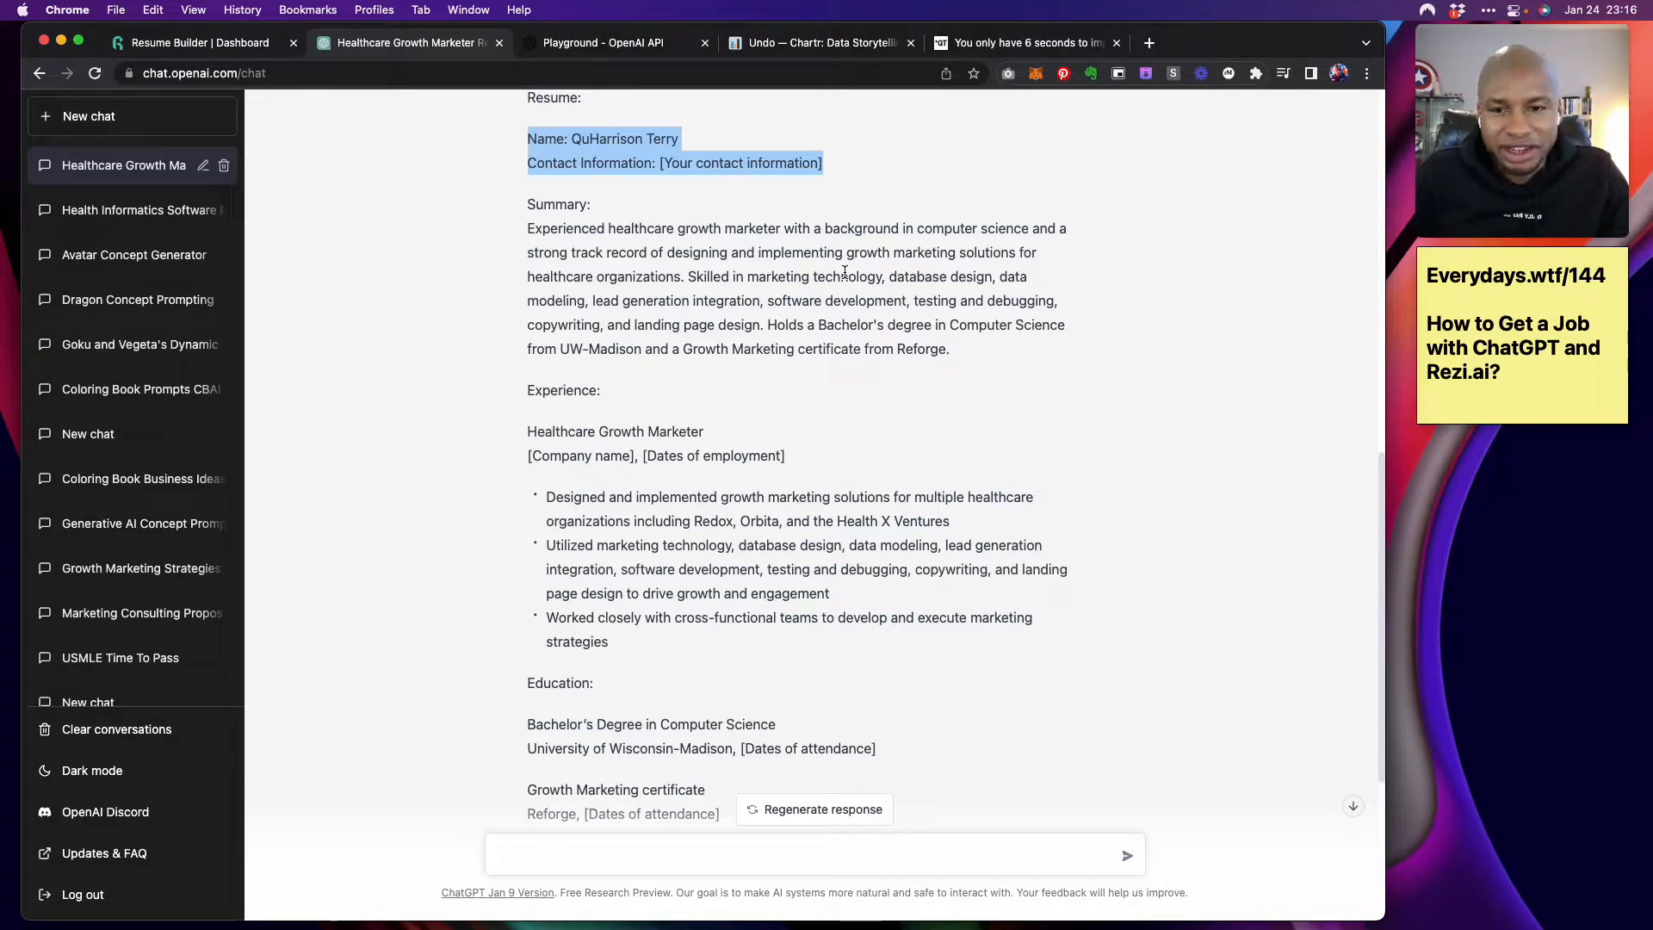
scroll(829, 216, down, 1)
click(829, 216)
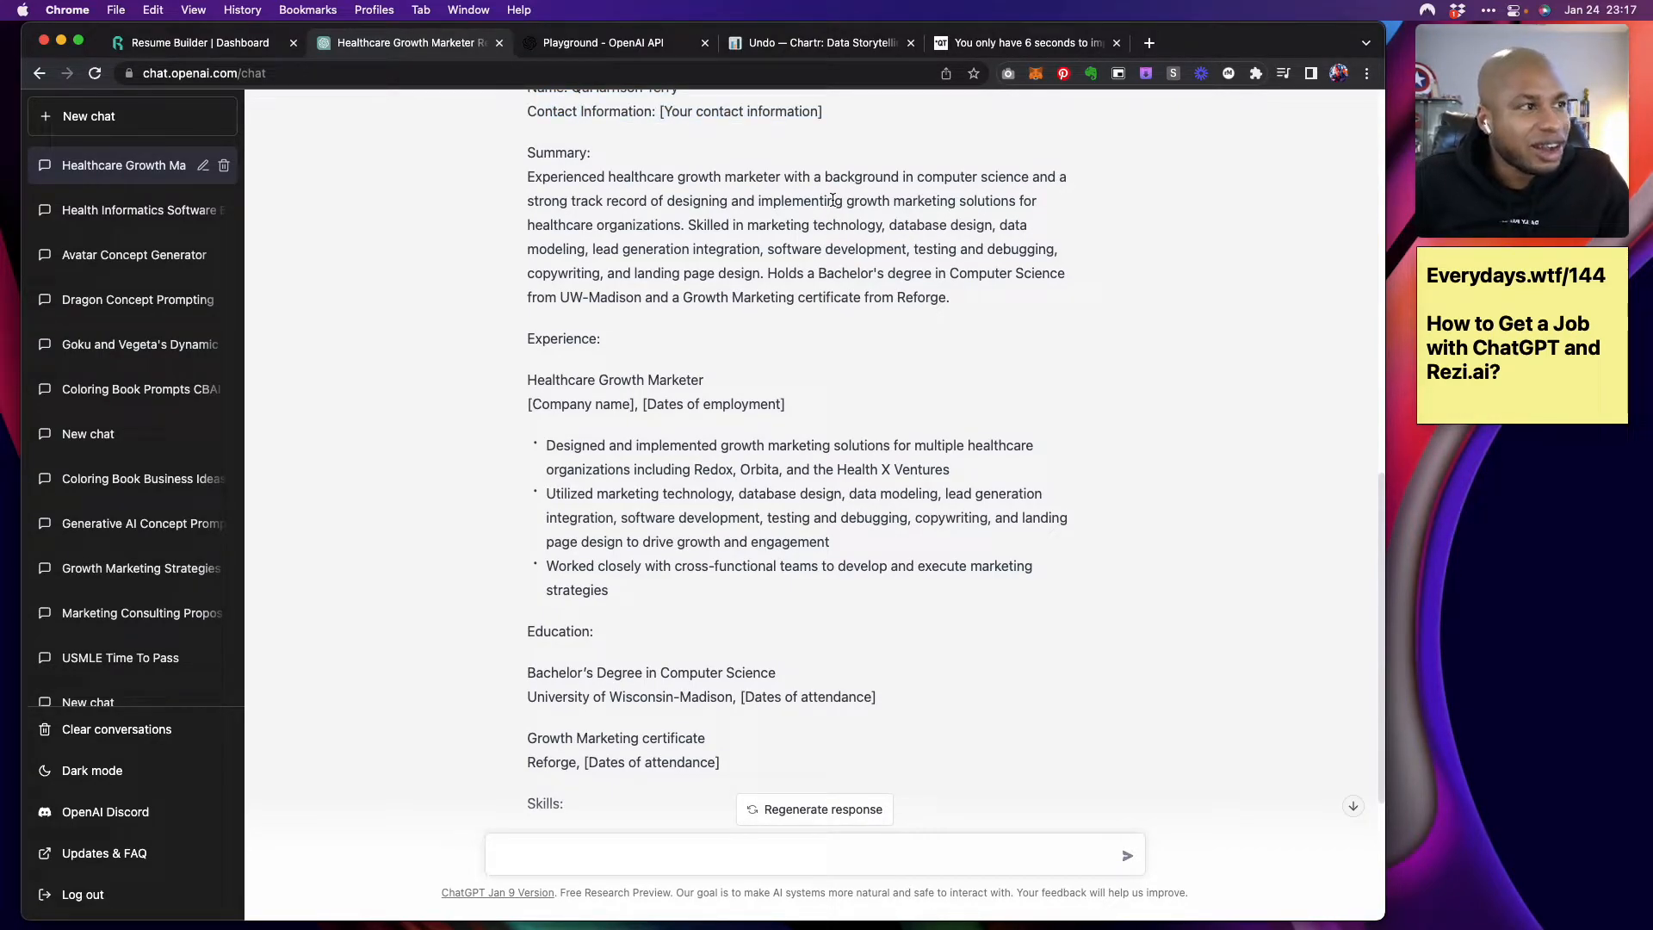
Check the resume's Growth Marketing certificate entry and skills list, then return to its summary and experience sections
scroll(832, 199, up, 1)
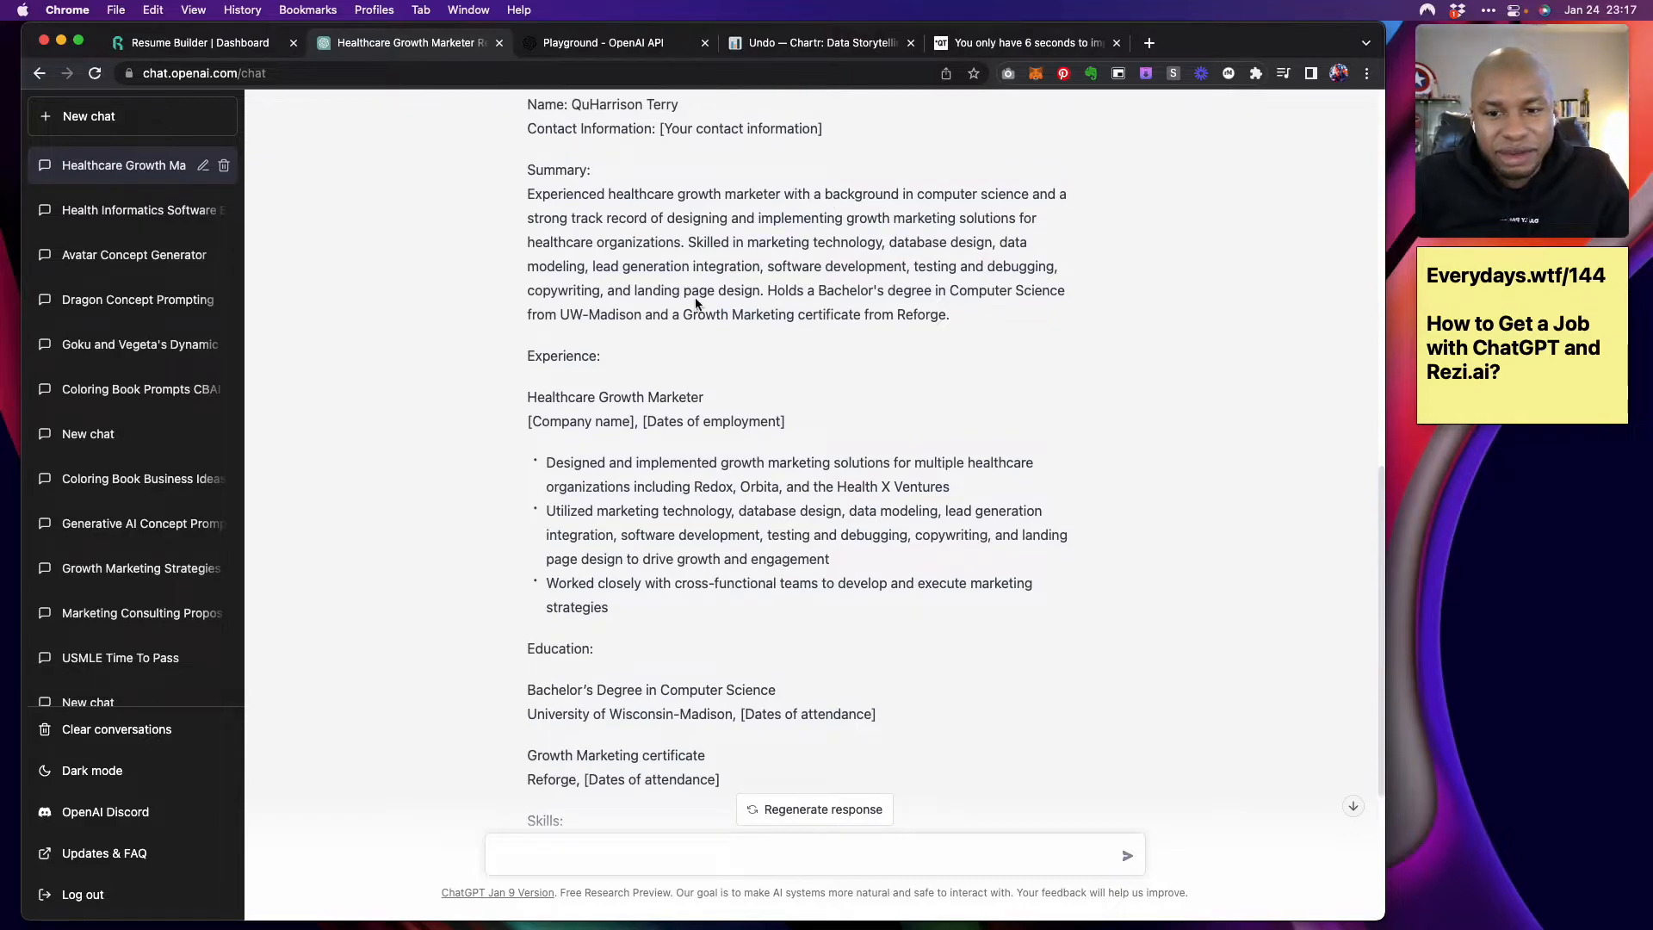
scroll(688, 305, down, 5)
drag(522, 456, 733, 488)
click(607, 439)
scroll(620, 465, down, 2)
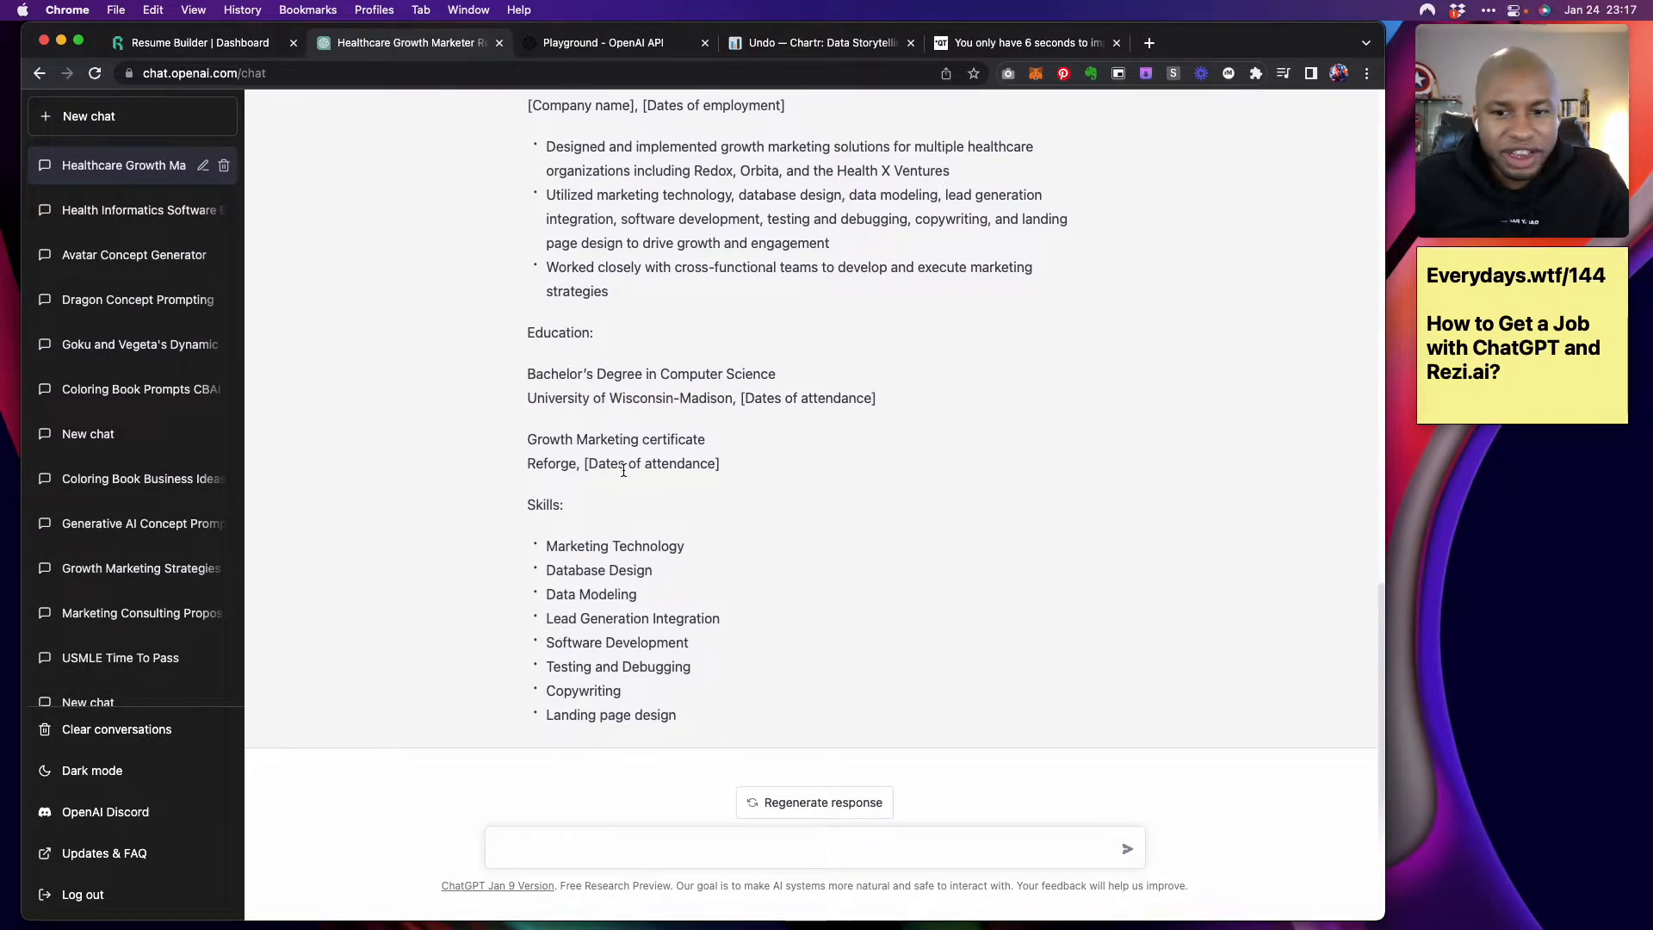
scroll(624, 470, up, 5)
scroll(726, 511, up, 3)
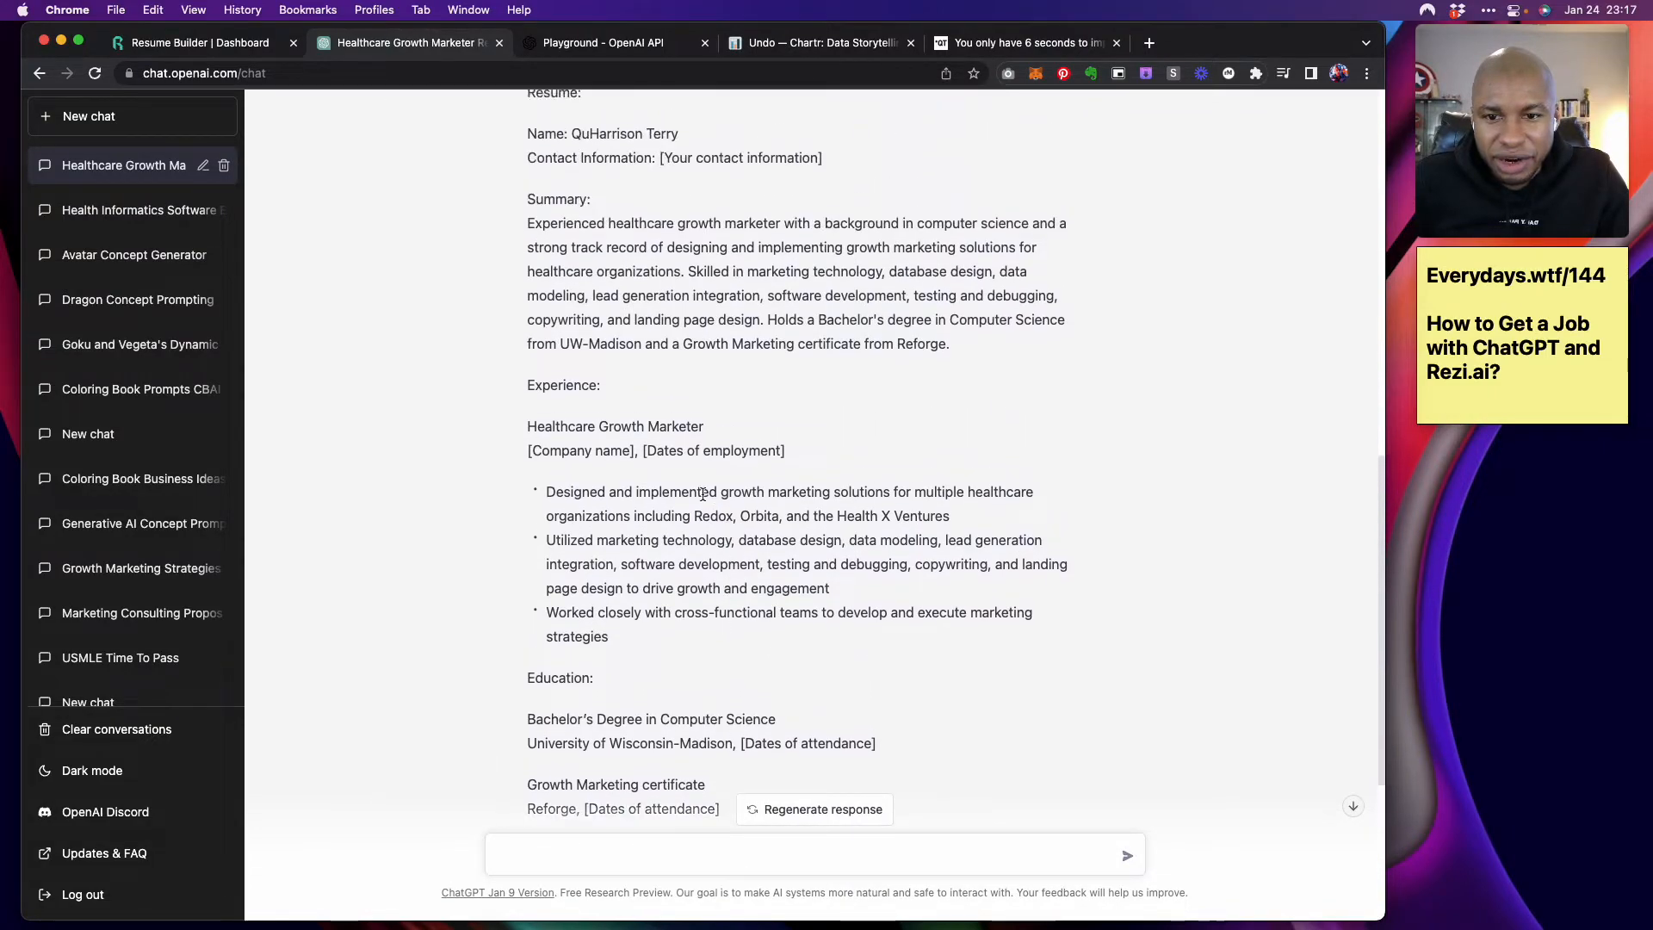
Highlight the Healthcare Growth Marketer experience entry and the skills list while reviewing the generated resume
mouse_move(535, 426)
mouse_down()
mouse_move(804, 542)
mouse_move(811, 614)
mouse_up()
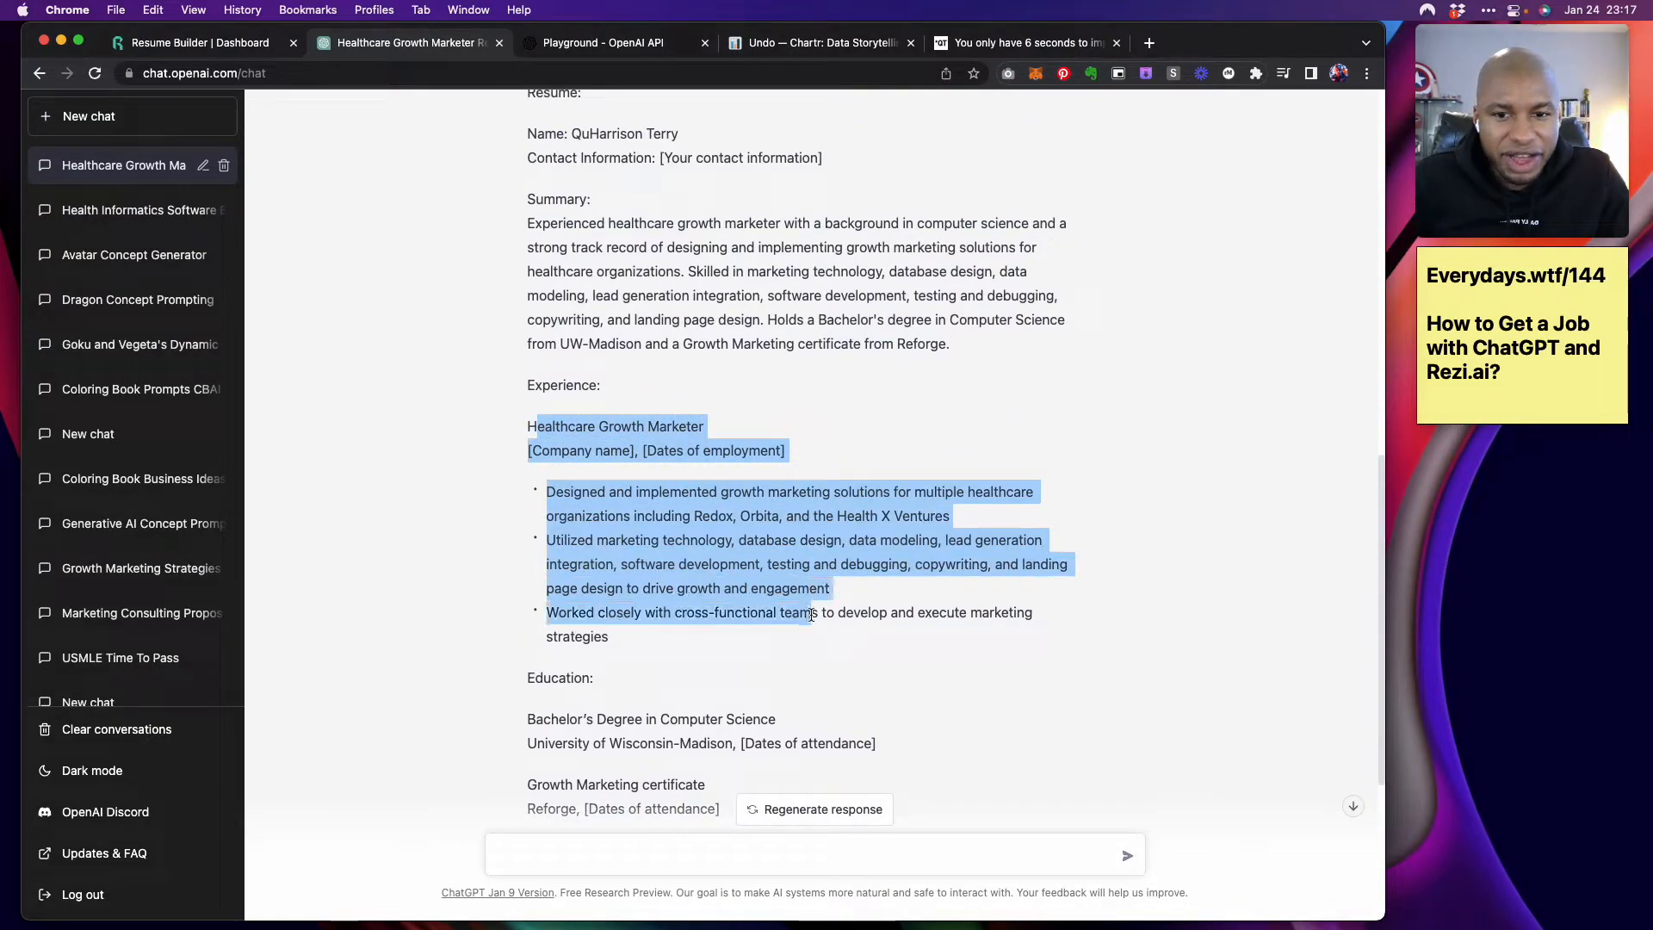
scroll(811, 612, down, 7)
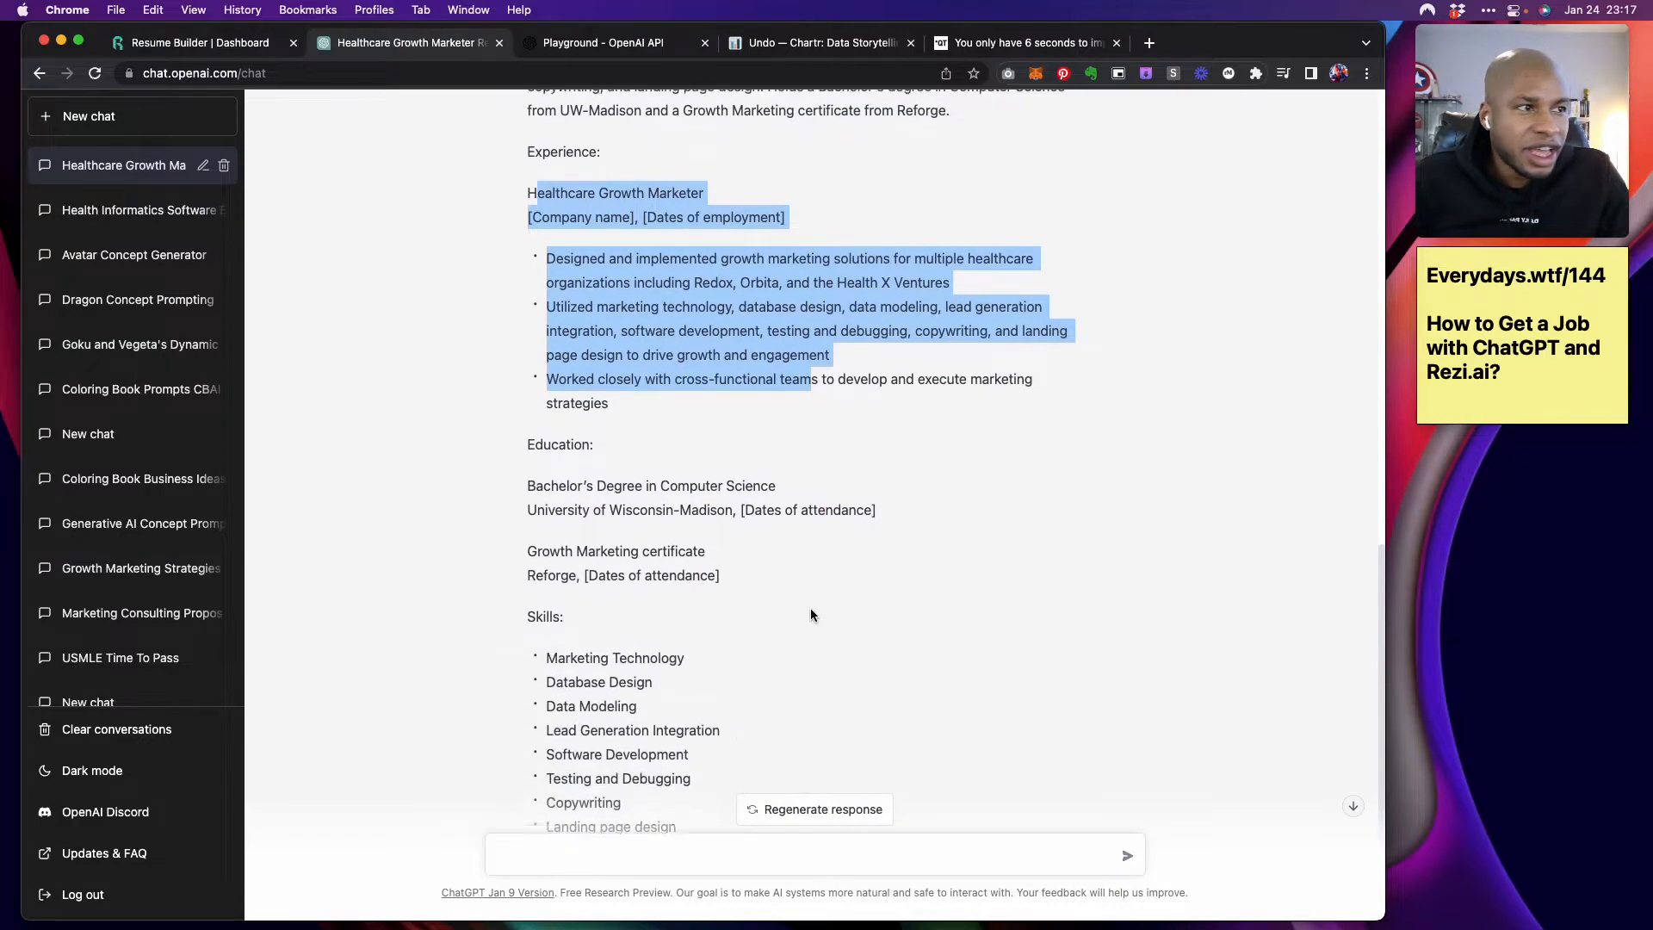
scroll(809, 607, down, 1)
drag(525, 511, 772, 725)
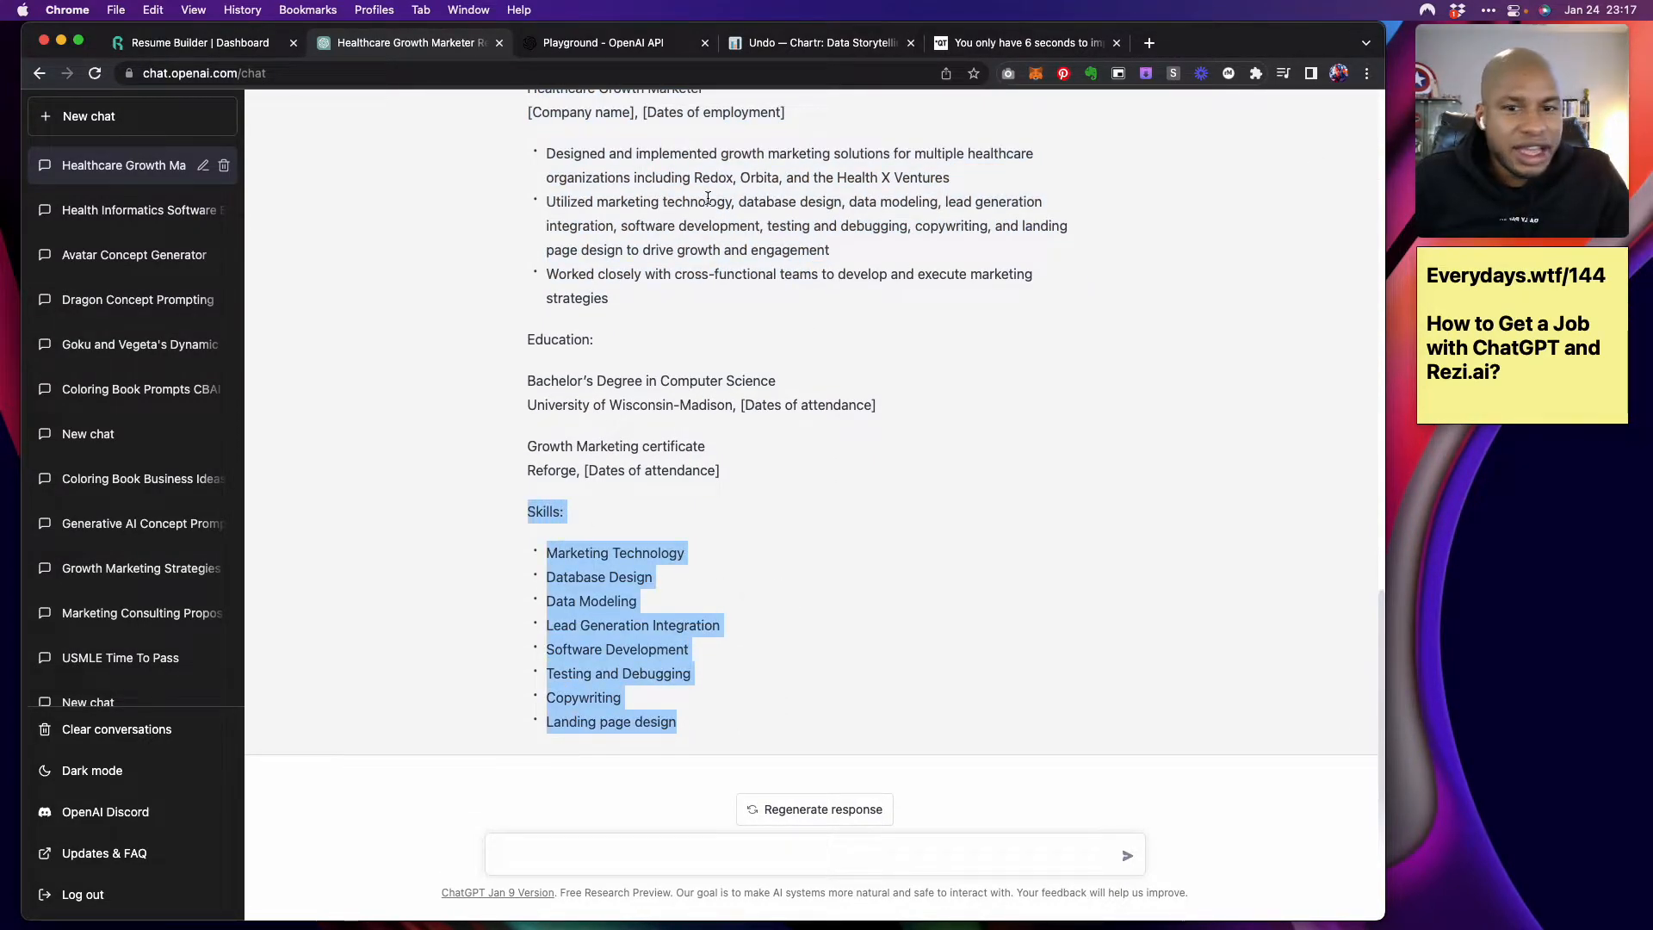
scroll(708, 206, up, 18)
scroll(708, 228, down, 11)
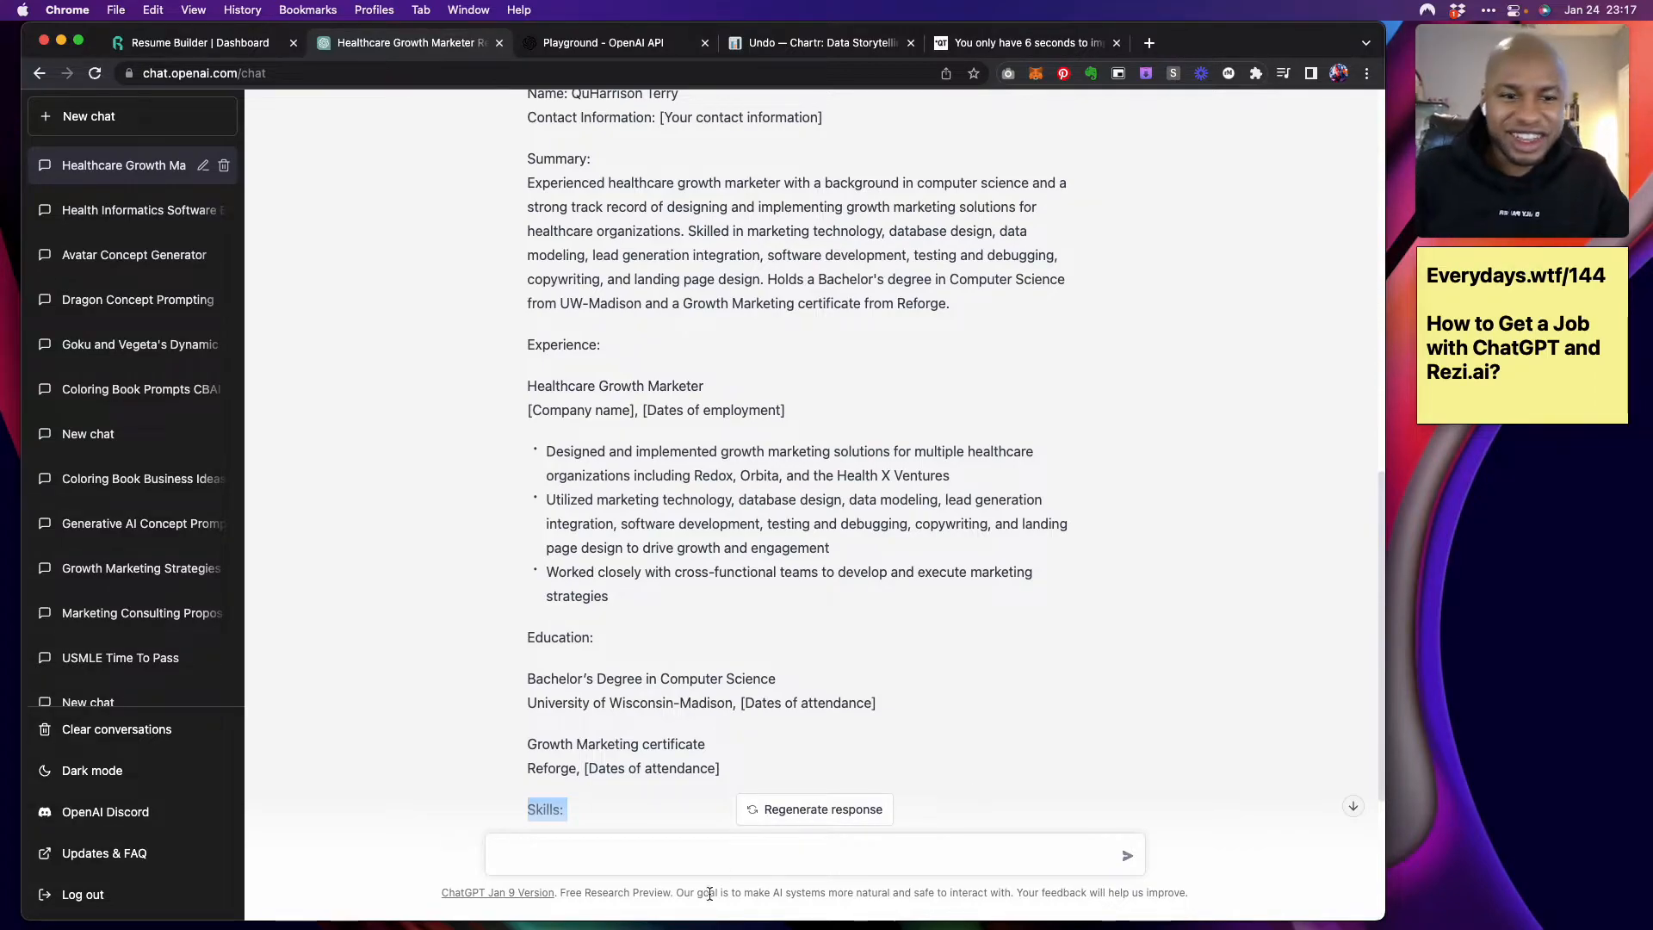
Switch to Rezi's contact form, then return to the ChatGPT resume to compare its contact and summary sections
click(176, 43)
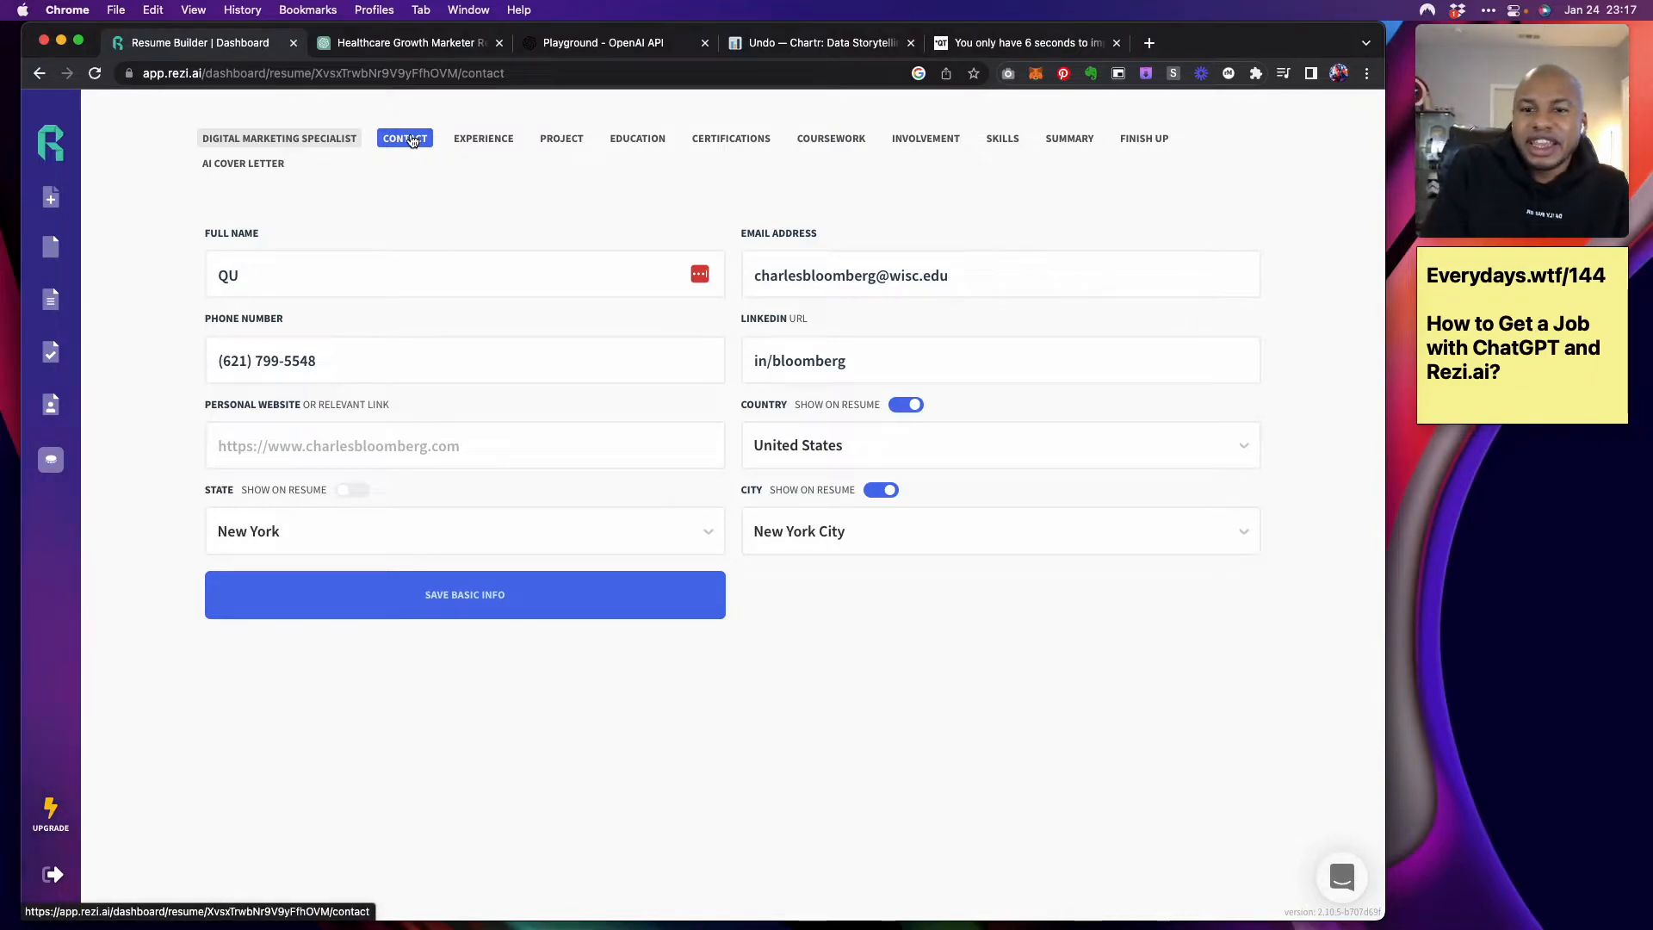
click(400, 43)
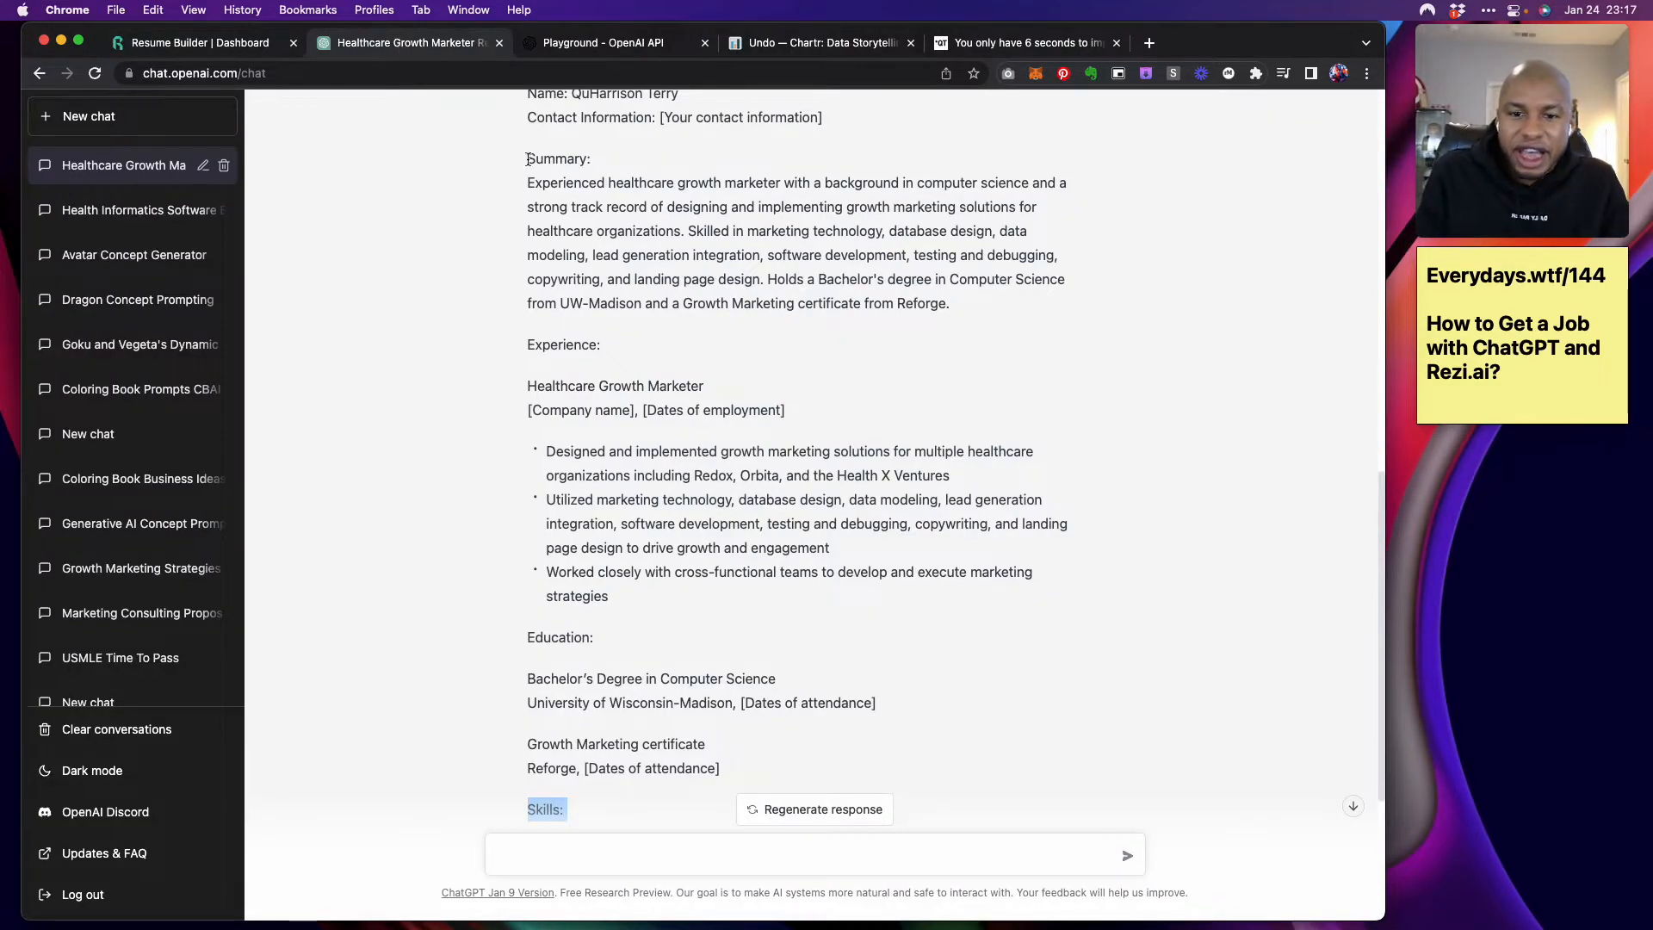
scroll(655, 258, up, 3)
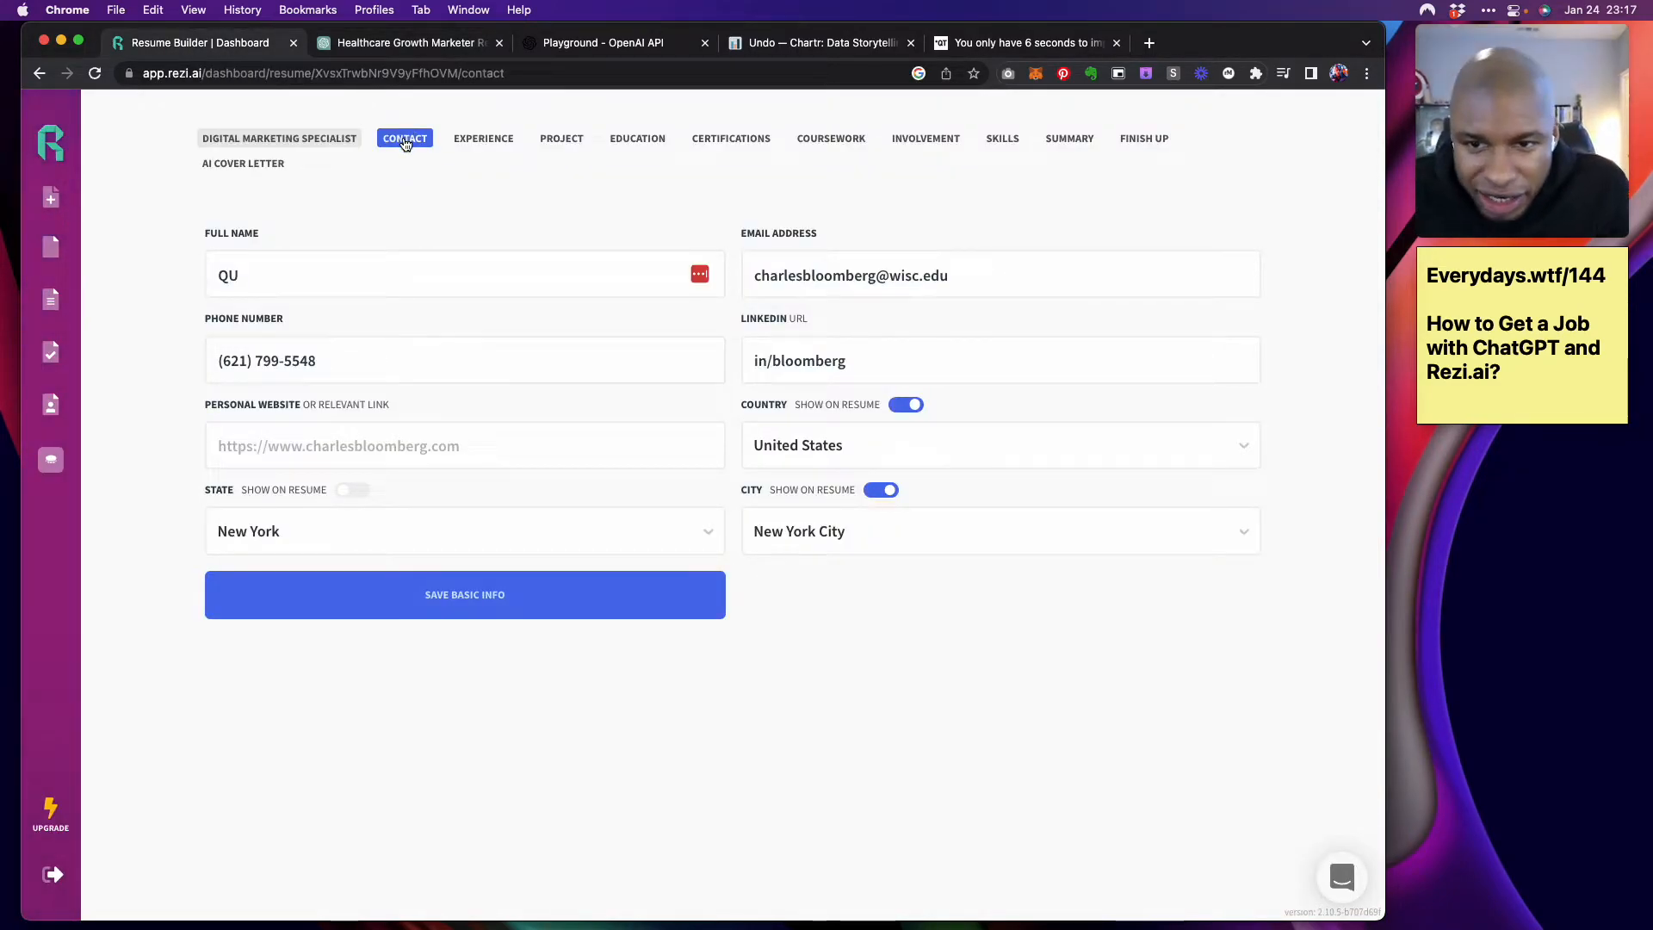
In Rezi, leave the contact form without saving and open the job description field of a blank experience entry
click(463, 140)
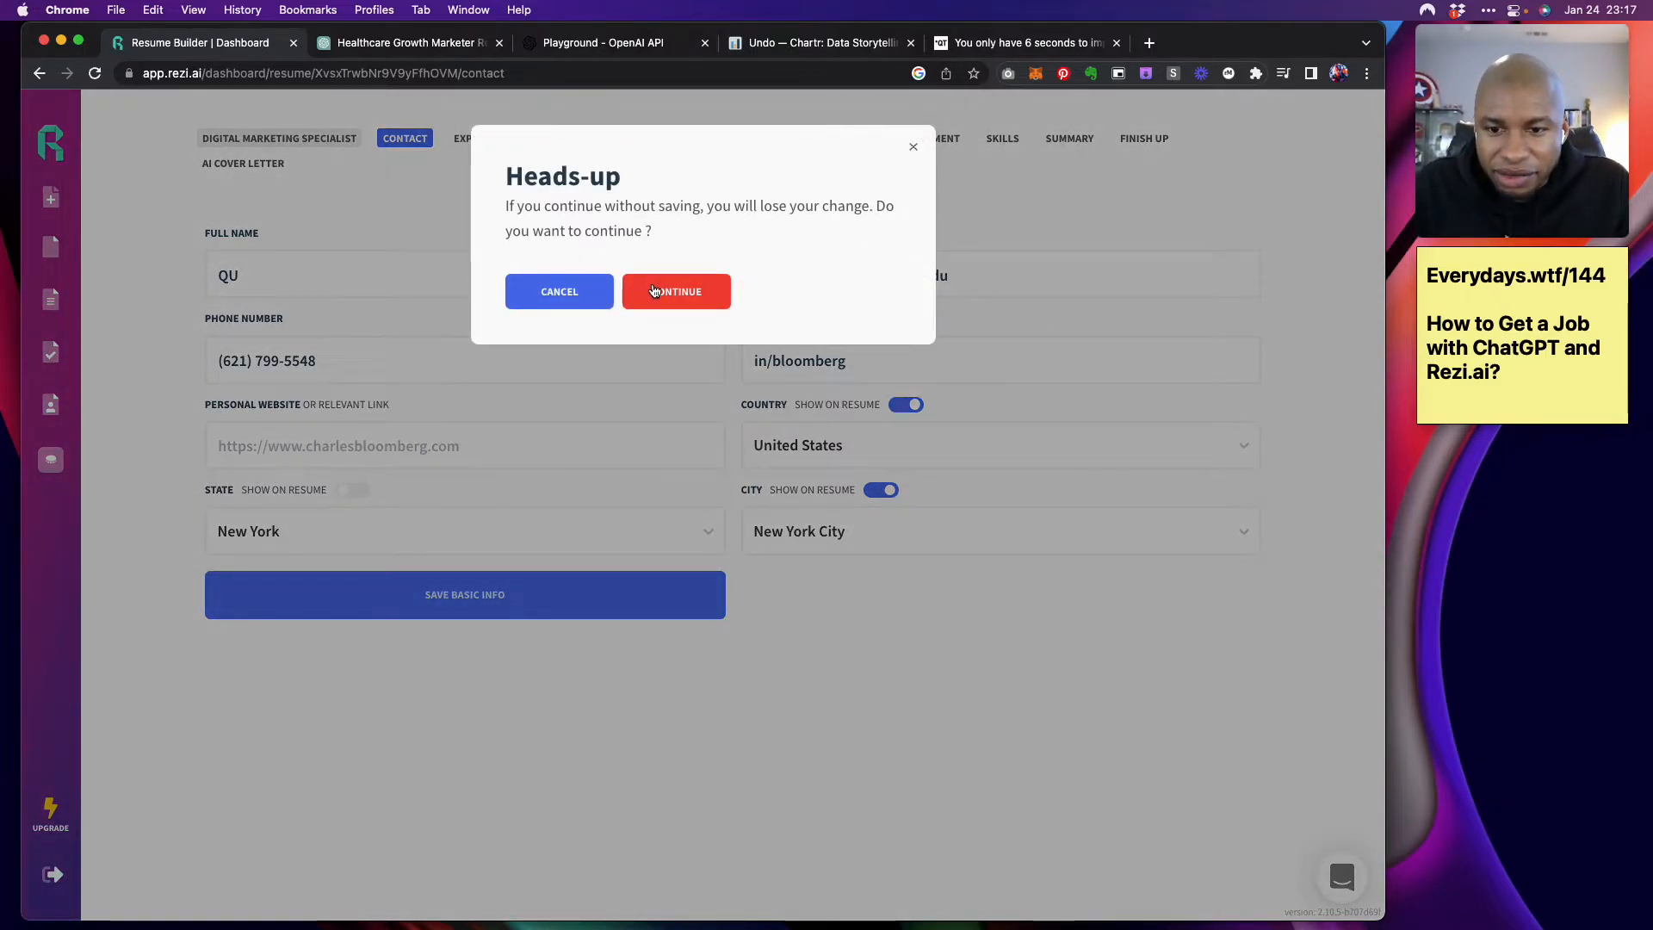
click(651, 291)
click(649, 254)
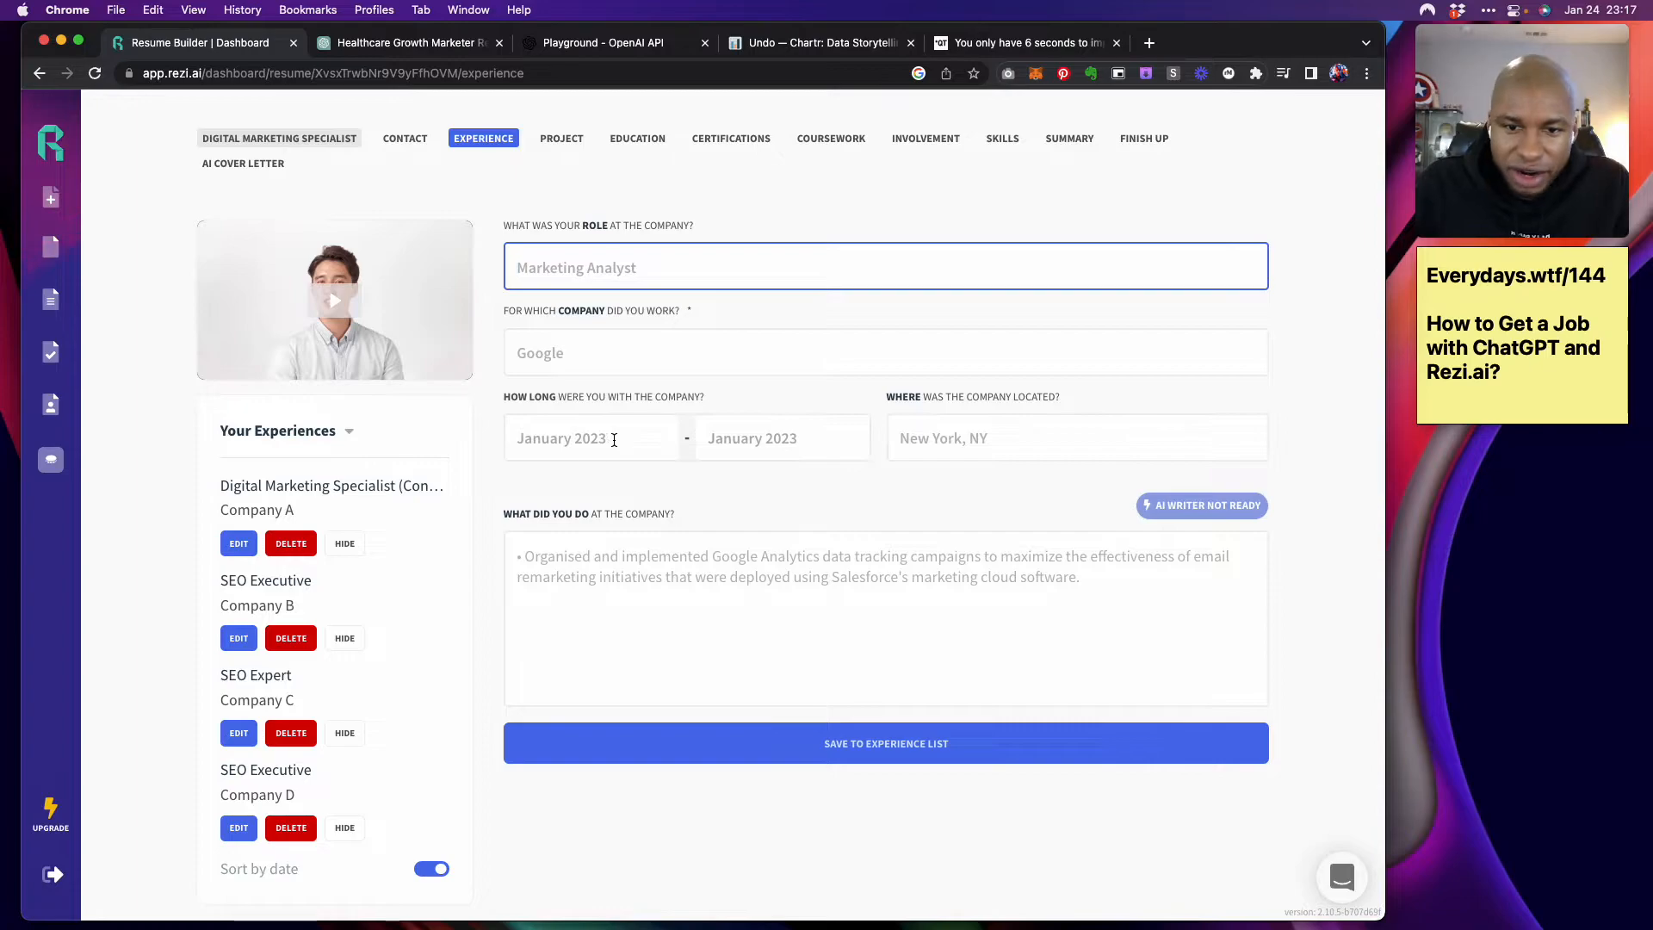
click(766, 548)
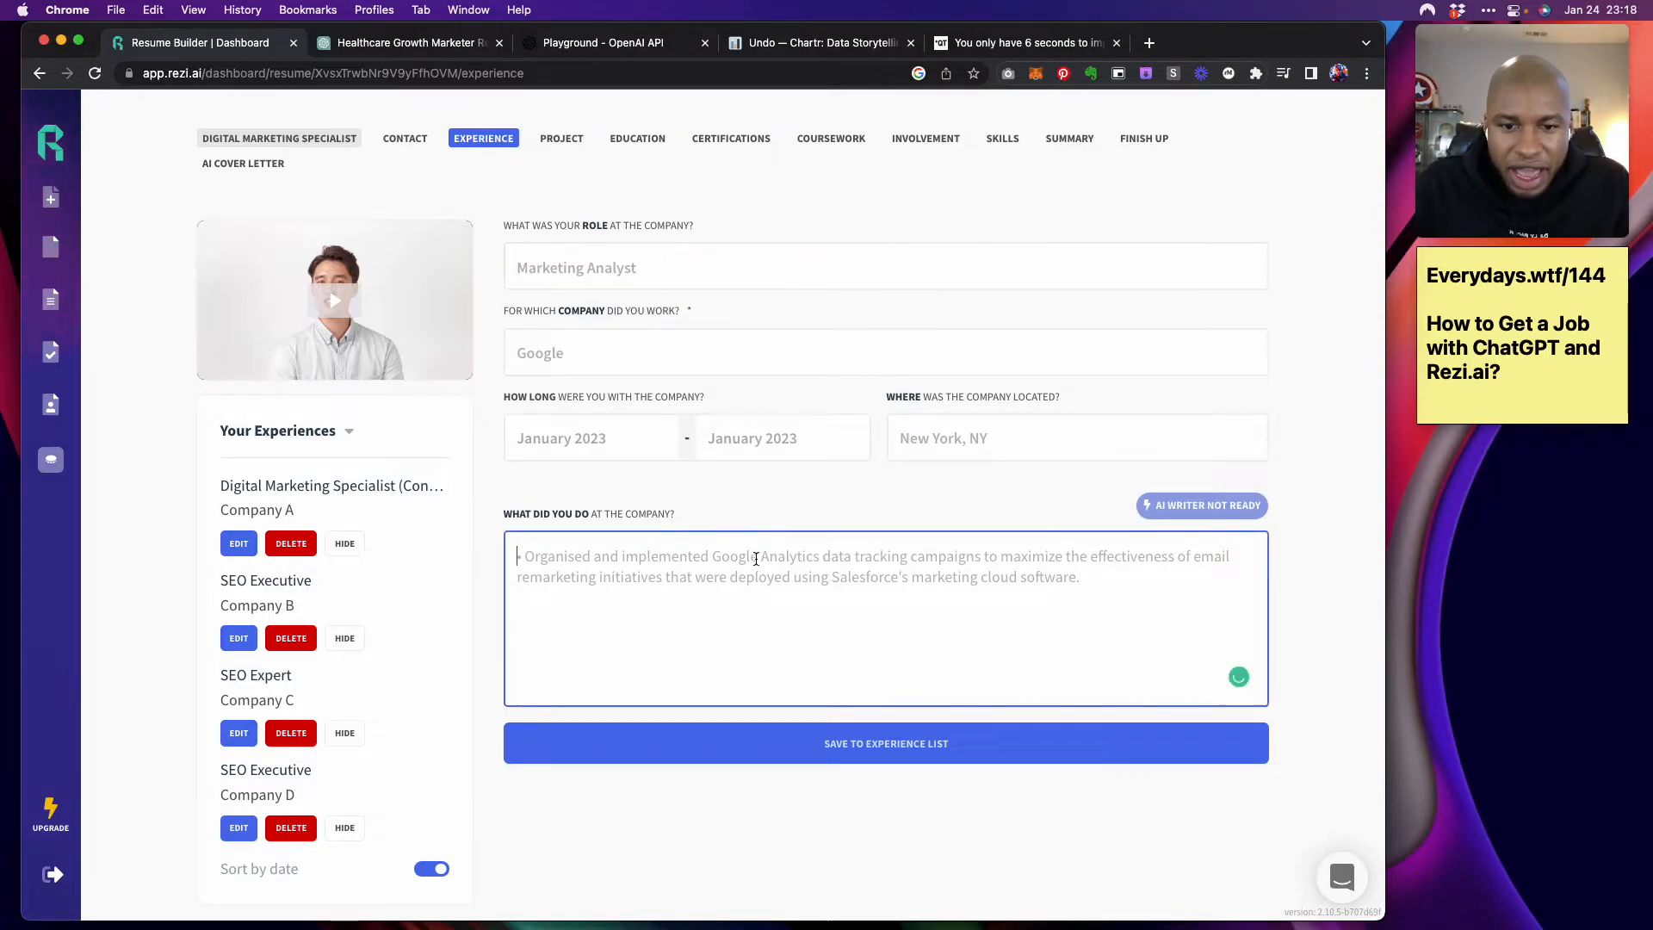
Copy the three Healthcare Growth Marketer bullet points from the ChatGPT resume into Rezi's job description
click(436, 47)
scroll(709, 332, down, 2)
scroll(709, 337, down, 5)
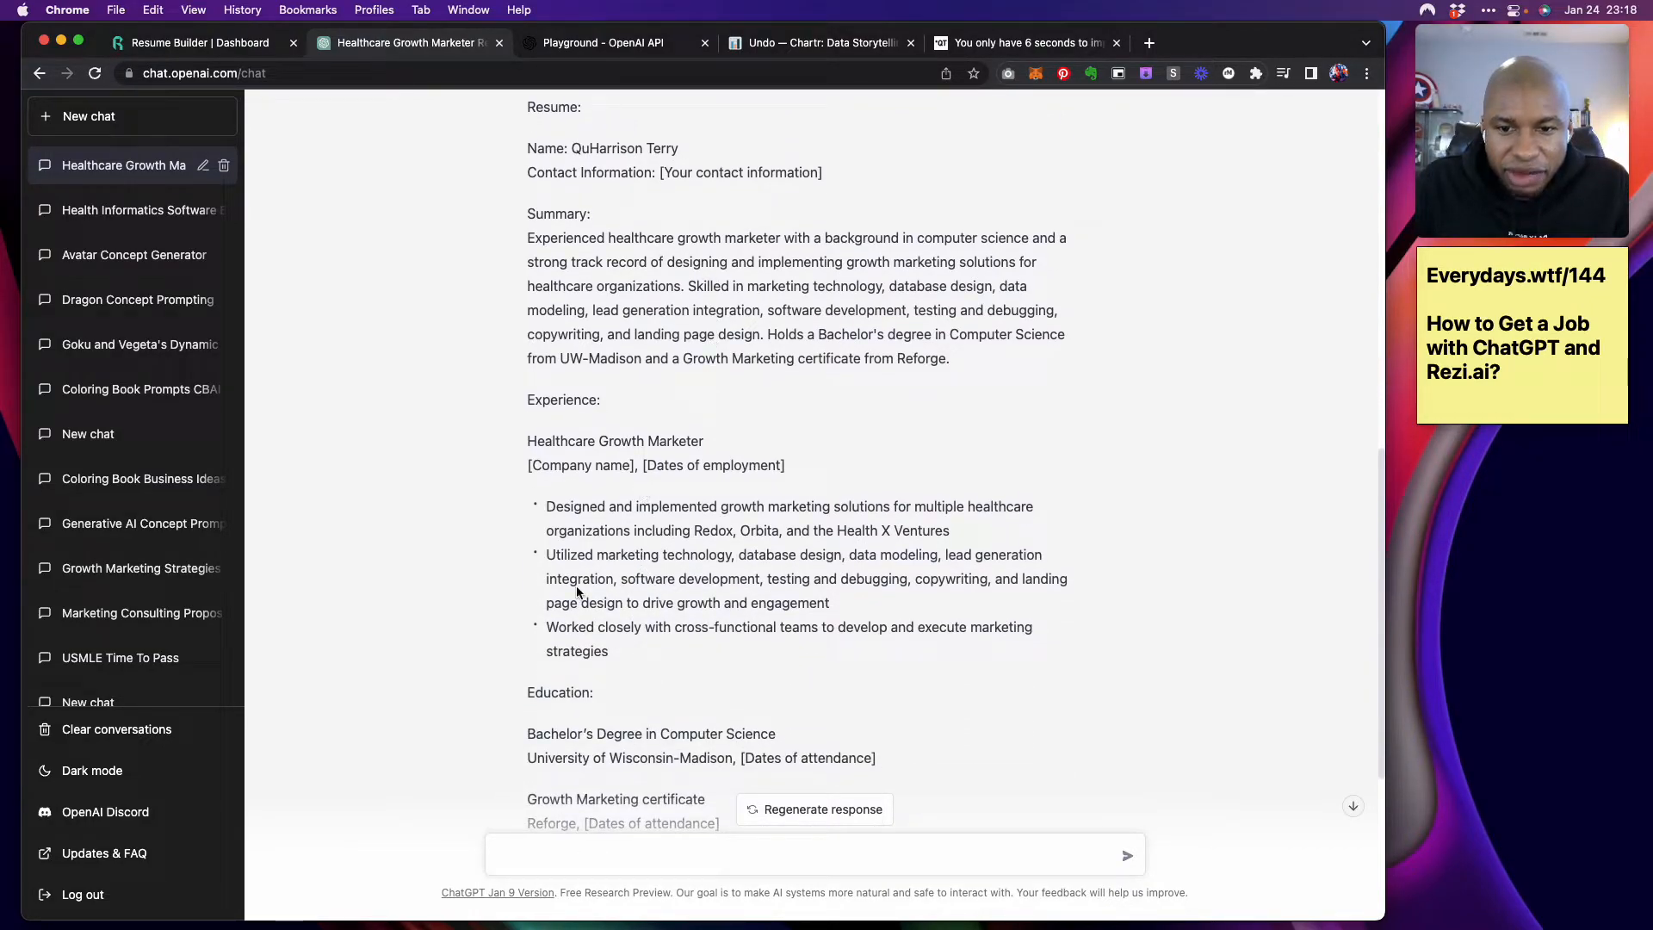
drag(531, 495, 684, 660)
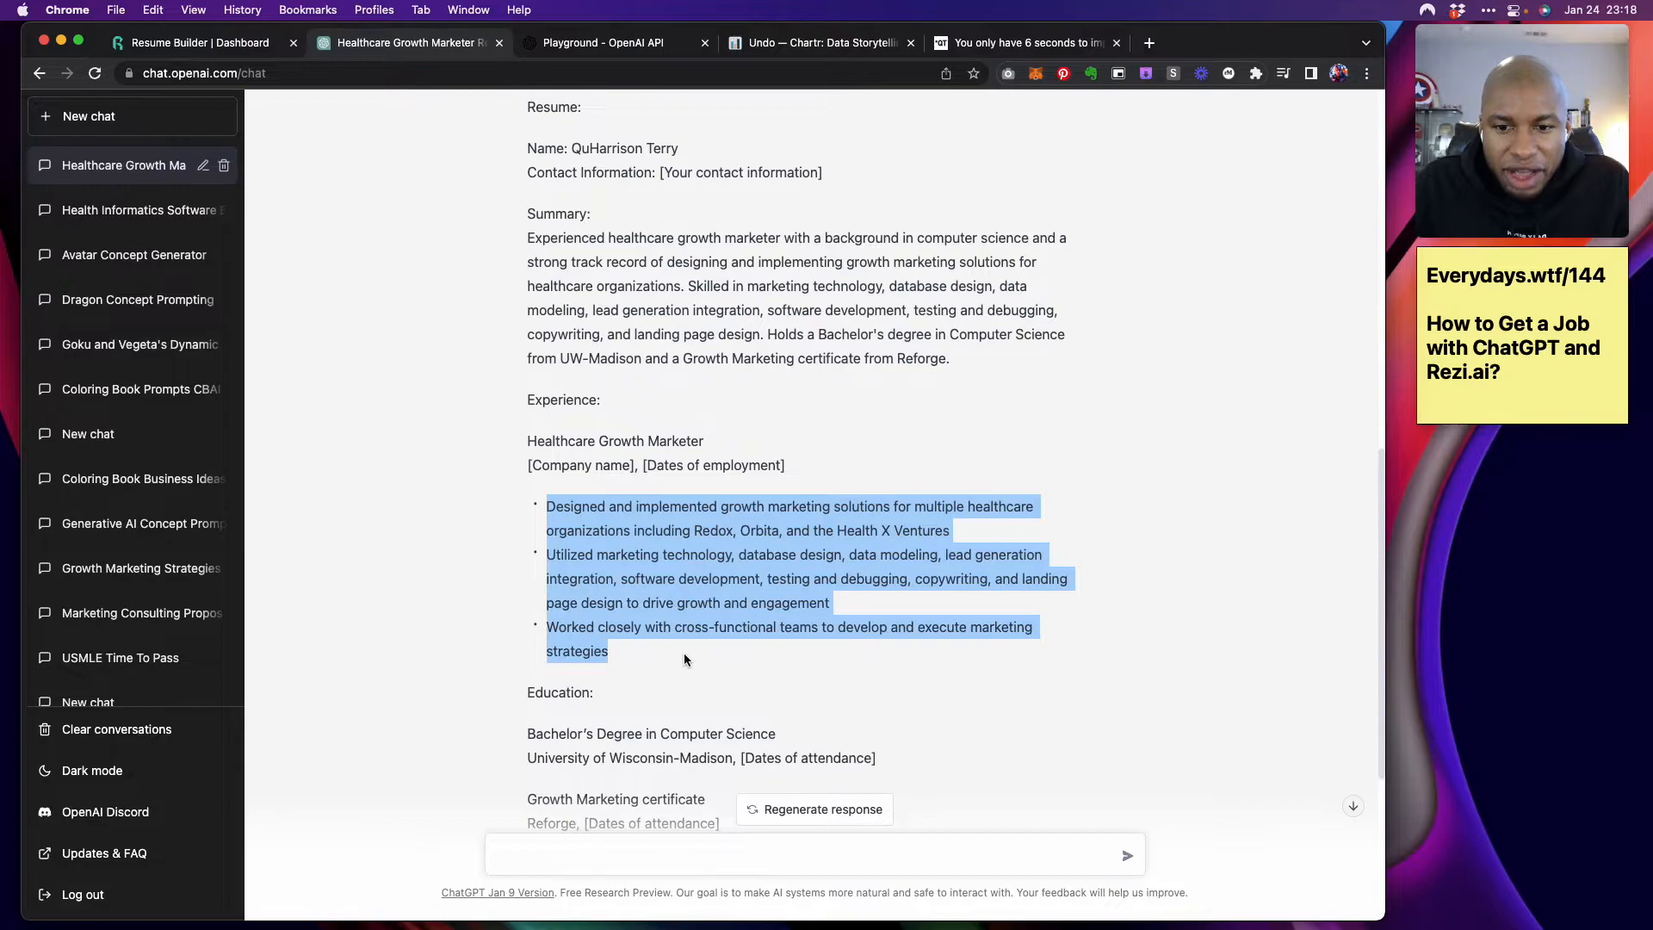
click(220, 45)
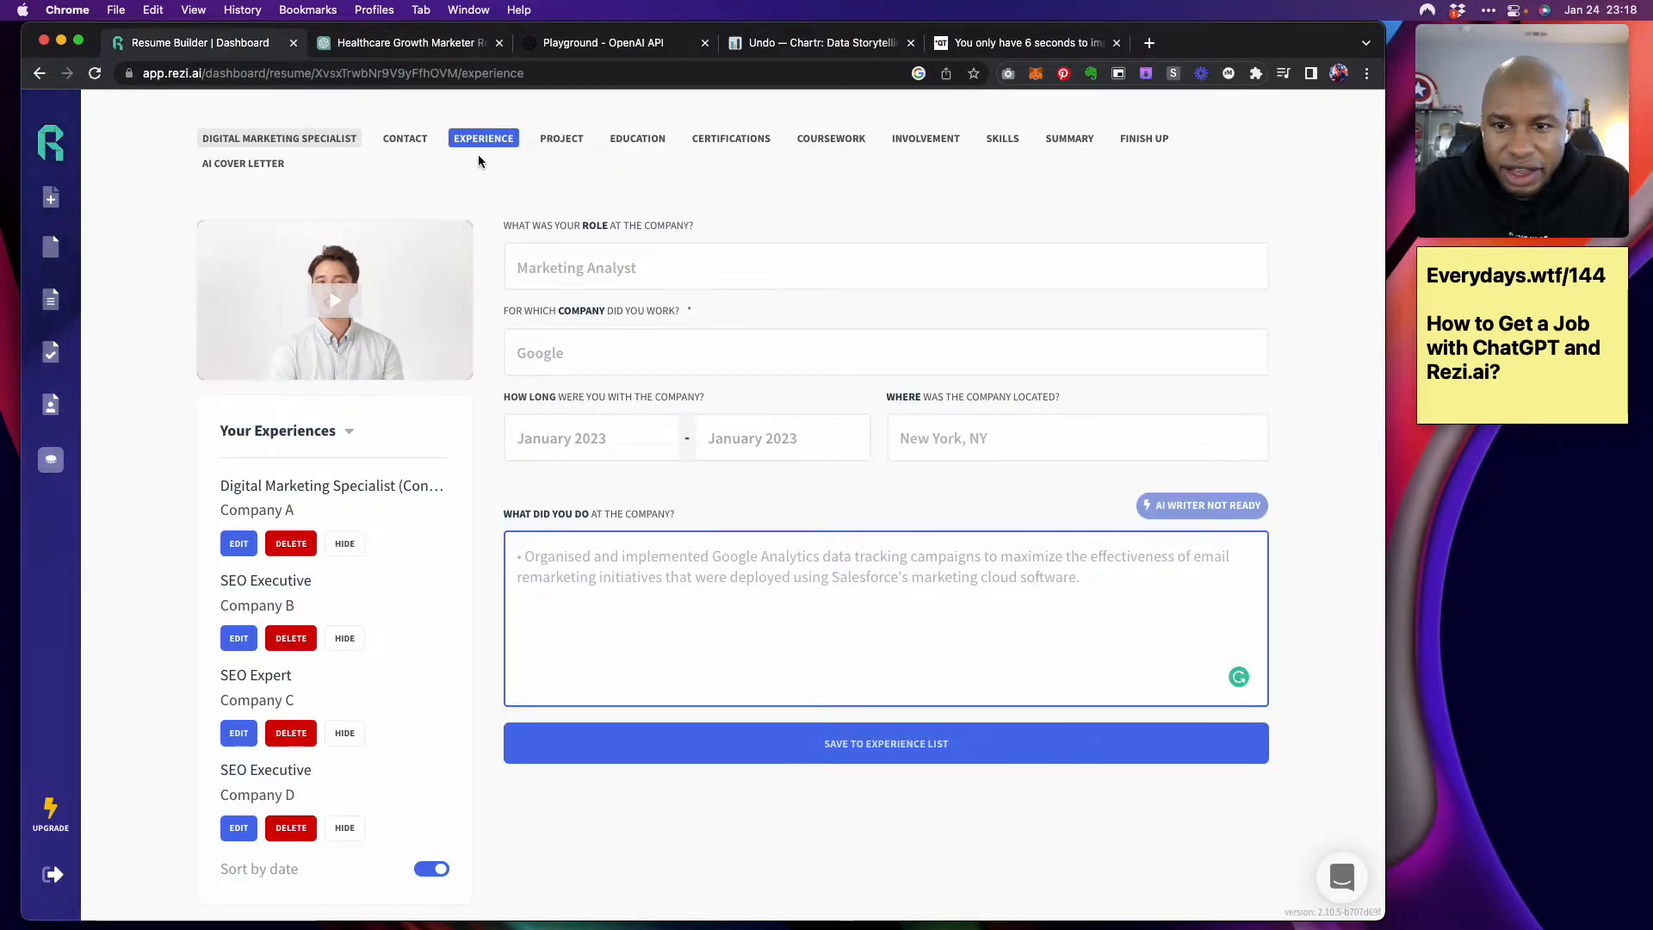
click(434, 53)
click(675, 568)
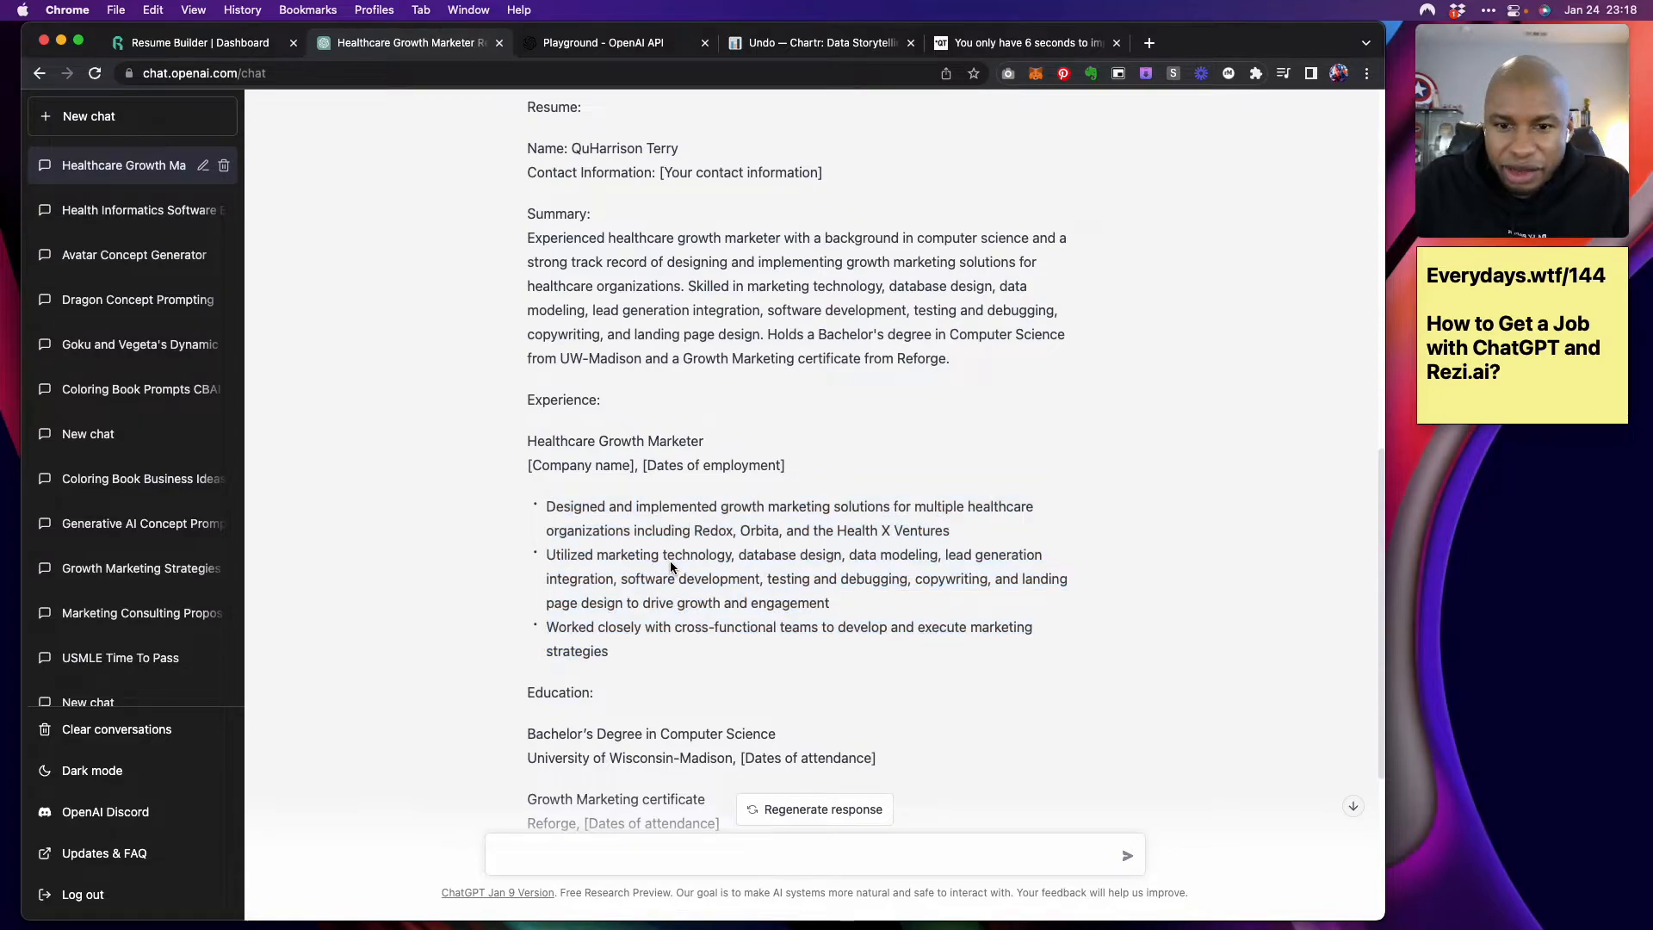
click(140, 49)
text(• Designed and implemented growth marketing solutions for multiple healthcare organizations including Redox, Orbita, and the Health X Ventures • Utilized marketing technology, database design, data modeling, lead generation integration, software development, testing and debugging, copywriting, and landing page design to drive growth and engagement • Worked closely with cross-functional teams to develop and execute marketing strategies)
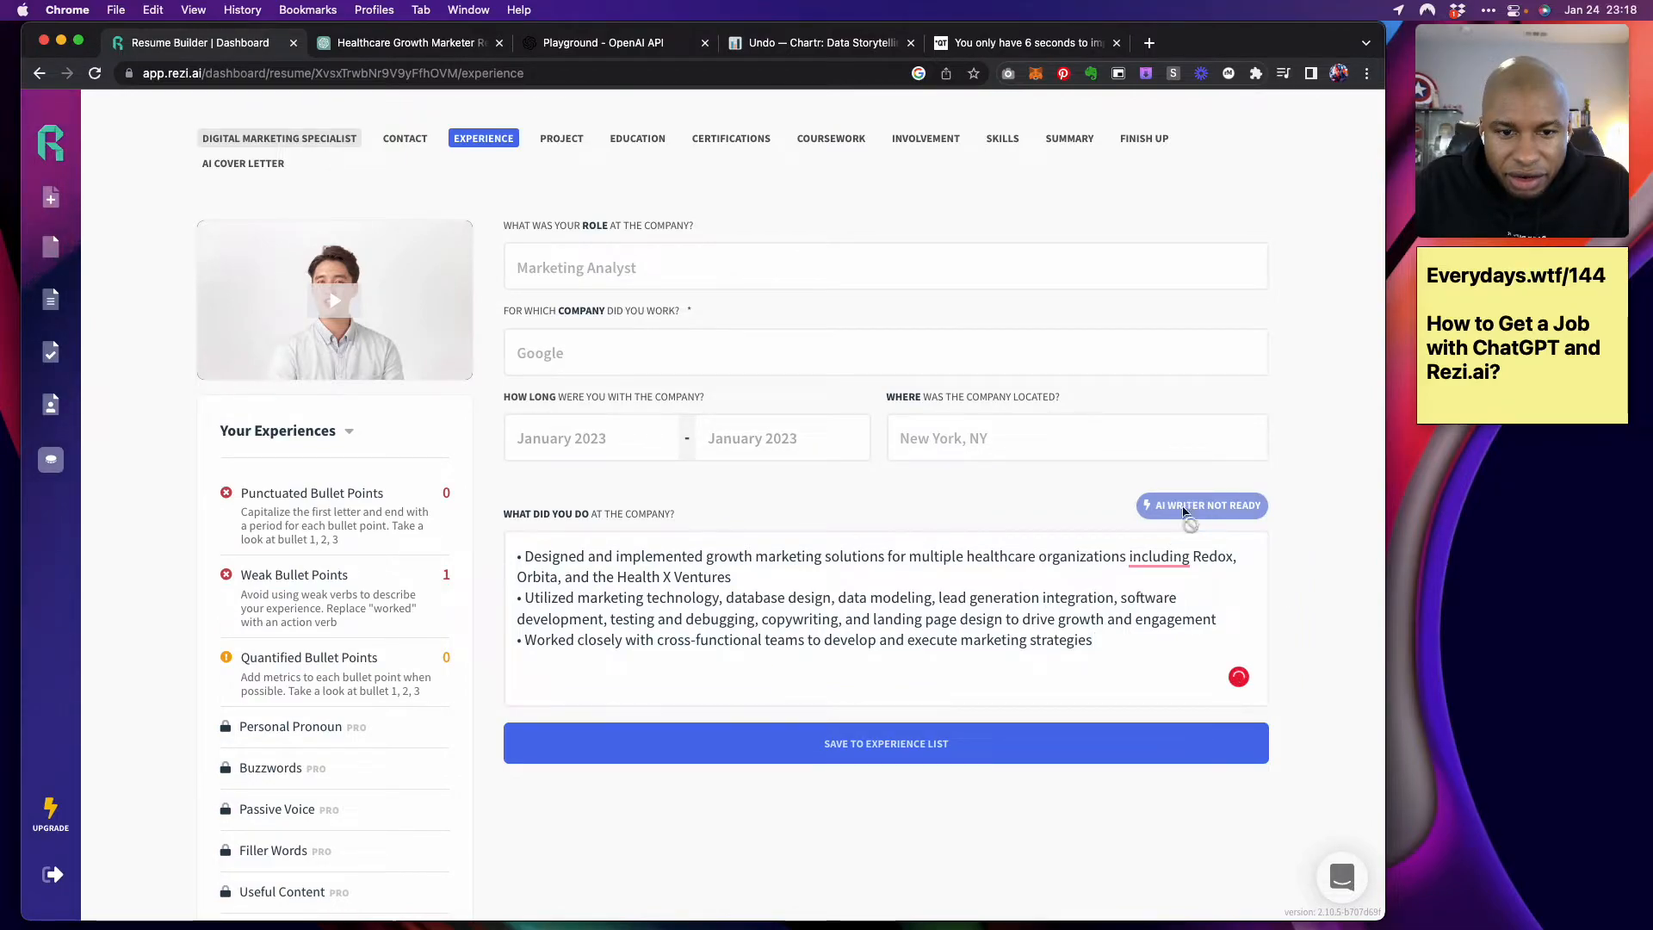
Accept the Grammarly suggestion to add a comma before "including" in the first bullet, and try the AI Writer
double_click(1100, 593)
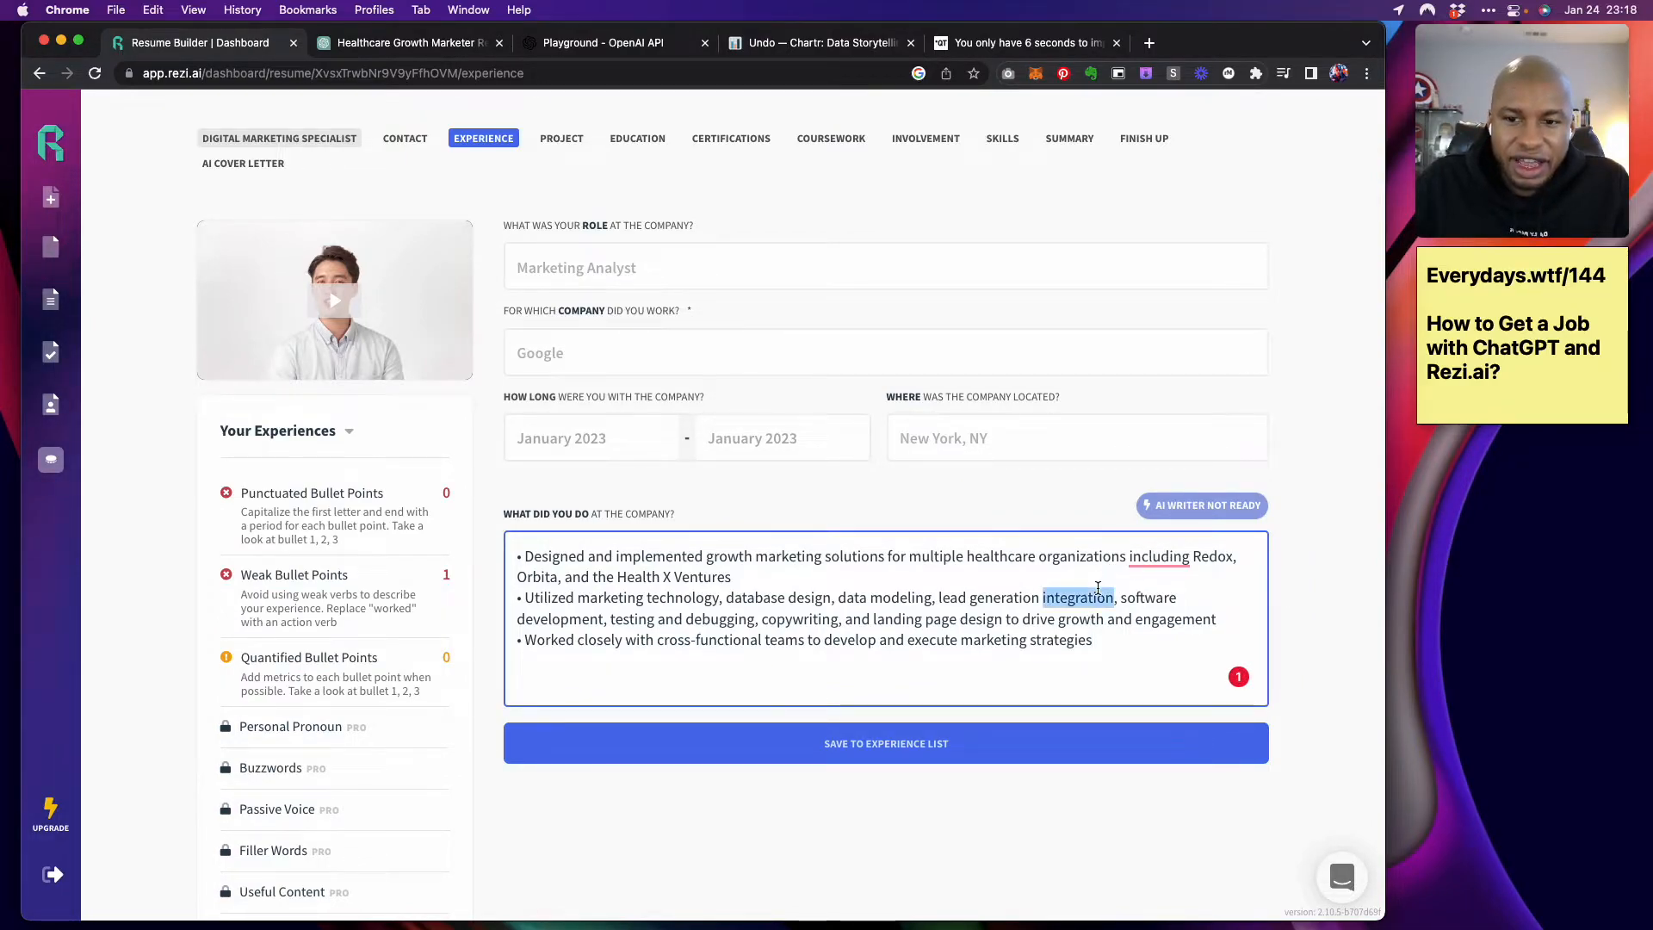
click(1094, 579)
mouse_move(1169, 555)
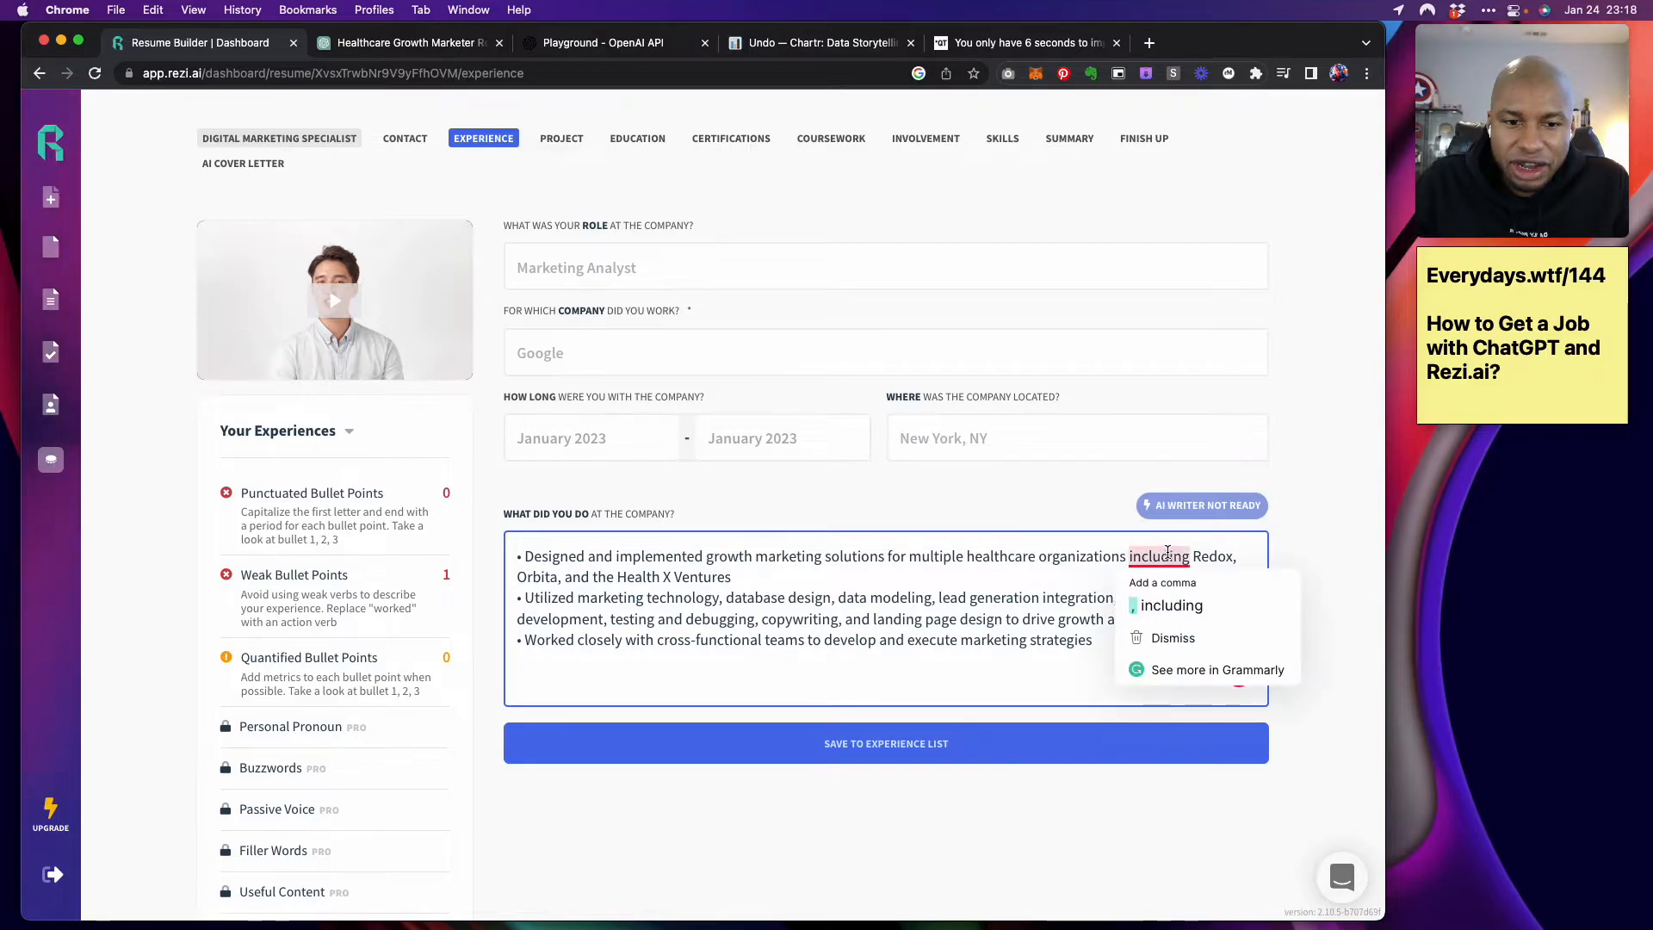
click(1136, 598)
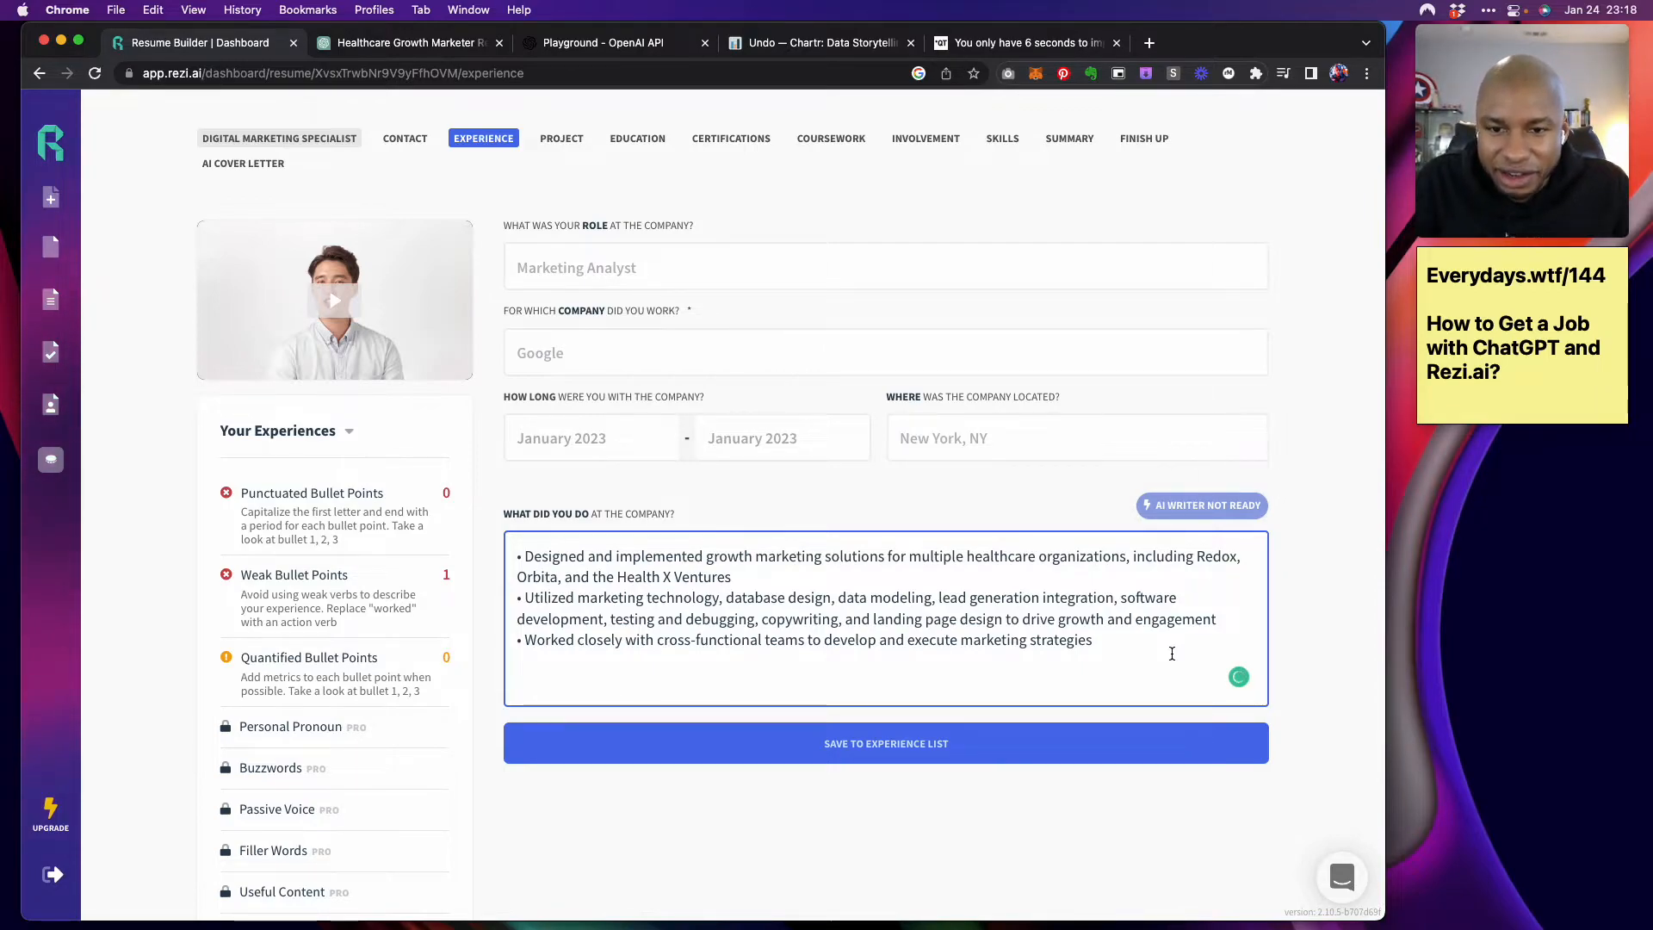
click(1176, 517)
click(958, 255)
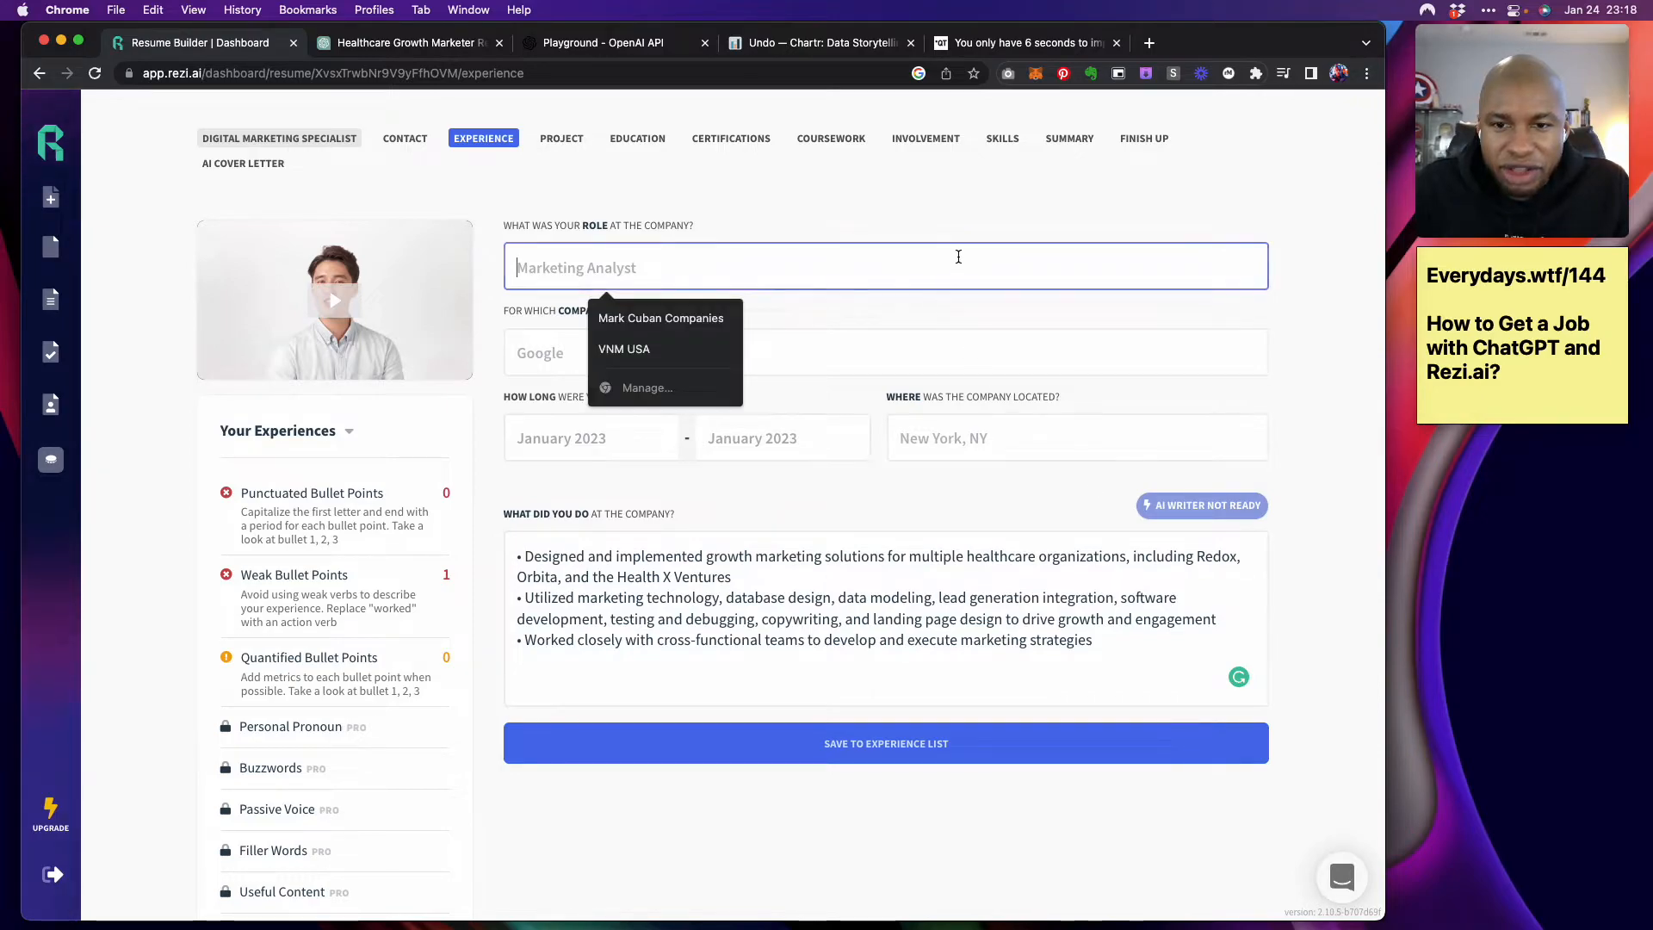
text(Mar)
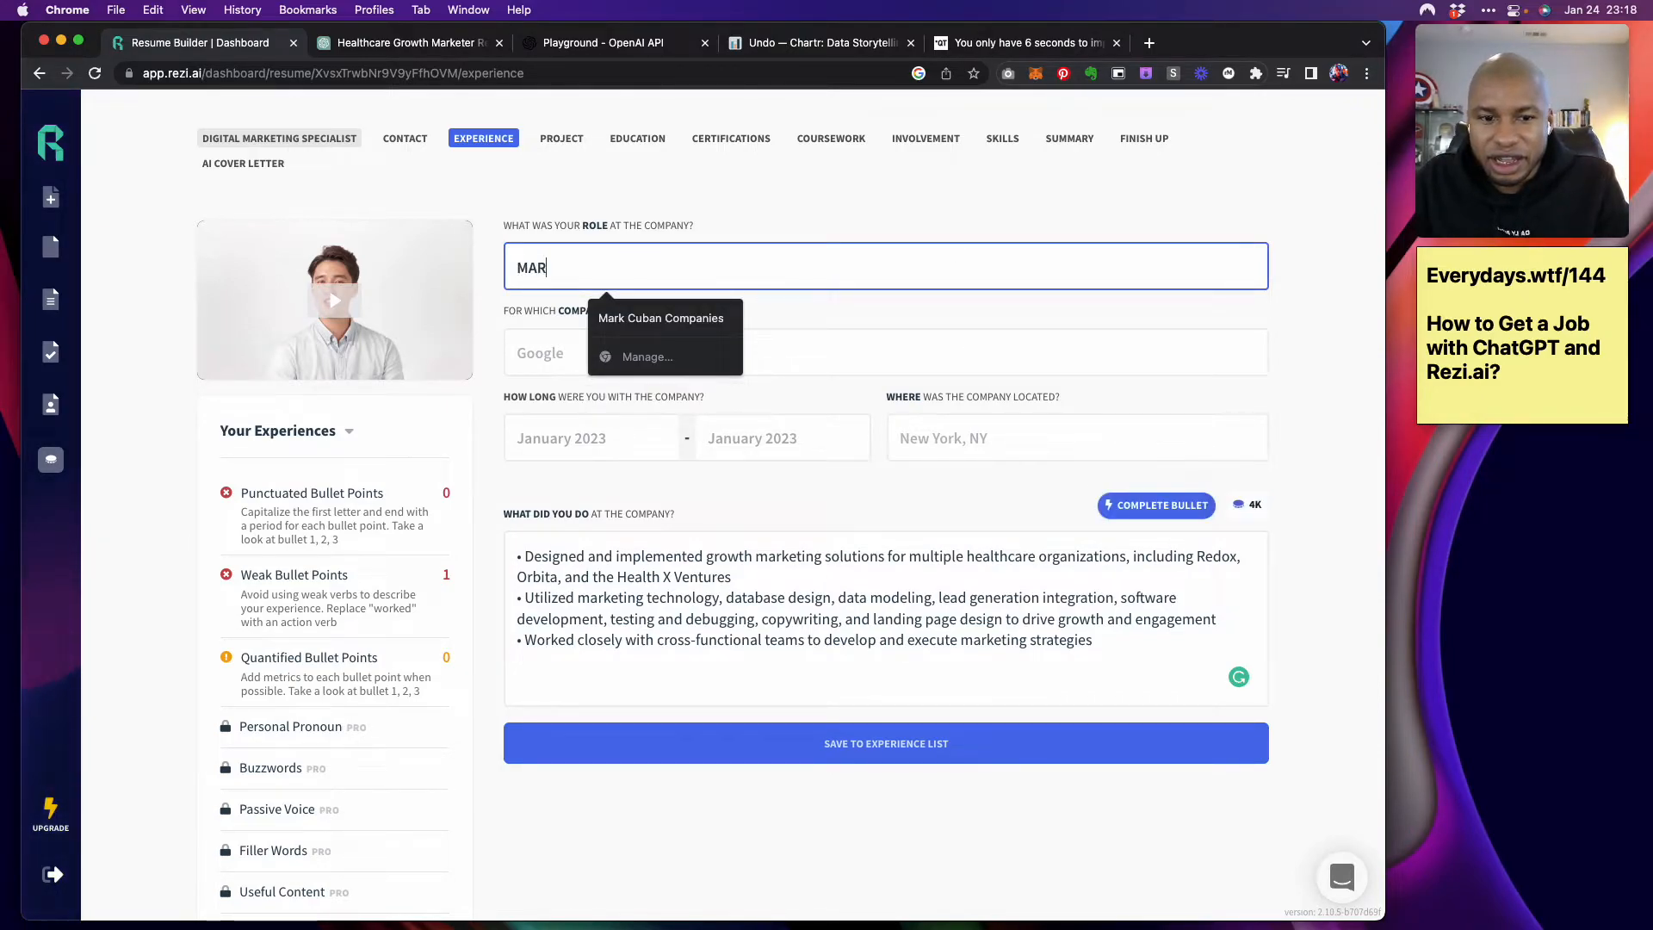
key(BackSpace)
key(BackSpace)
text(a)
key(BackSpace)
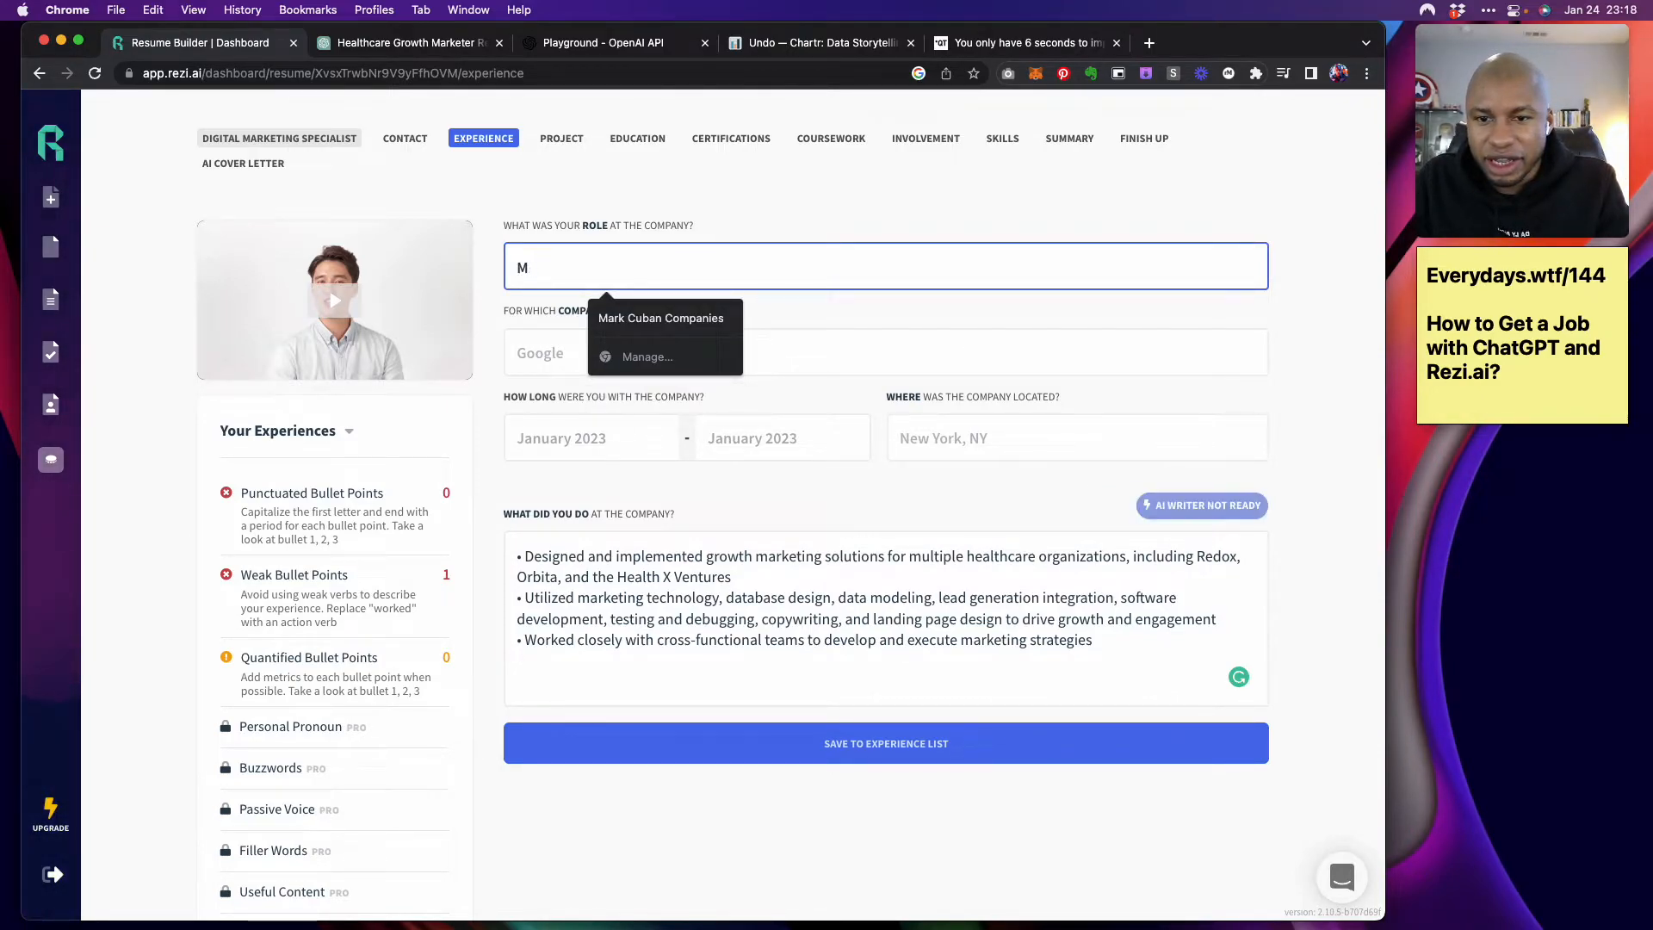
key(BackSpace)
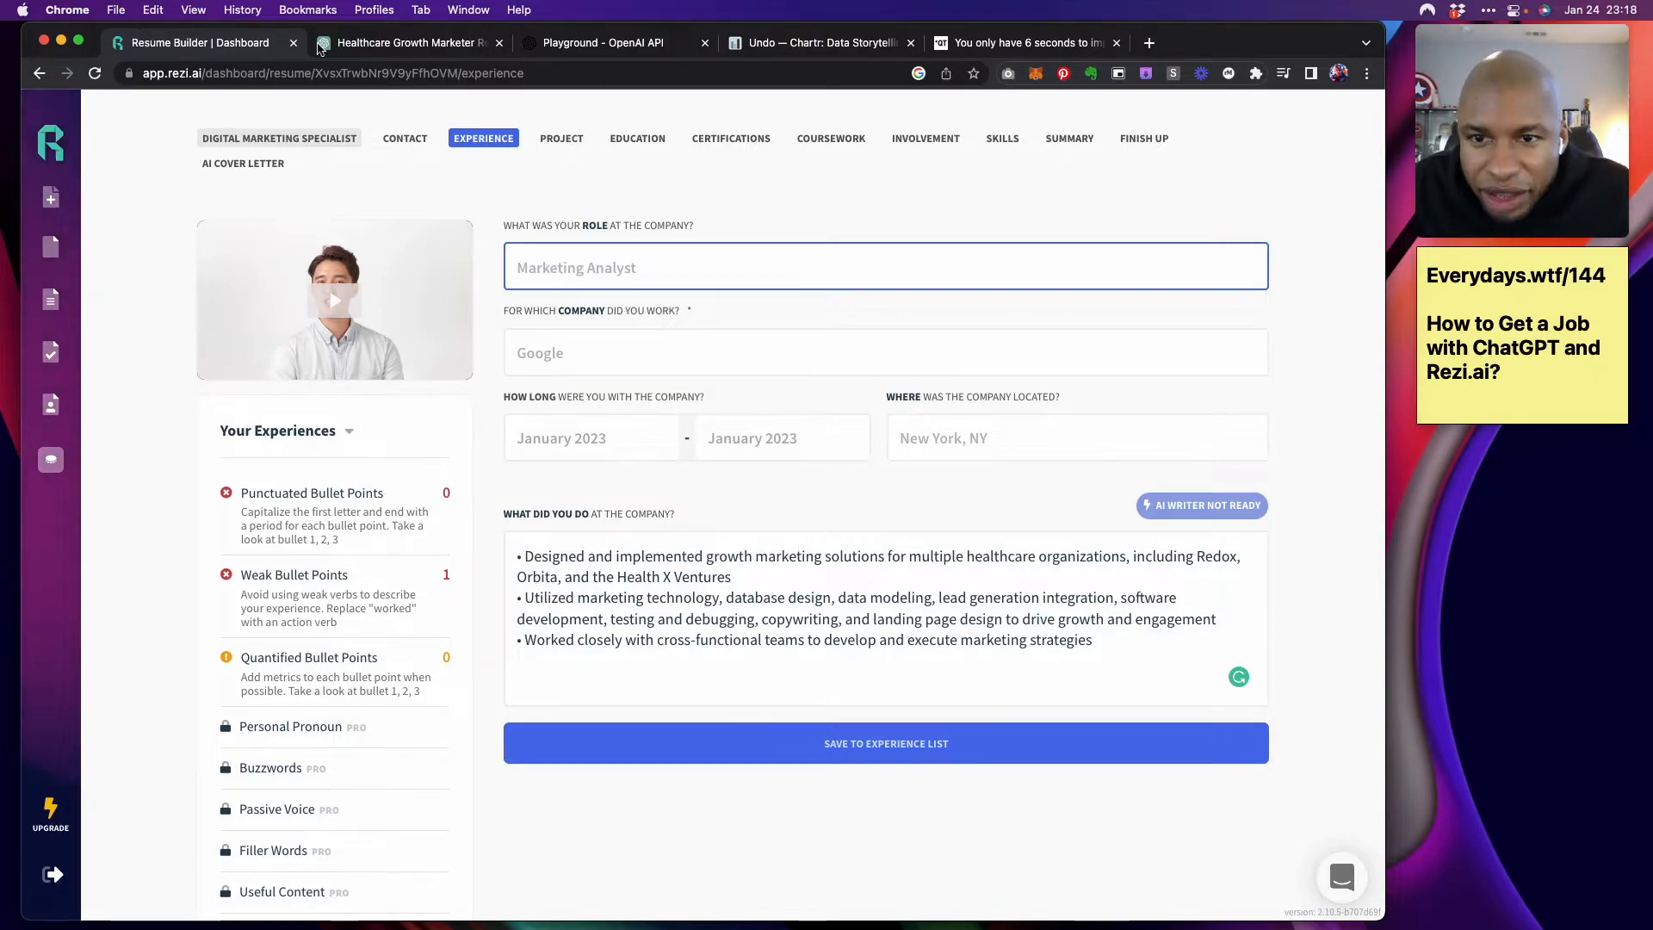
Copy the title "Healthcare Growth Marketer" from the ChatGPT resume into Rezi's role field and enter Redox as the company
click(379, 43)
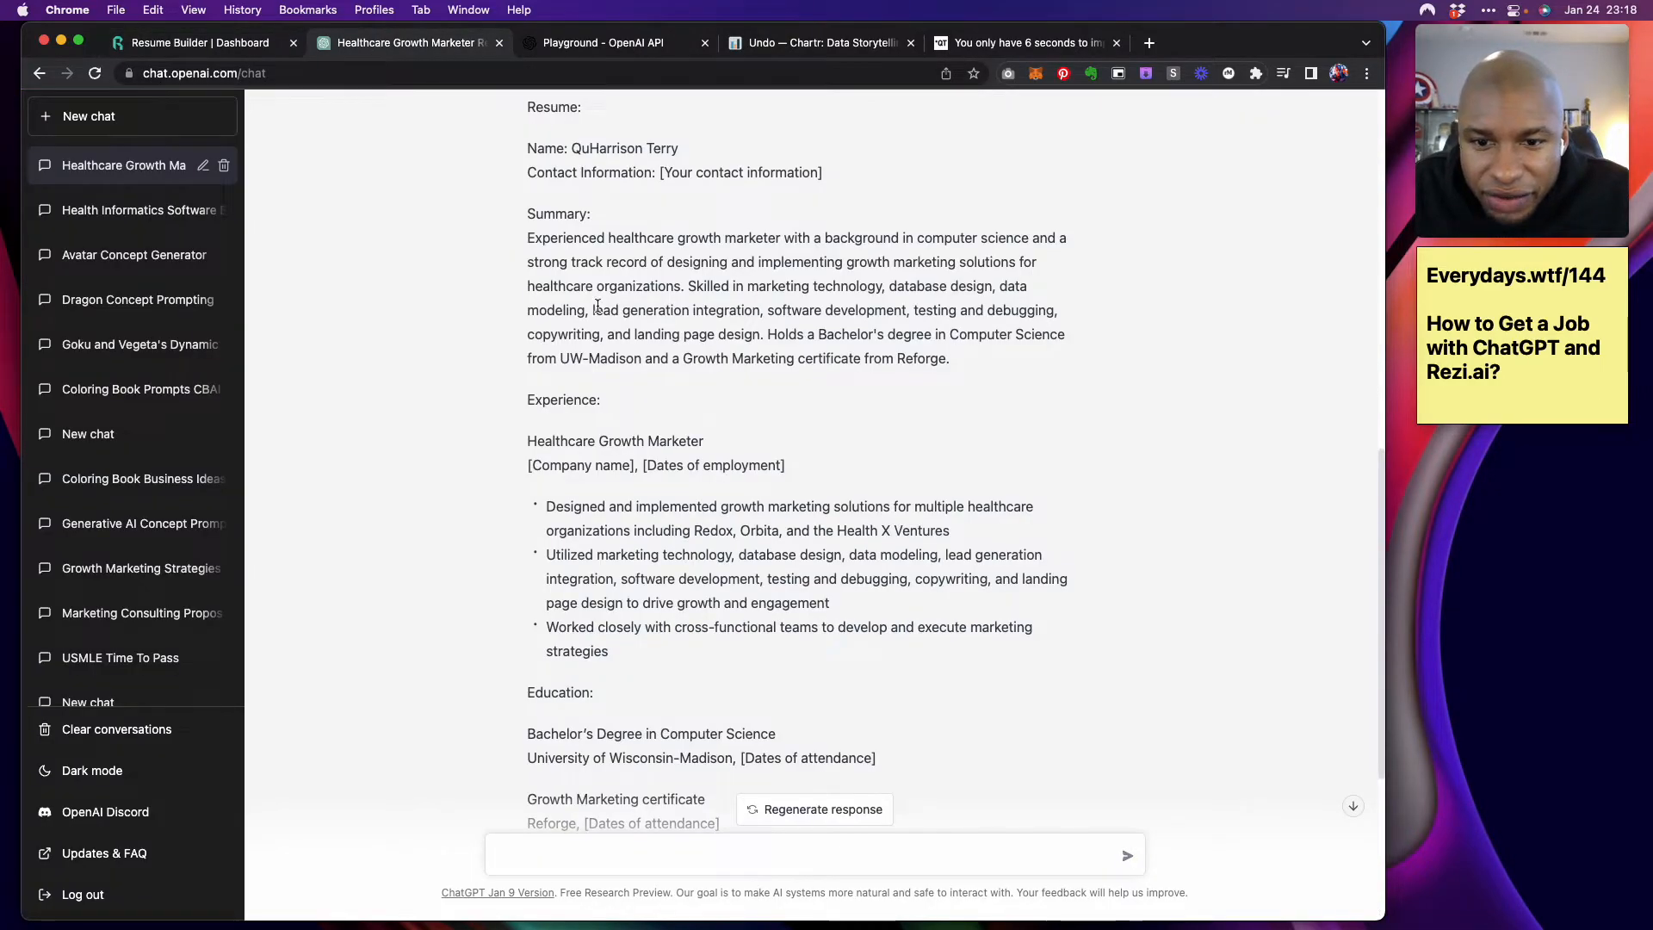
triple_click(582, 437)
key(super+c)
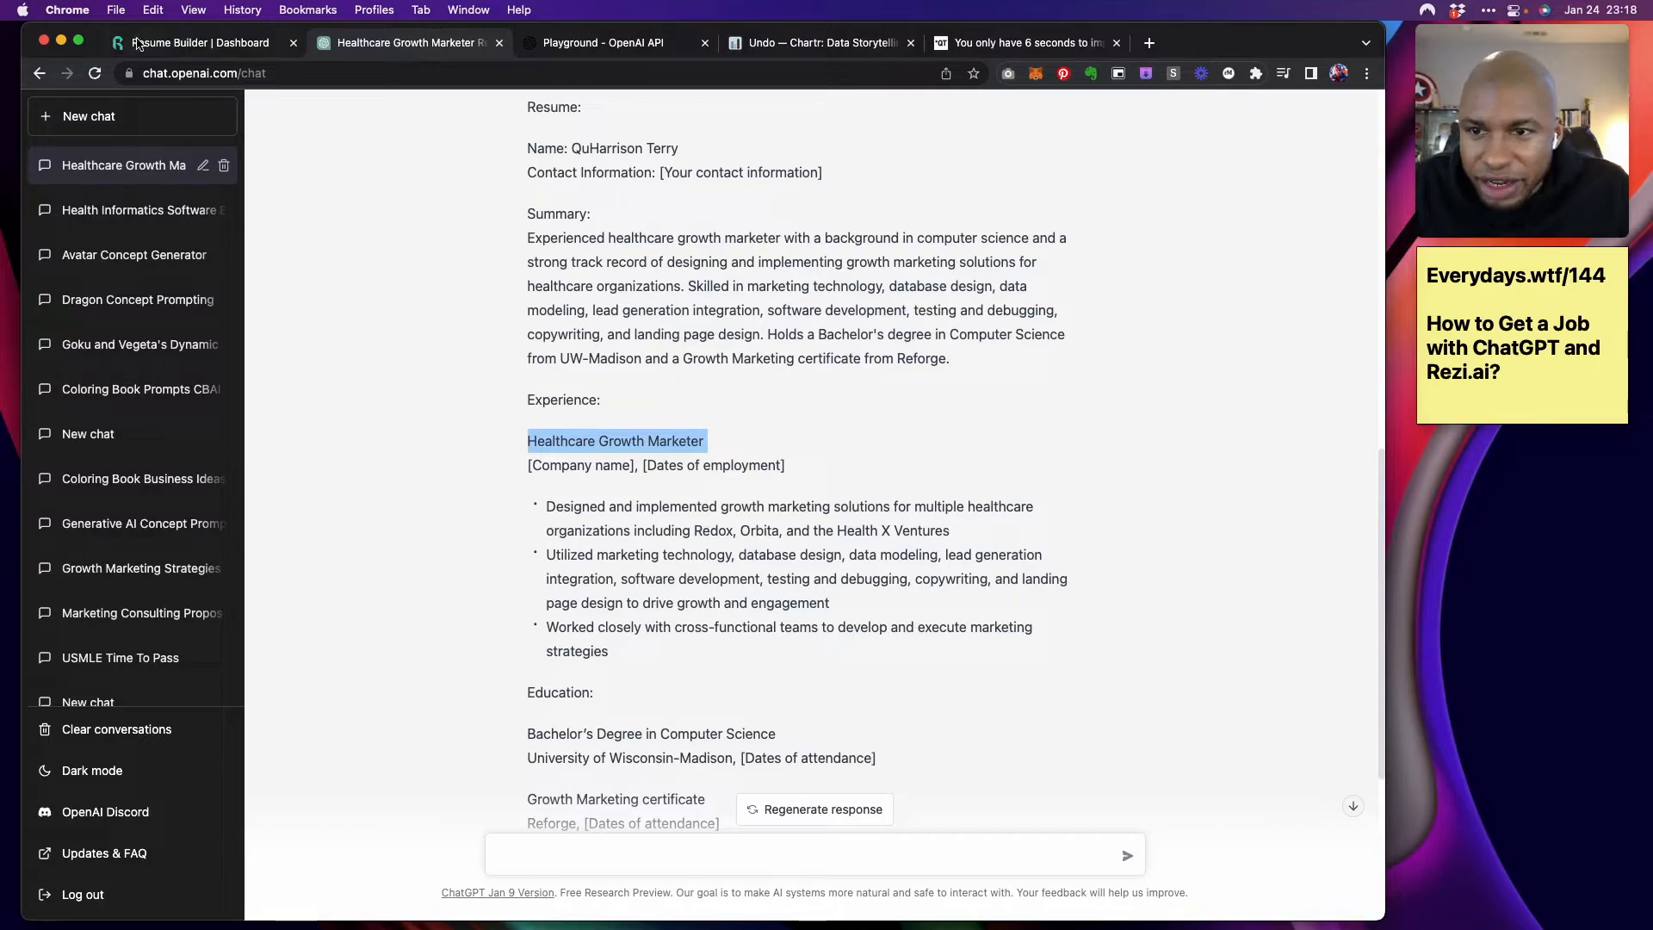
key(super+1)
key(super+v)
click(709, 350)
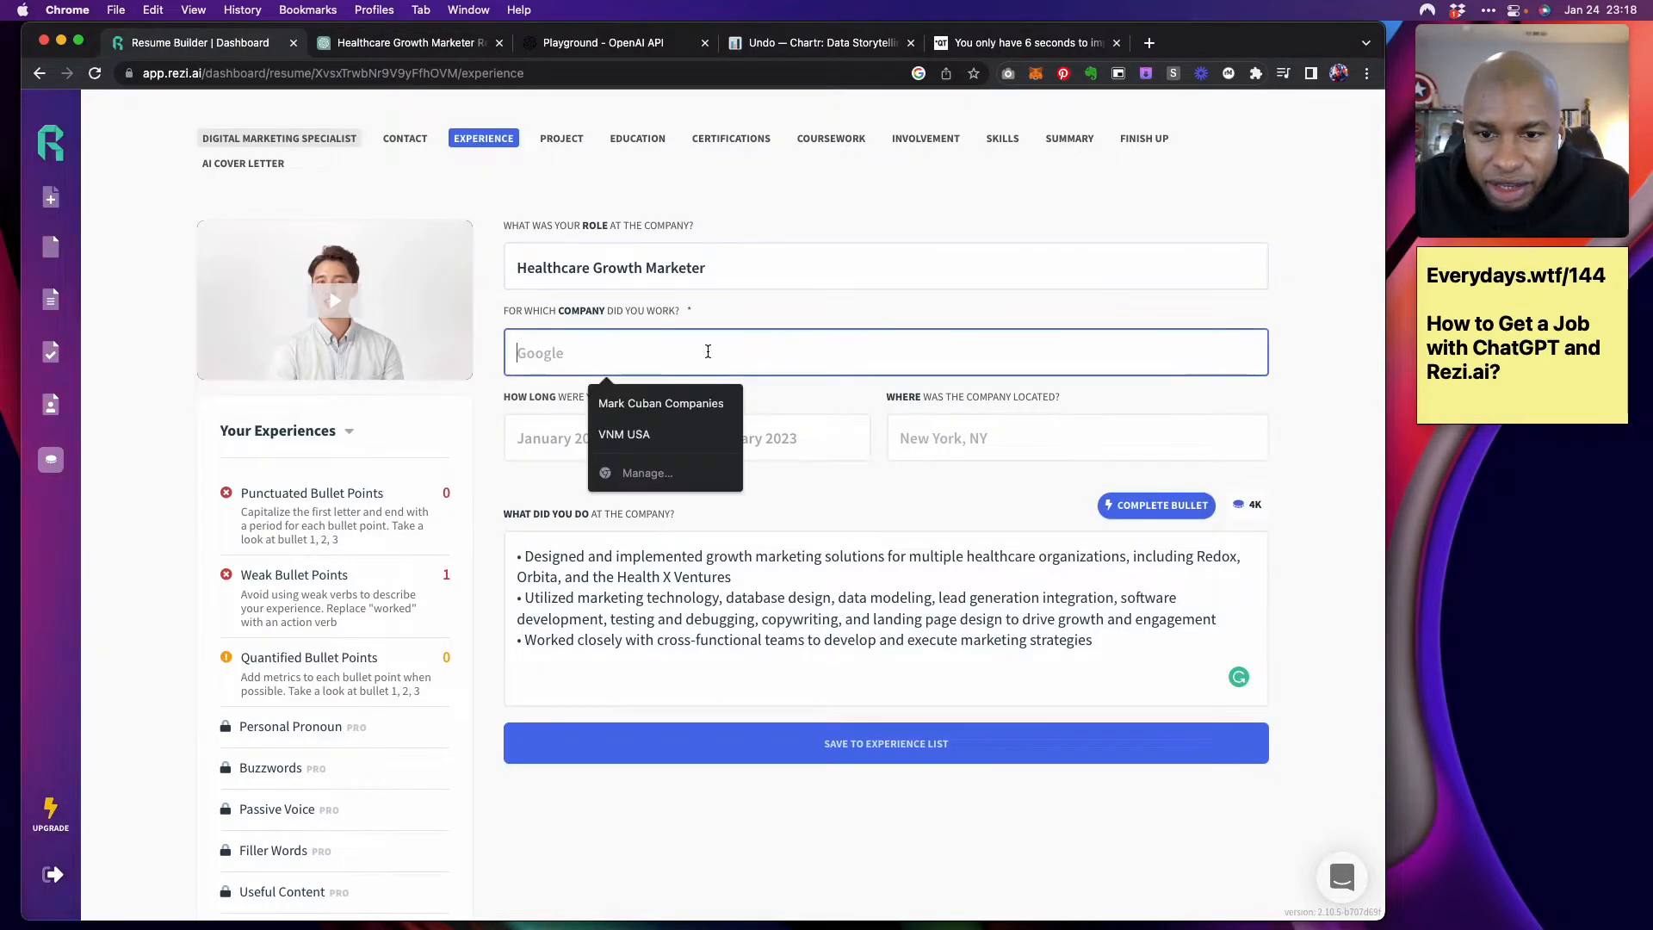
text(Redox)
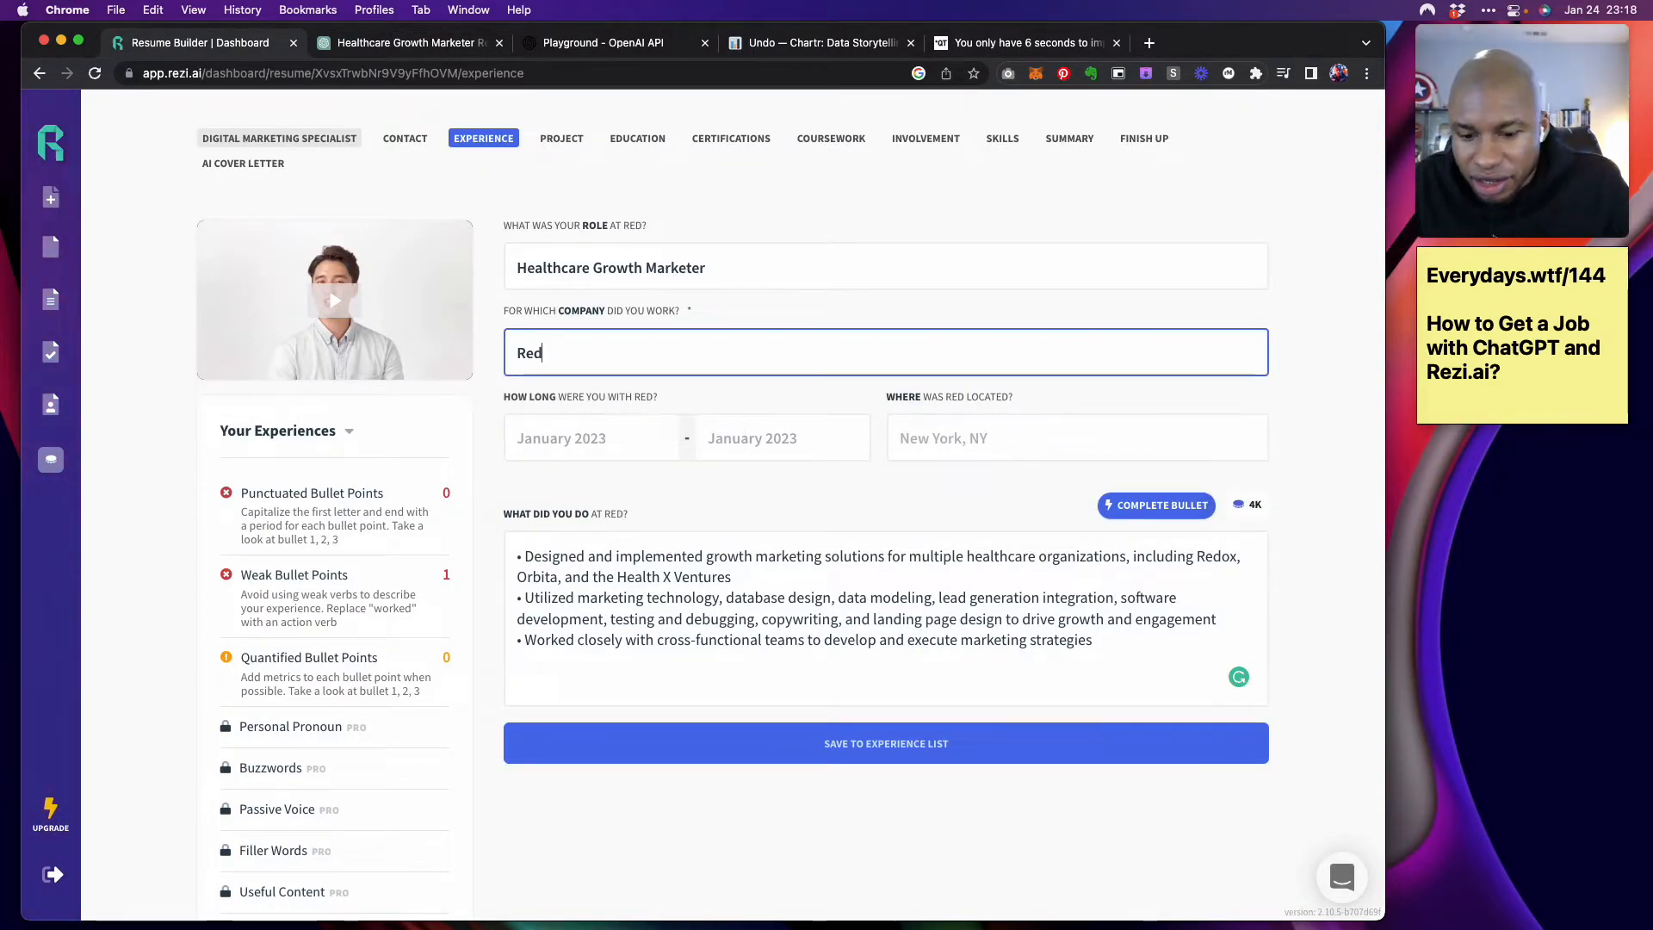
Set the Redox employment period from January 2015 to January 2019
click(620, 431)
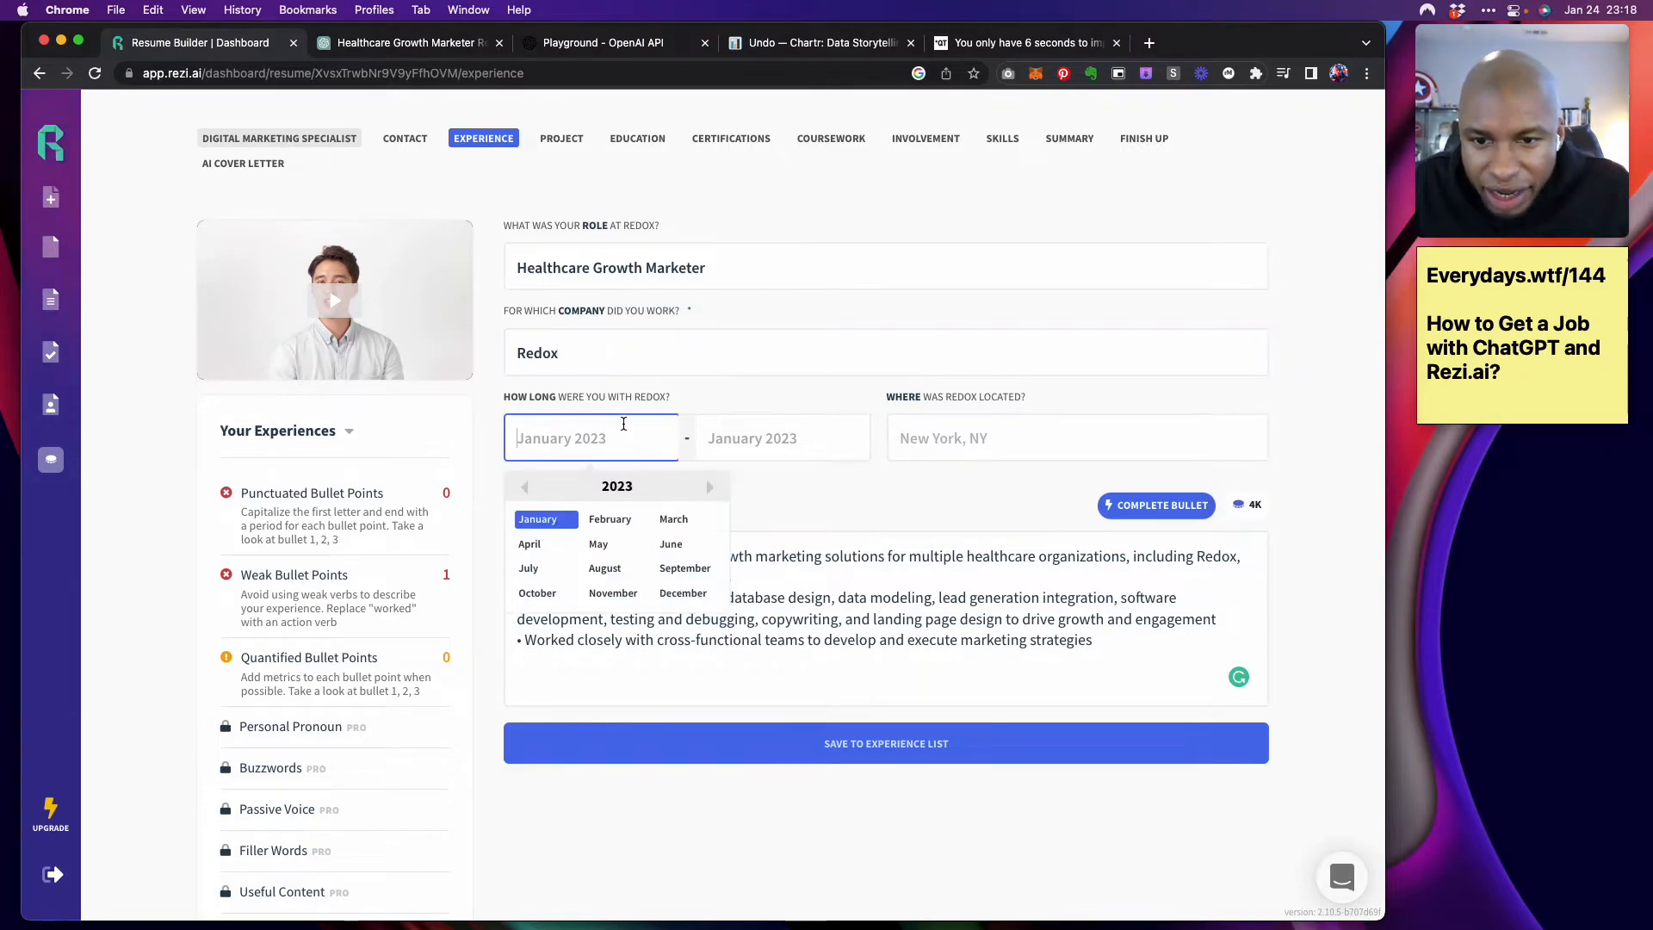
click(535, 518)
click(740, 438)
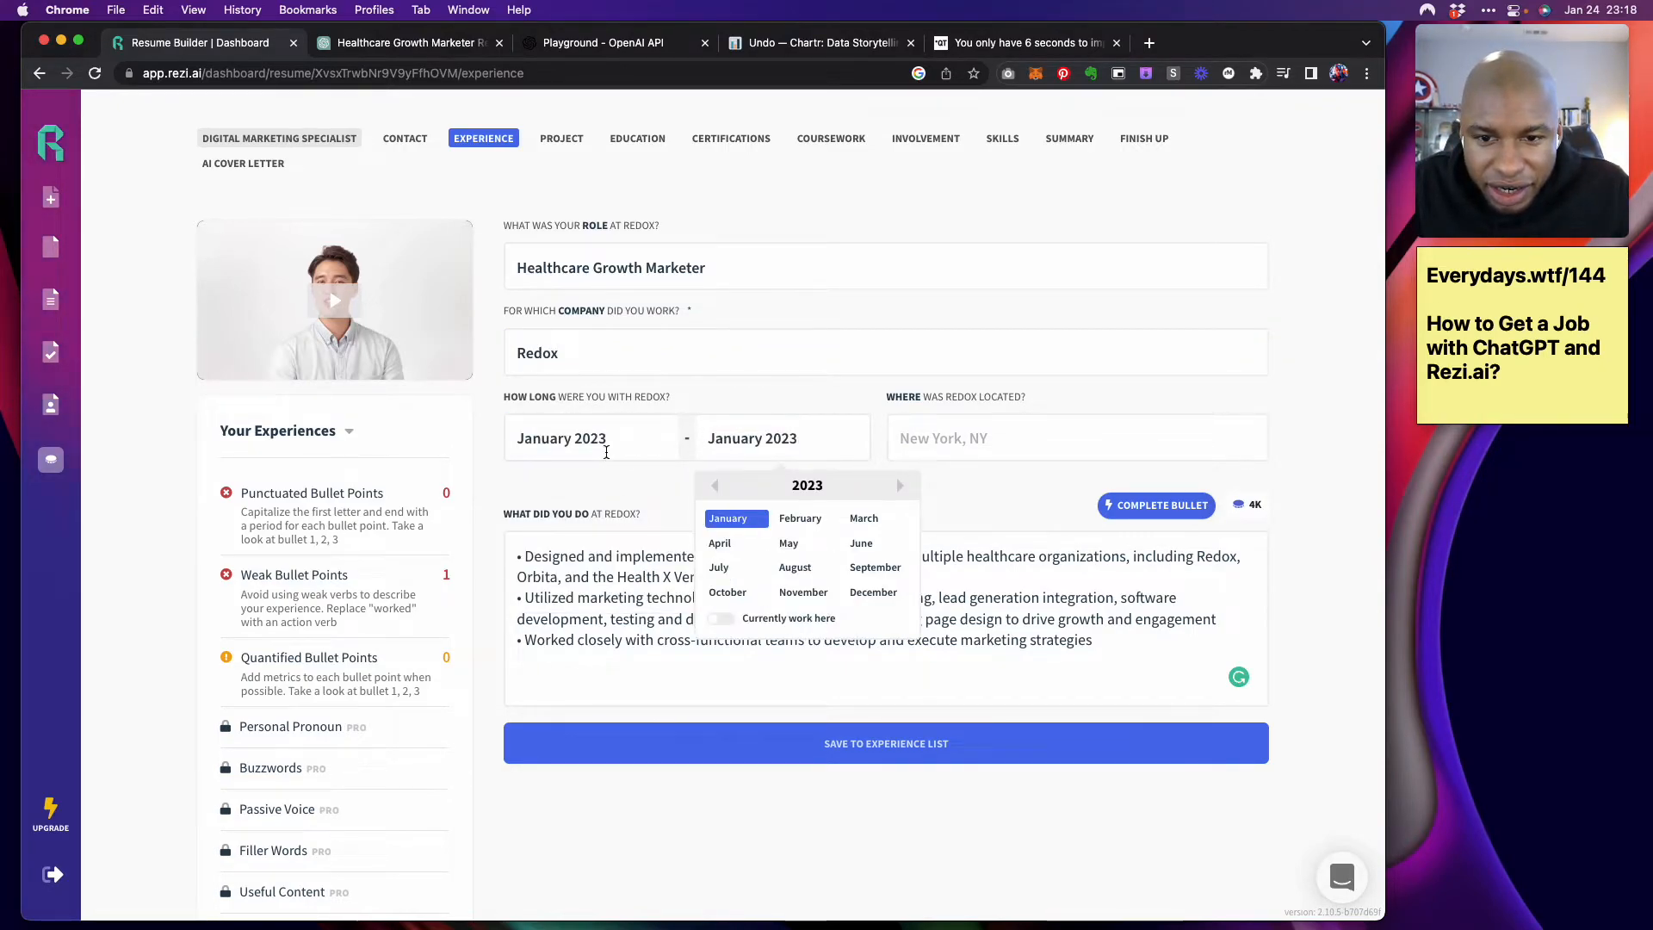
click(602, 439)
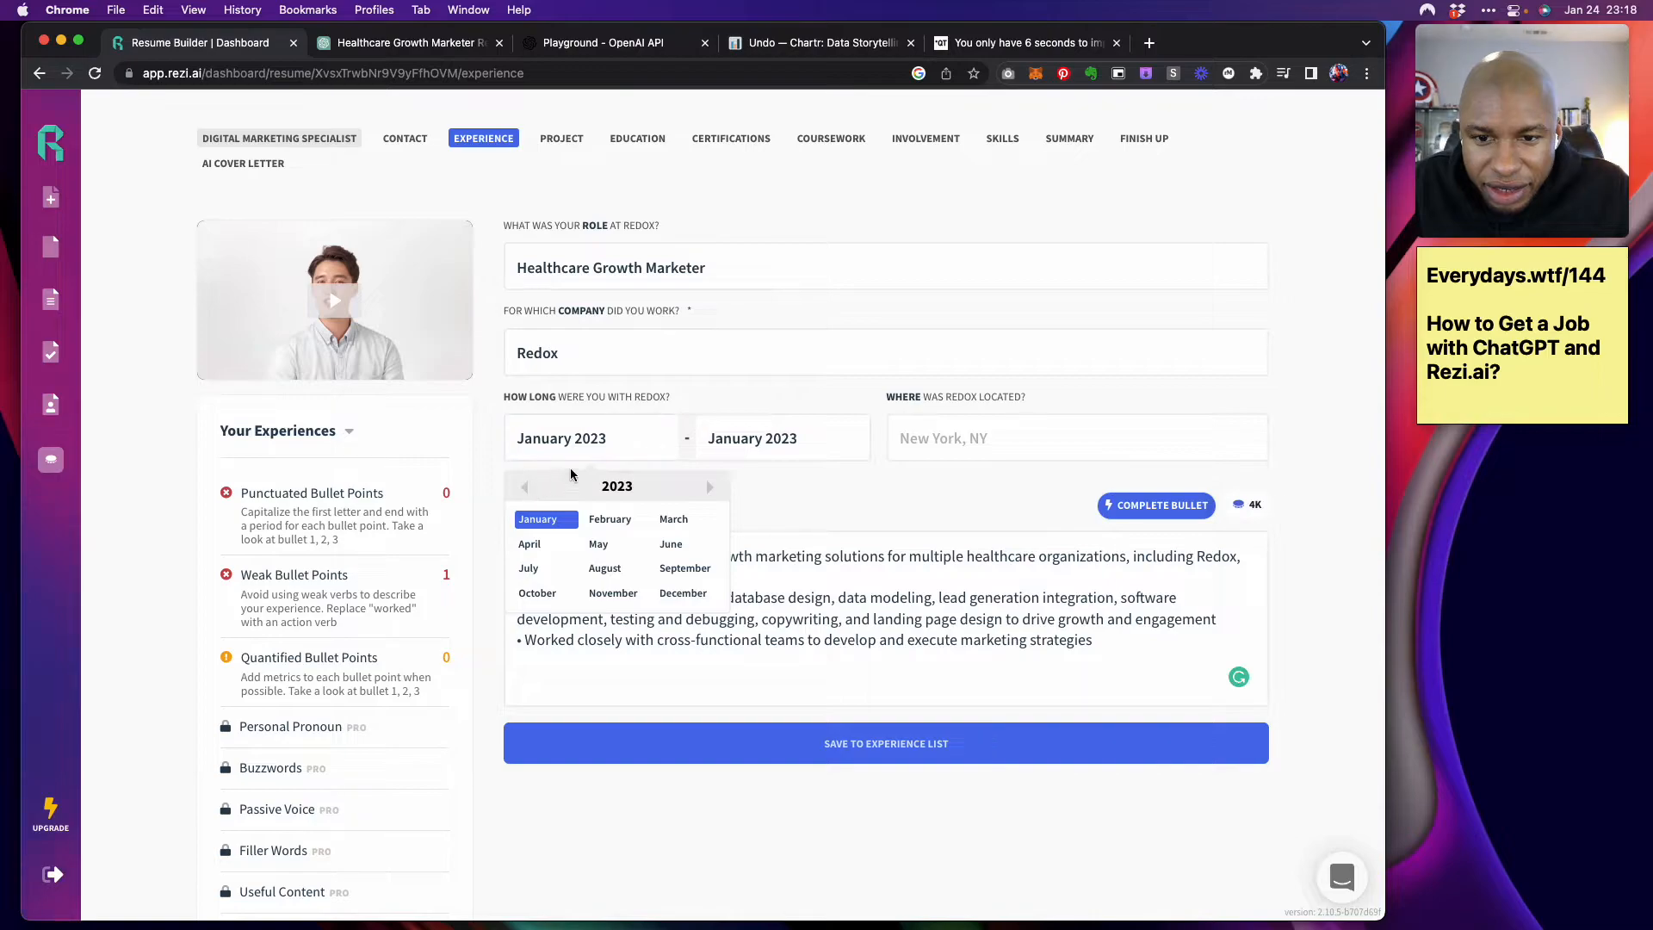
key(BackSpace)
key(BackSpace)
text(1)
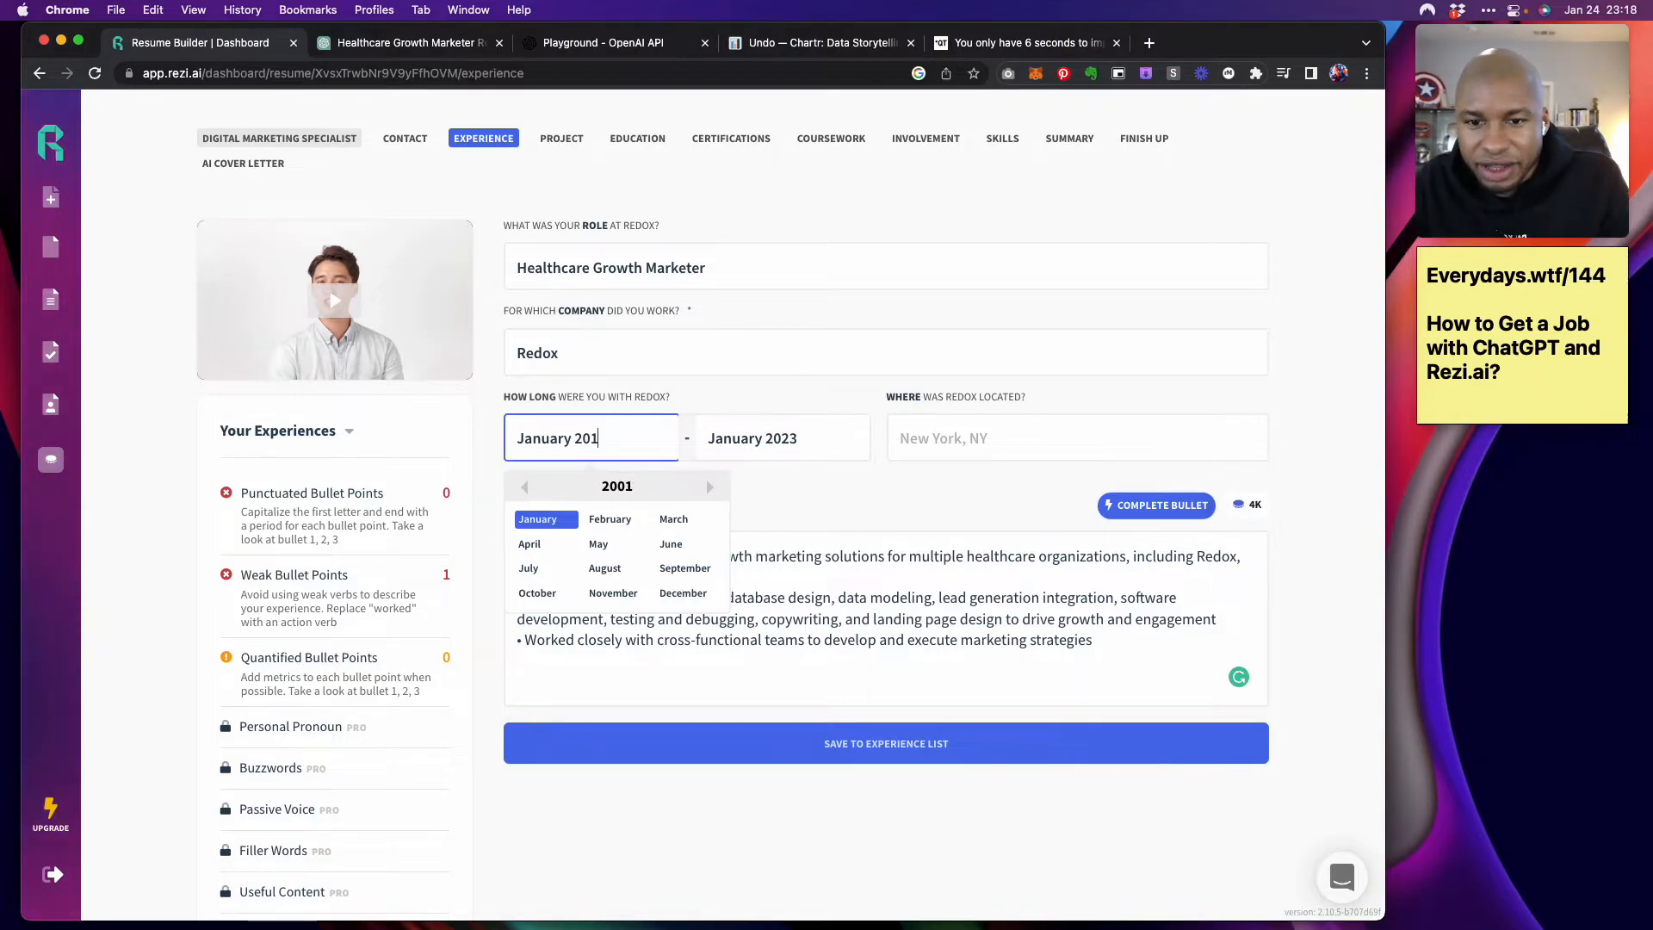
text(5)
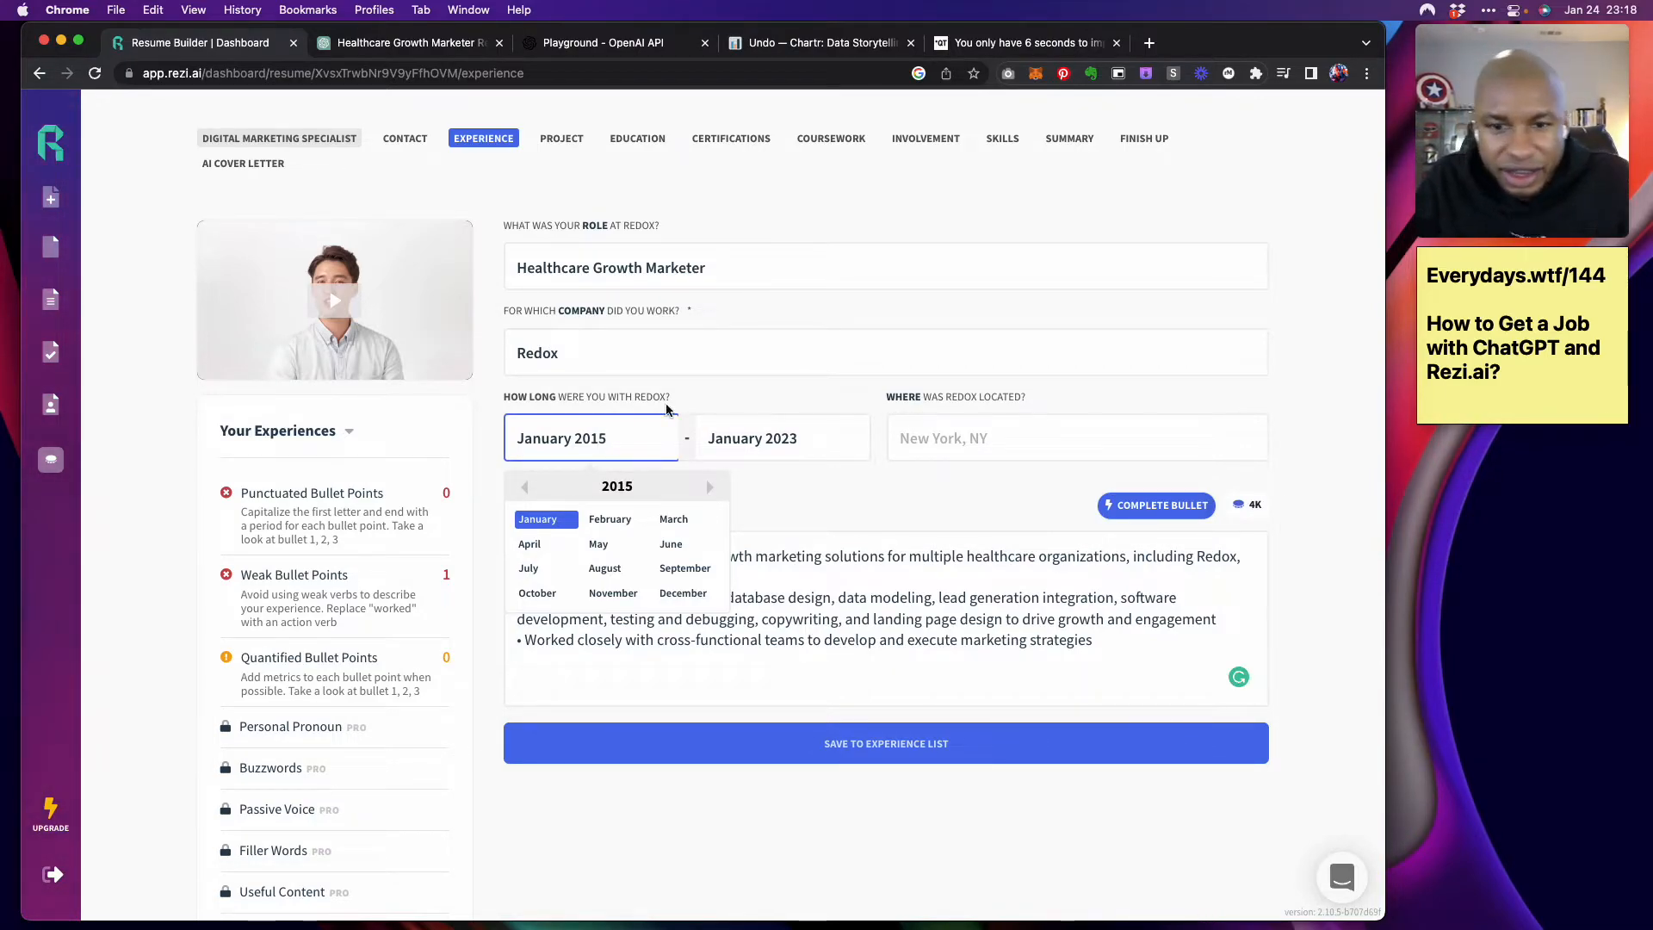
key(Tab)
double_click(783, 438)
text(2)
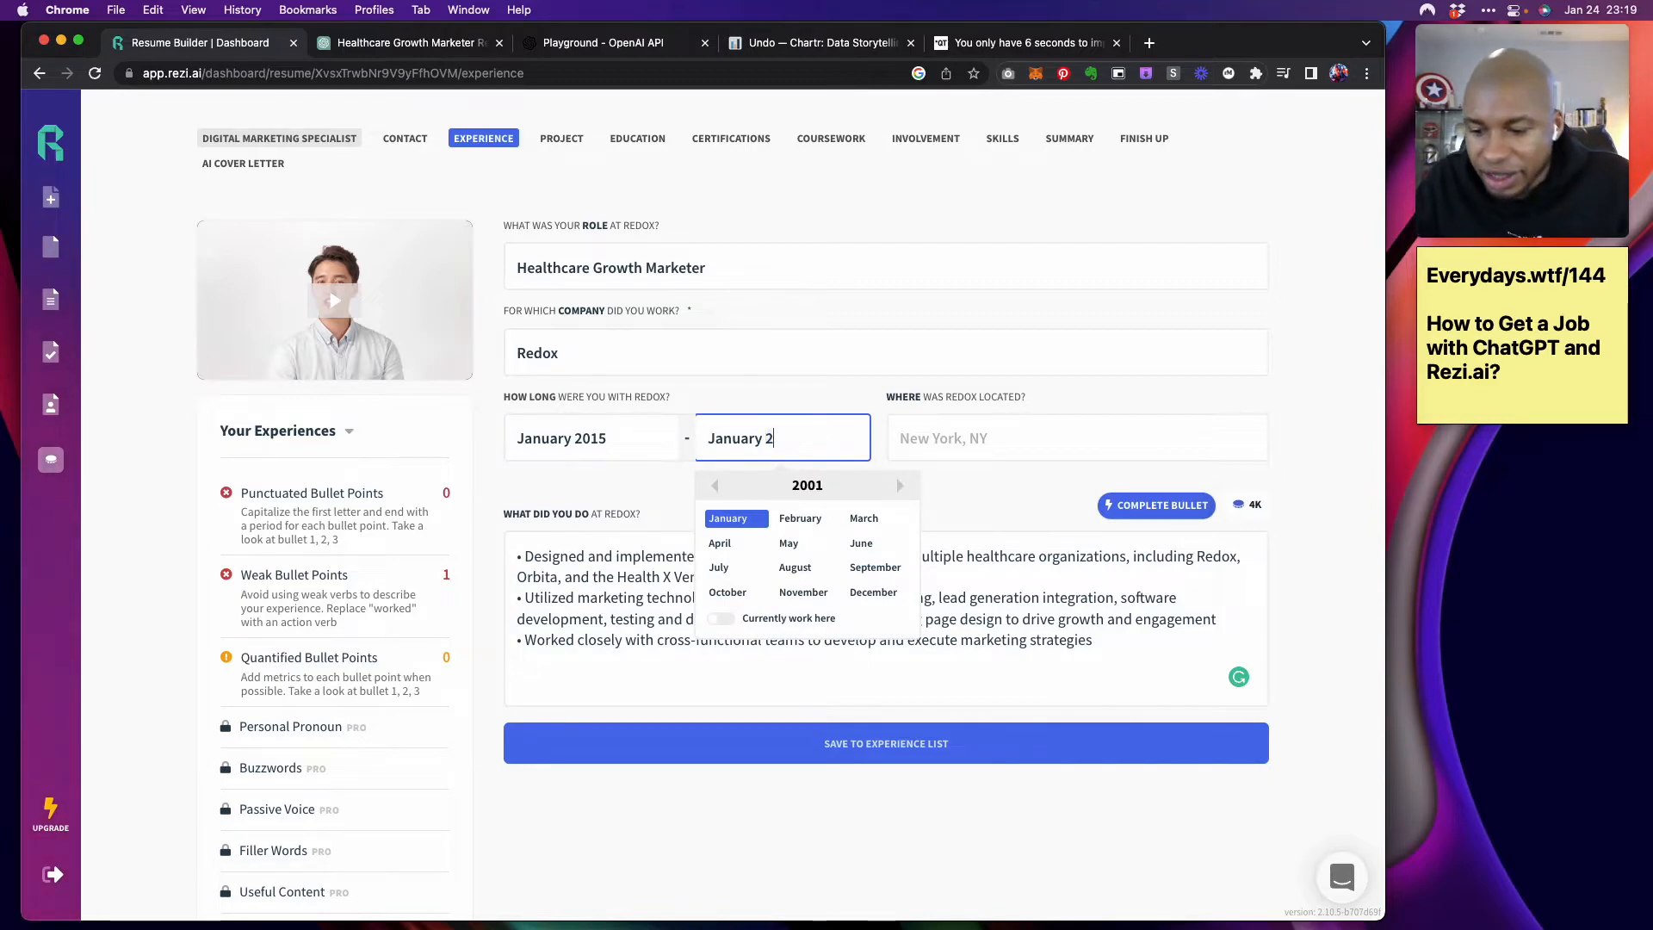
text(019)
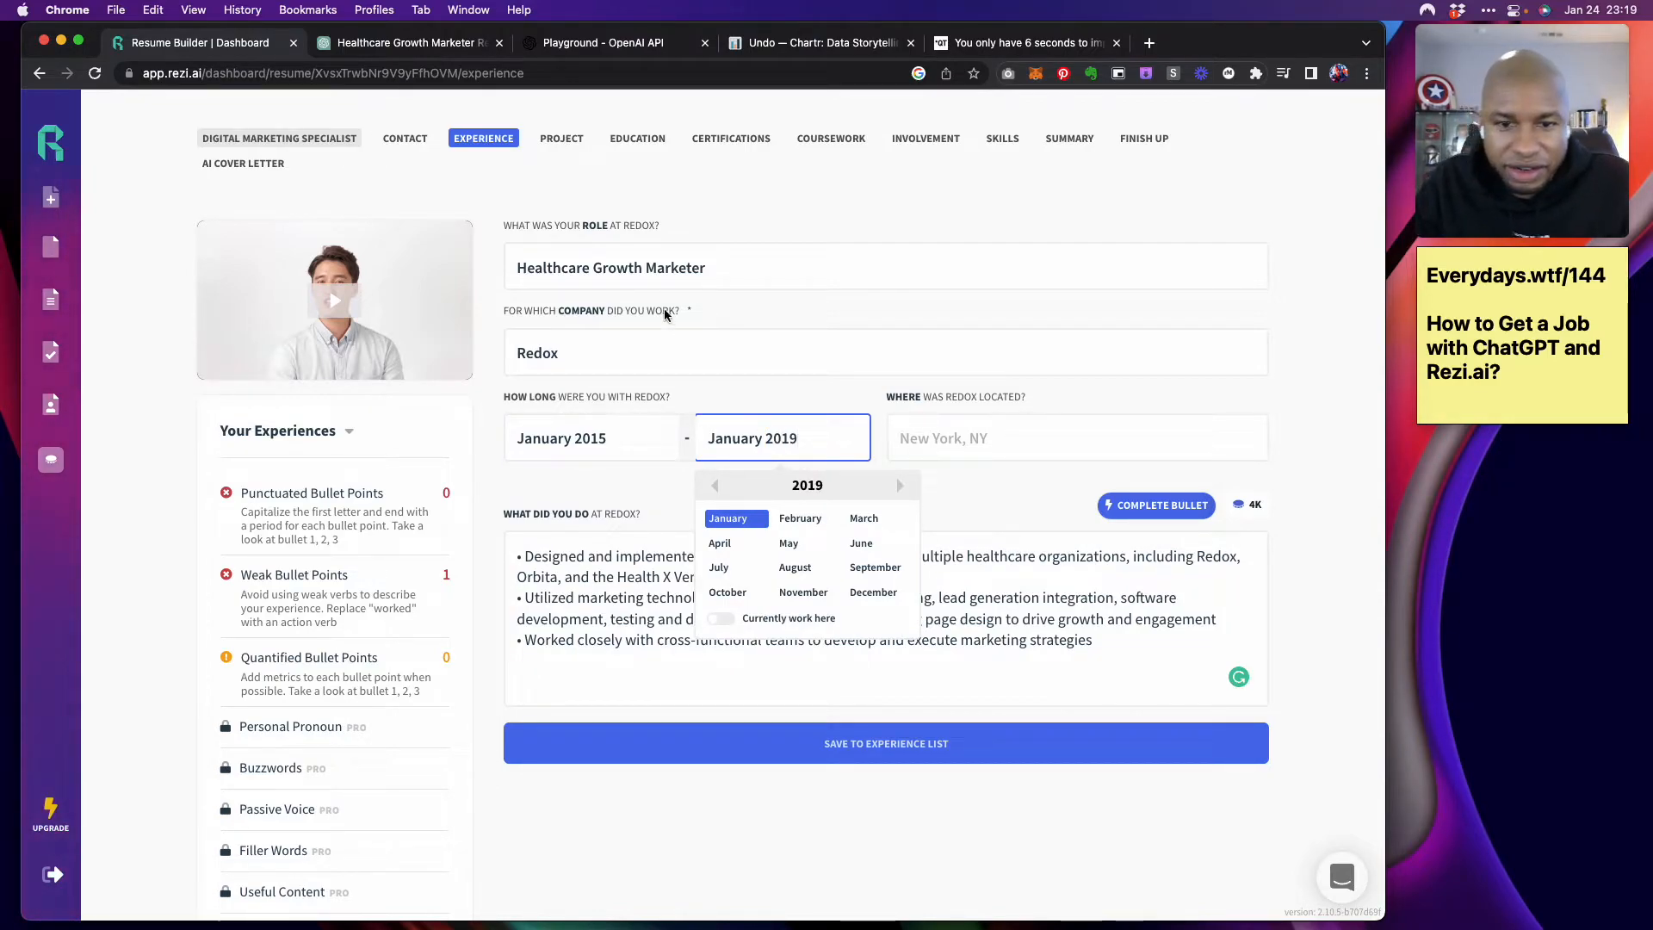
click(715, 341)
Enter Madison, WI as the location of Redox
click(915, 446)
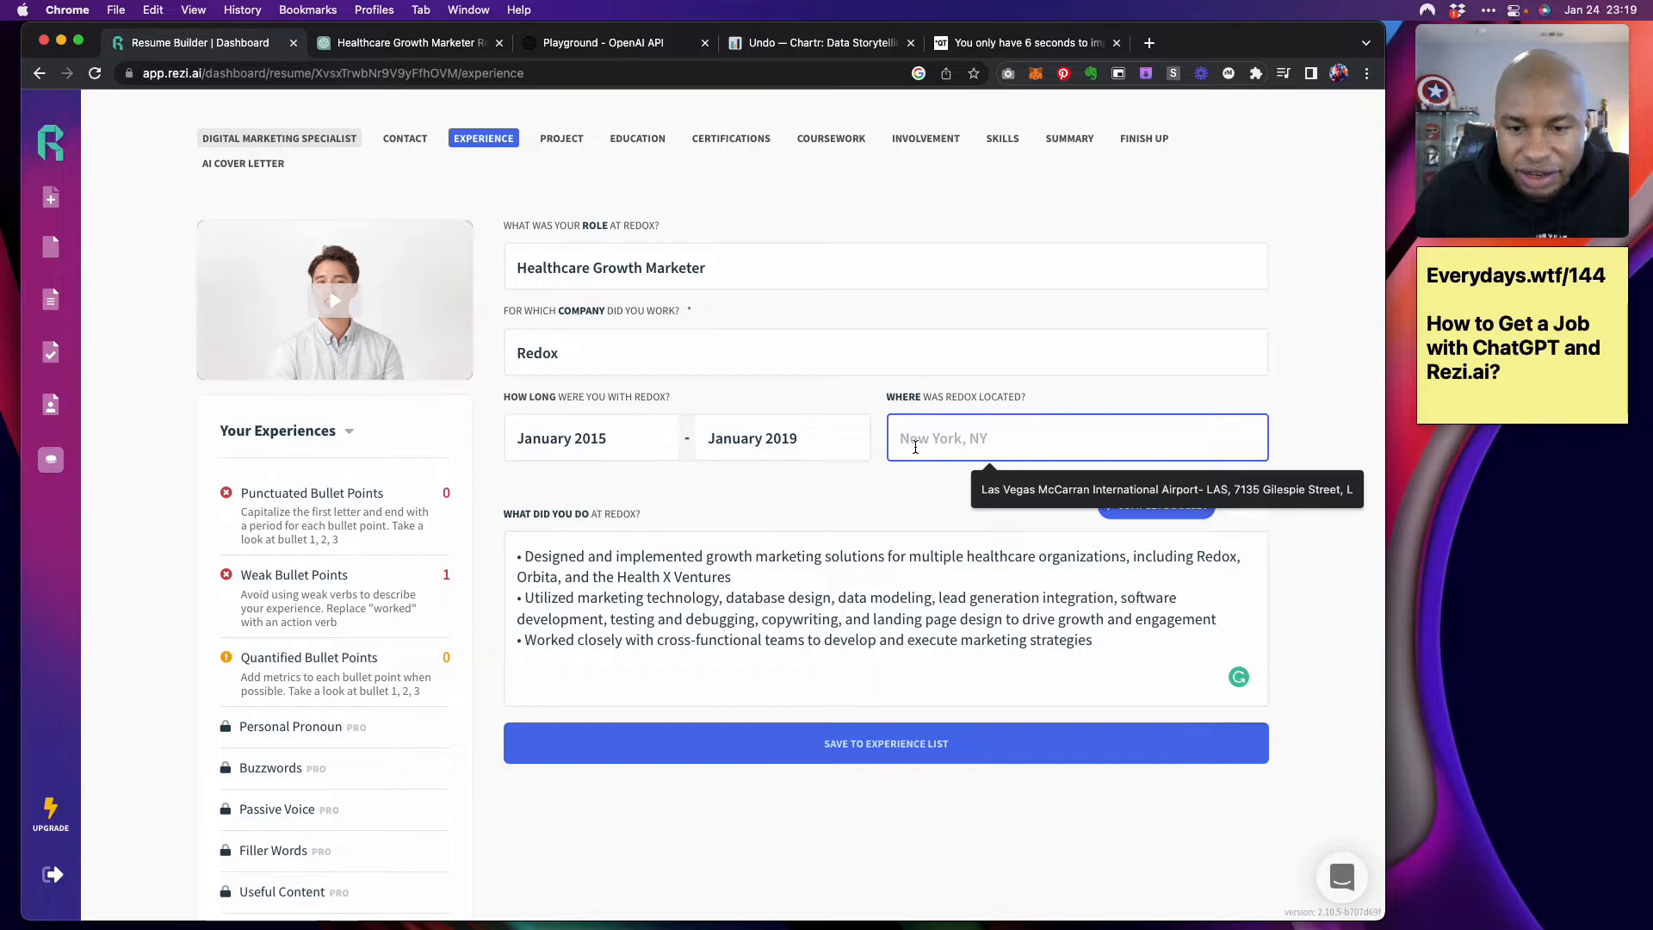
text(Madison.)
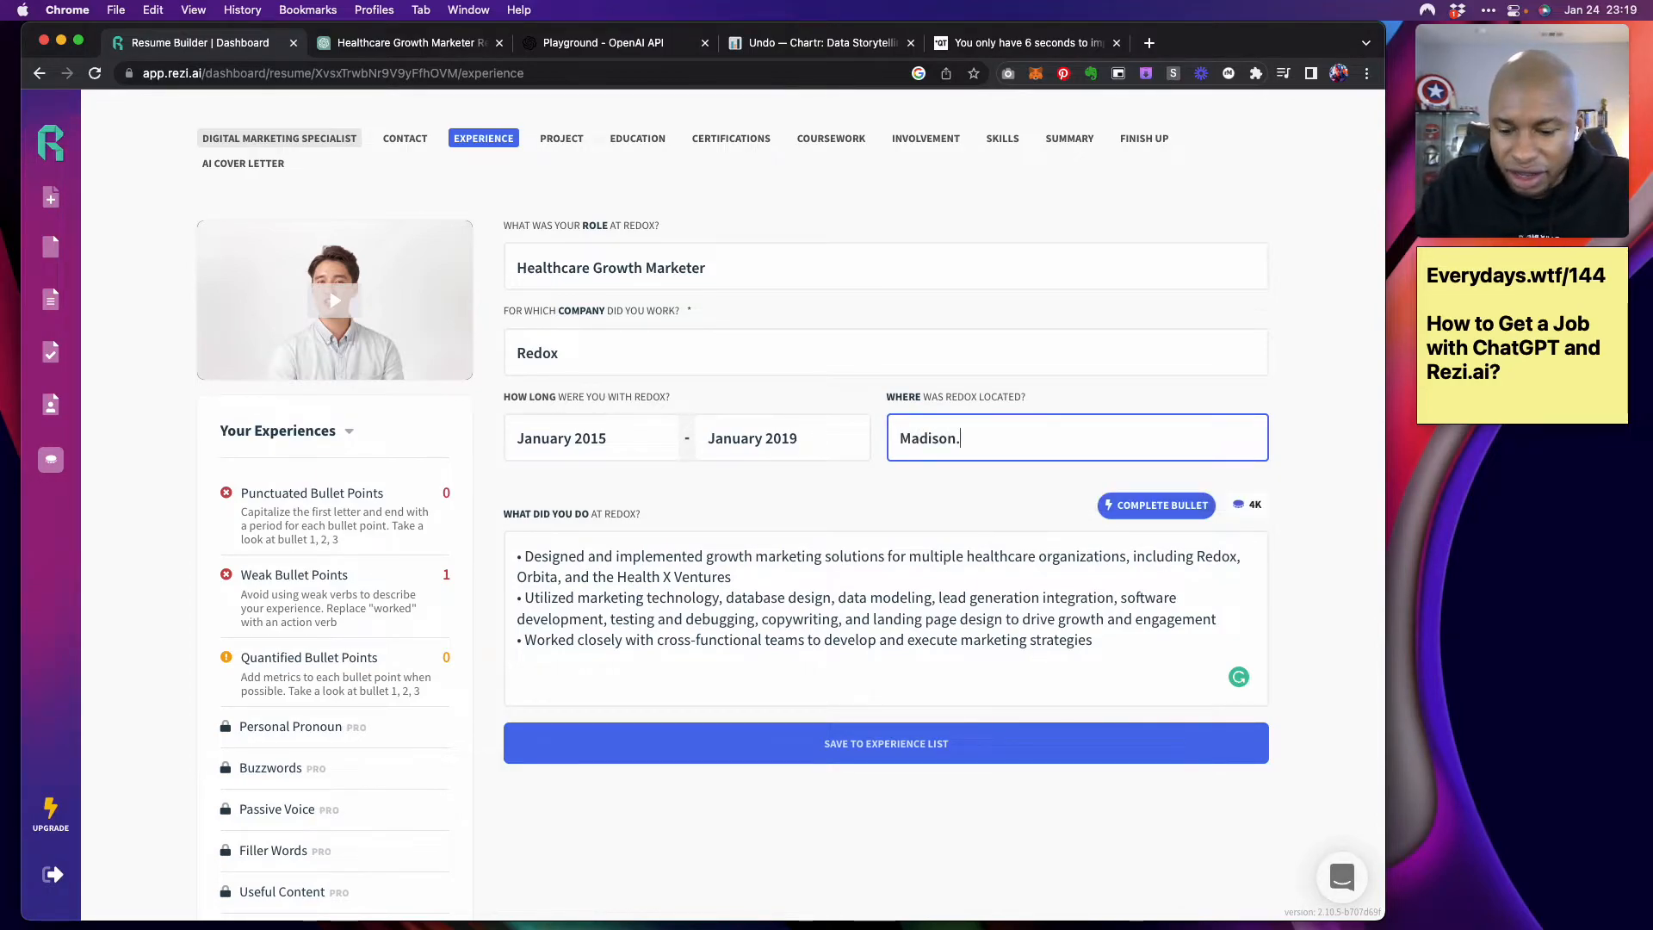
text(, WI)
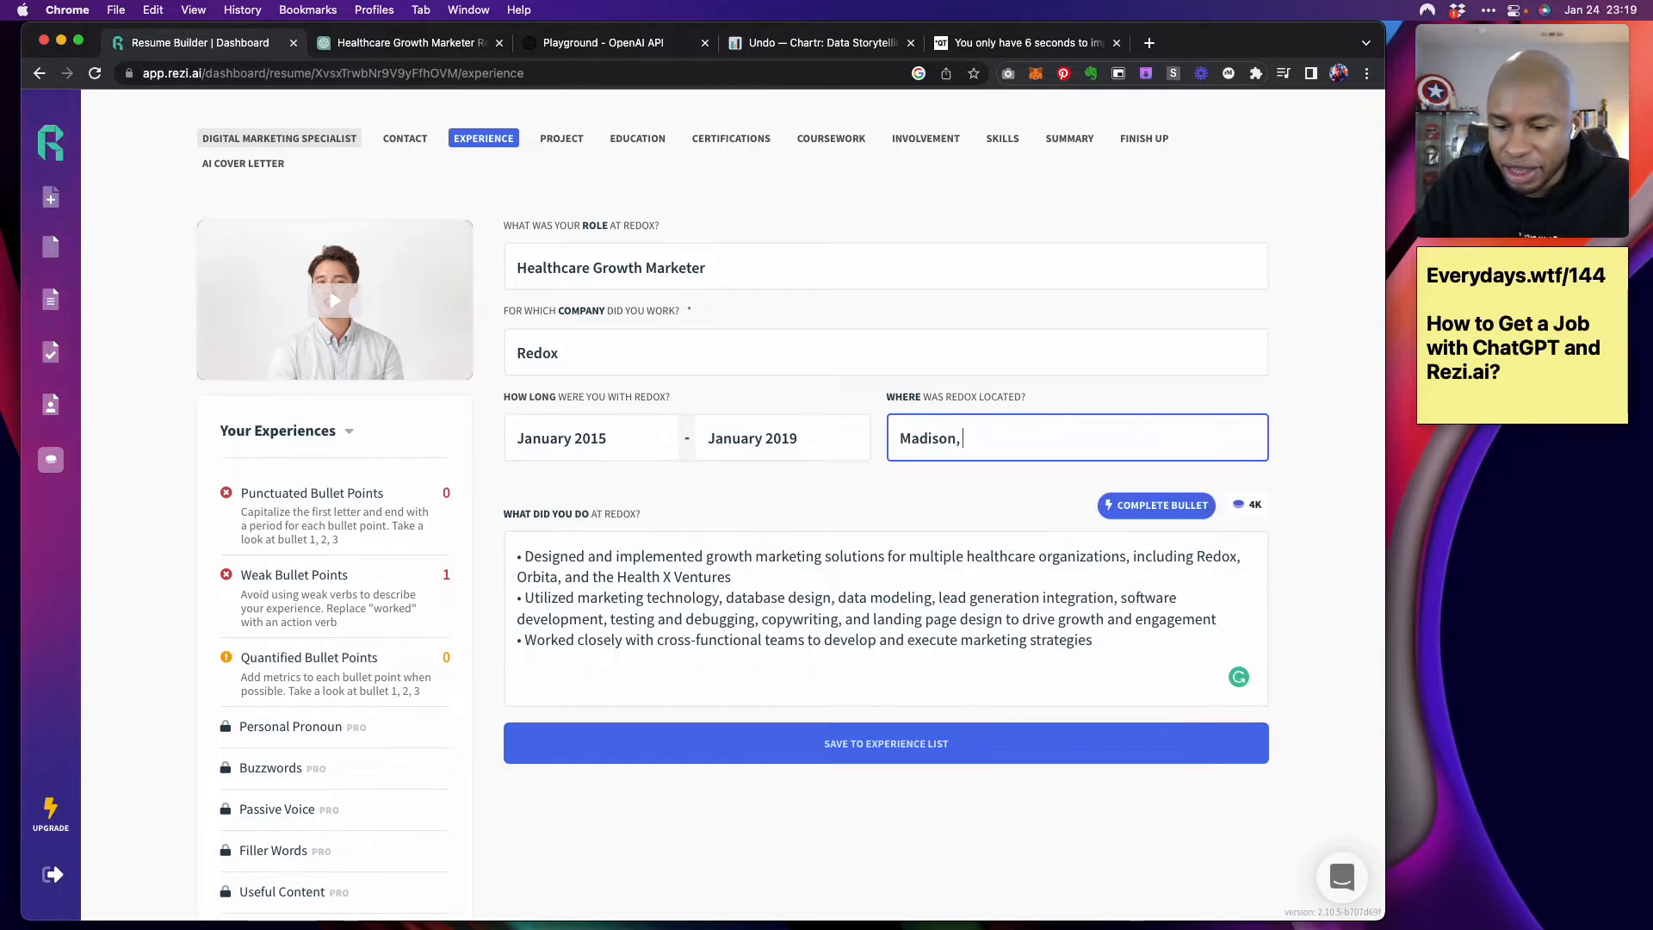
Generate an AI completion for the last Redox bullet and save the job to the experience list
click(1156, 510)
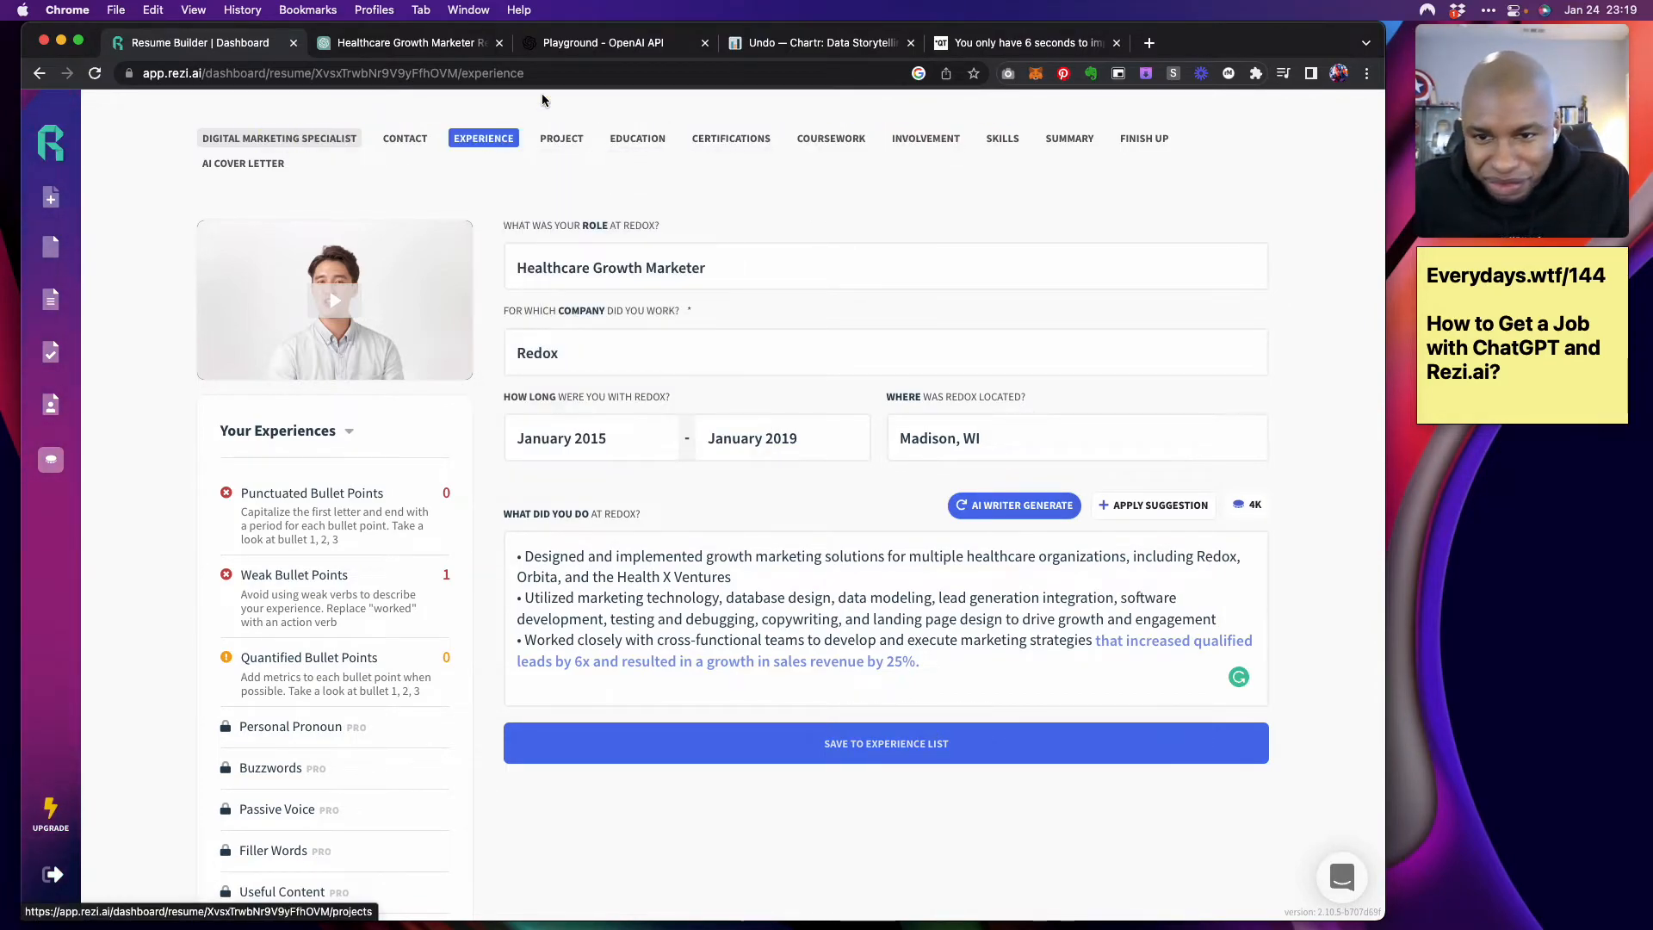
click(816, 756)
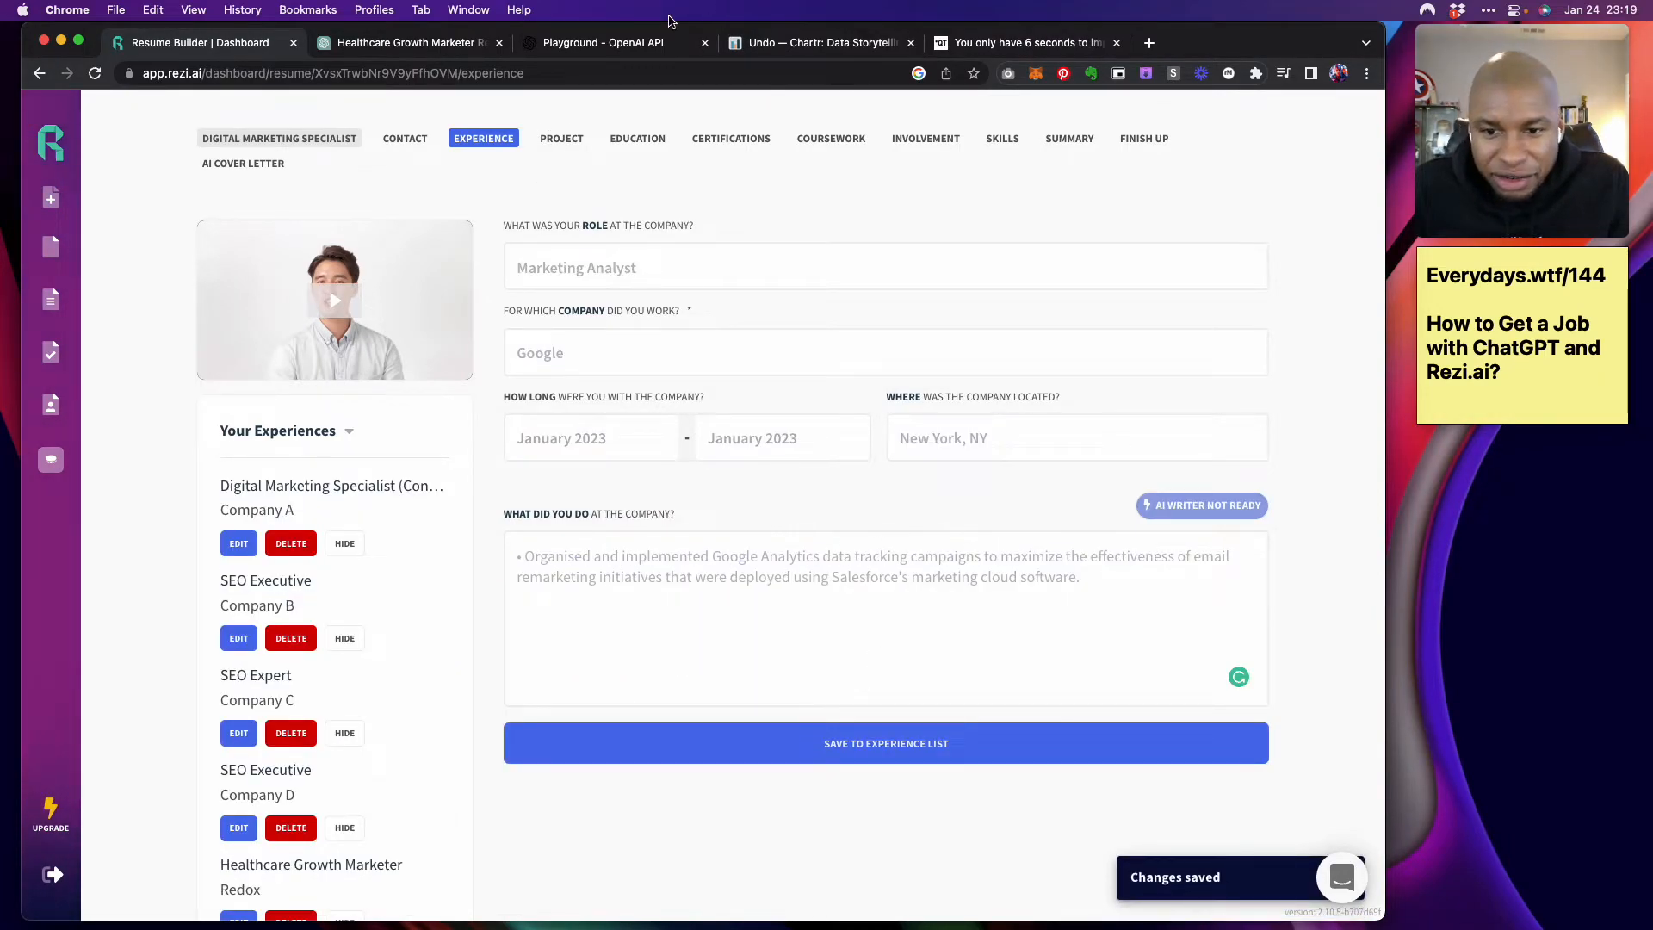
Start a project entry titled "WTF? w/" followed by the host's name
click(560, 143)
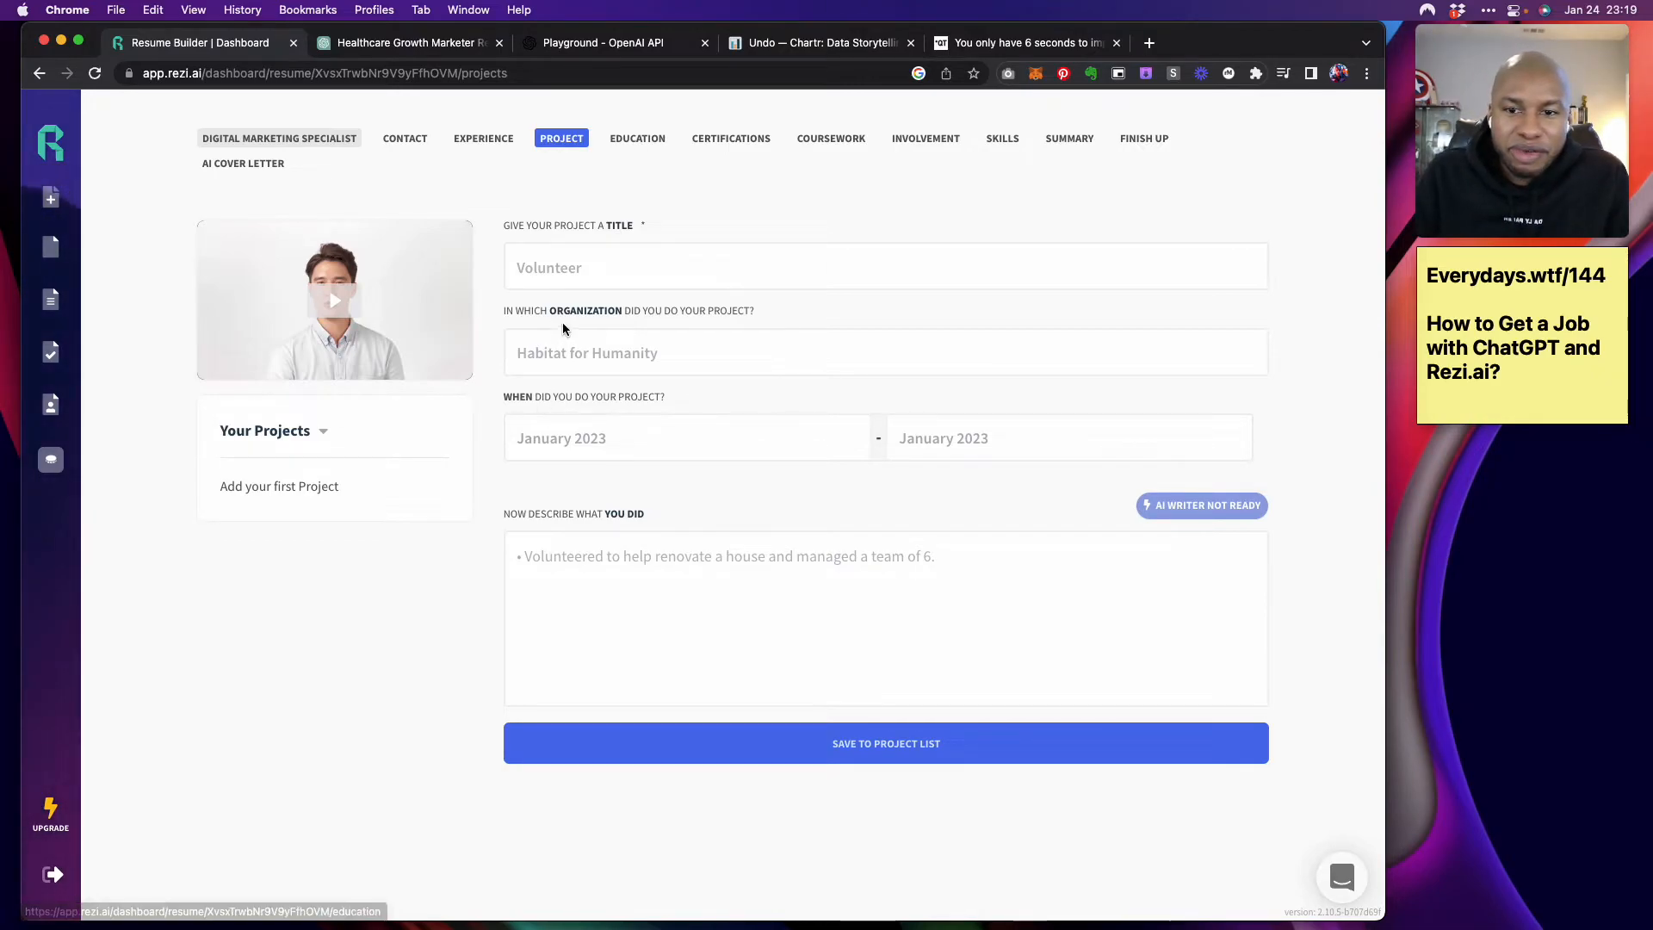
click(569, 276)
text(WT)
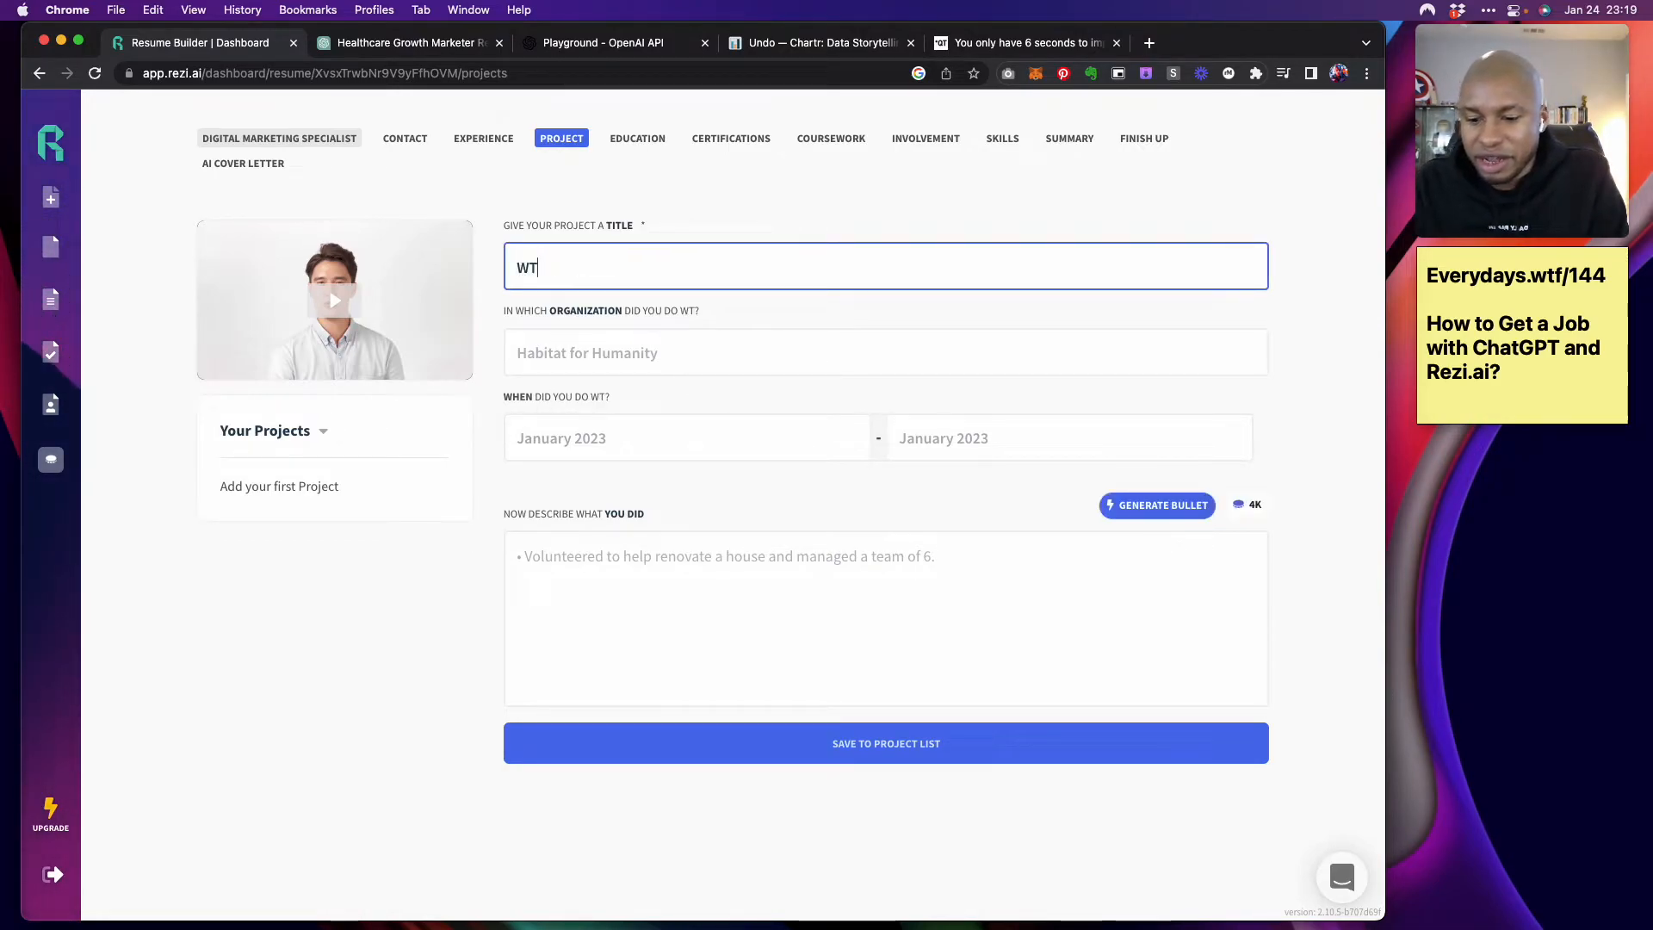
text(F? w/ Wu)
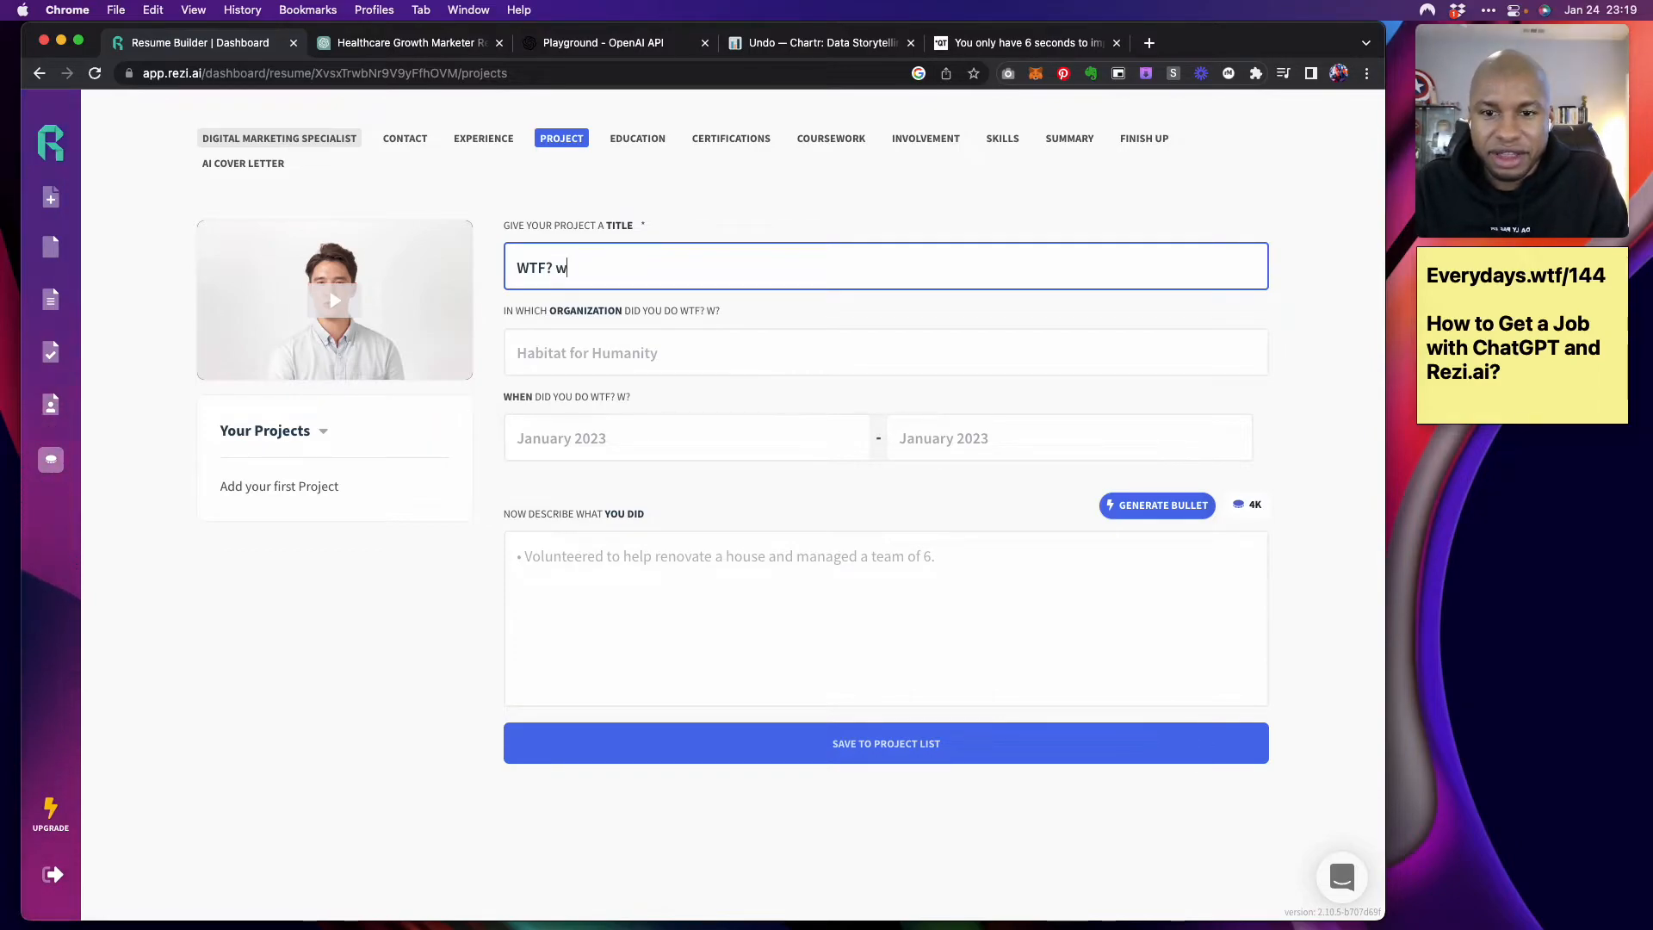
key(BackSpace)
key(BackSpace)
text(Qru)
key(BackSpace)
key(BackSpace)
text(ui)
key(BackSpace)
text(Harrison)
Set the project's organization to Research
click(619, 365)
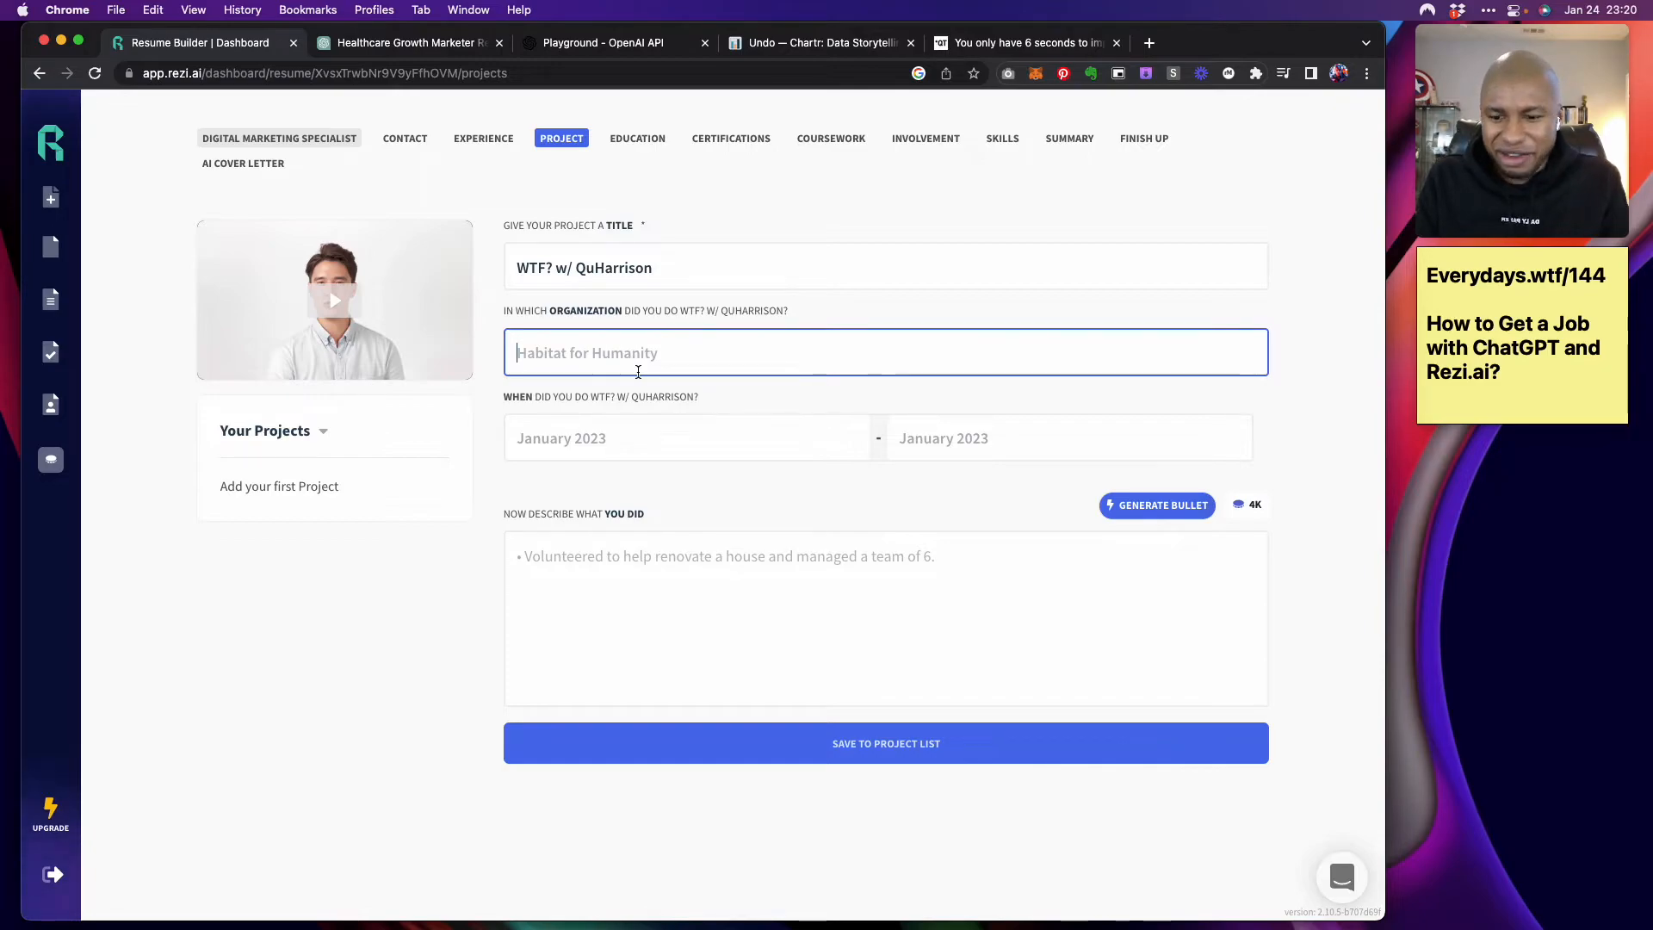
text(Self)
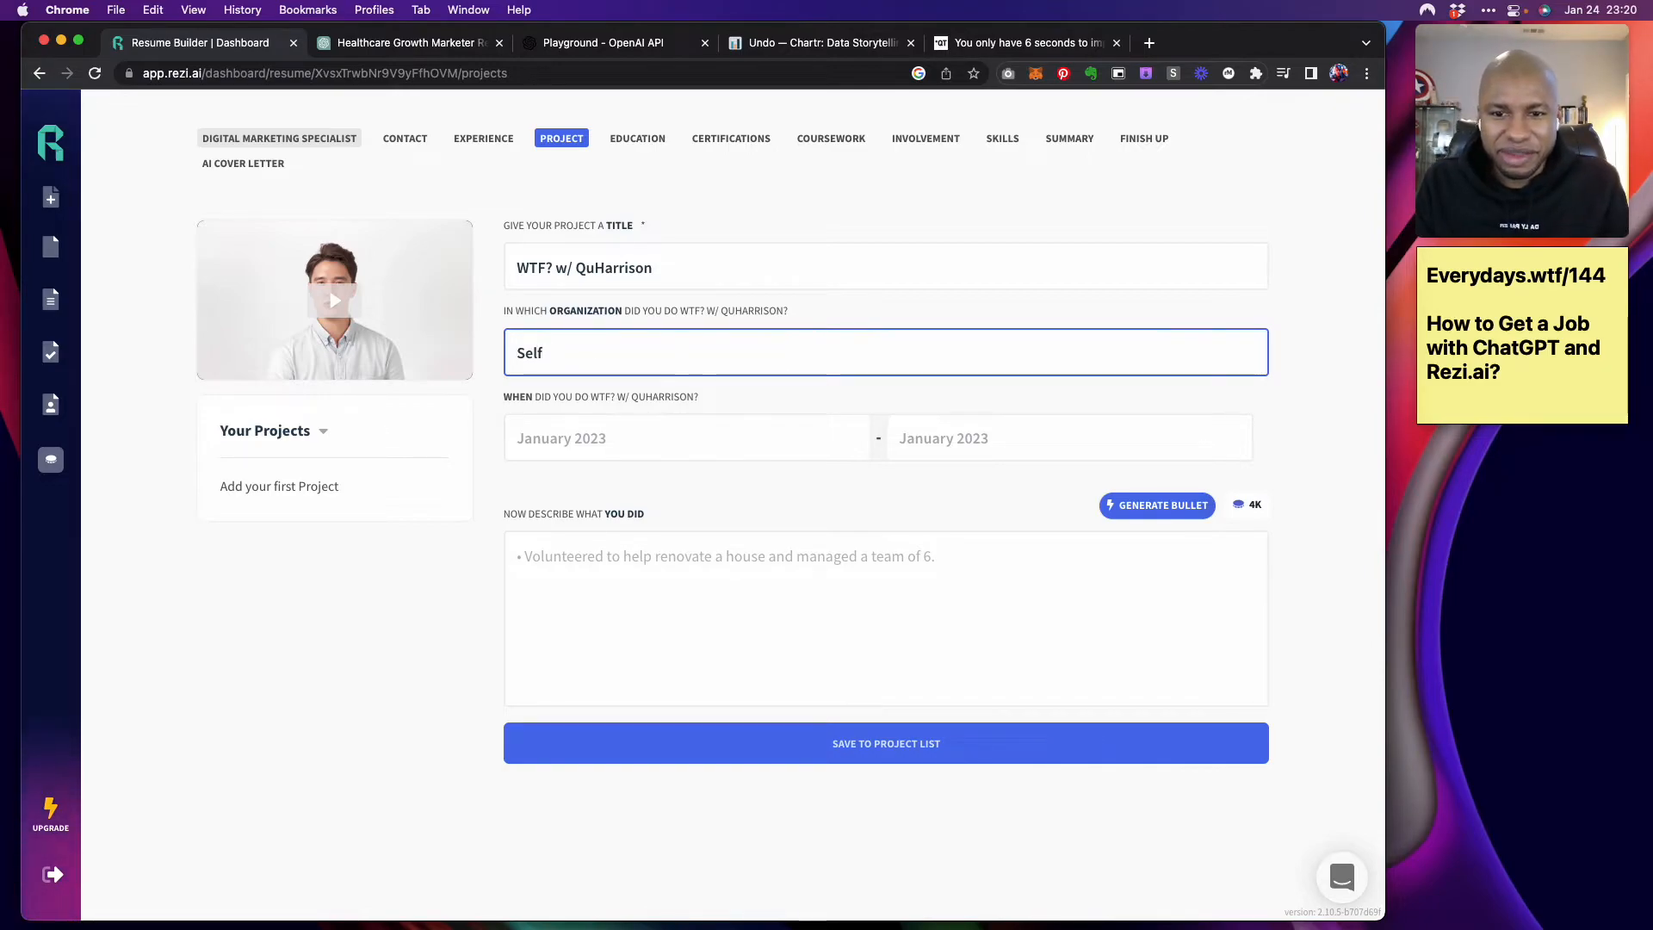
click(620, 573)
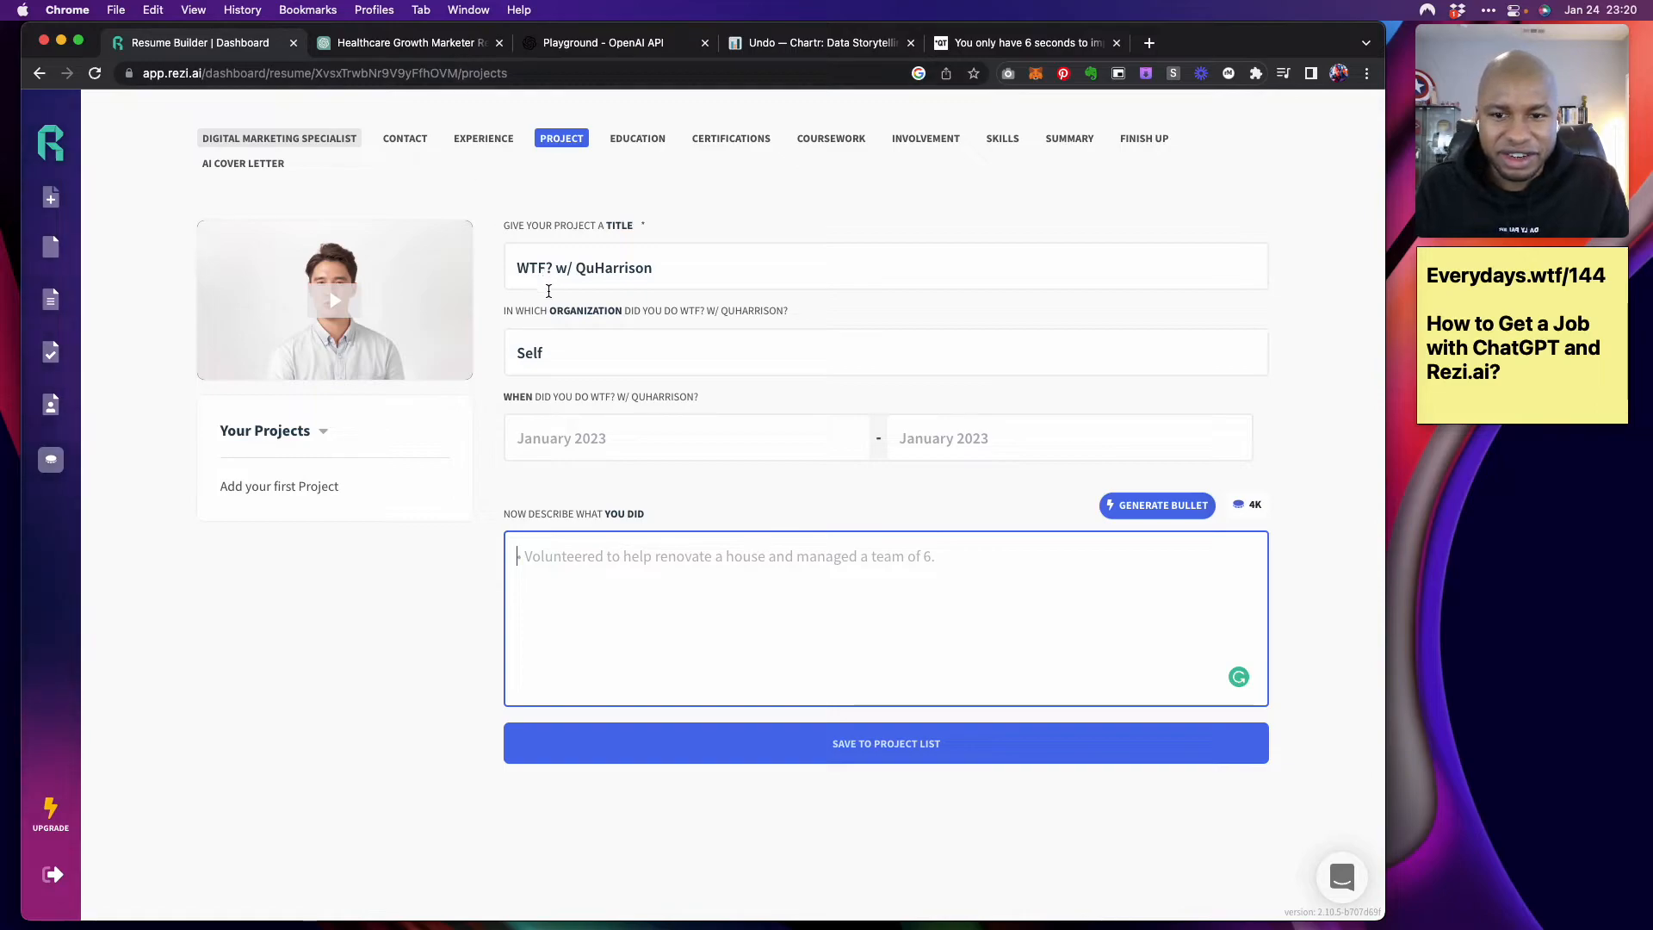
double_click(530, 353)
text(Researcgh)
key(BackSpace)
key(BackSpace)
text(h)
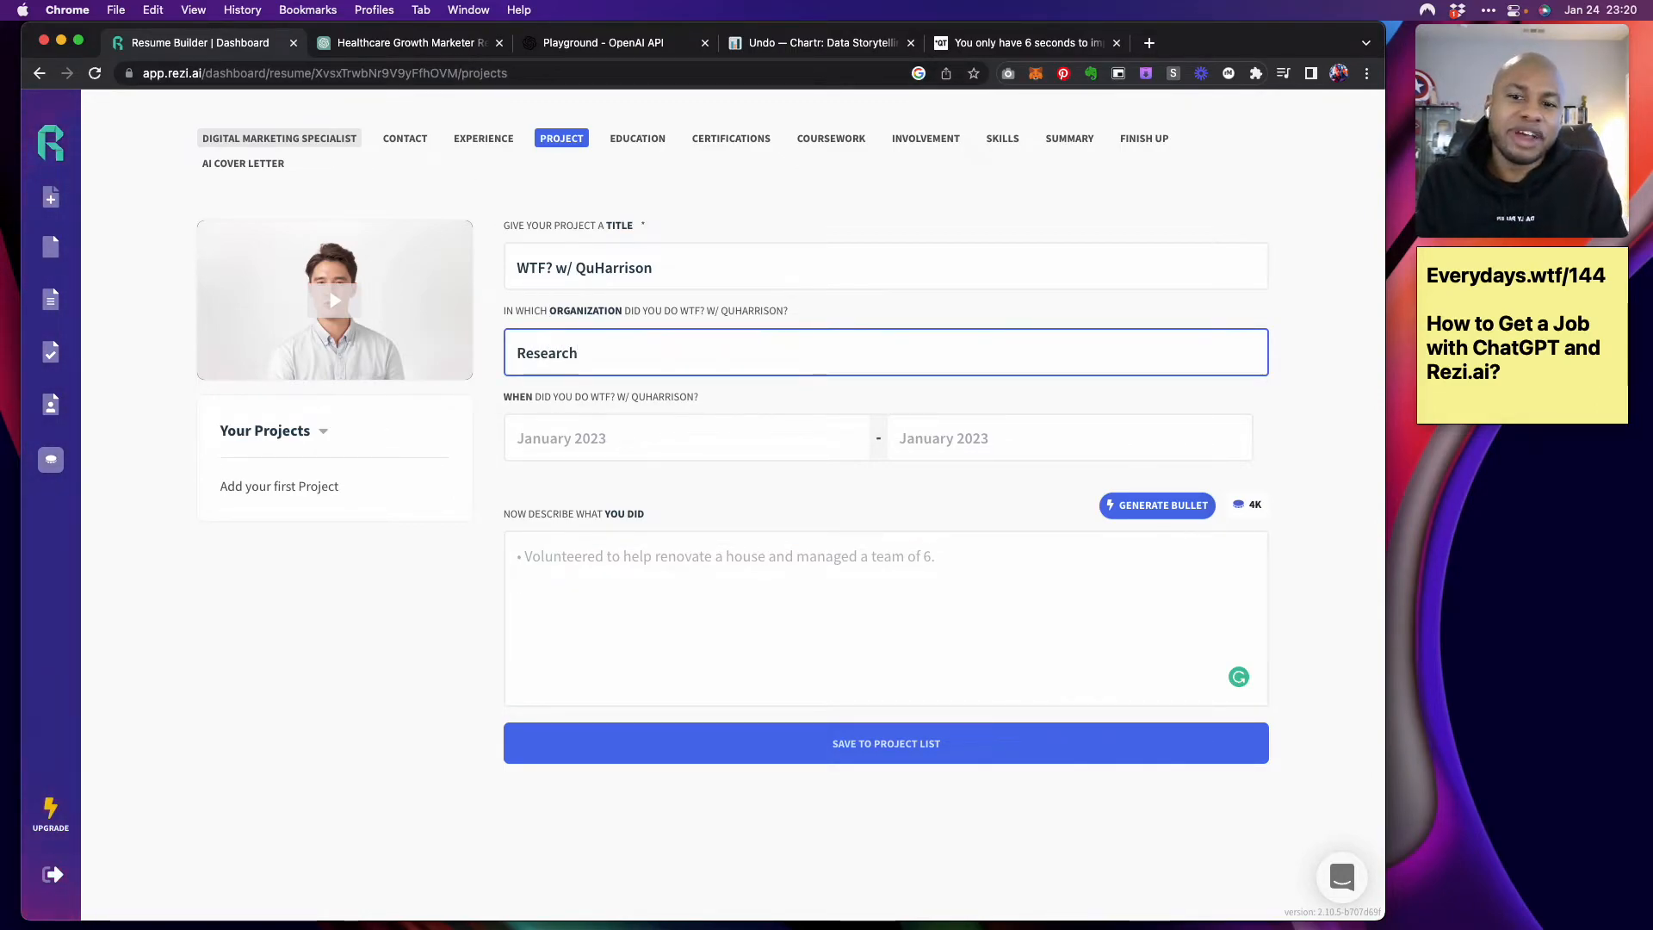
Discard the unsaved project entry and continue to the education section
click(669, 594)
text(W)
key(BackSpace)
key(BackSpace)
key(BackSpace)
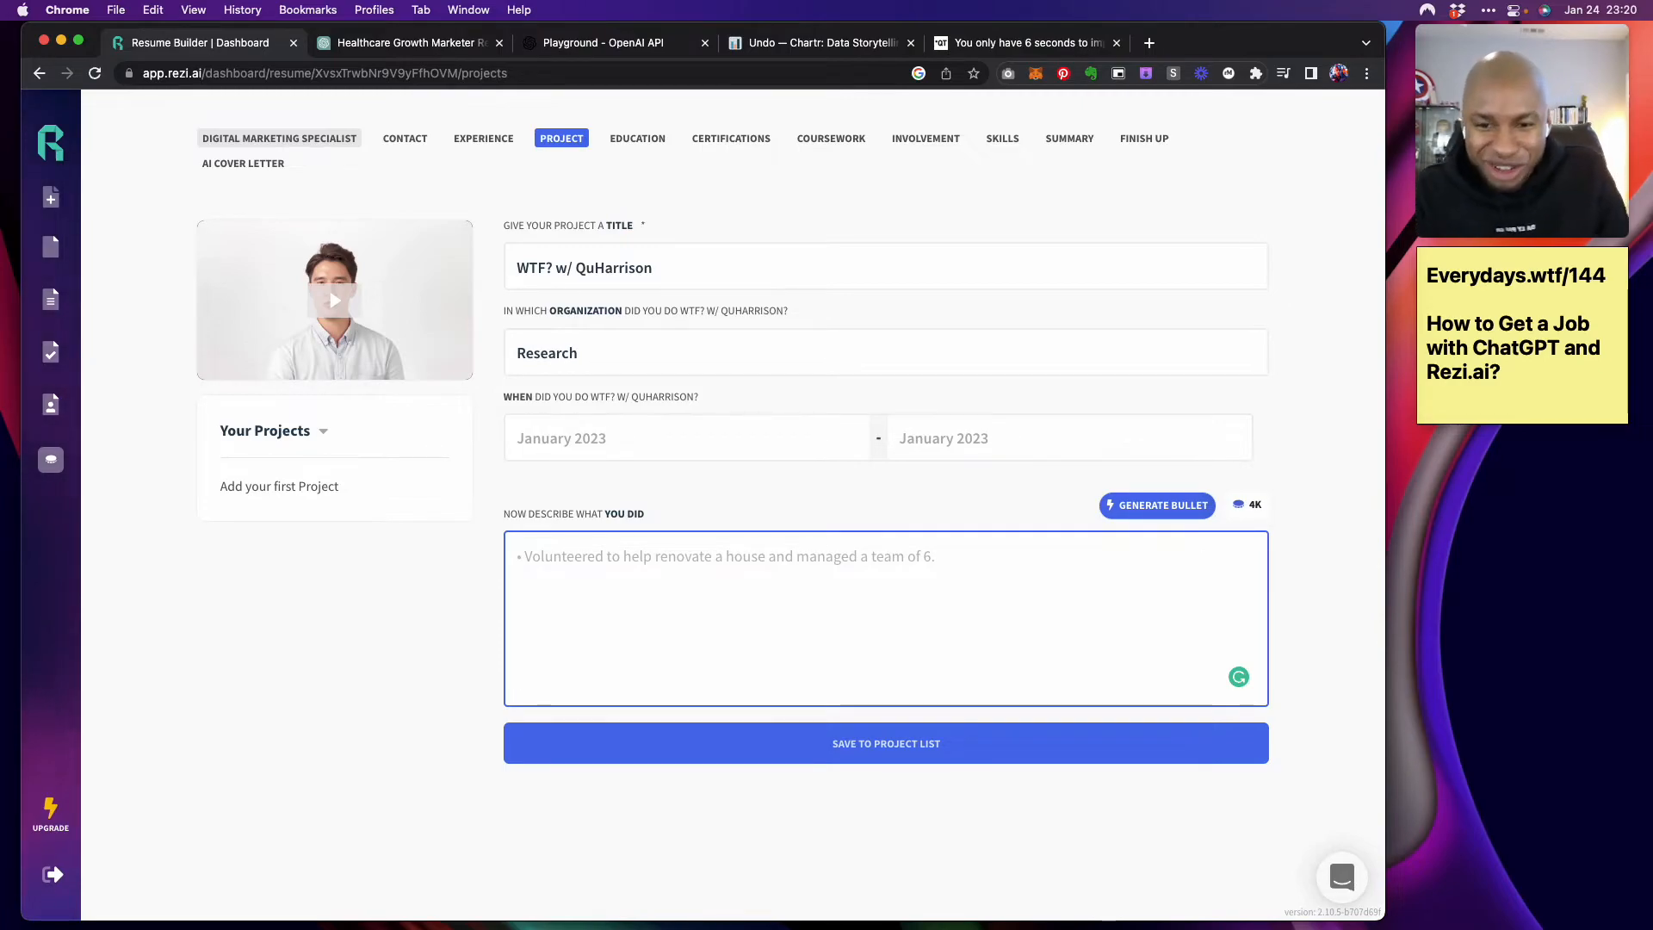
click(634, 141)
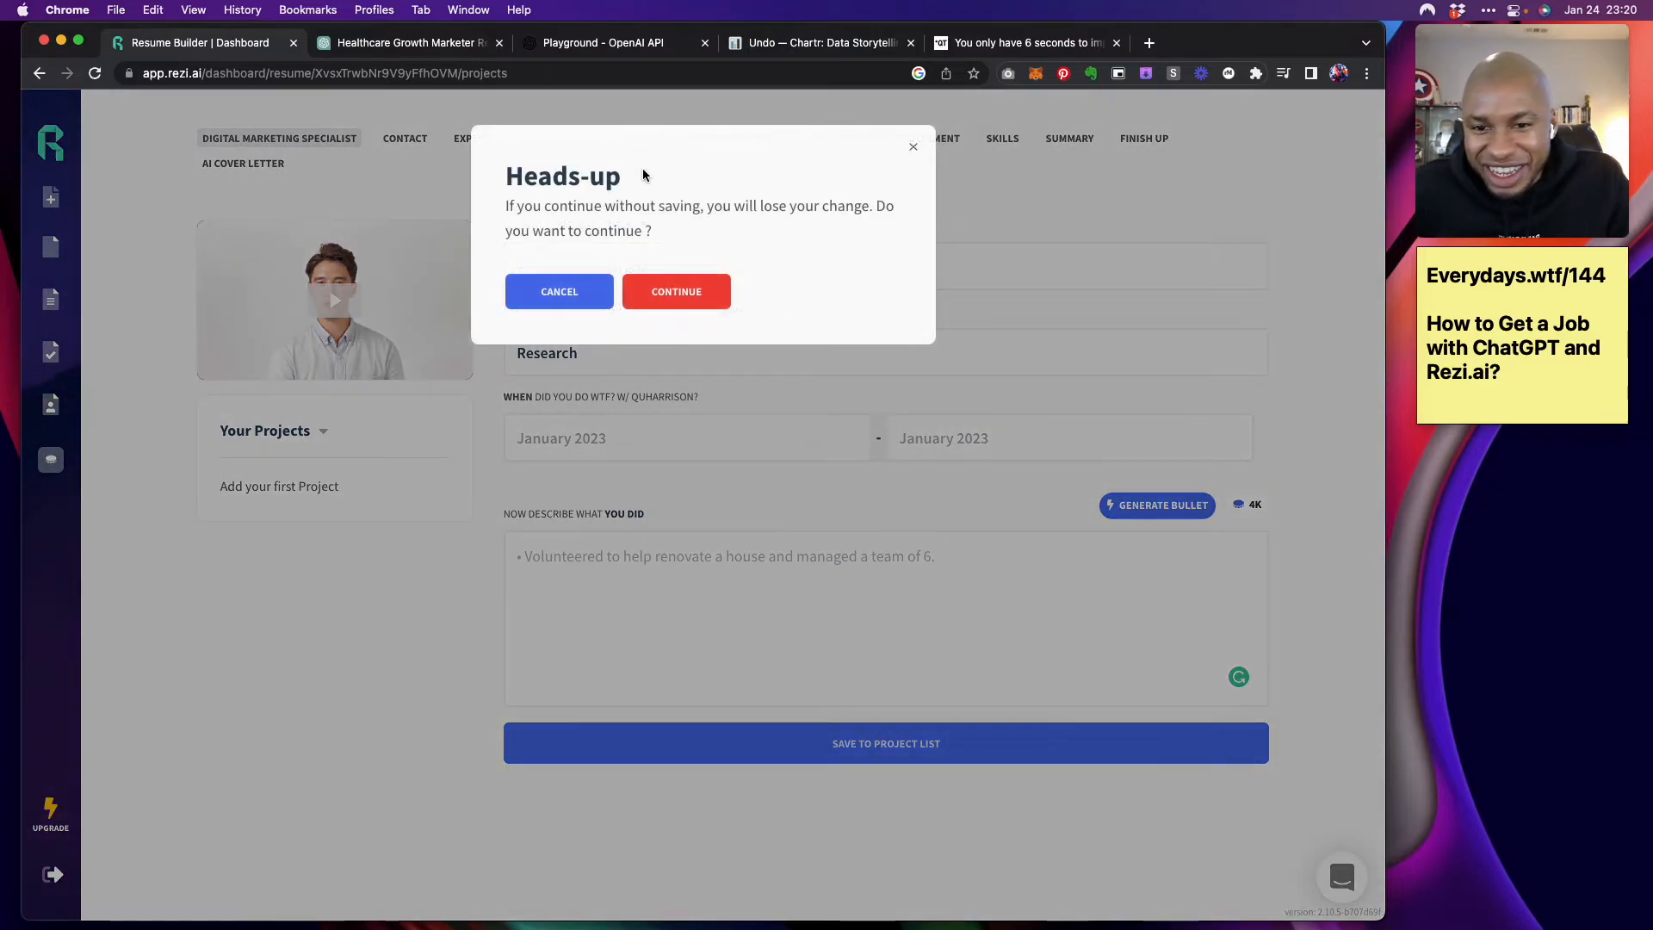
click(667, 284)
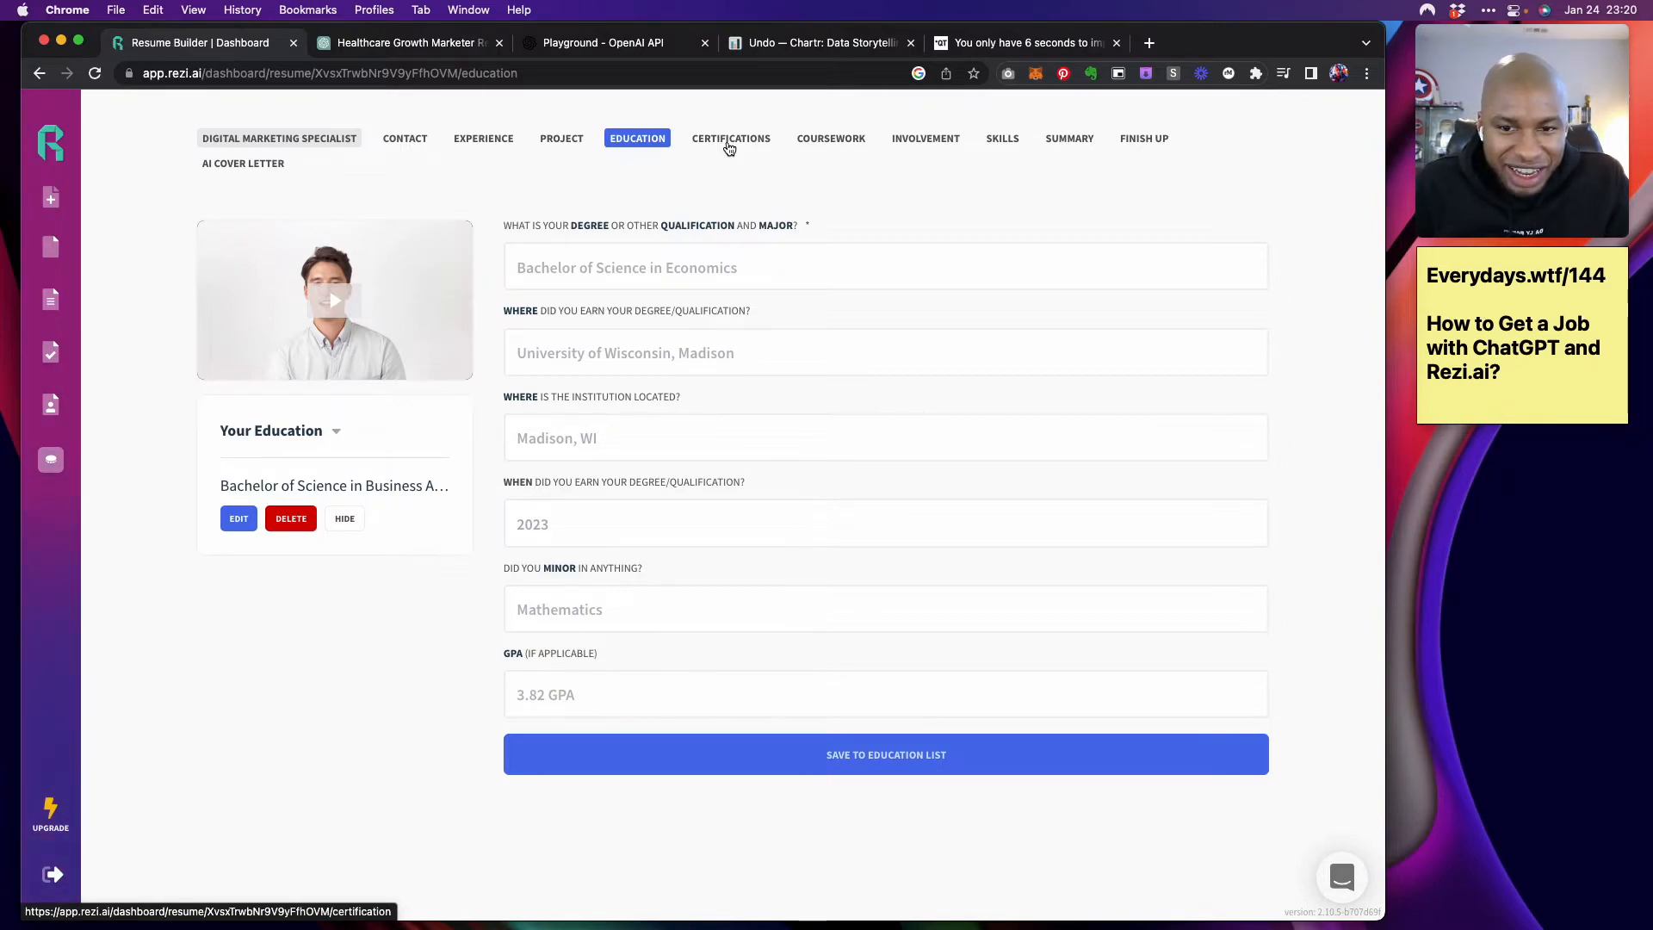
Look through the education, certifications, coursework, involvement and skills sections of the resume
click(740, 350)
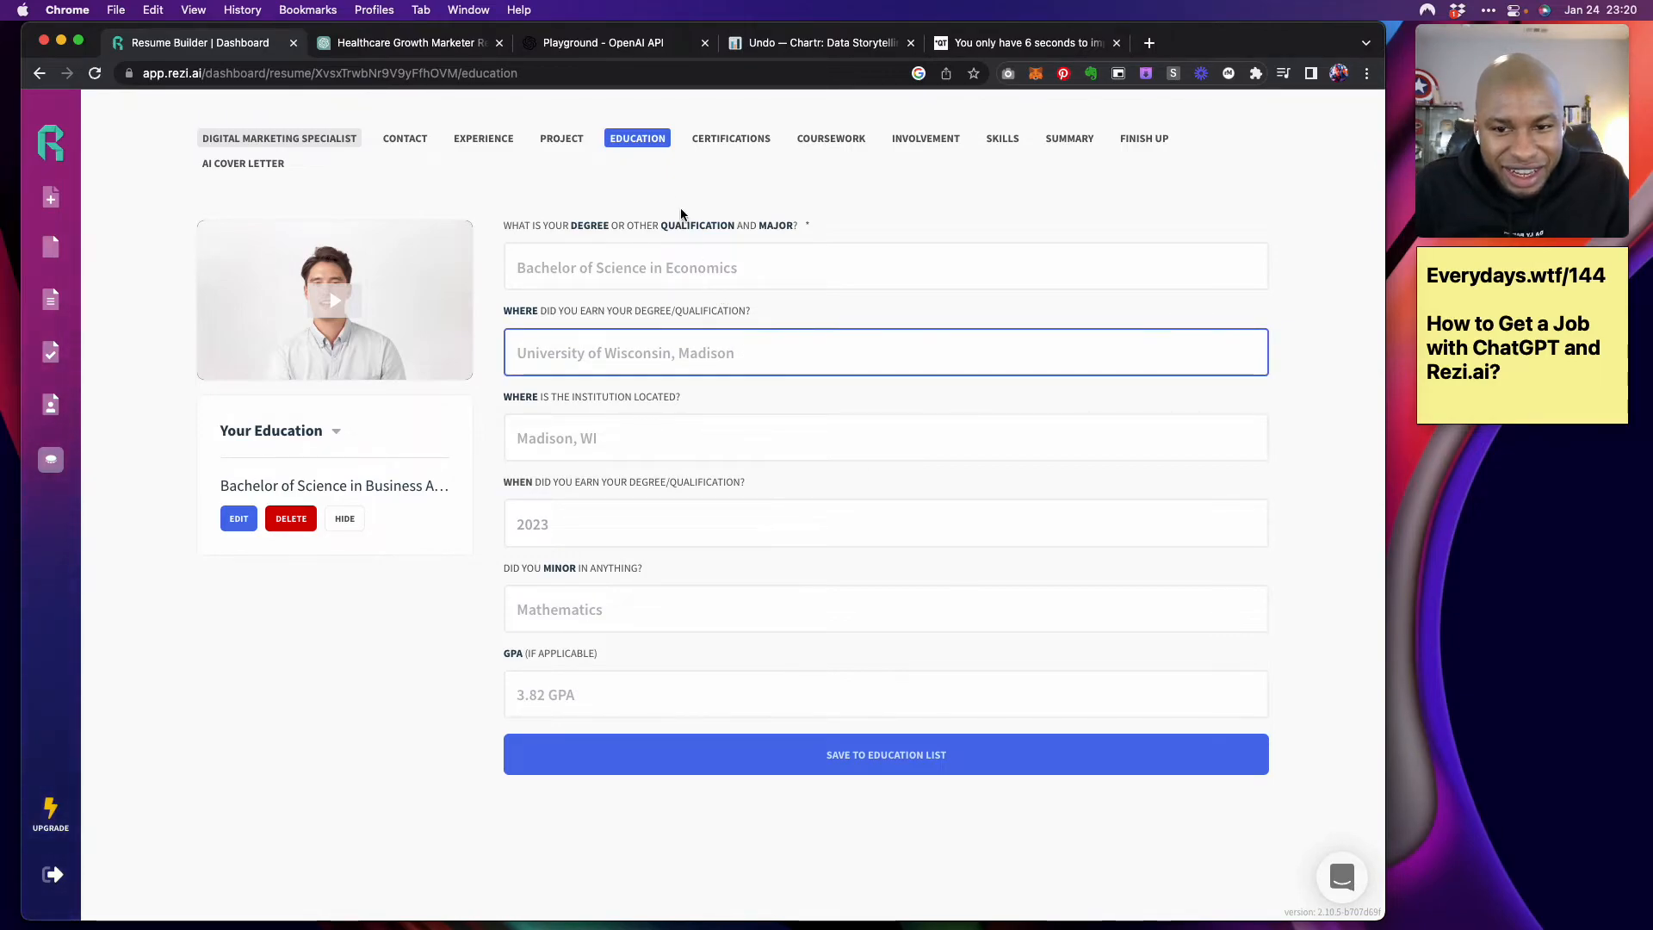
click(726, 139)
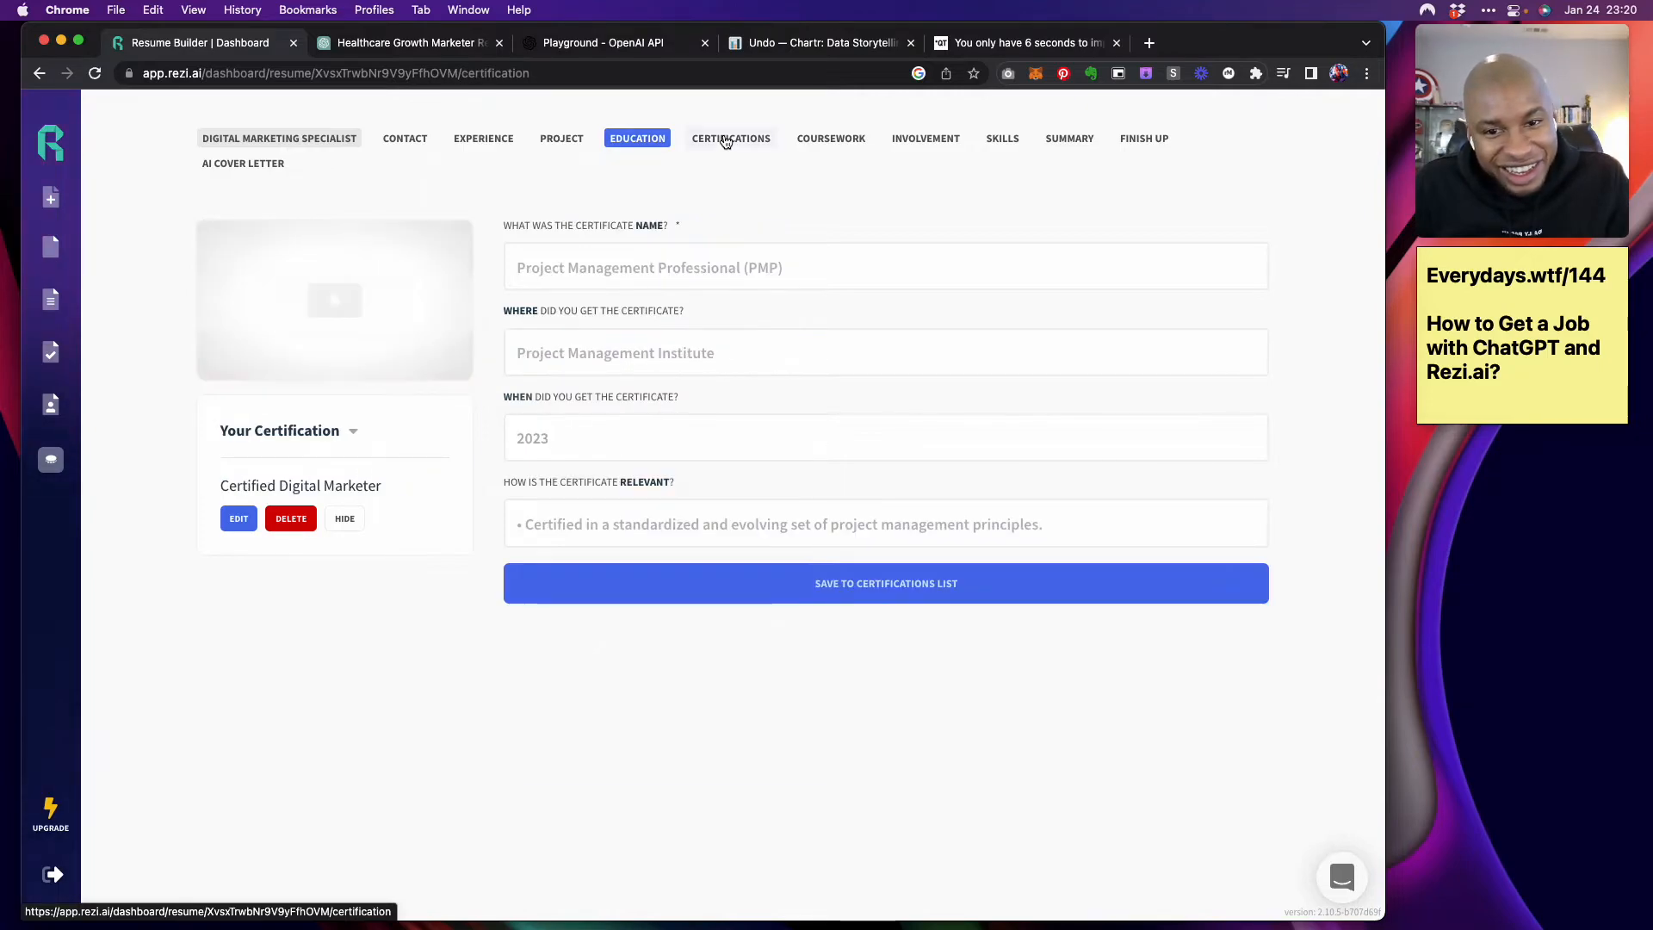
click(723, 268)
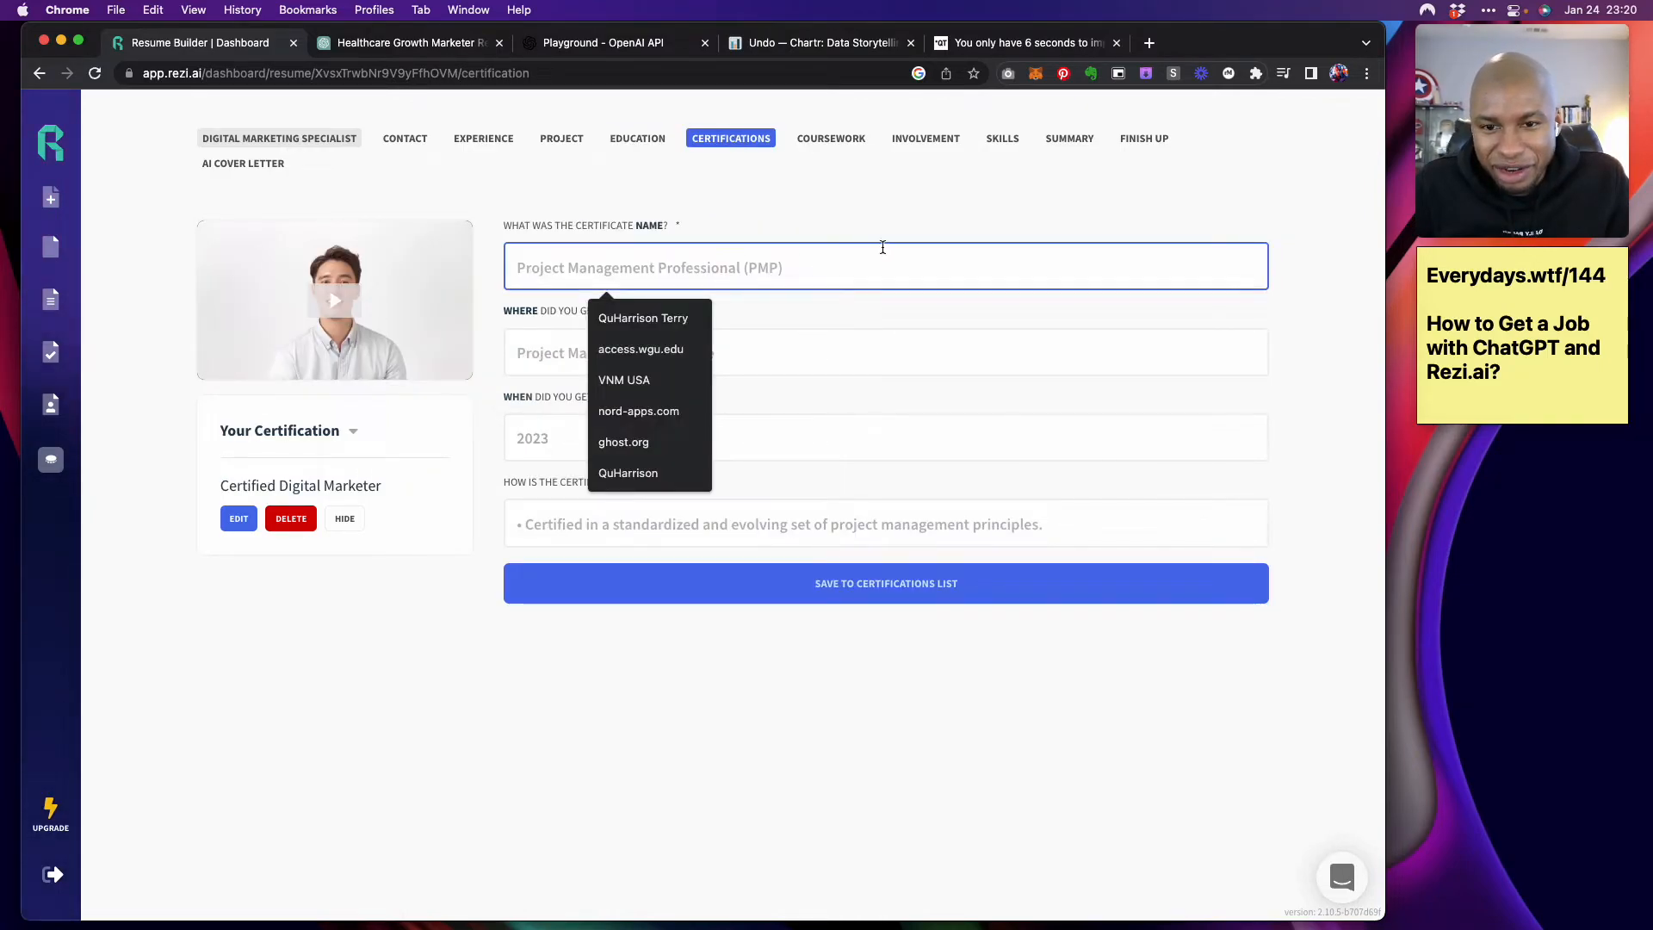
click(891, 337)
click(837, 142)
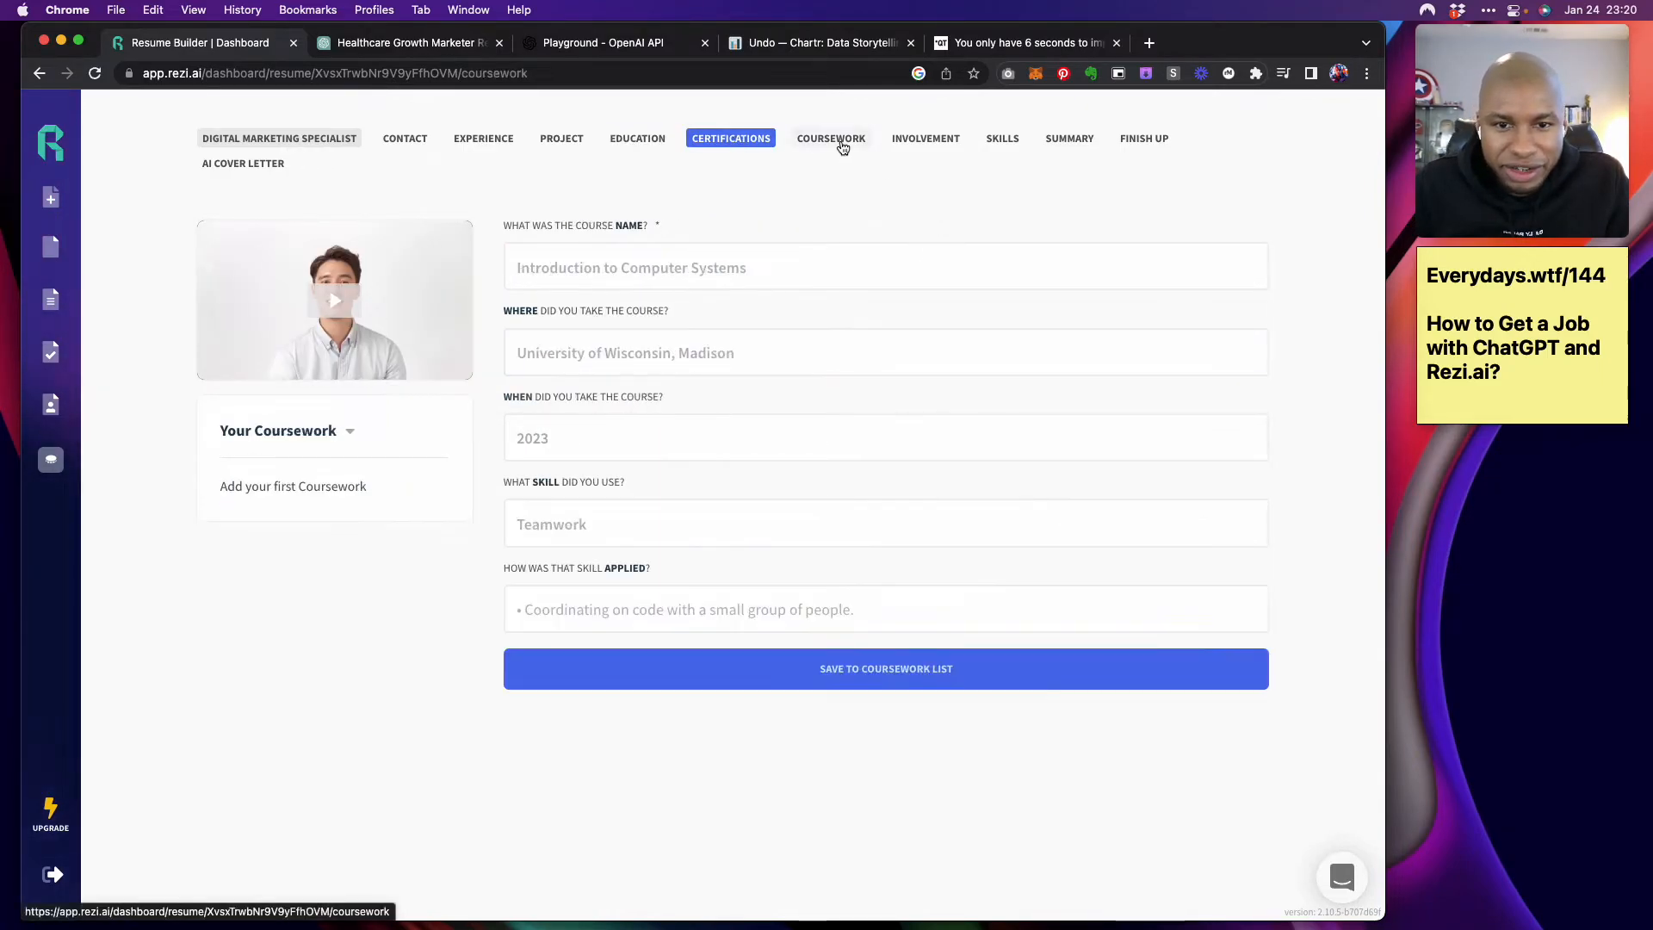
click(915, 150)
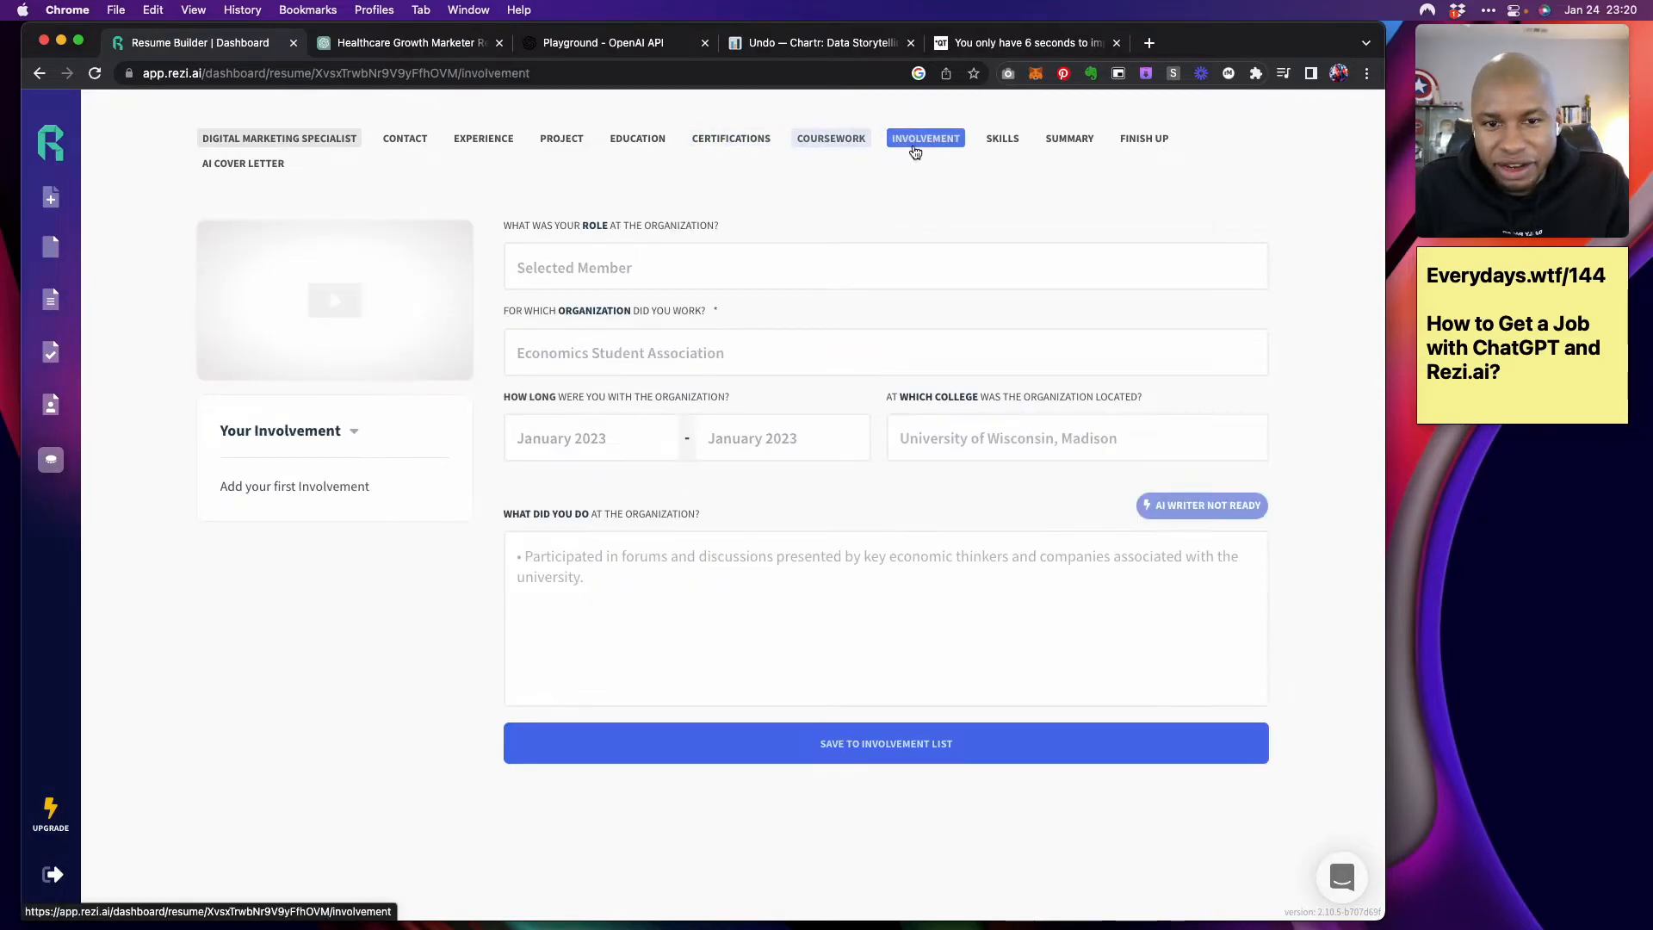
click(1012, 146)
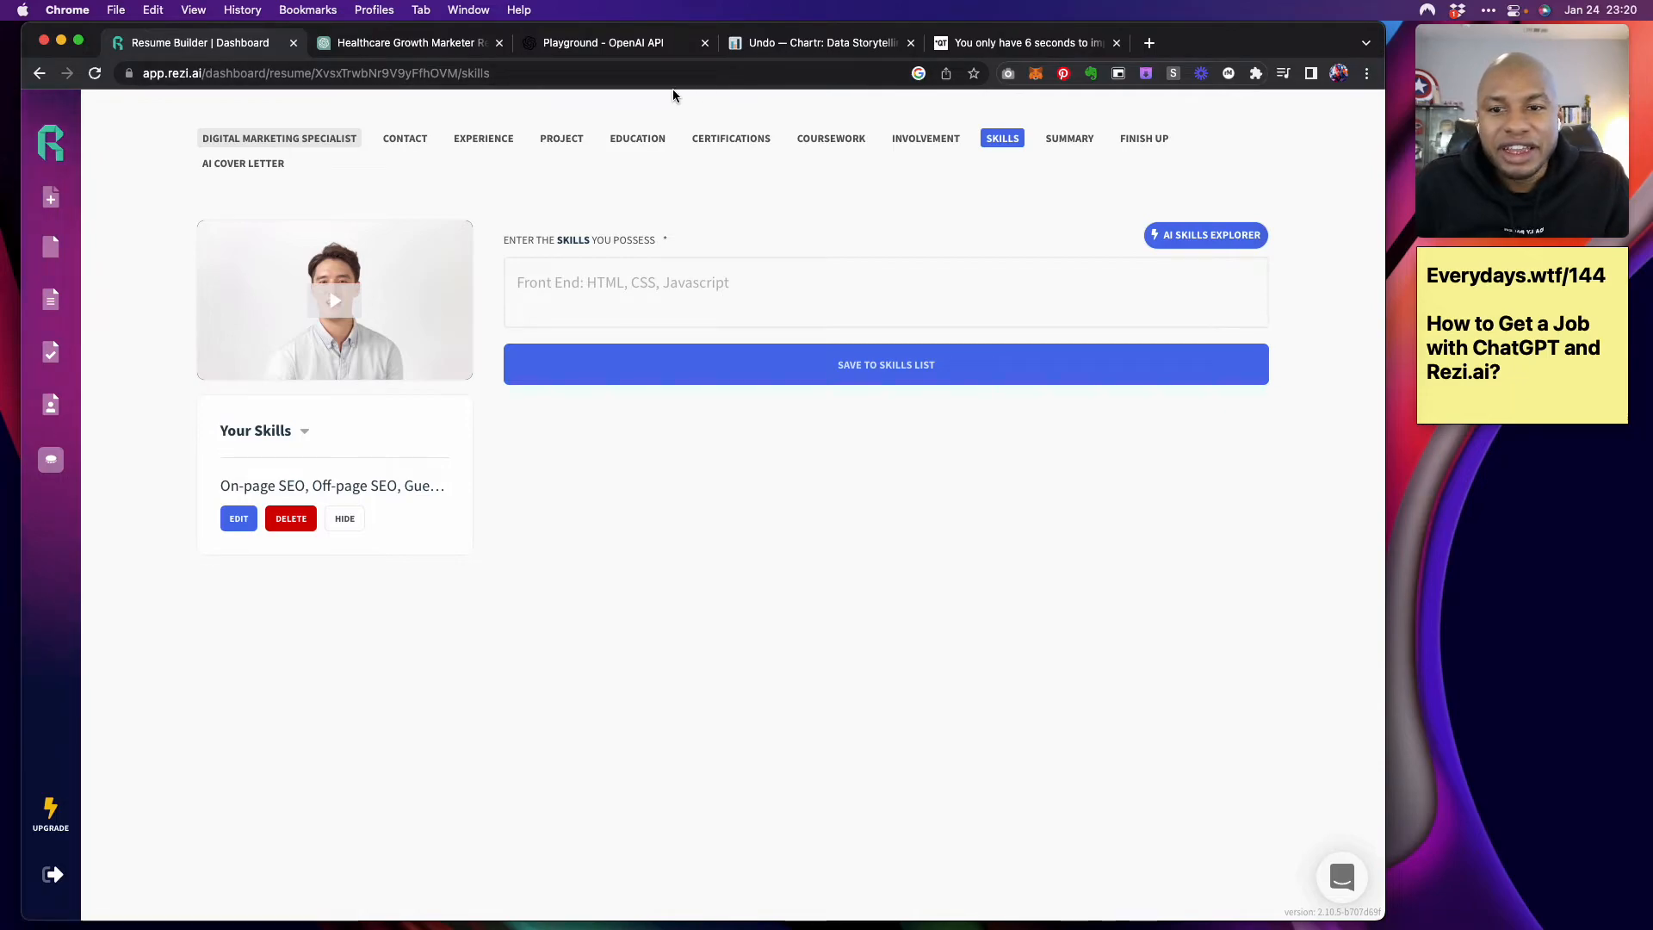
Select the skills list from Marketing Technology to Landing page design in the ChatGPT resume and return to Rezi's skills section
click(412, 42)
scroll(786, 474, up, 5)
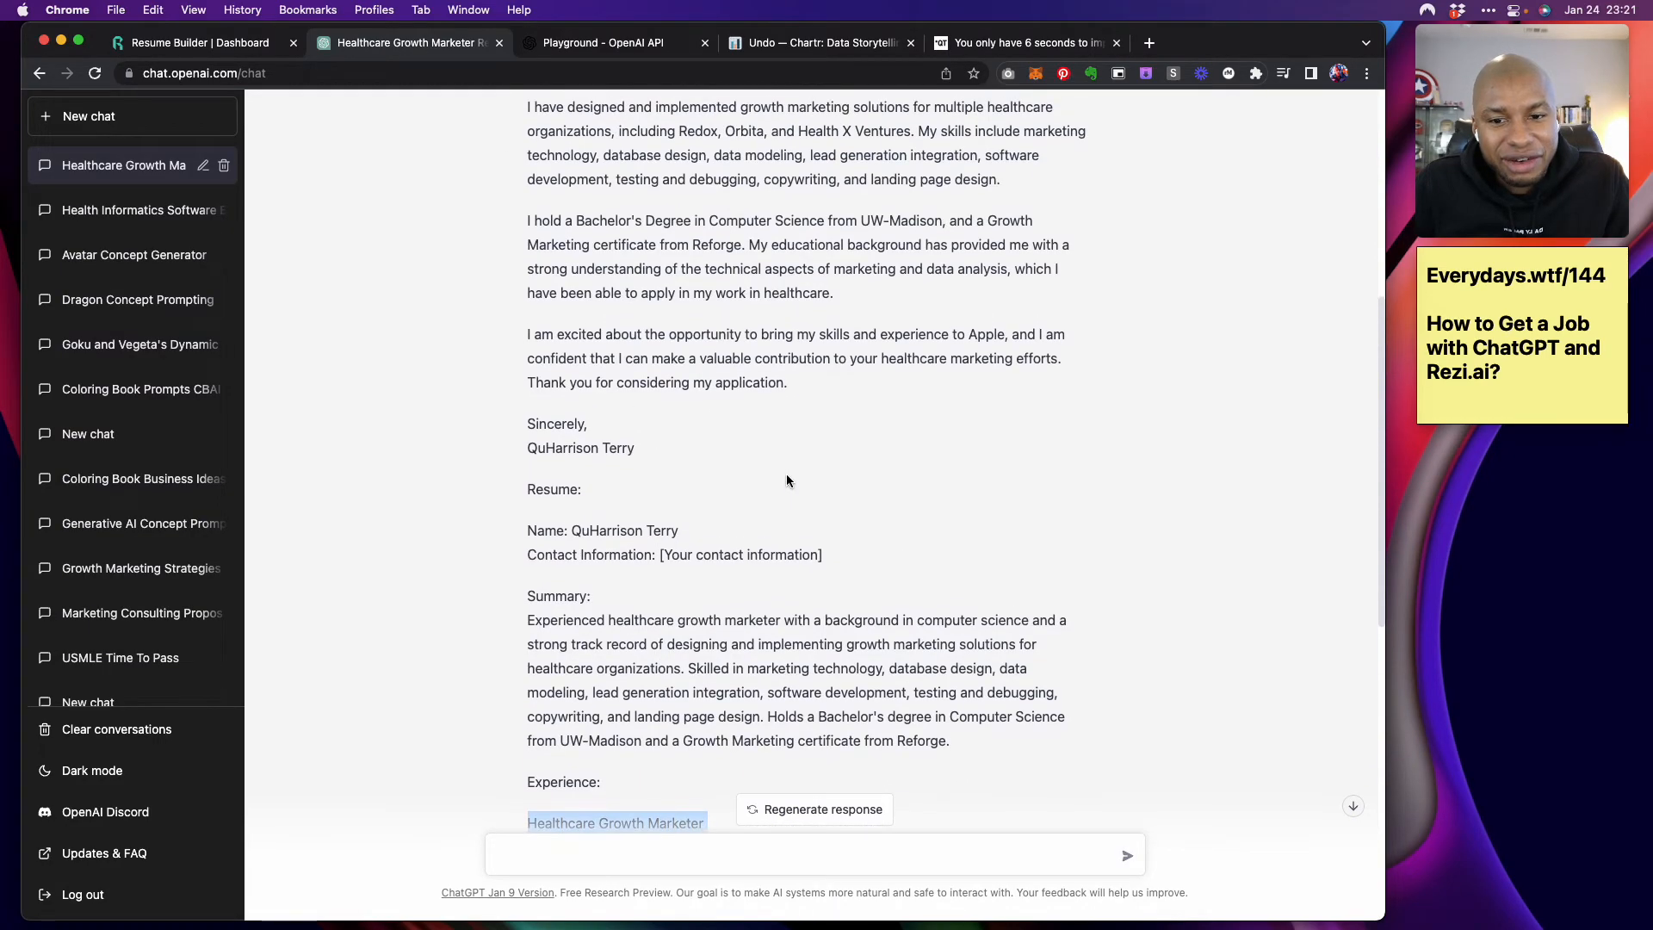
scroll(786, 474, up, 4)
scroll(787, 474, down, 10)
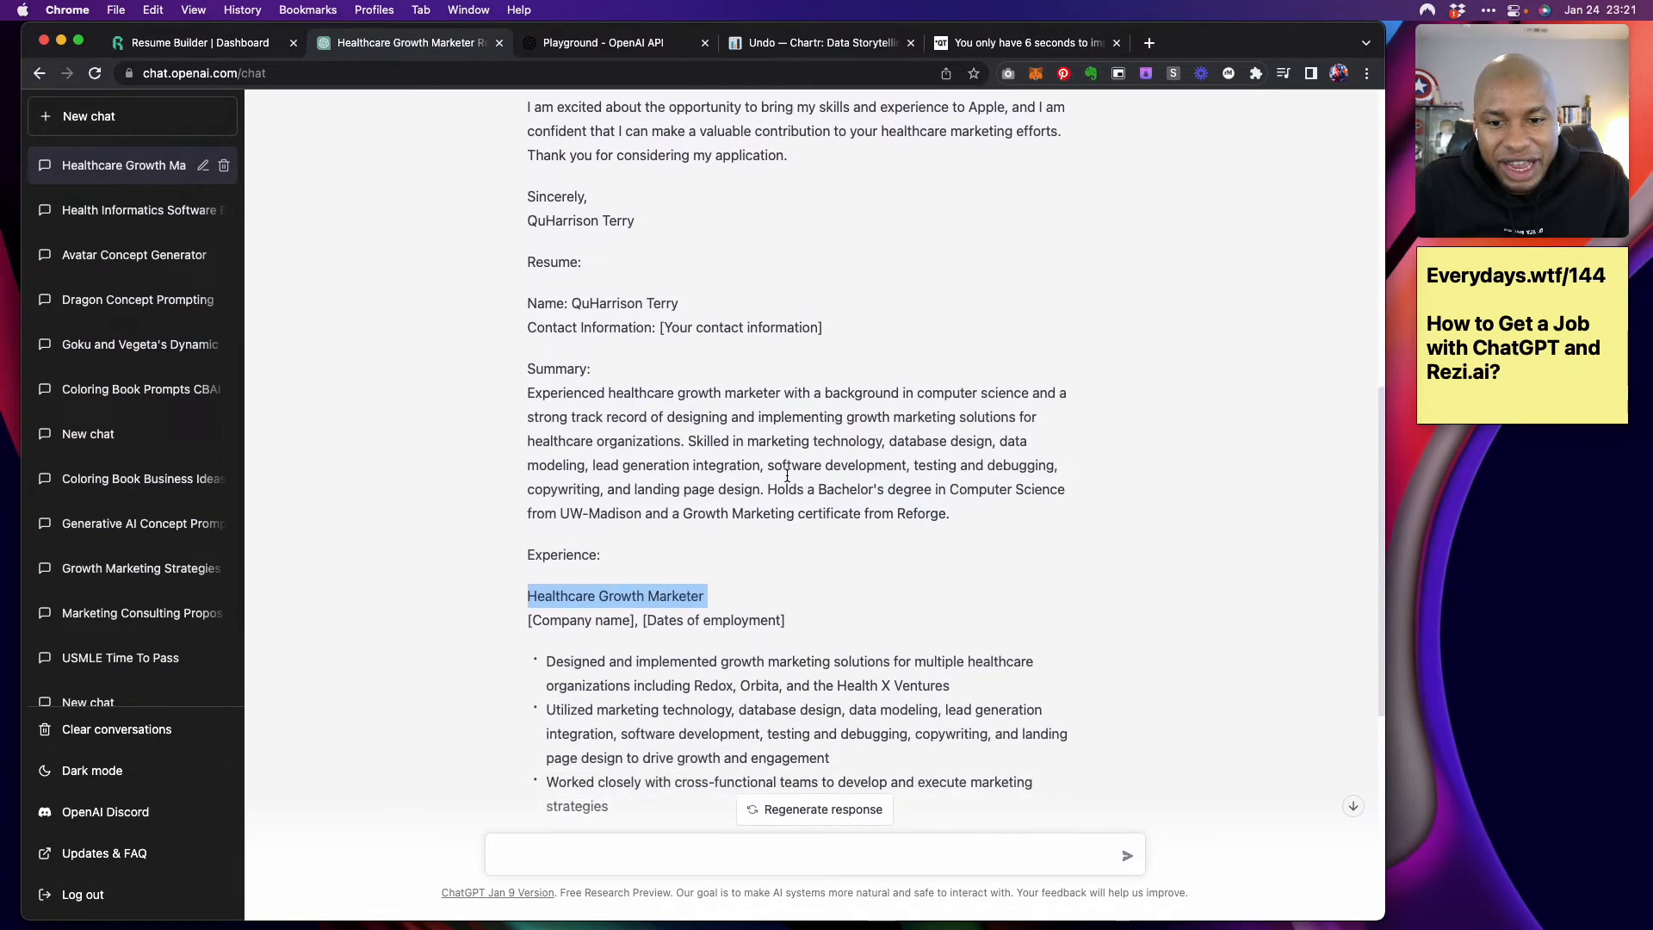
scroll(787, 478, down, 5)
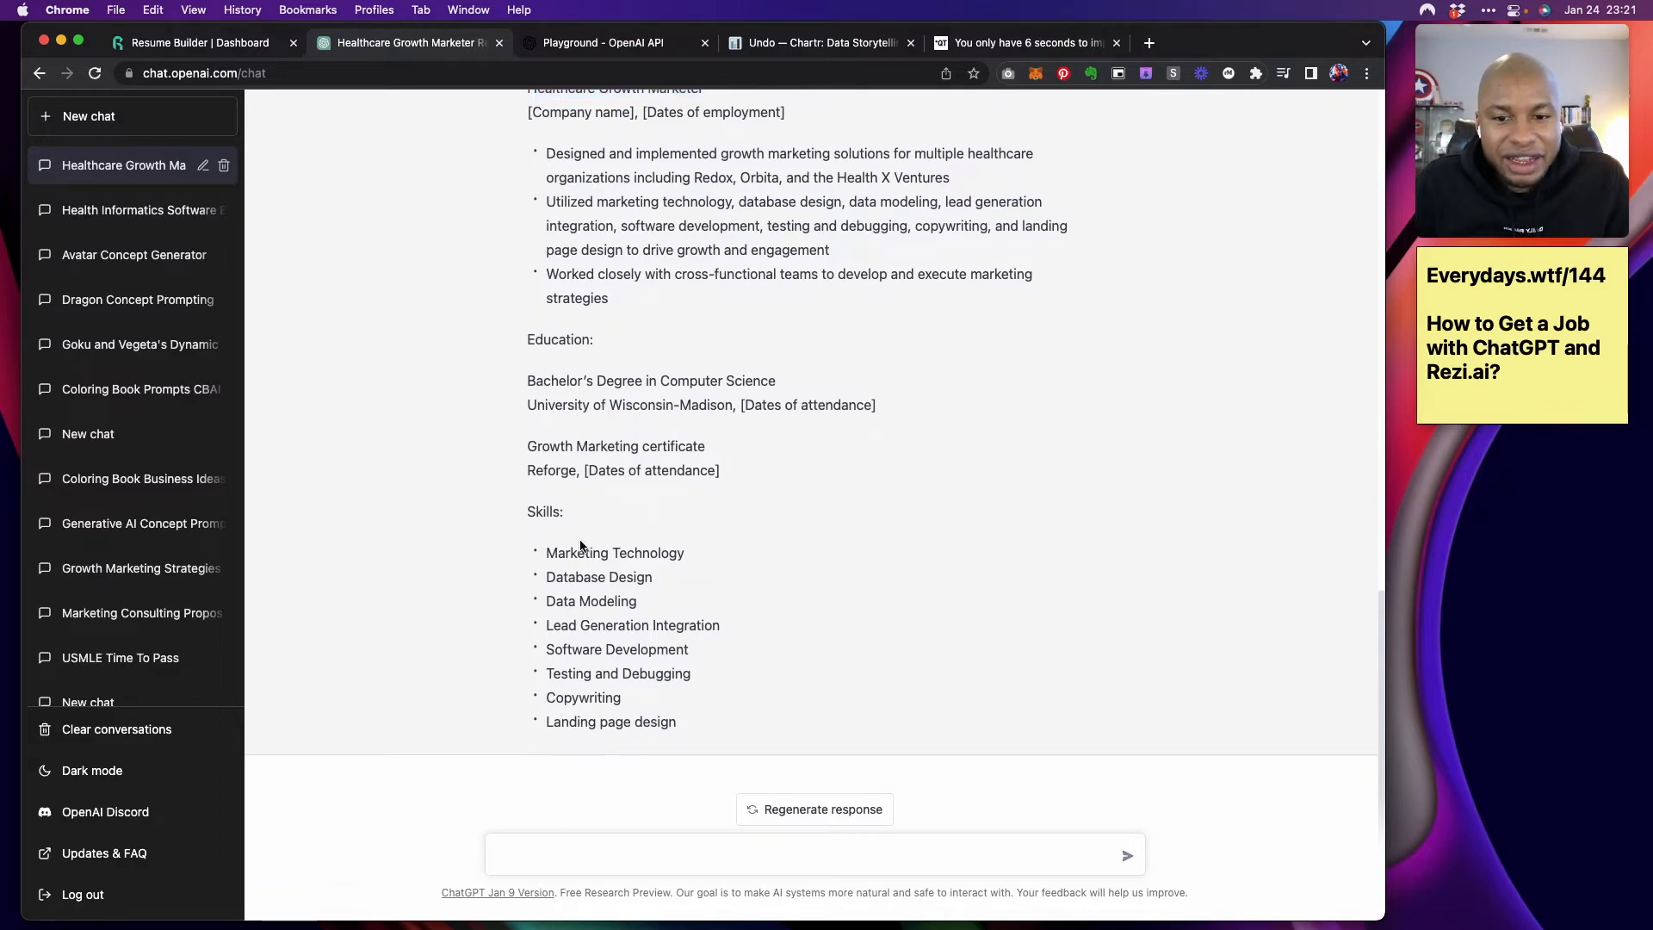
triple_click(580, 551)
drag(678, 725, 550, 544)
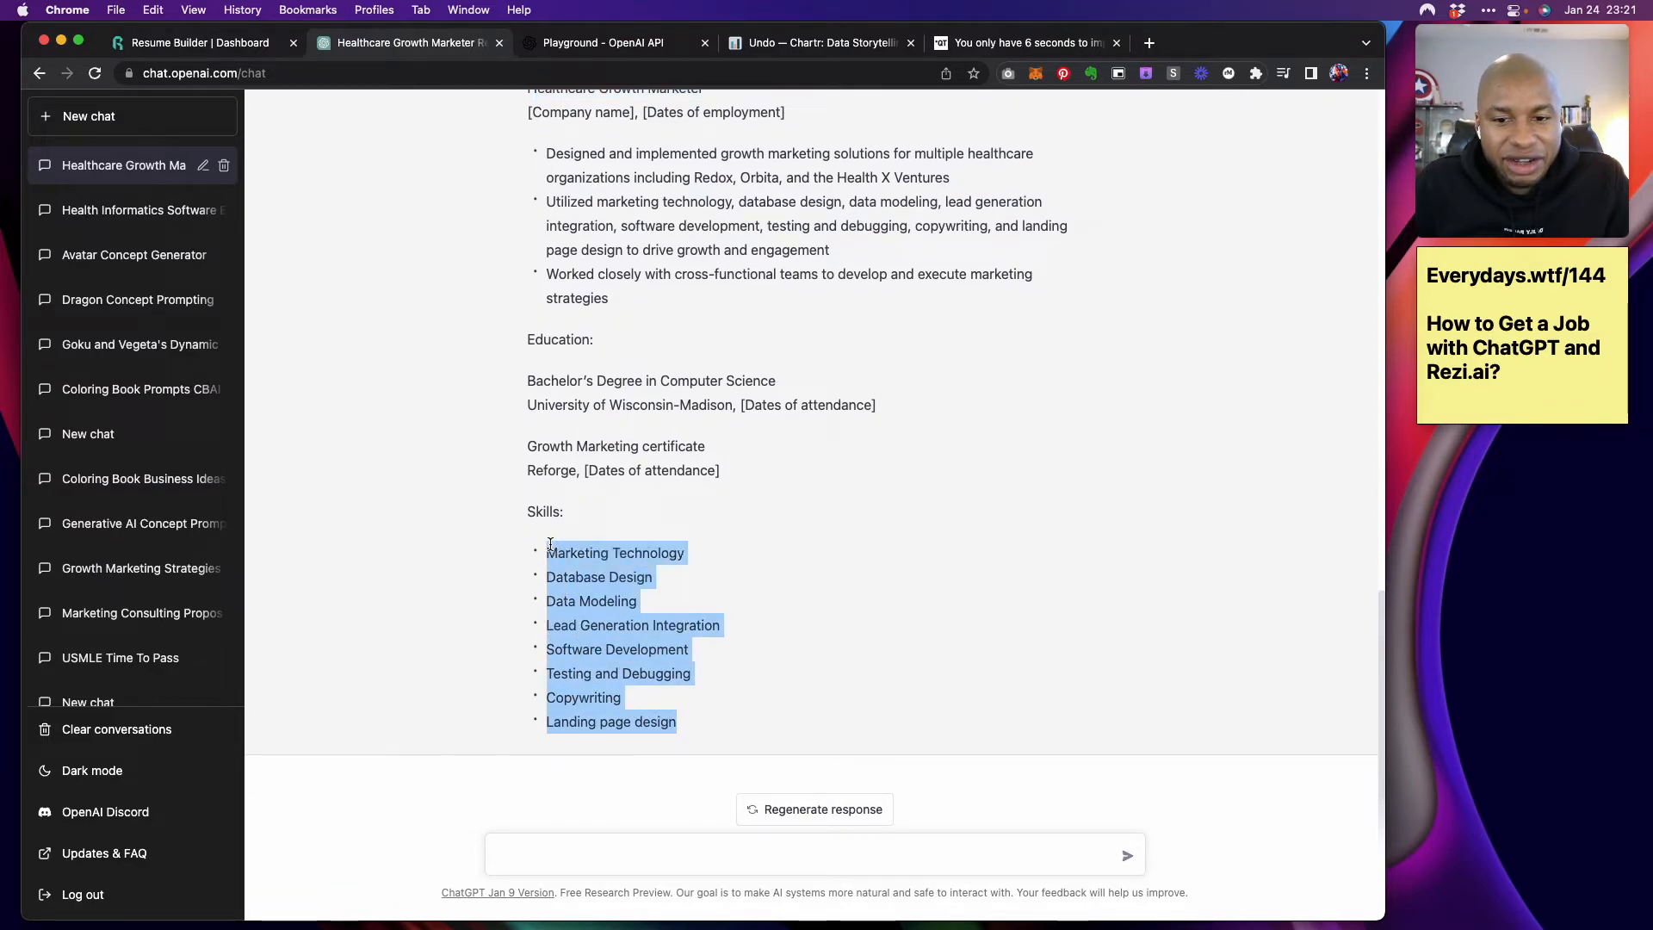
click(253, 49)
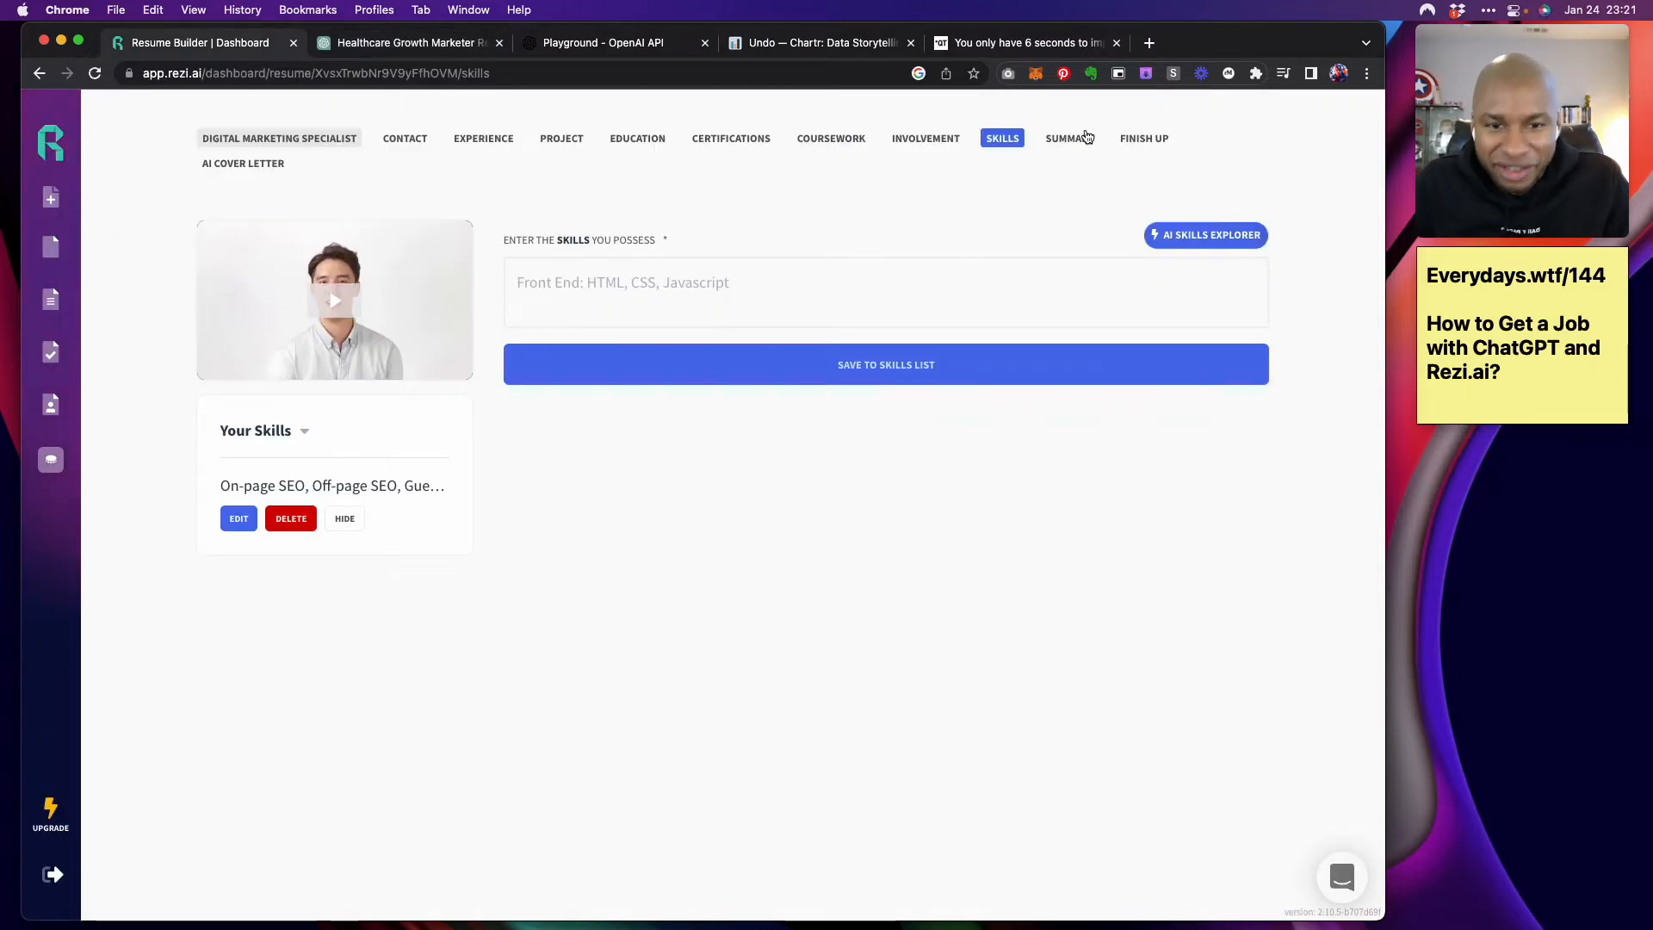
Check the summary section and examine the finished resume preview from the header down to the skills
click(1081, 147)
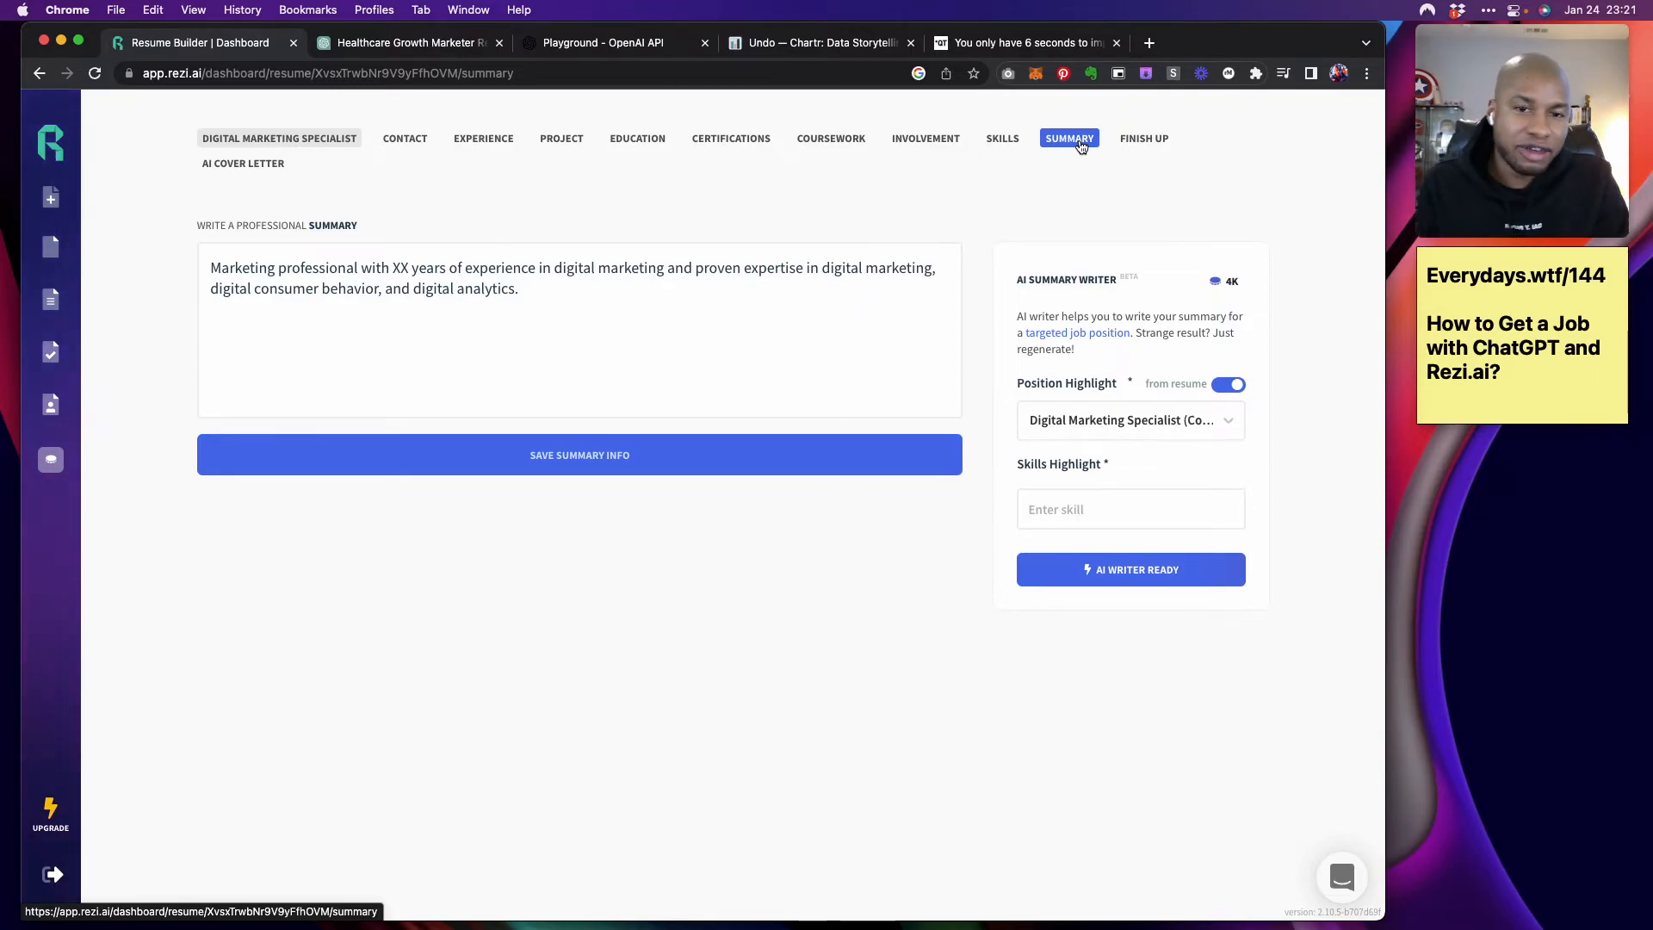
click(1154, 140)
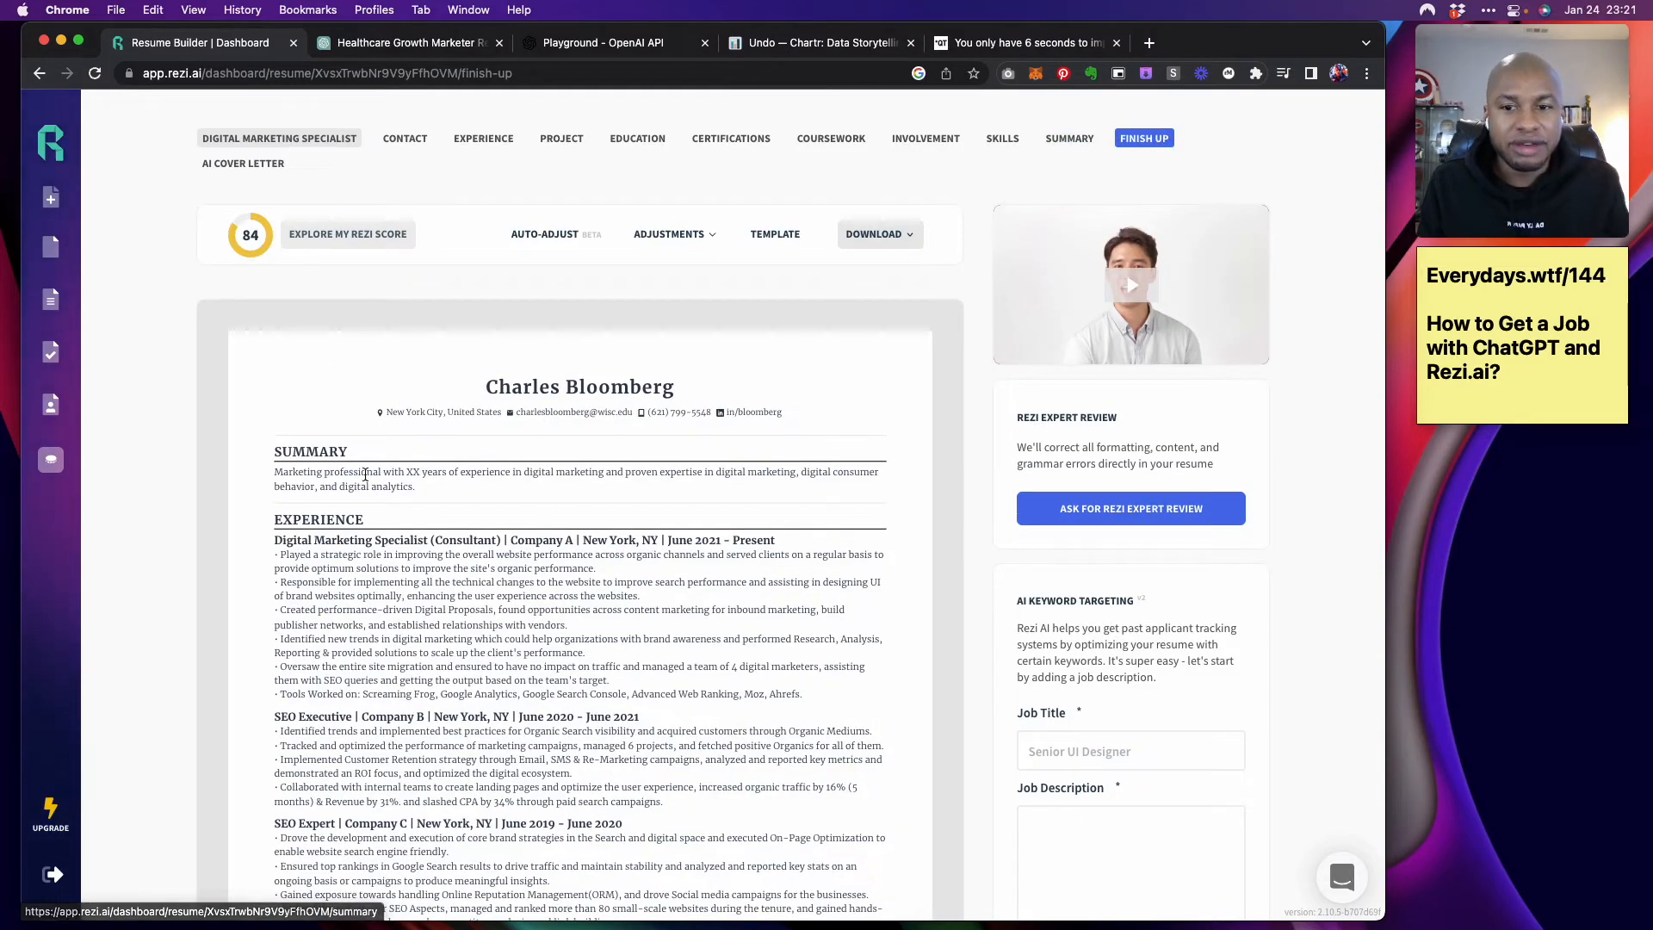
scroll(404, 463, down, 4)
scroll(471, 465, down, 5)
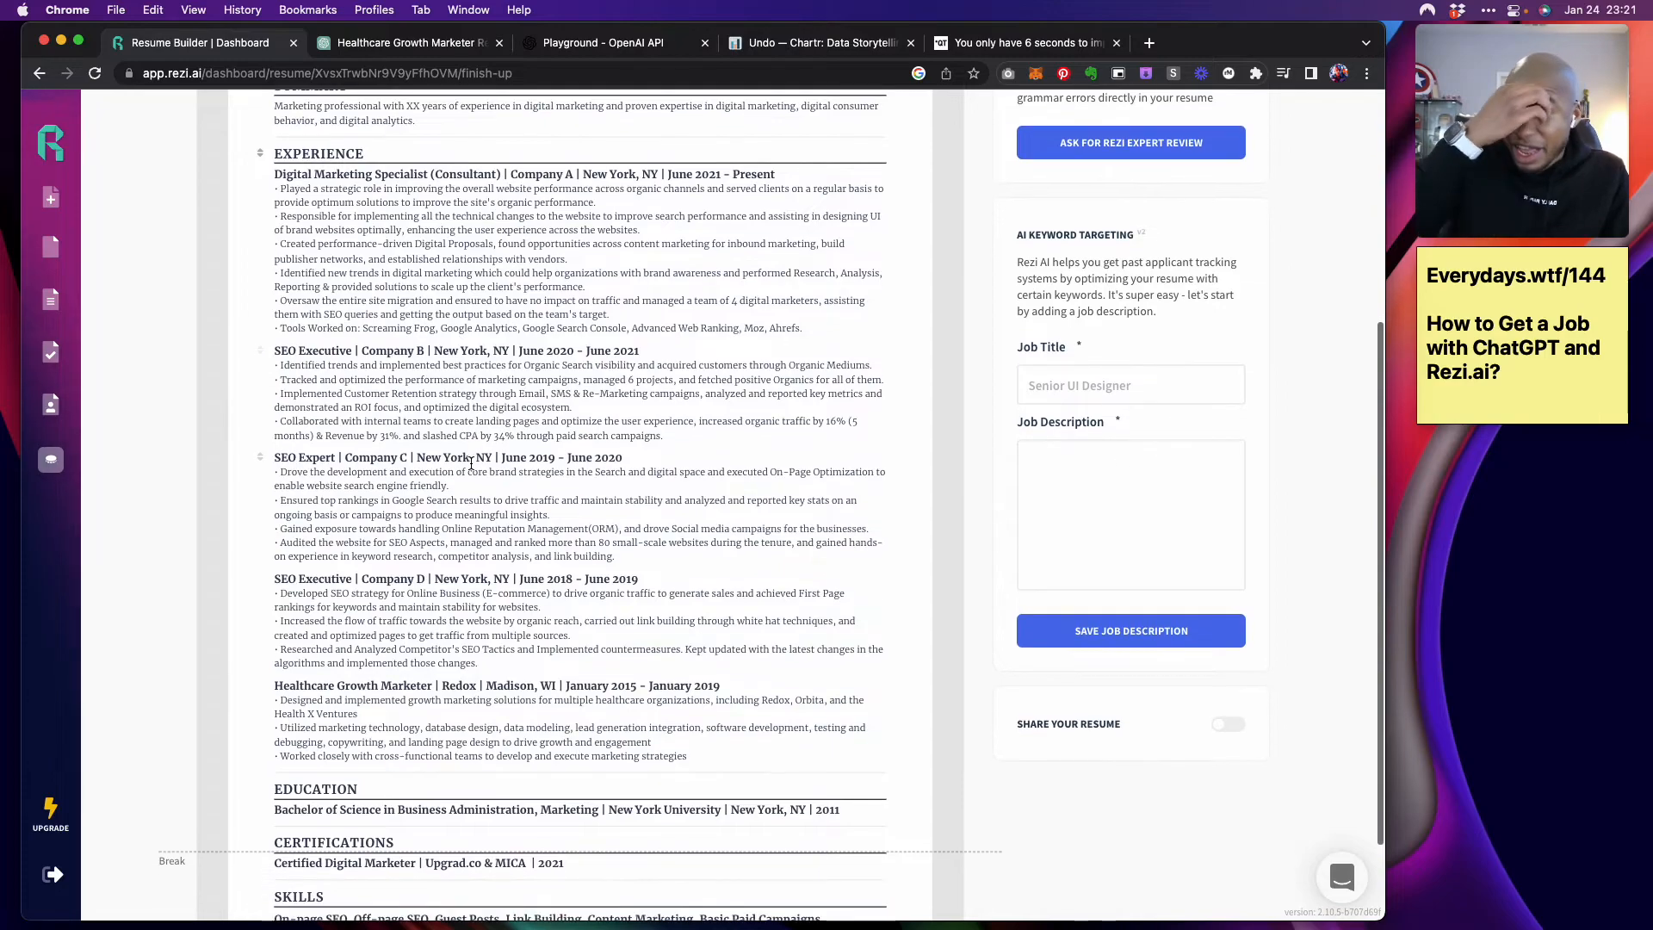
scroll(470, 464, down, 3)
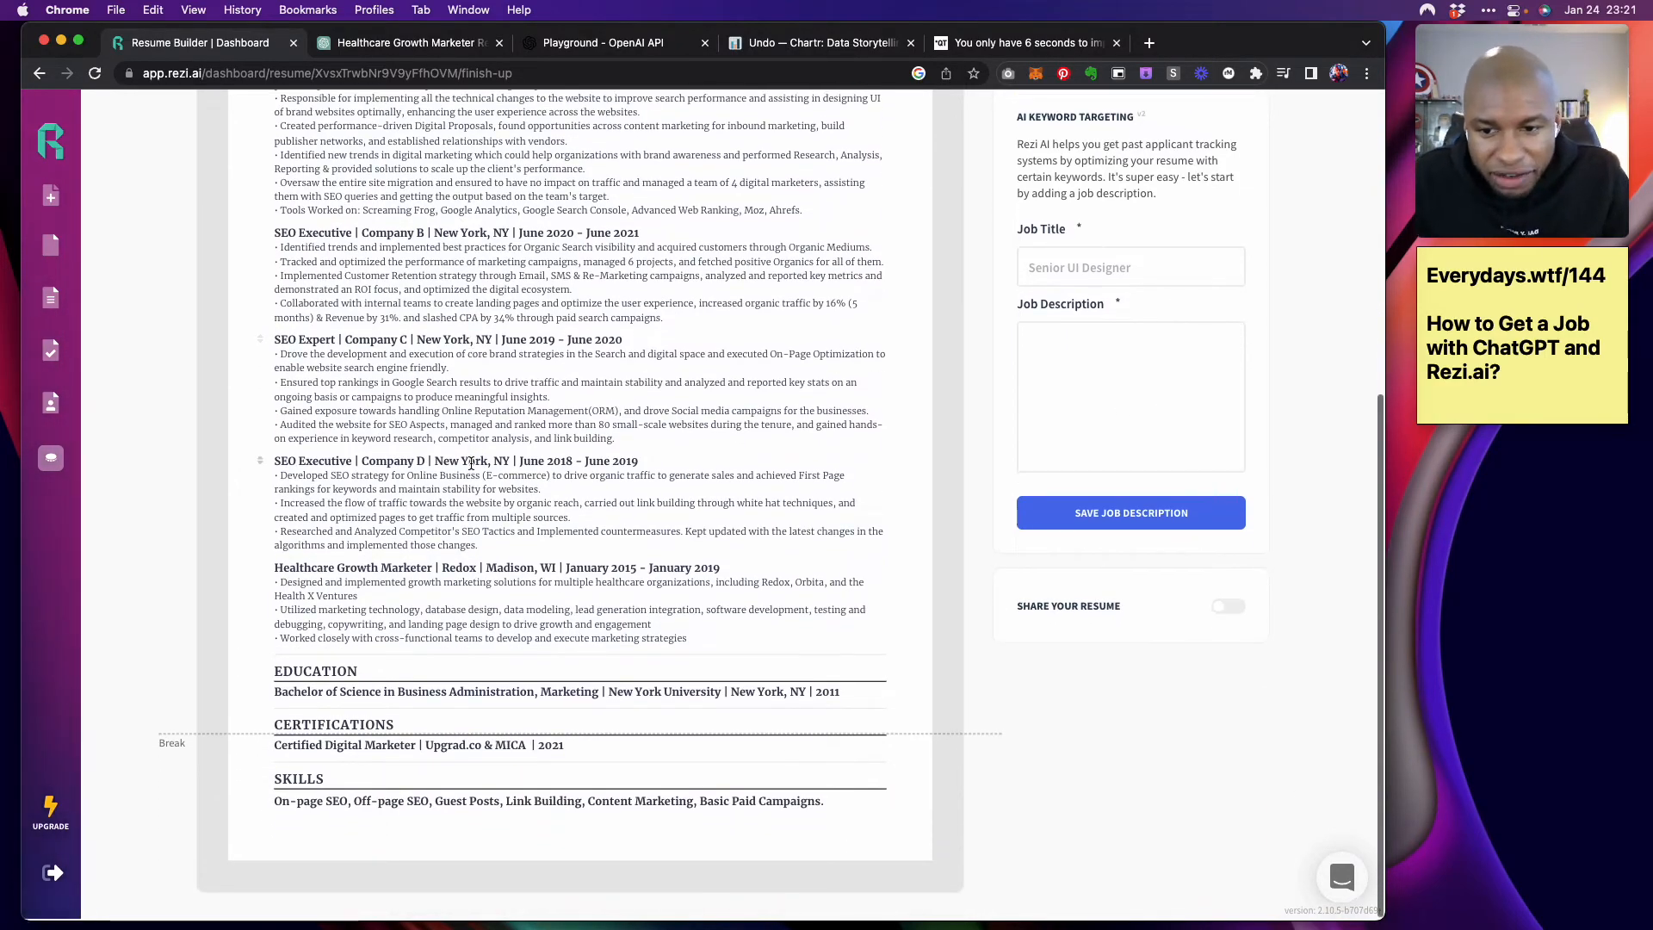
scroll(471, 463, up, 8)
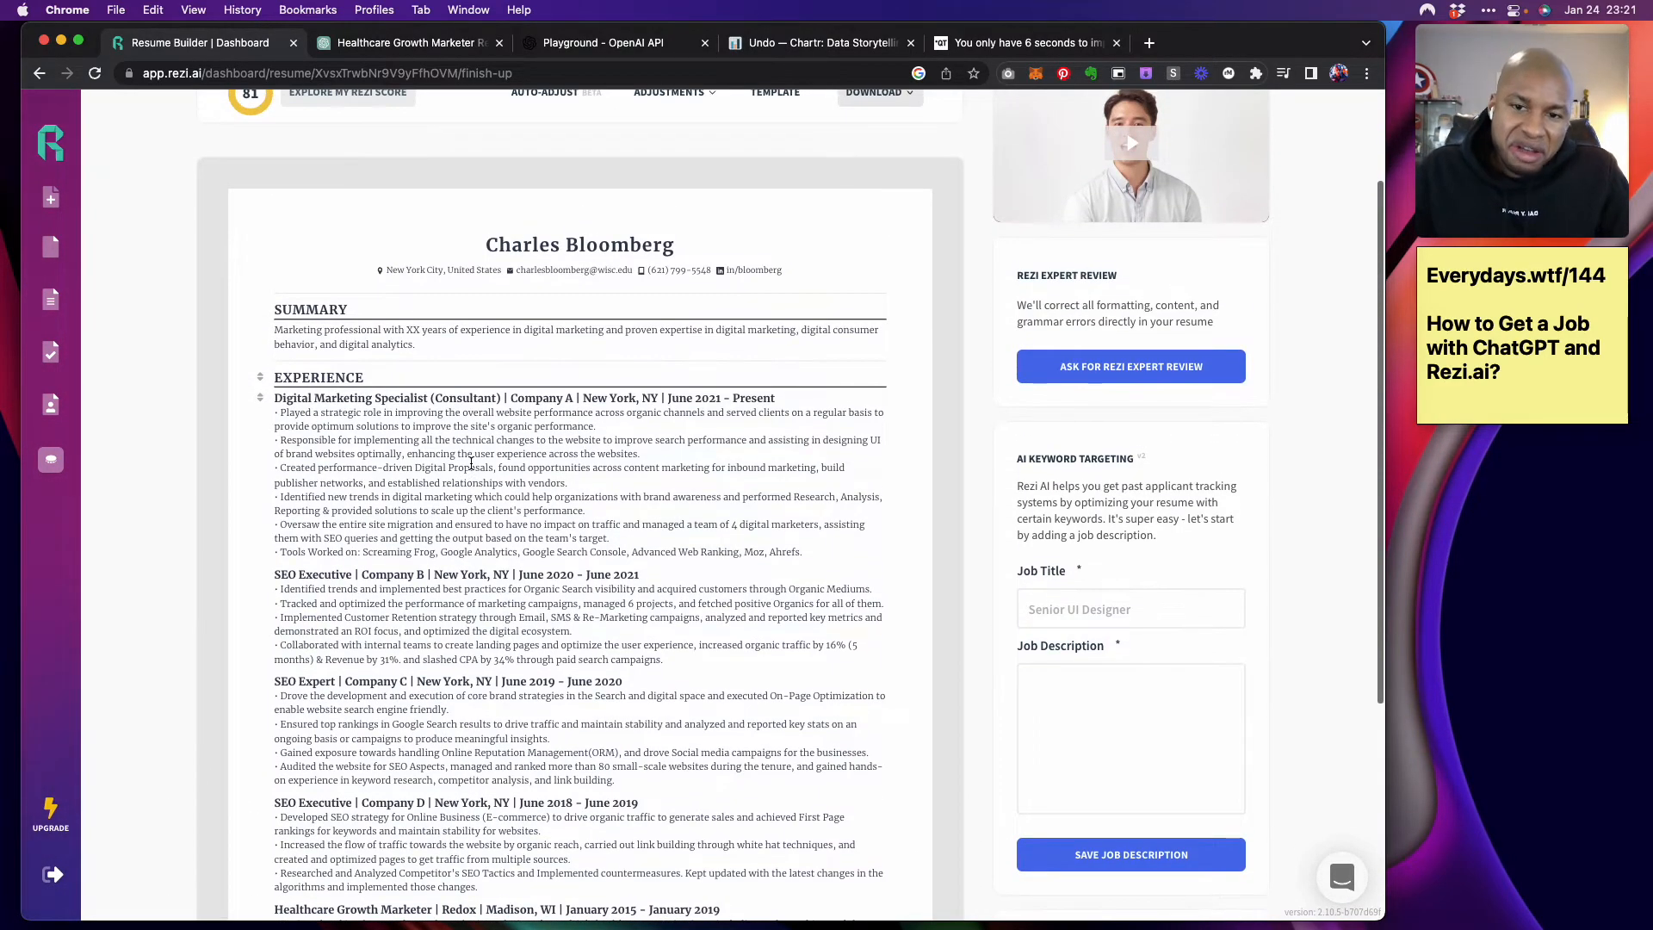
scroll(471, 465, down, 1)
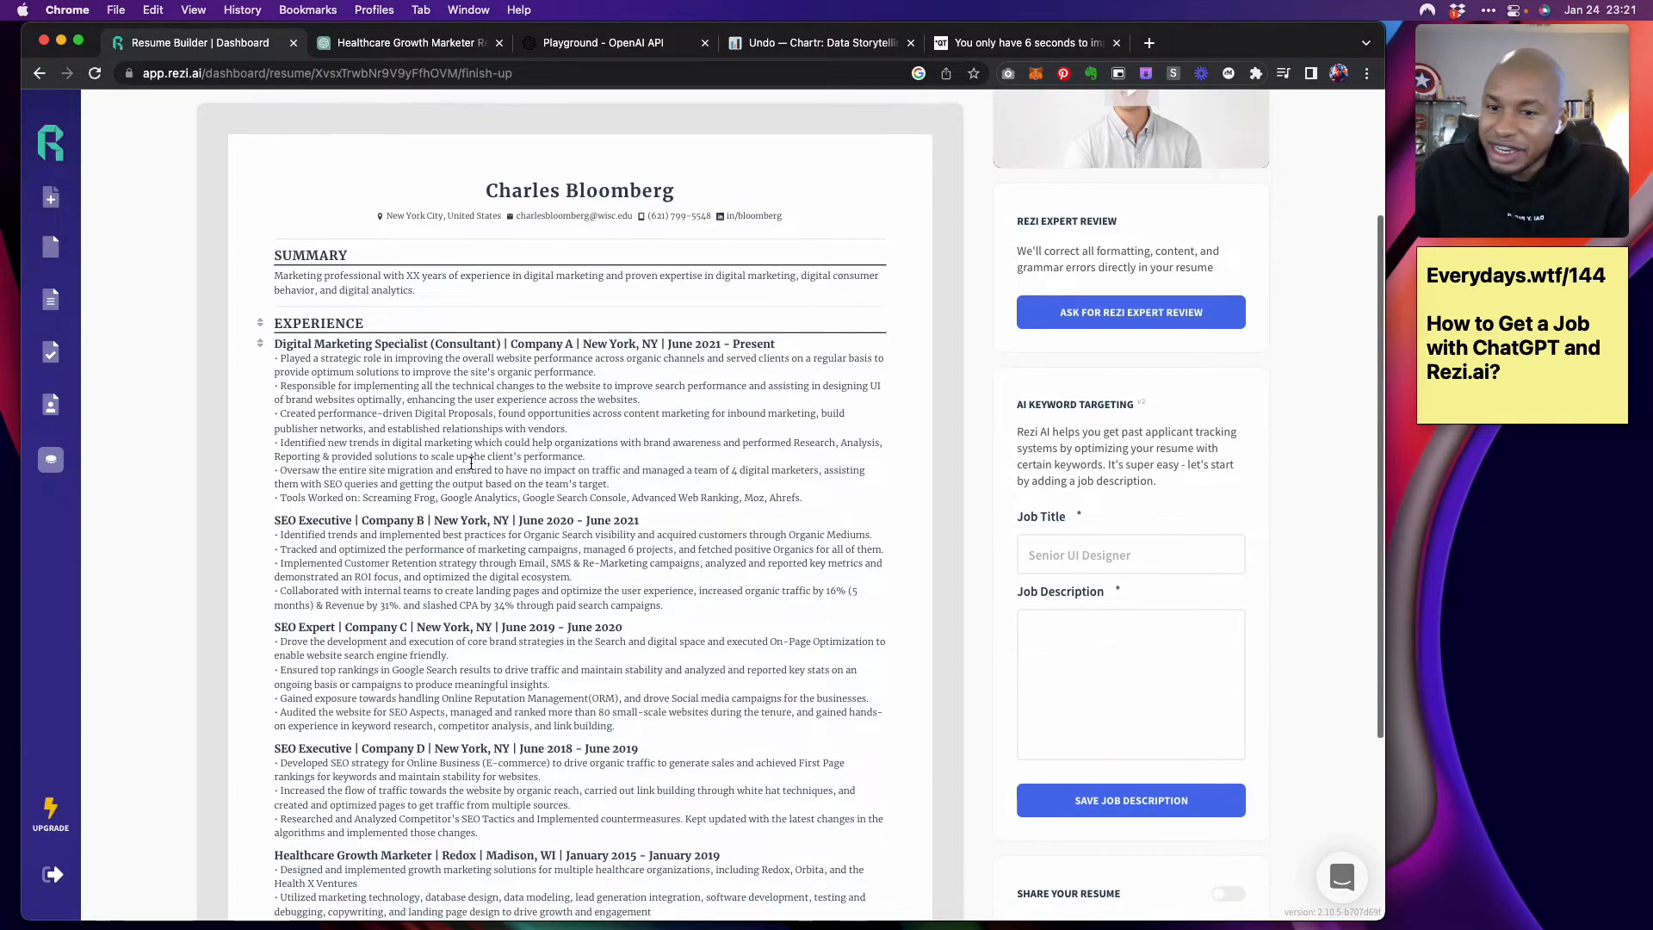
scroll(471, 463, down, 1)
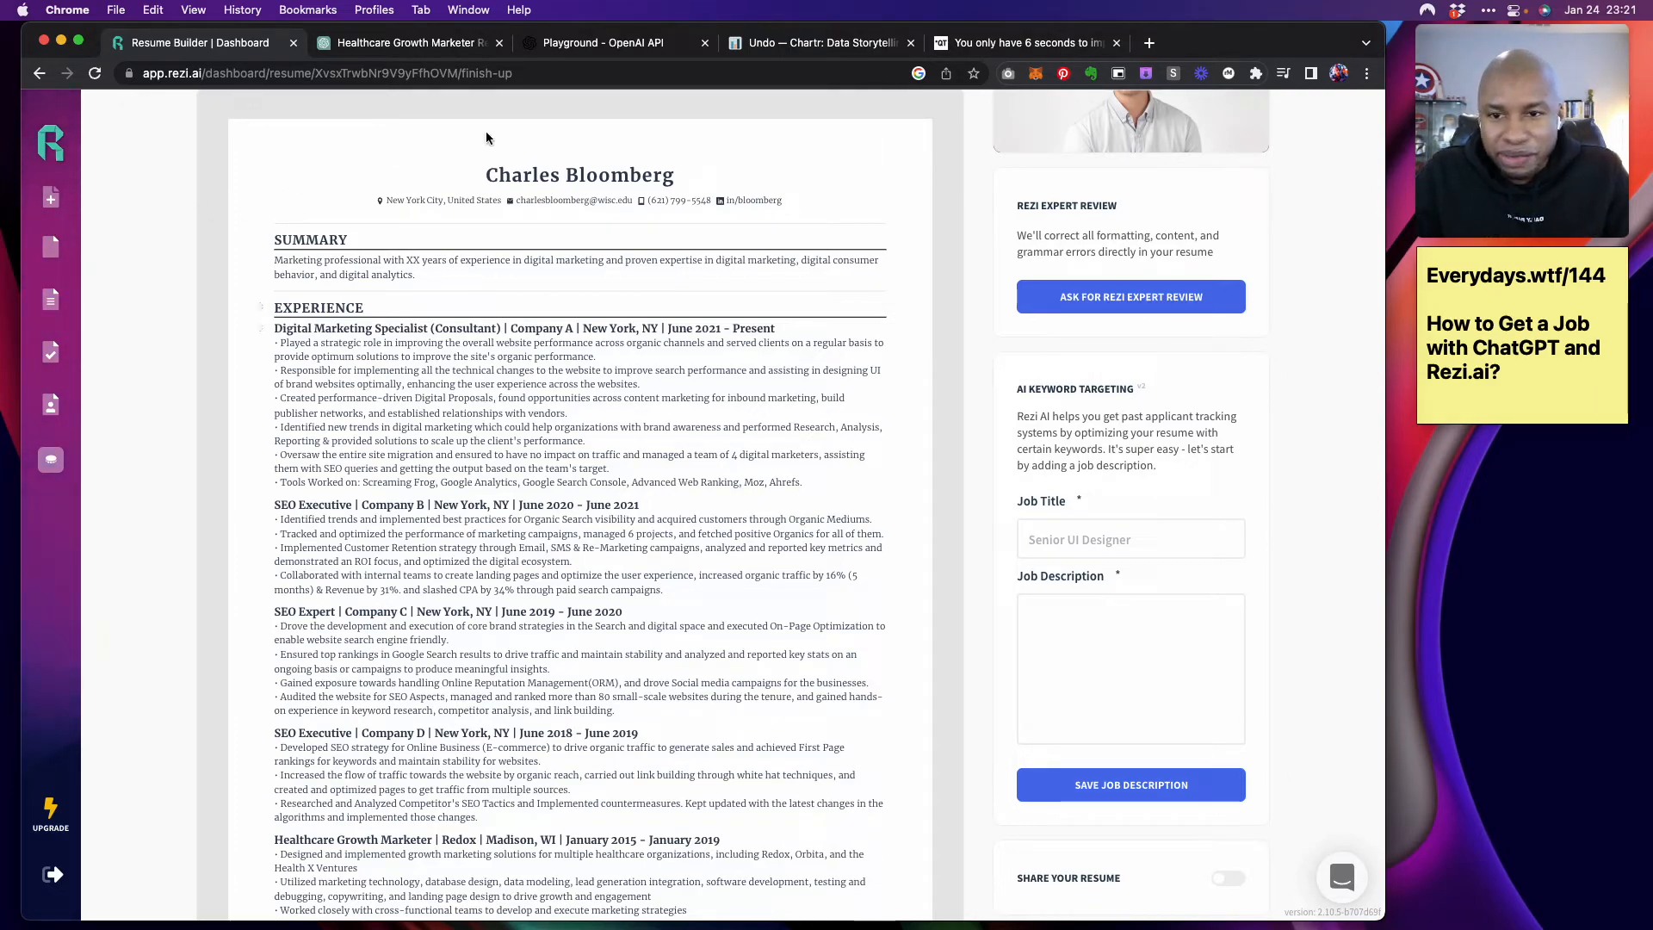
scroll(443, 172, up, 2)
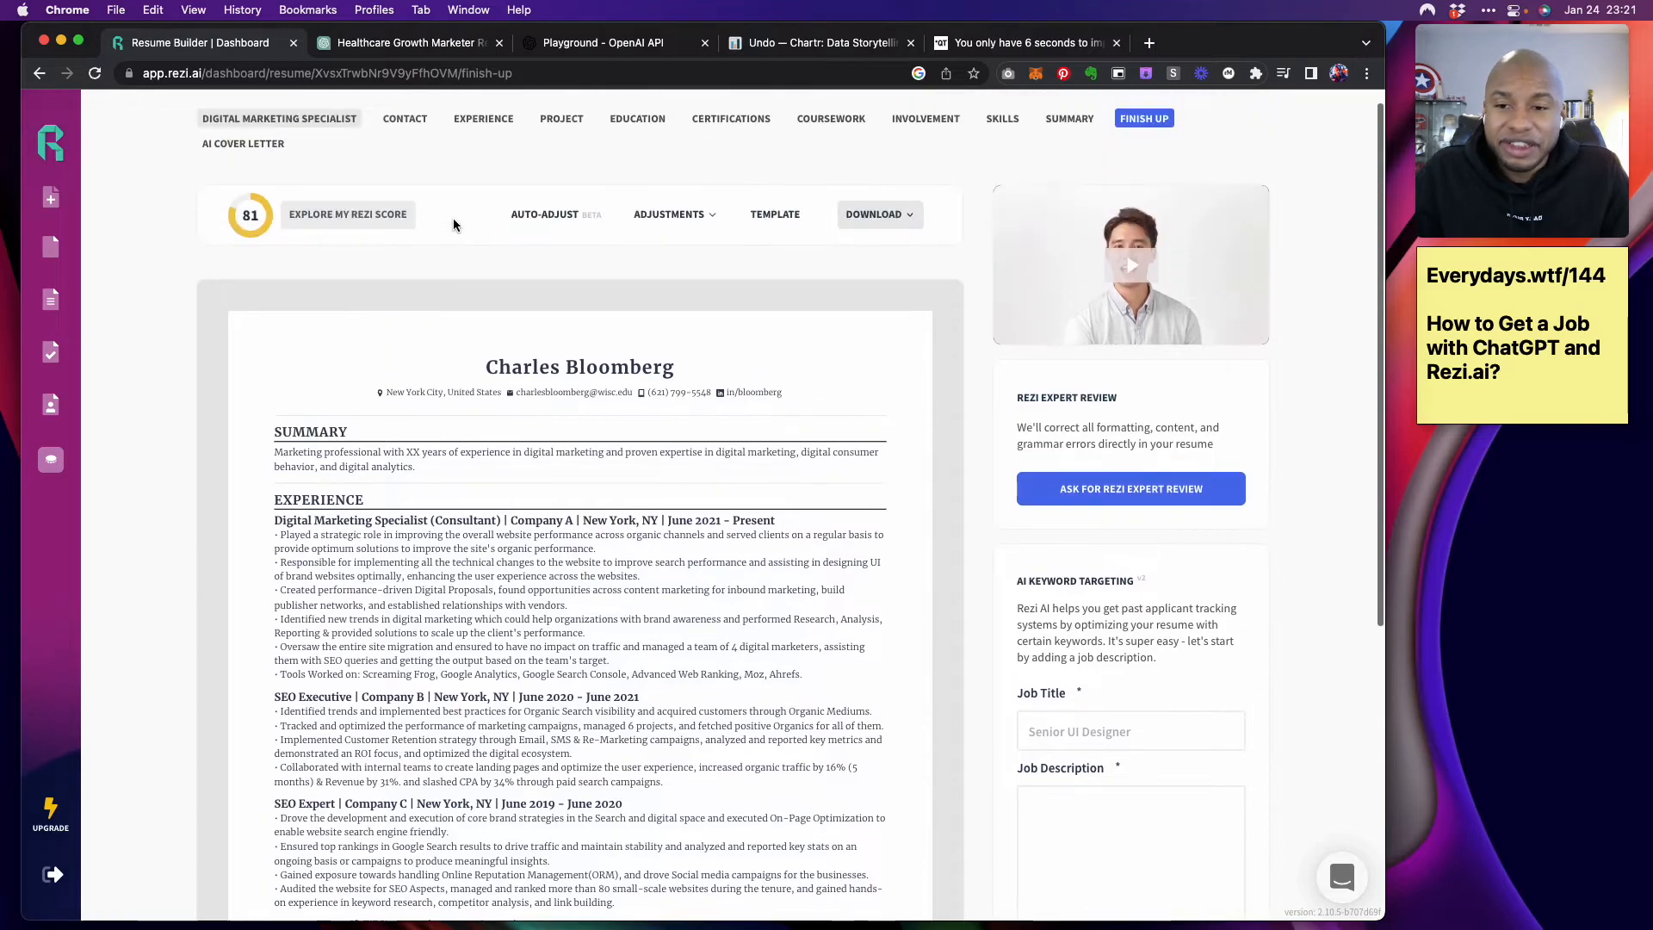
Switch to ChatGPT and select the four body paragraphs of the generated cover letter for the Healthcare Marketing Specialist role
click(380, 45)
scroll(421, 350, up, 10)
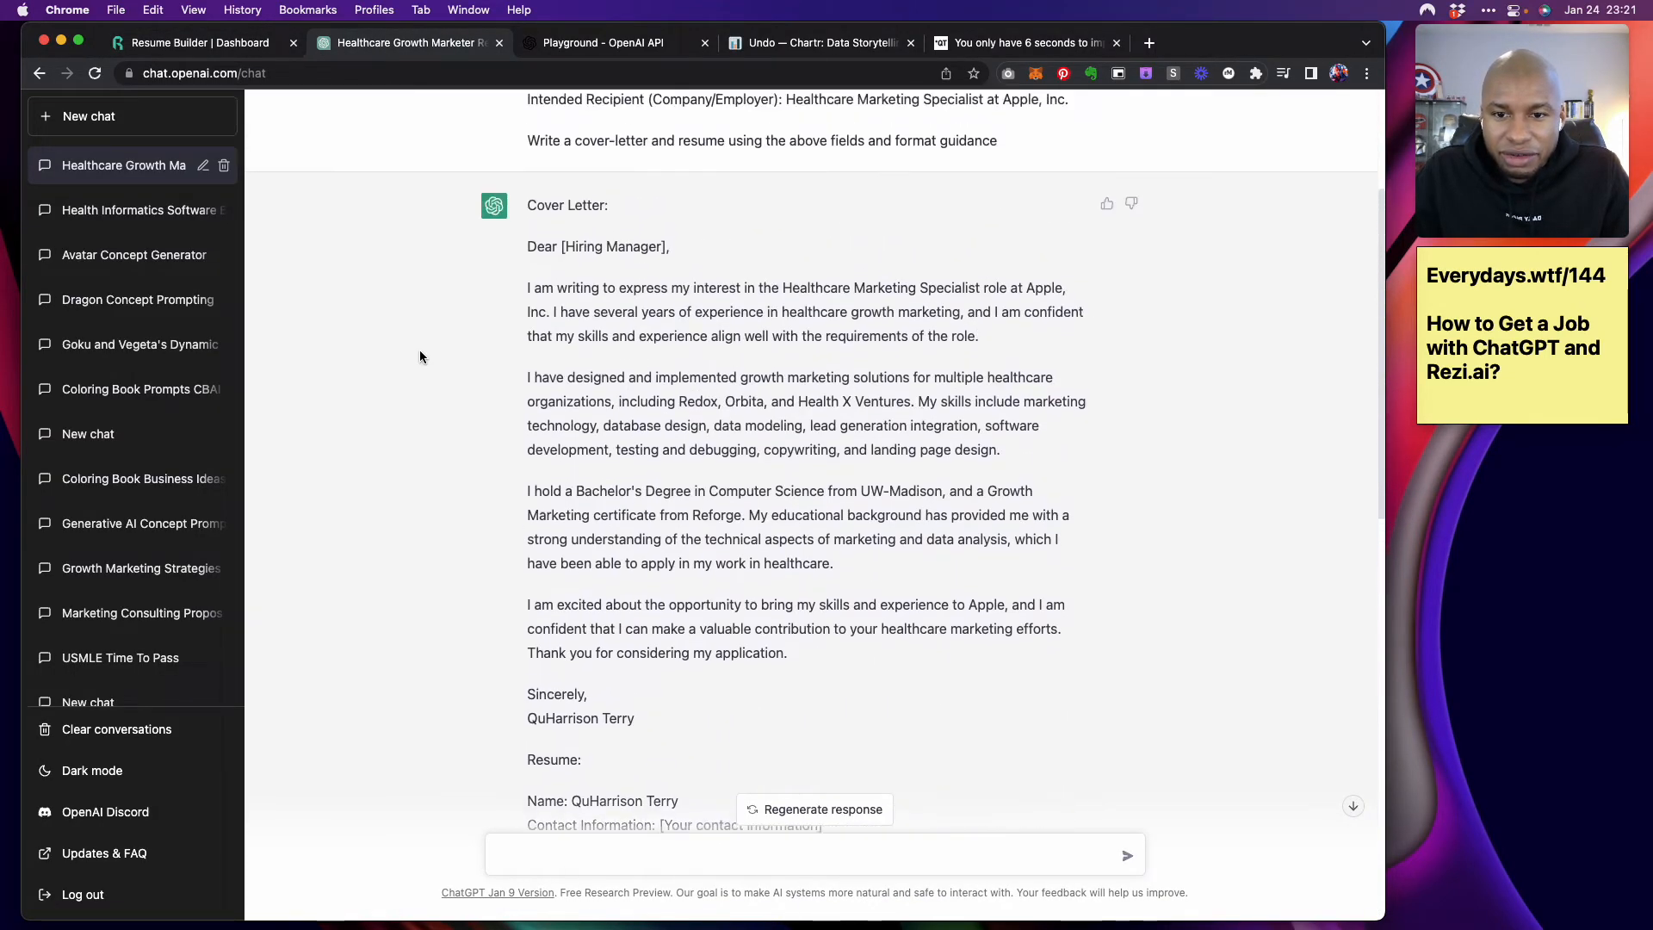
scroll(420, 347, down, 1)
mouse_move(529, 213)
mouse_down()
mouse_move(822, 514)
mouse_move(813, 582)
mouse_up()
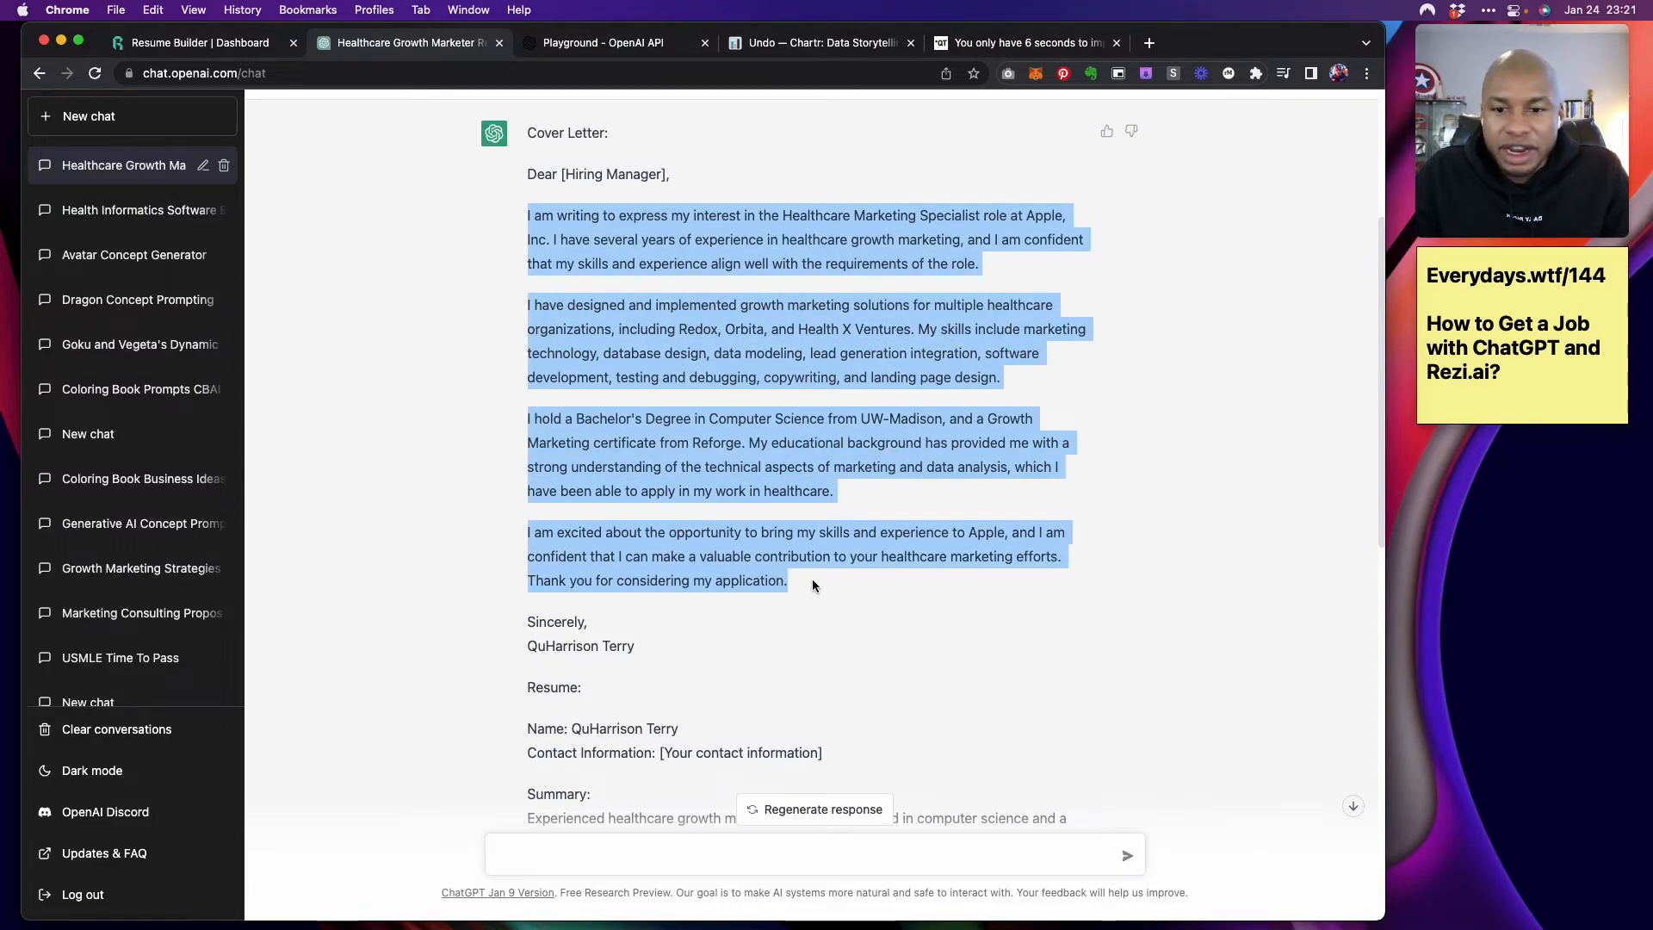
scroll(621, 646, down, 1)
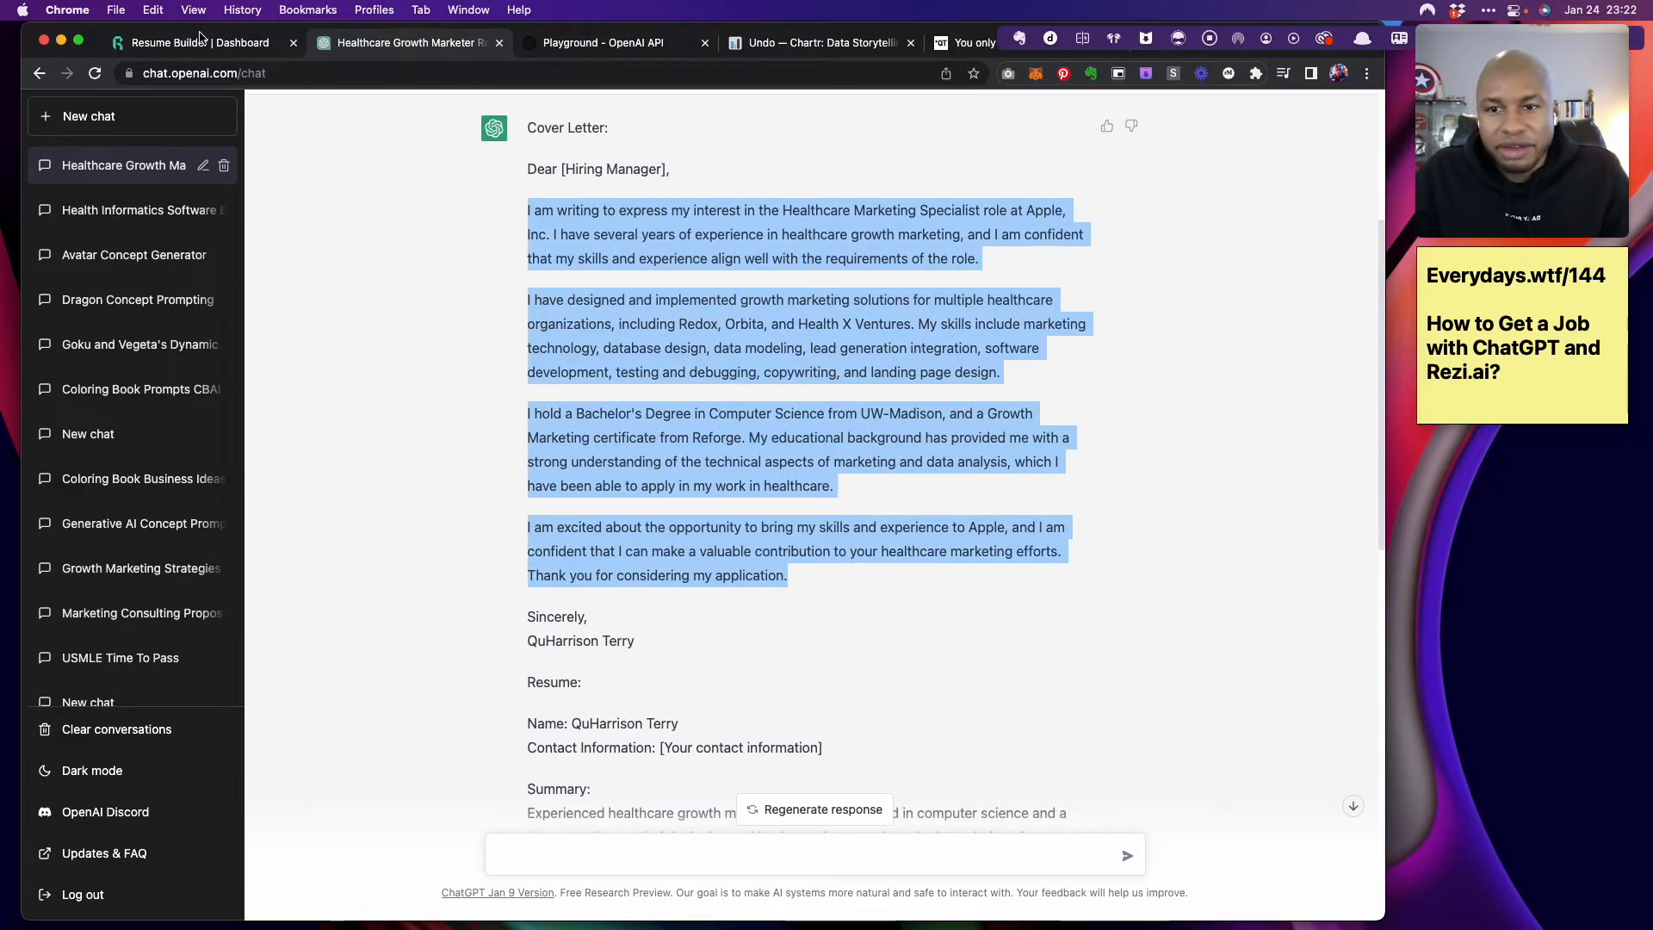
Return to Rezi, try to open the AI cover letter section and dismiss the account upgrade dialog
click(198, 42)
scroll(413, 302, down, 2)
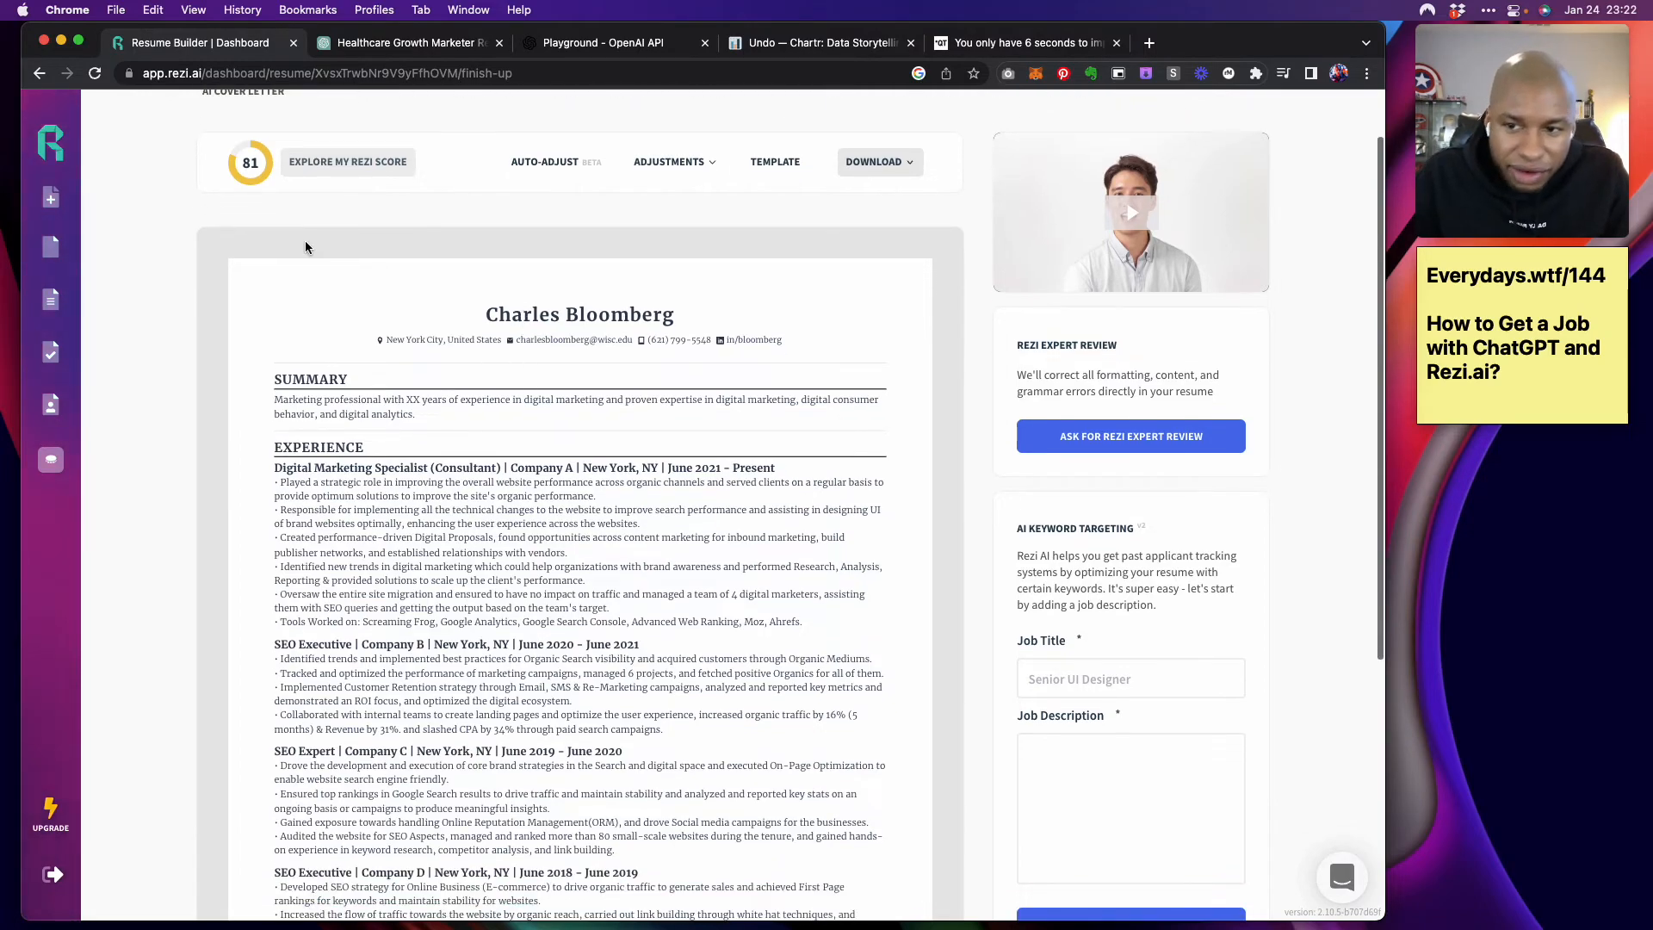
scroll(306, 244, up, 3)
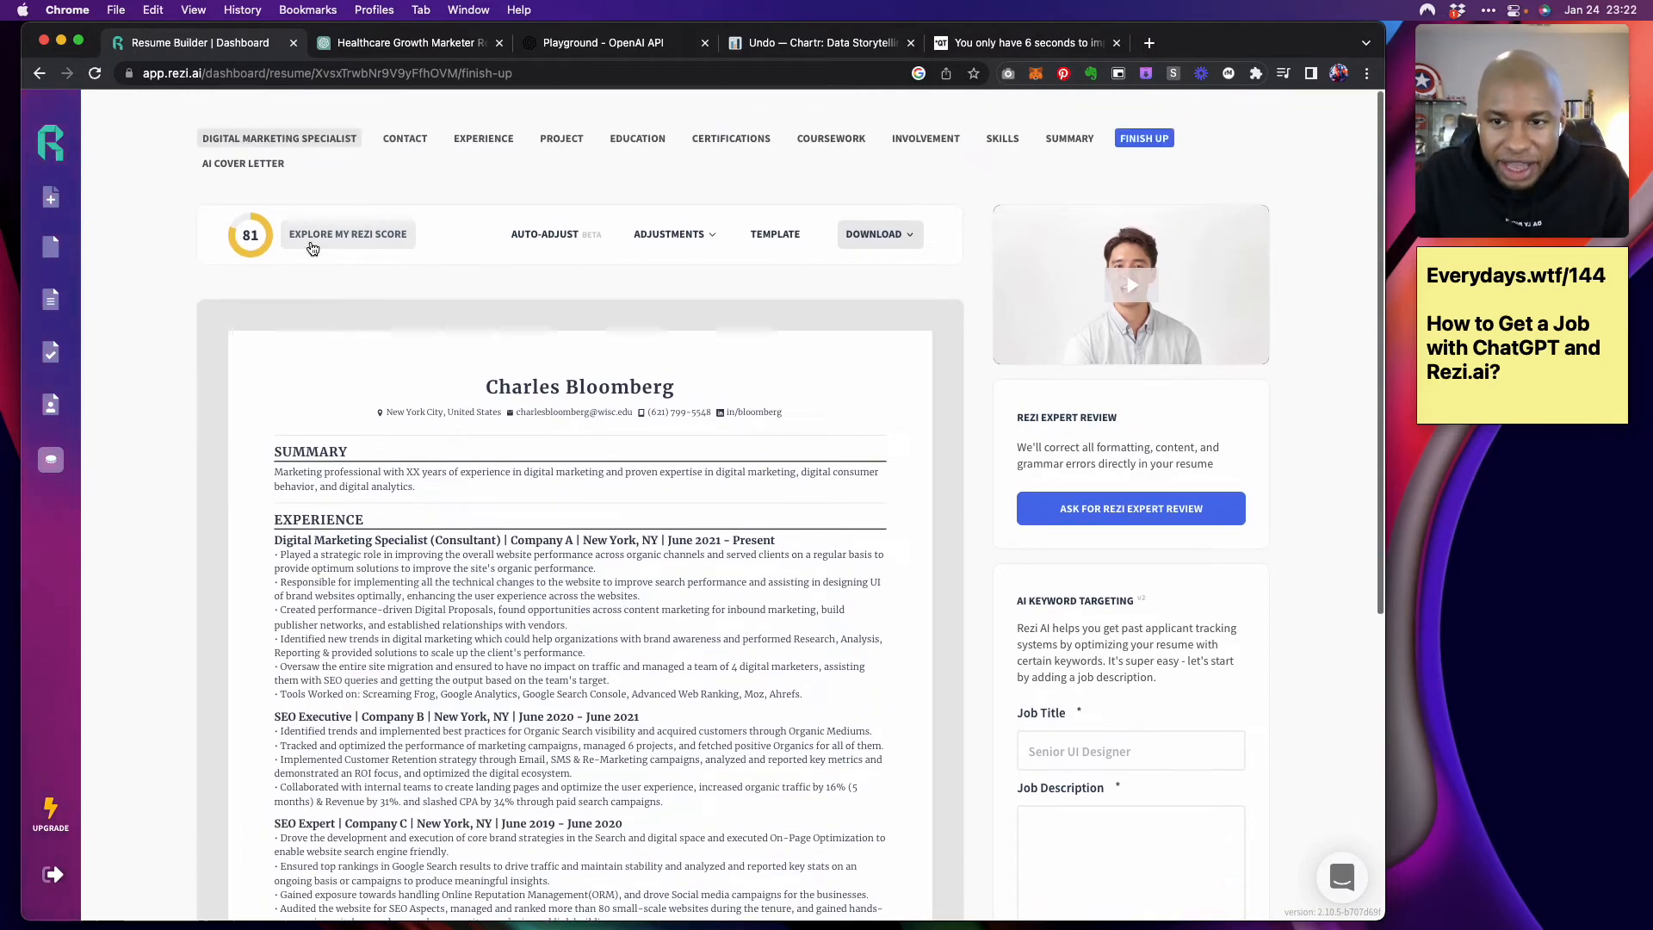
click(242, 165)
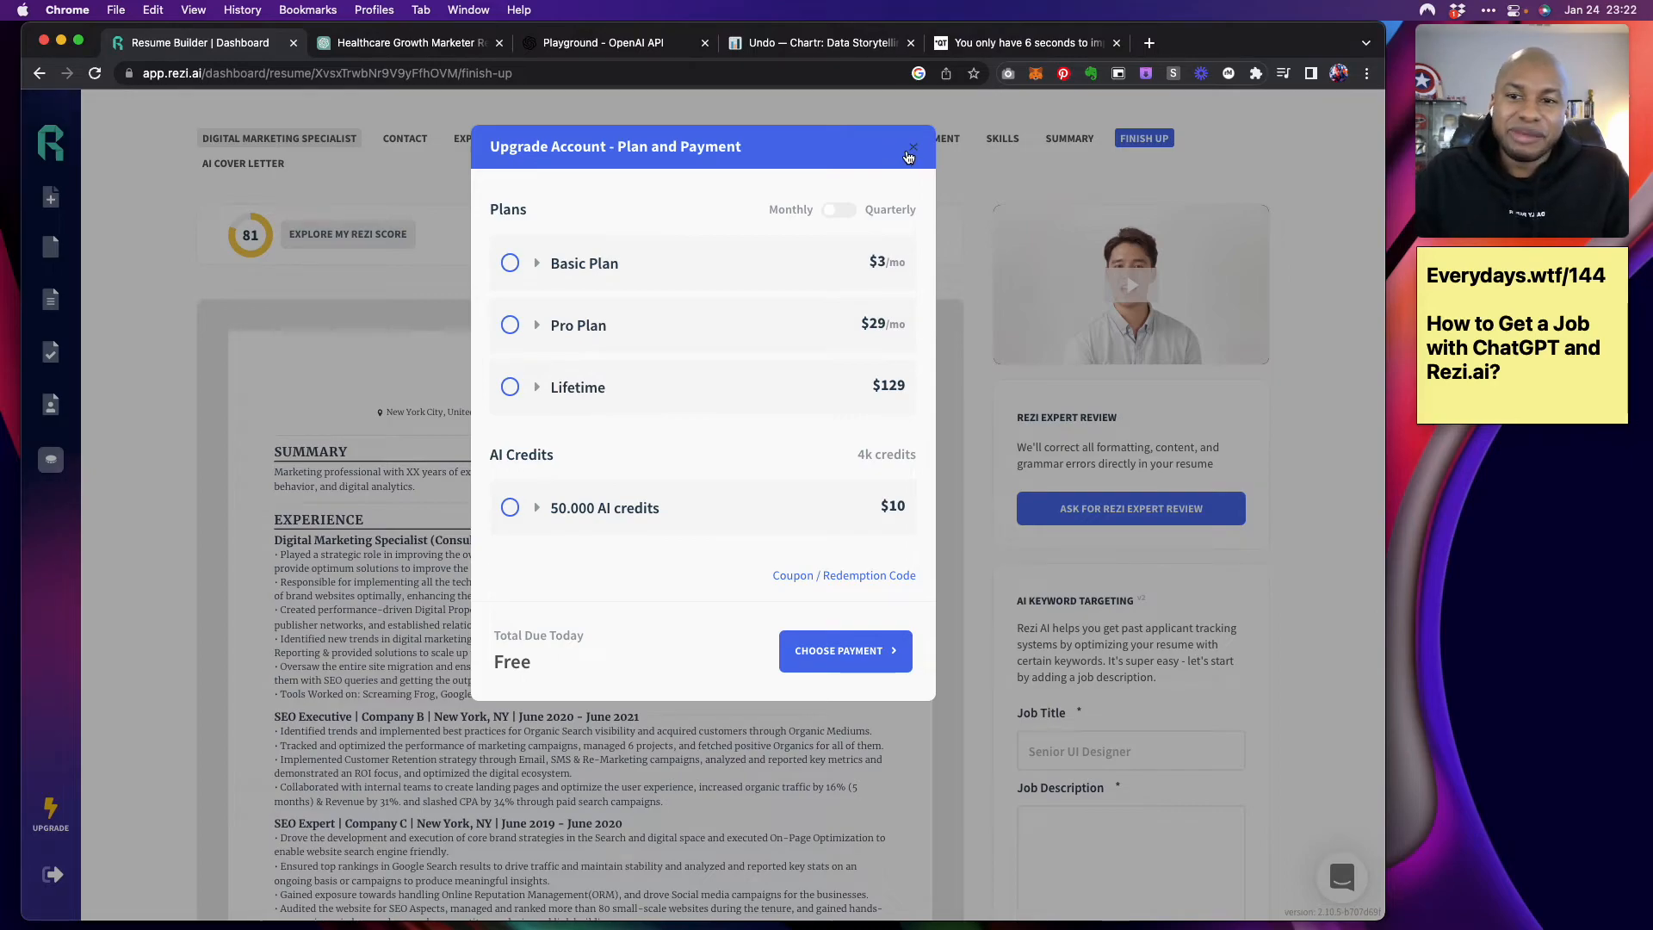
click(908, 155)
click(405, 42)
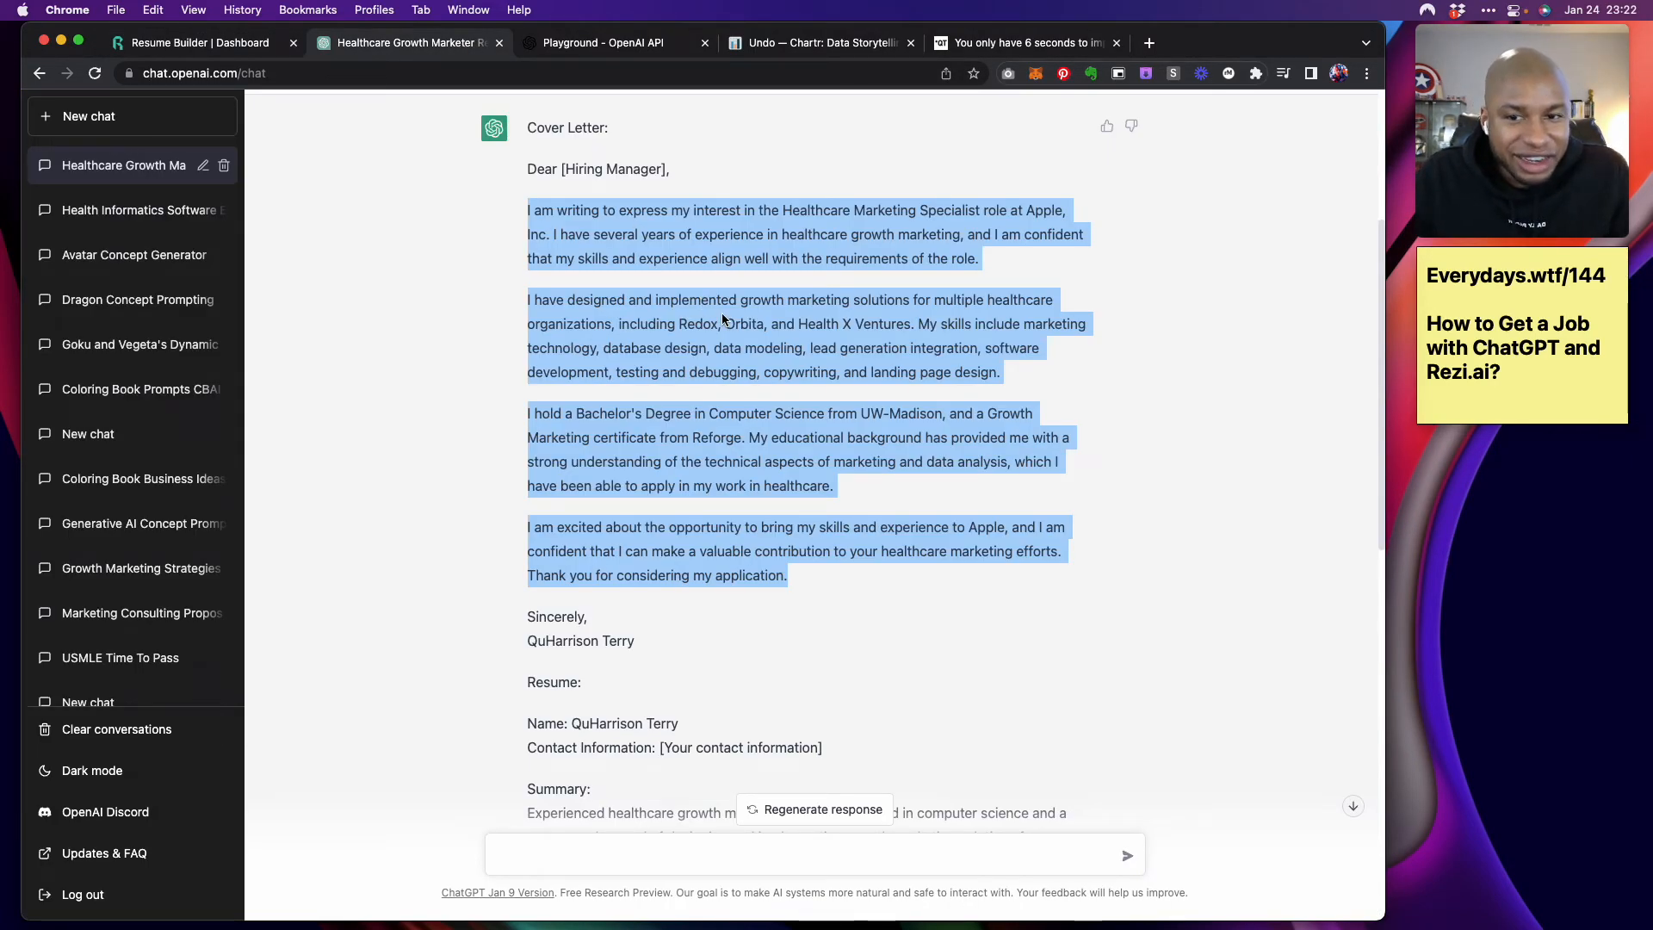
click(191, 42)
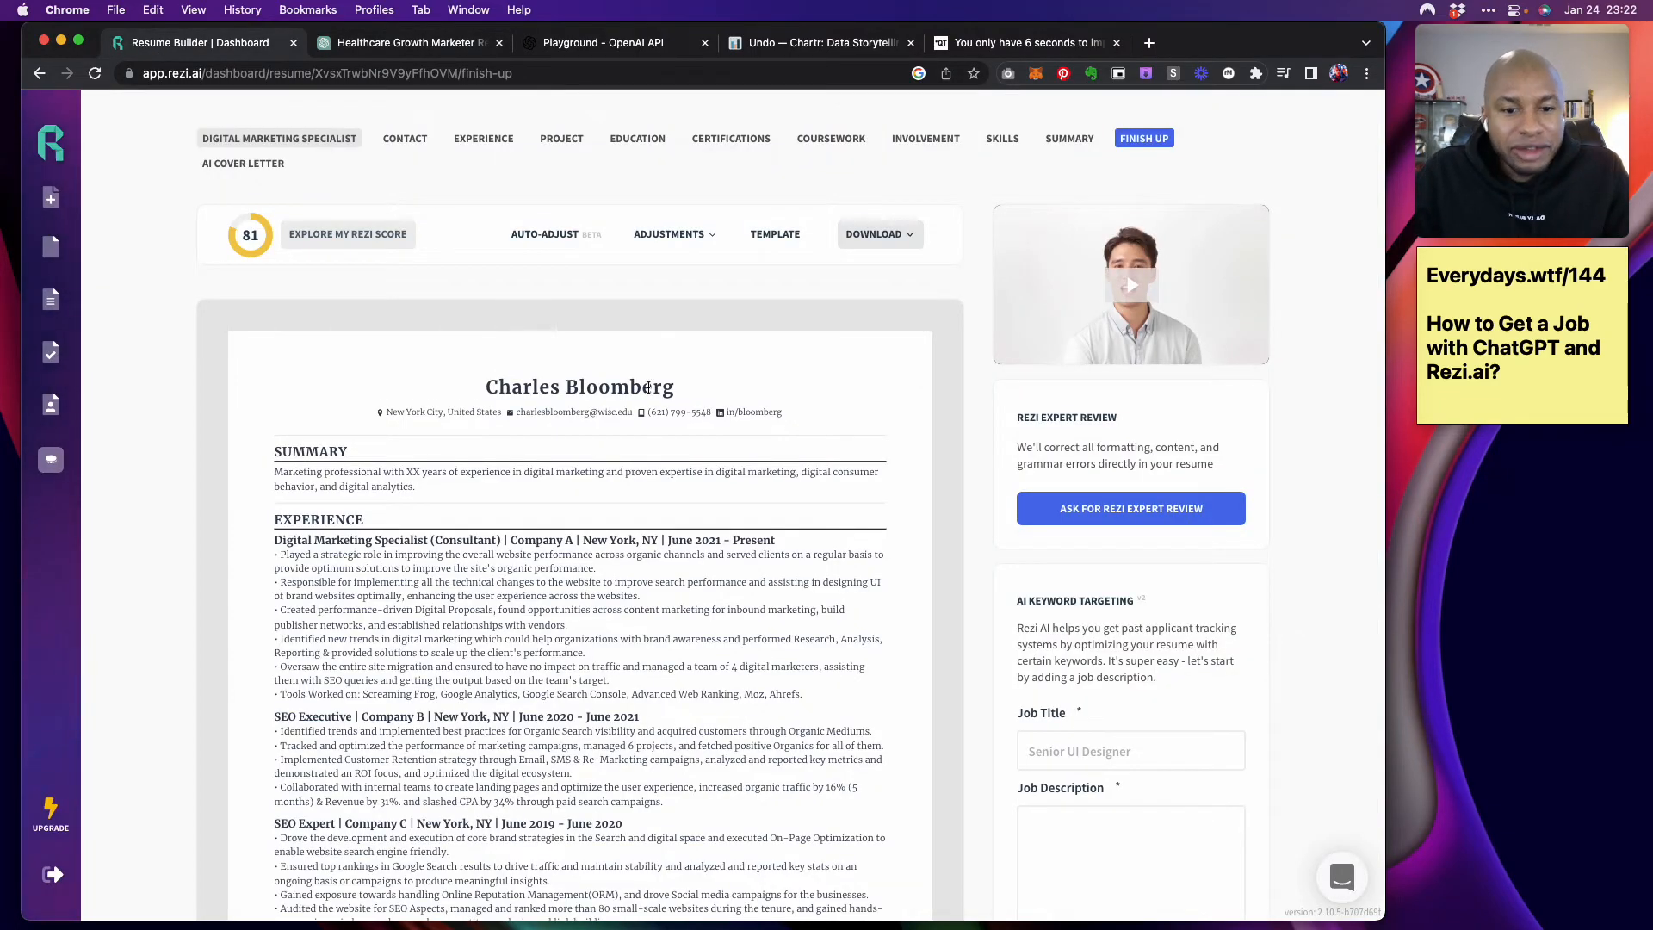
Examine the Rezi Expert Review offer beside the finished resume preview
scroll(647, 385, down, 3)
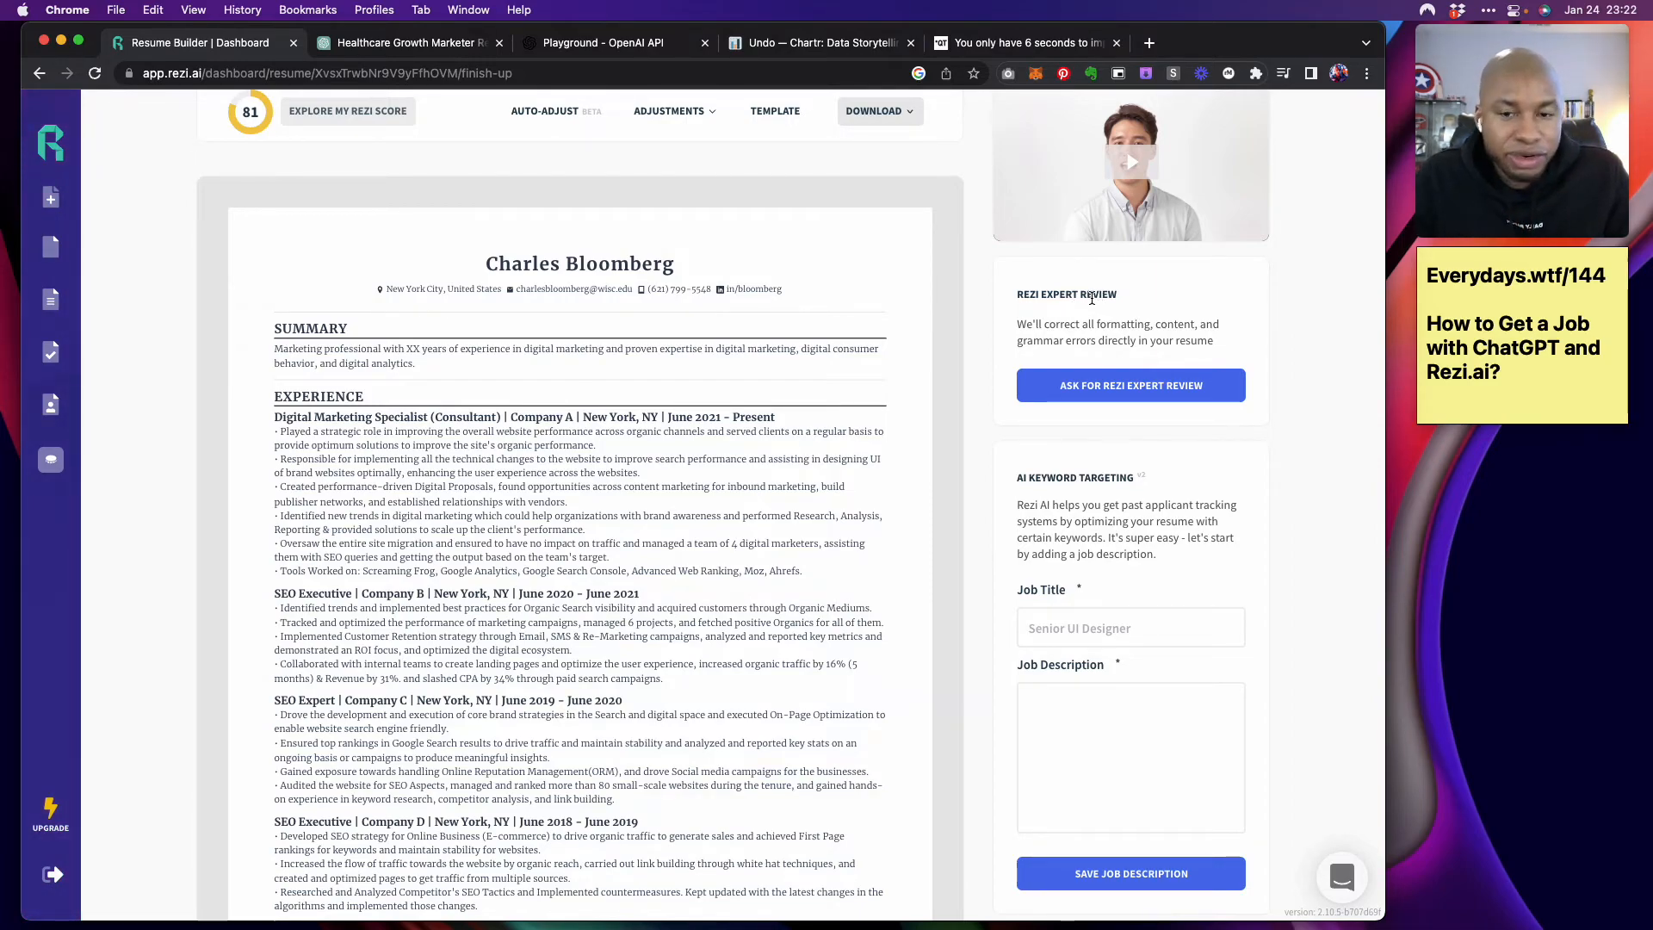
scroll(1090, 299, down, 2)
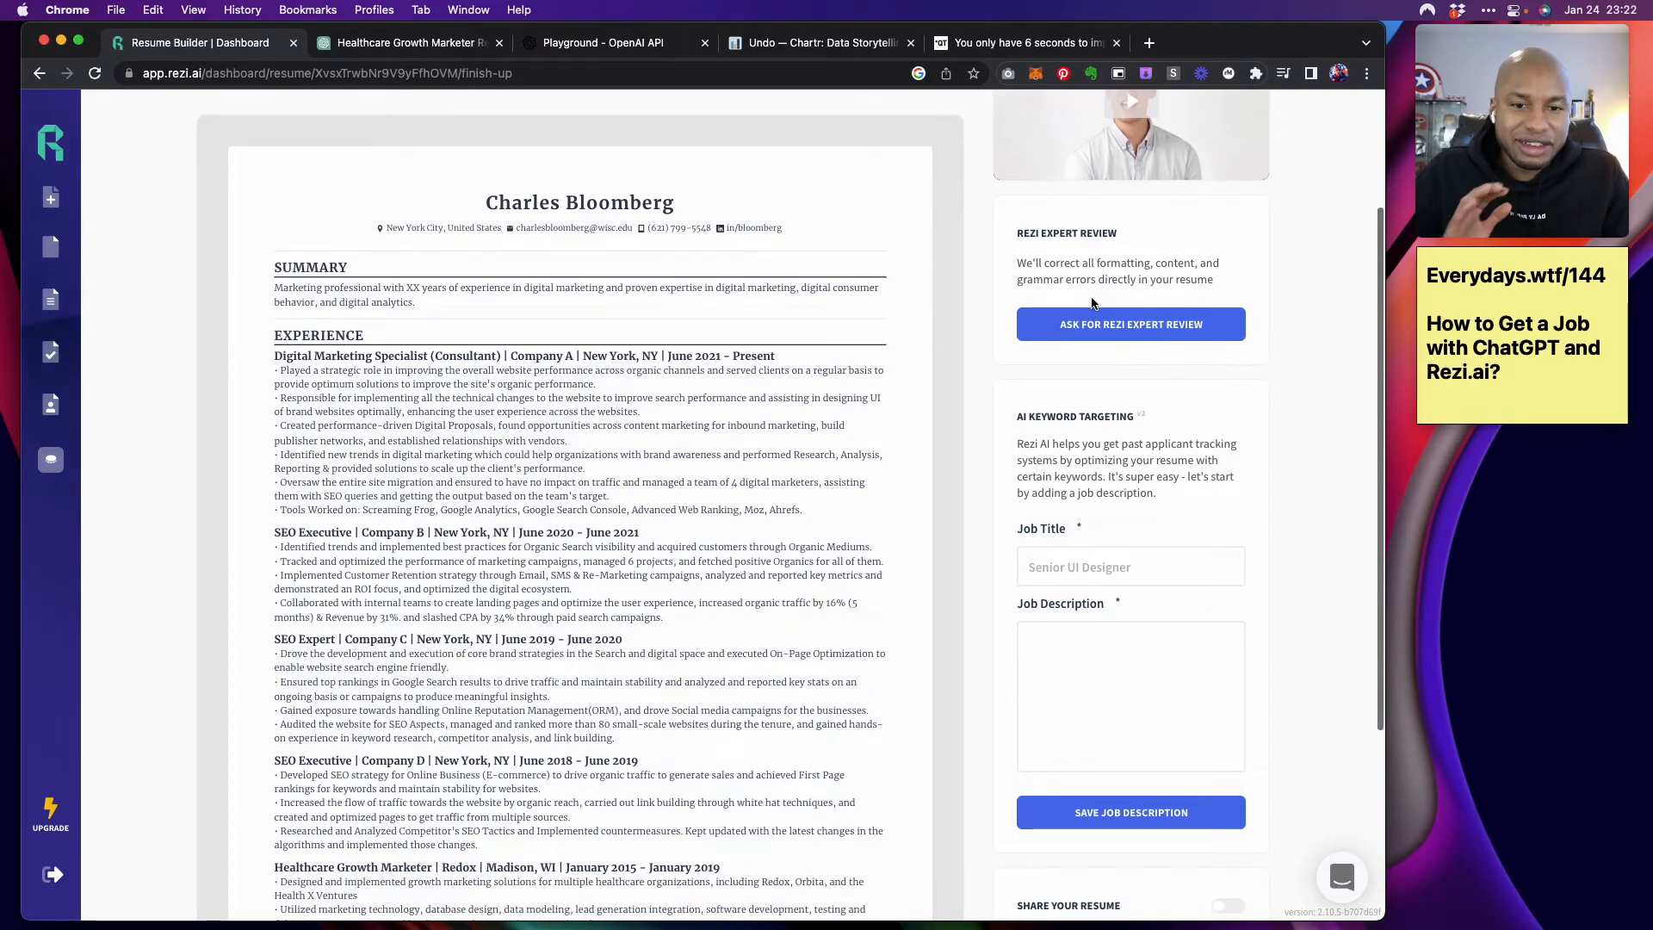
scroll(1092, 303, up, 2)
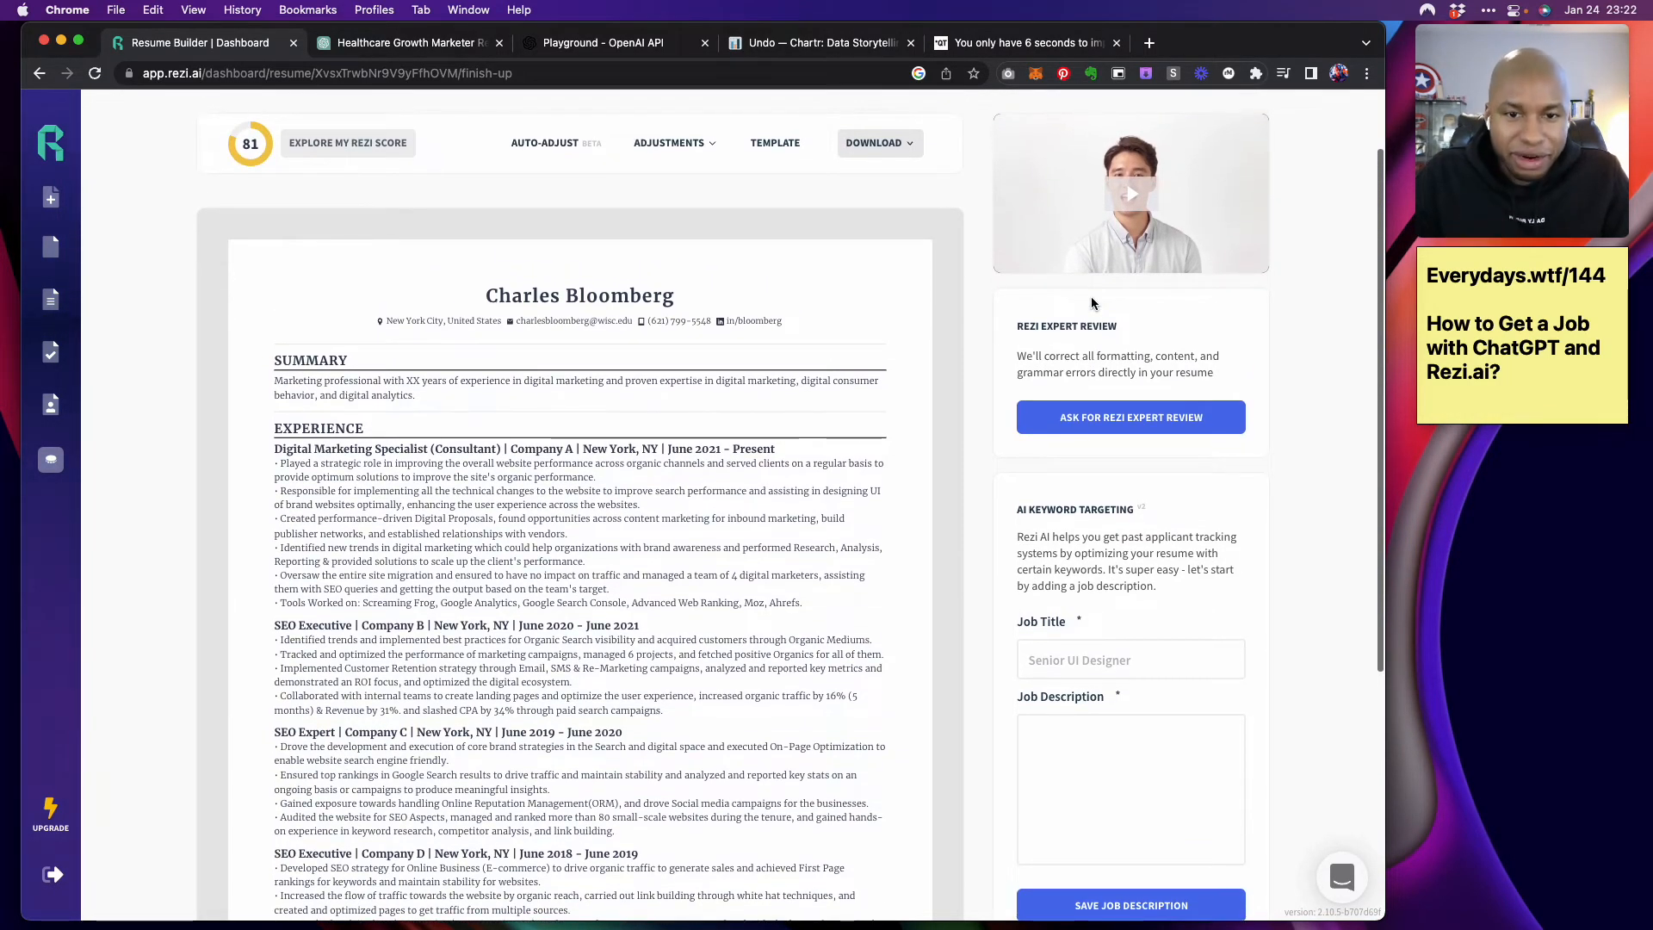
scroll(1092, 301, down, 1)
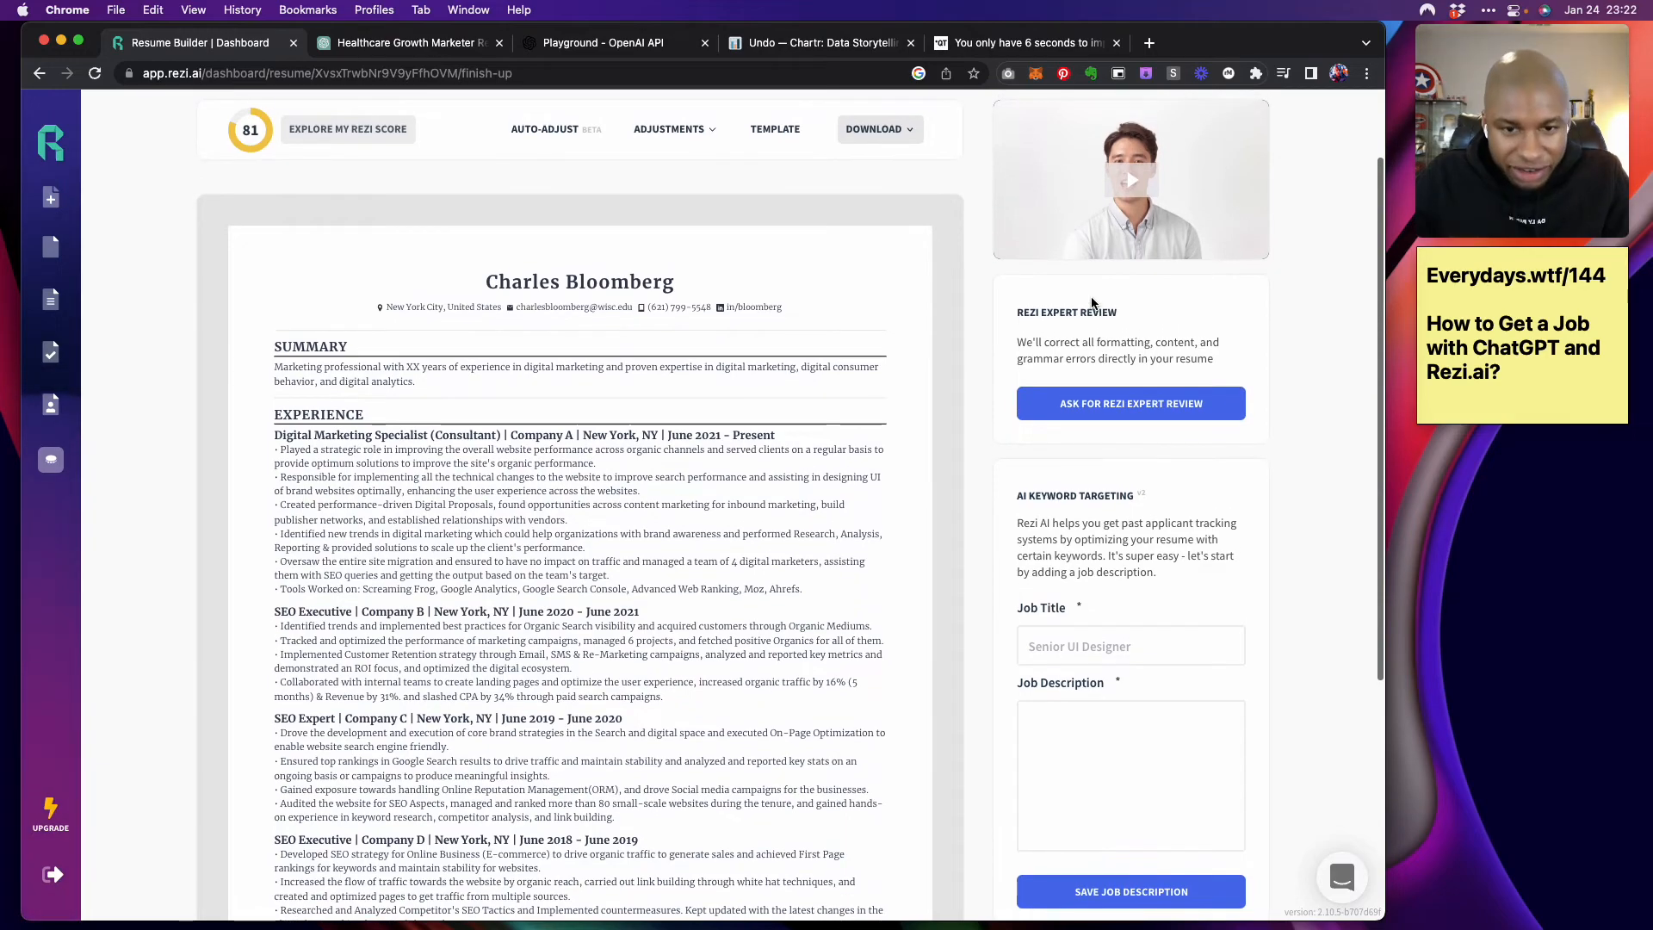
scroll(1092, 301, up, 1)
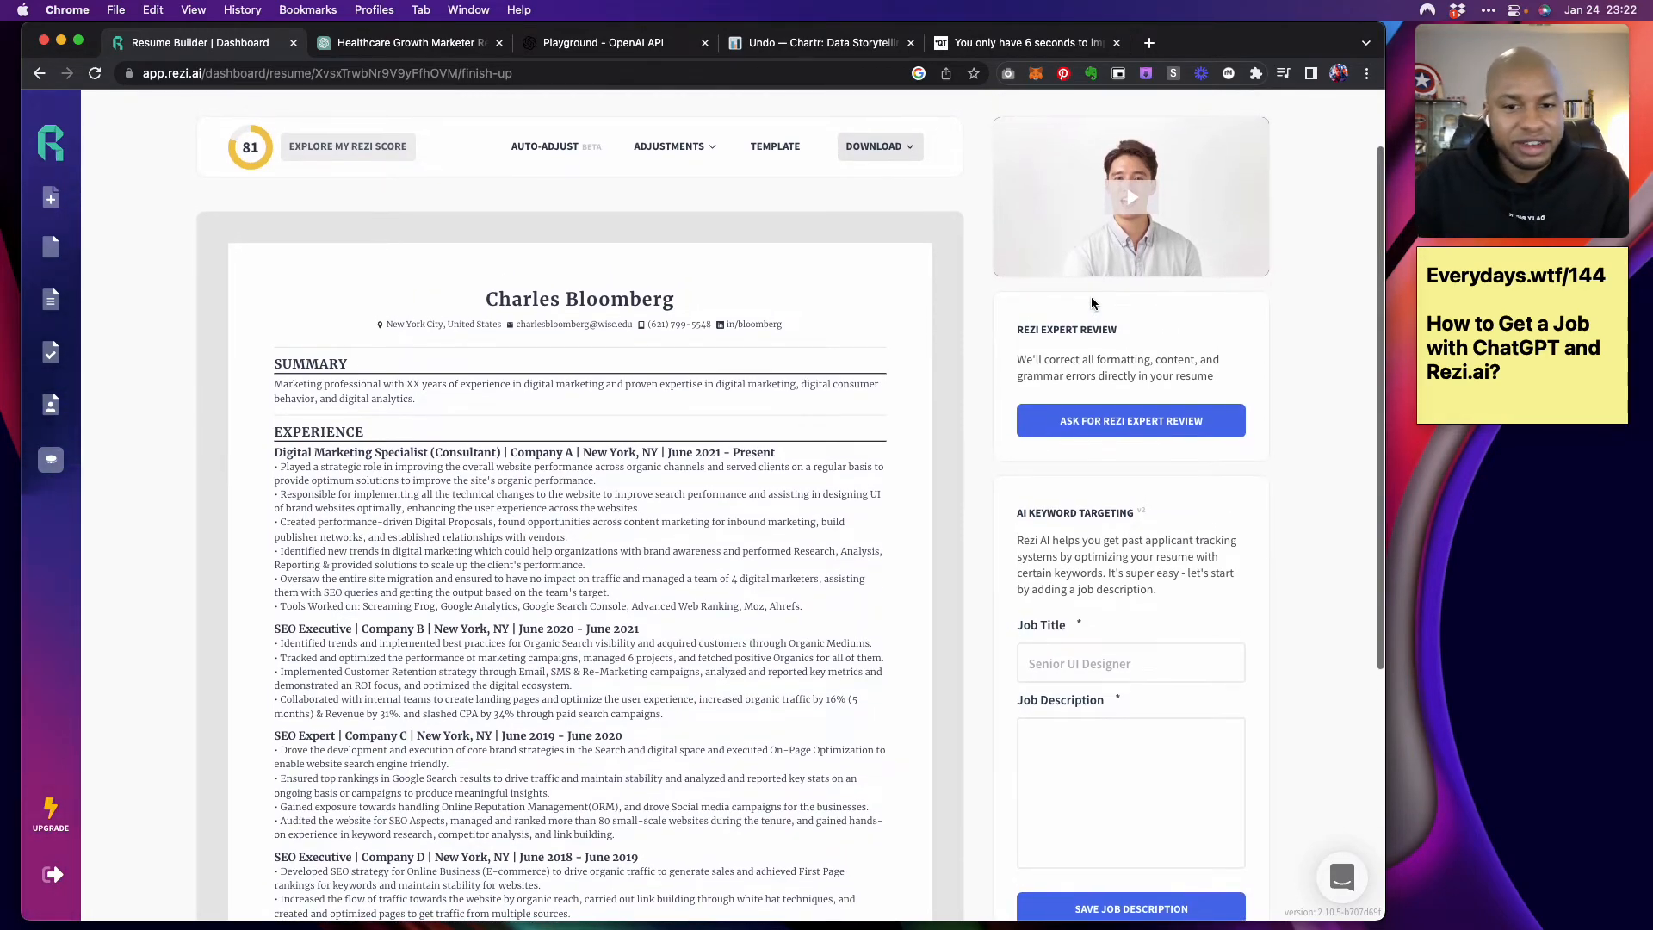
scroll(1091, 303, down, 1)
scroll(1092, 303, up, 1)
scroll(1092, 303, down, 1)
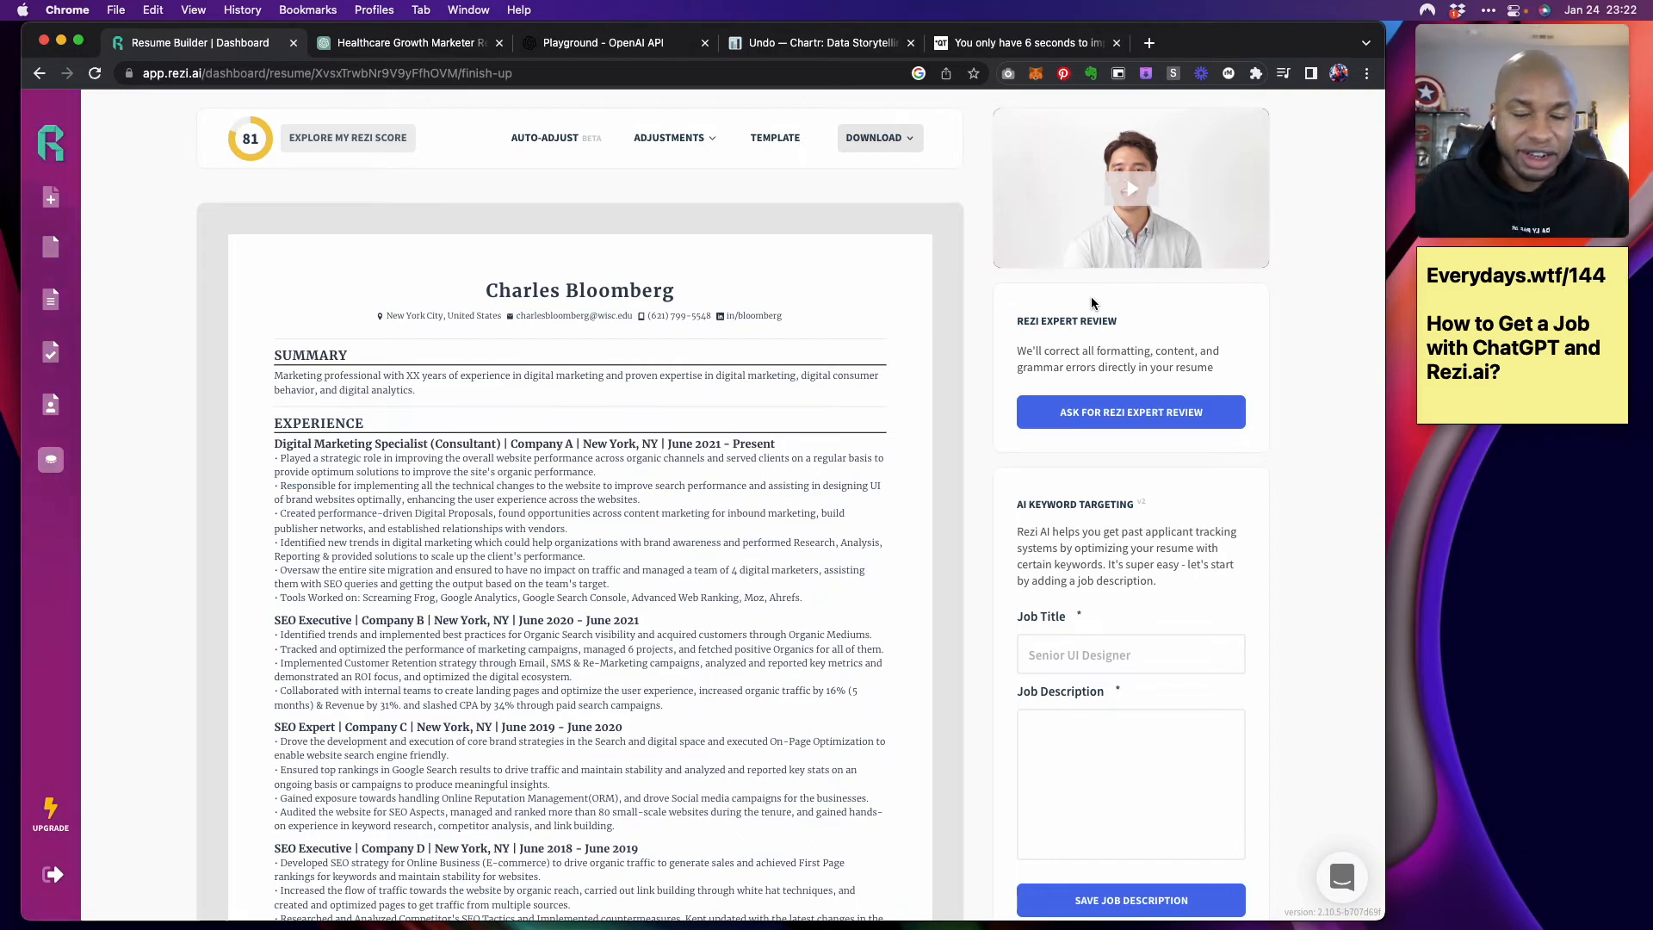
scroll(1092, 296, up, 2)
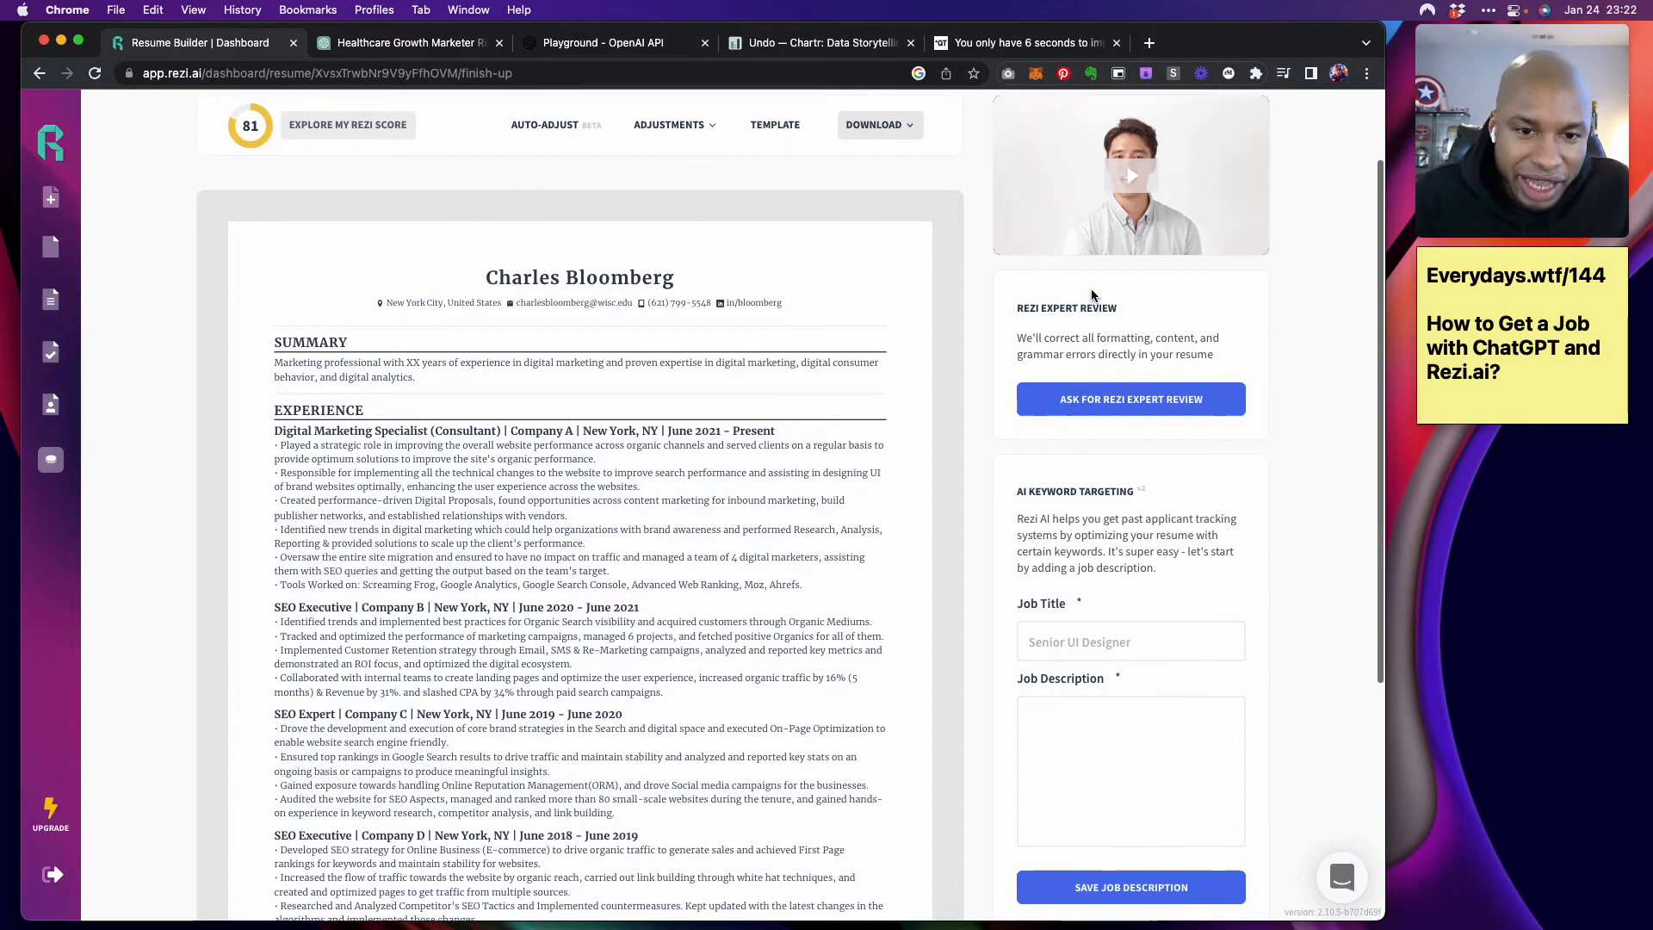
scroll(1091, 295, up, 1)
scroll(969, 389, down, 1)
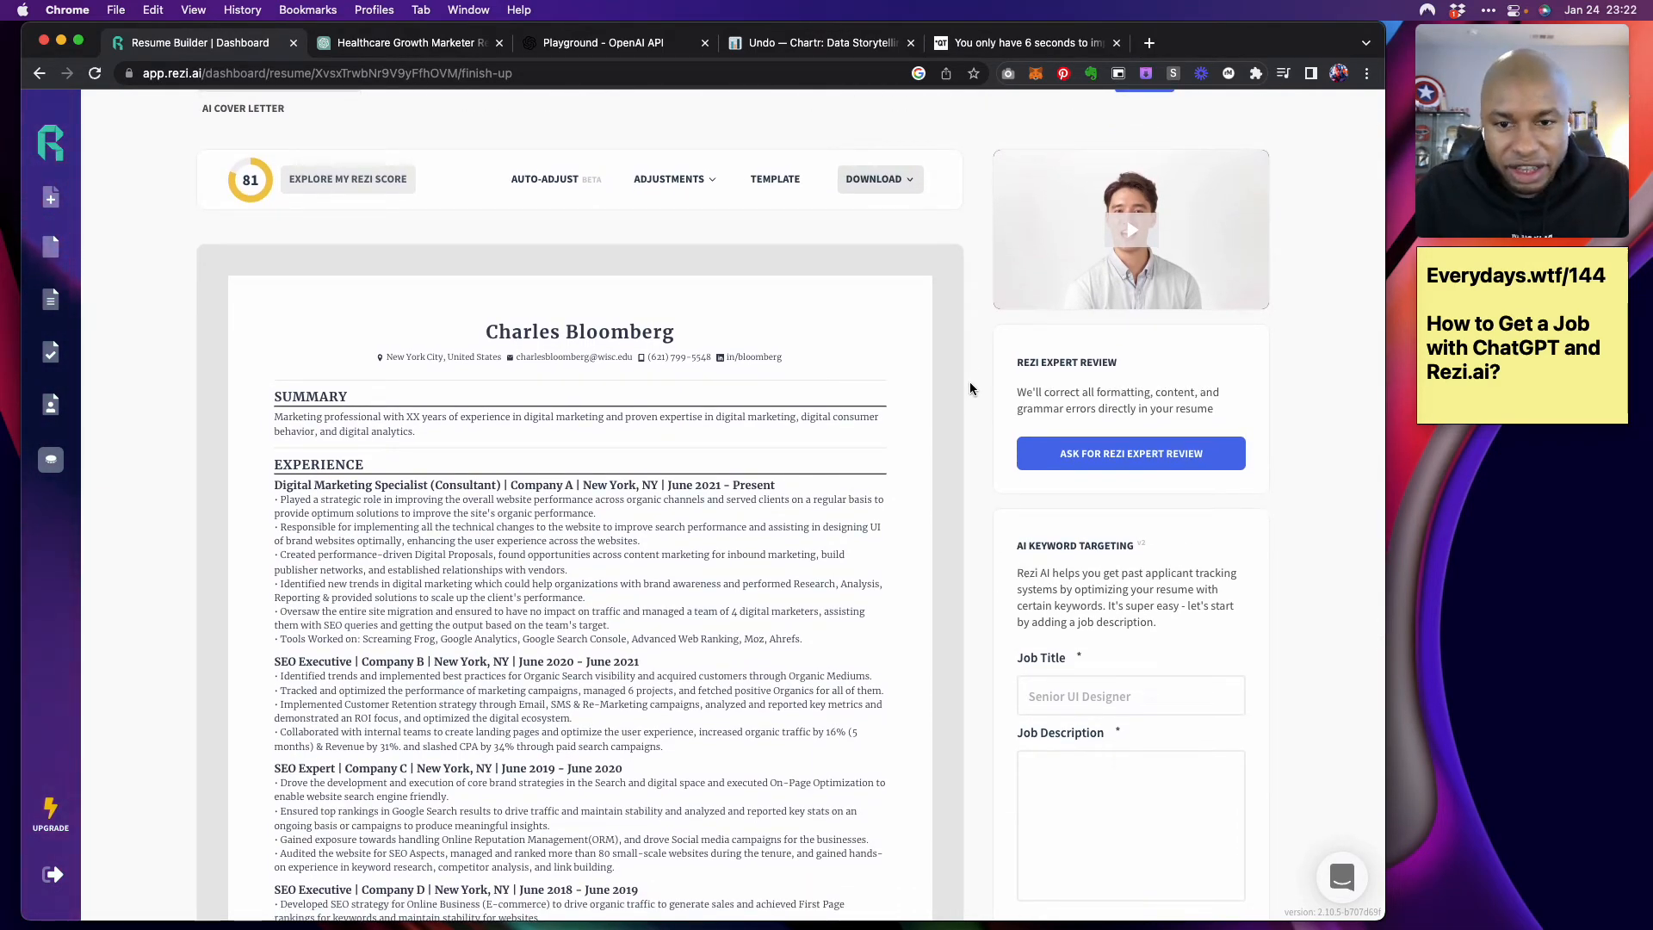
scroll(970, 389, up, 1)
scroll(969, 389, up, 1)
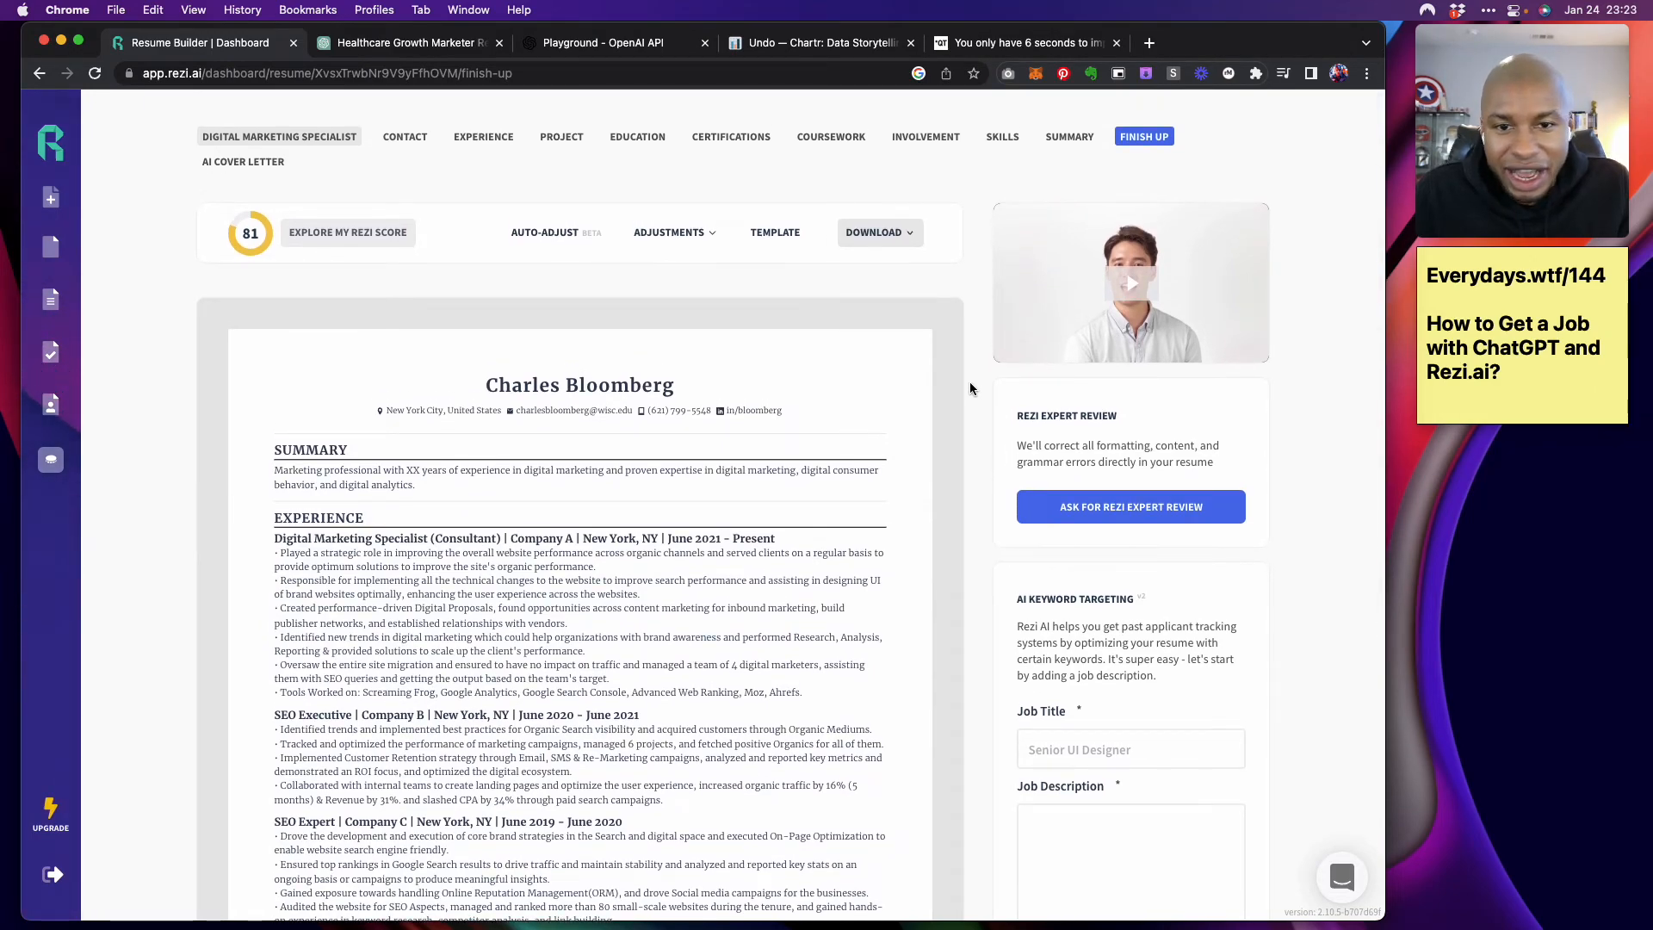
Look over the AI Keyword Targeting form, its job title and description fields, and the rest of the resume preview
scroll(990, 387, down, 3)
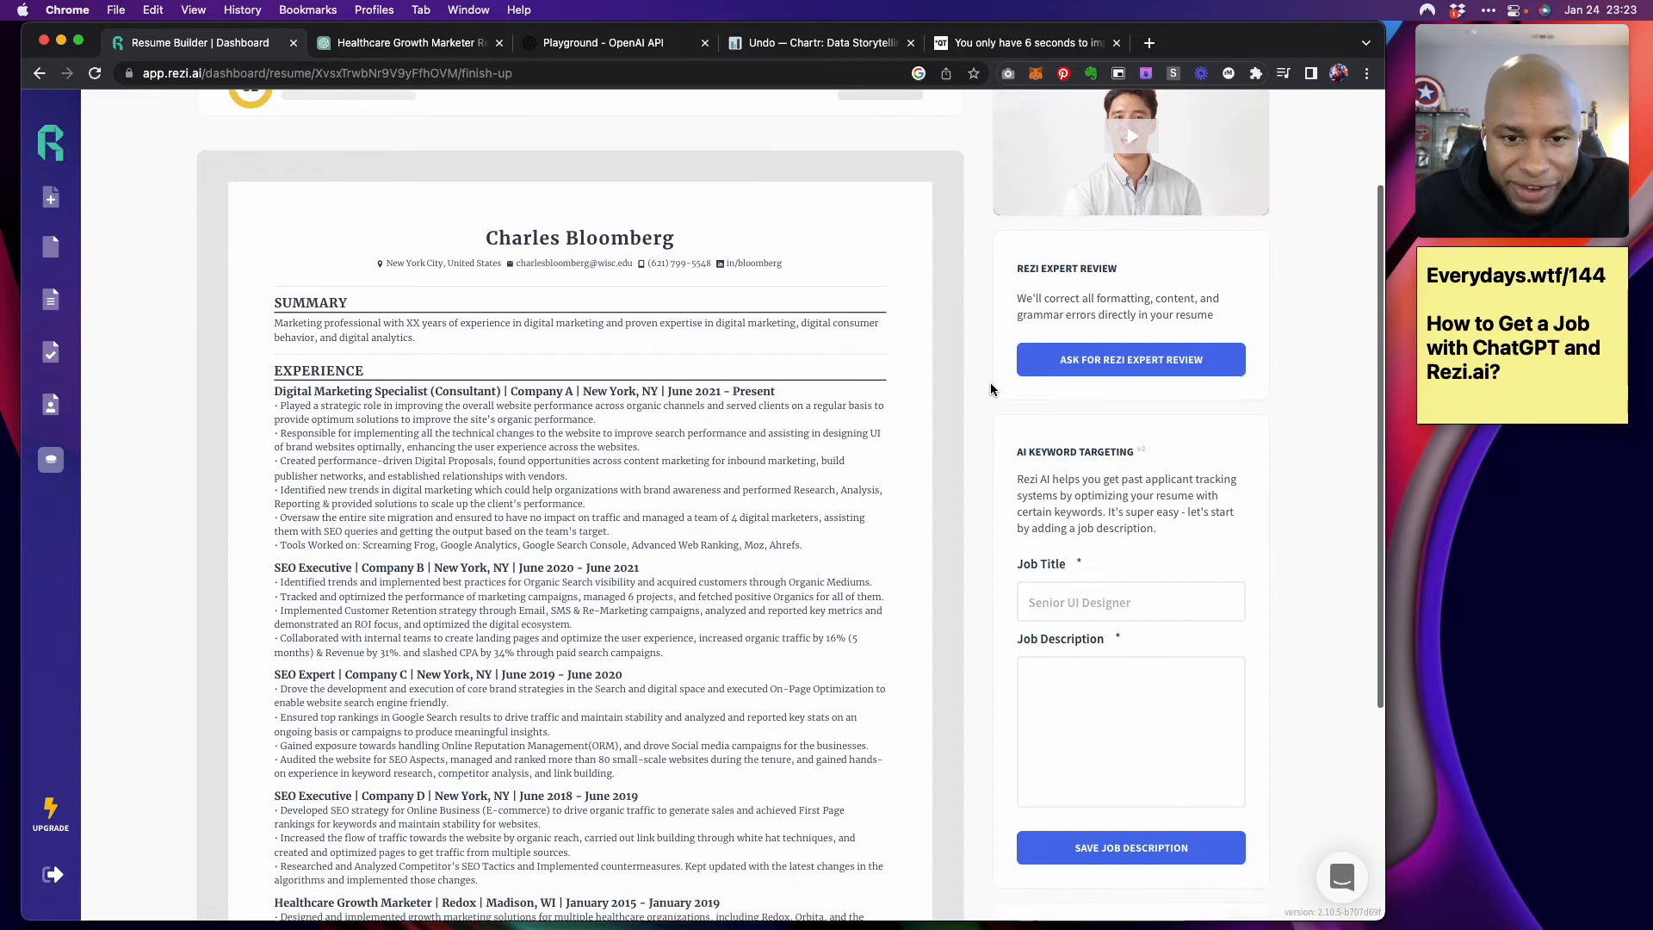
scroll(990, 390, down, 4)
click(1091, 452)
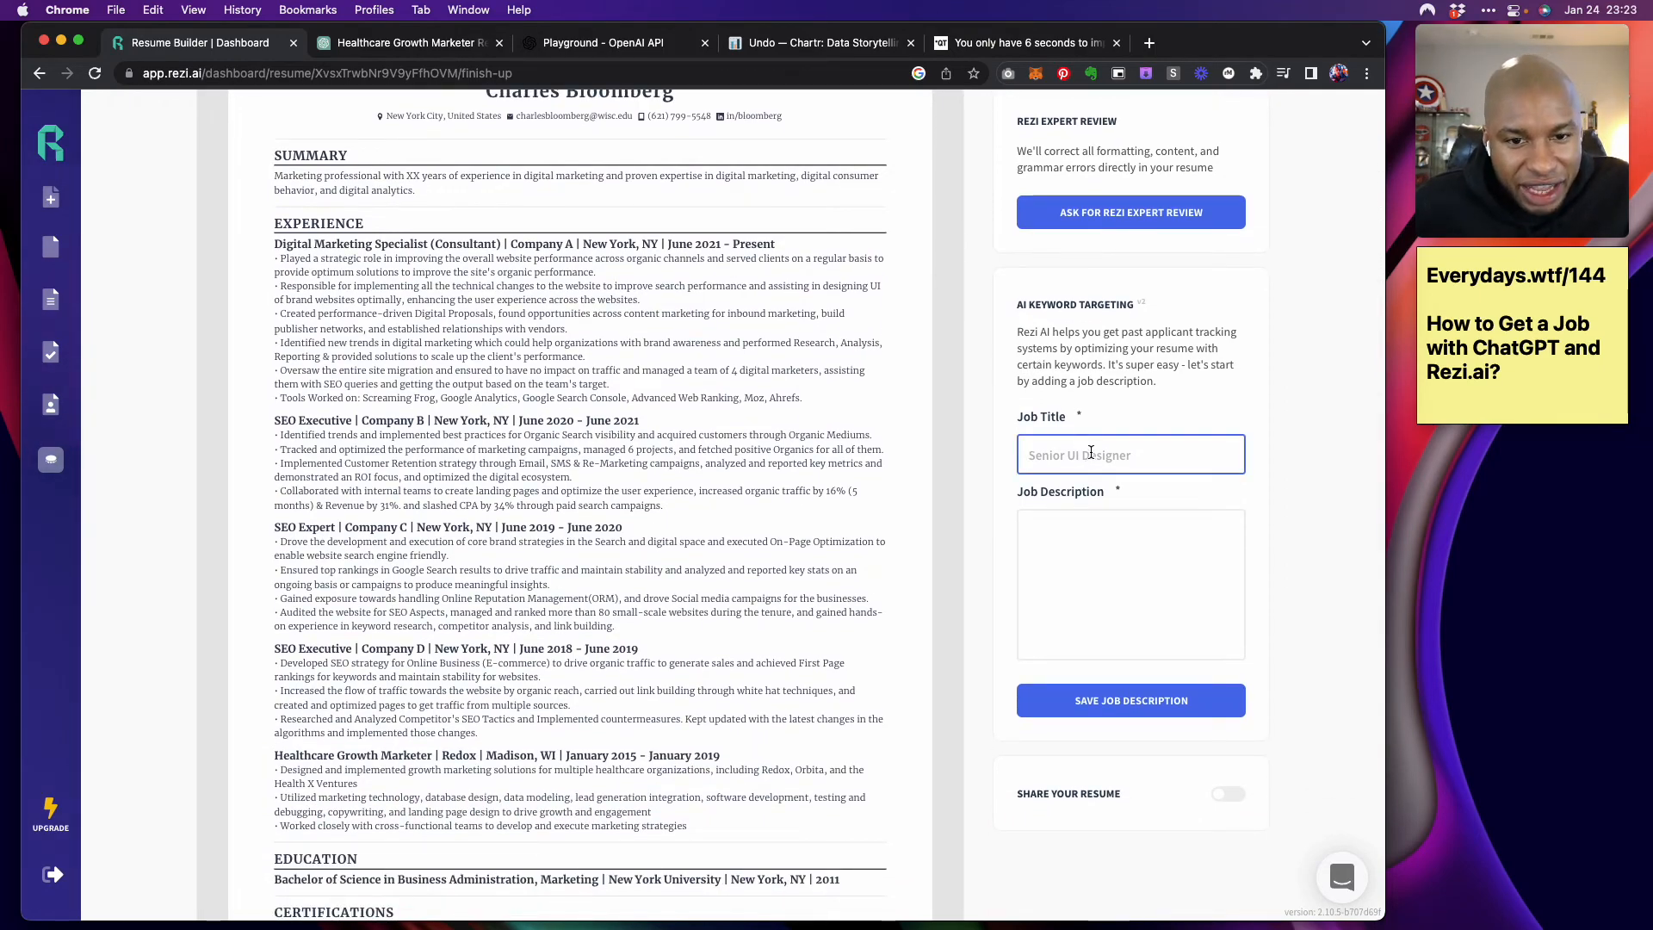
scroll(1090, 452, down, 2)
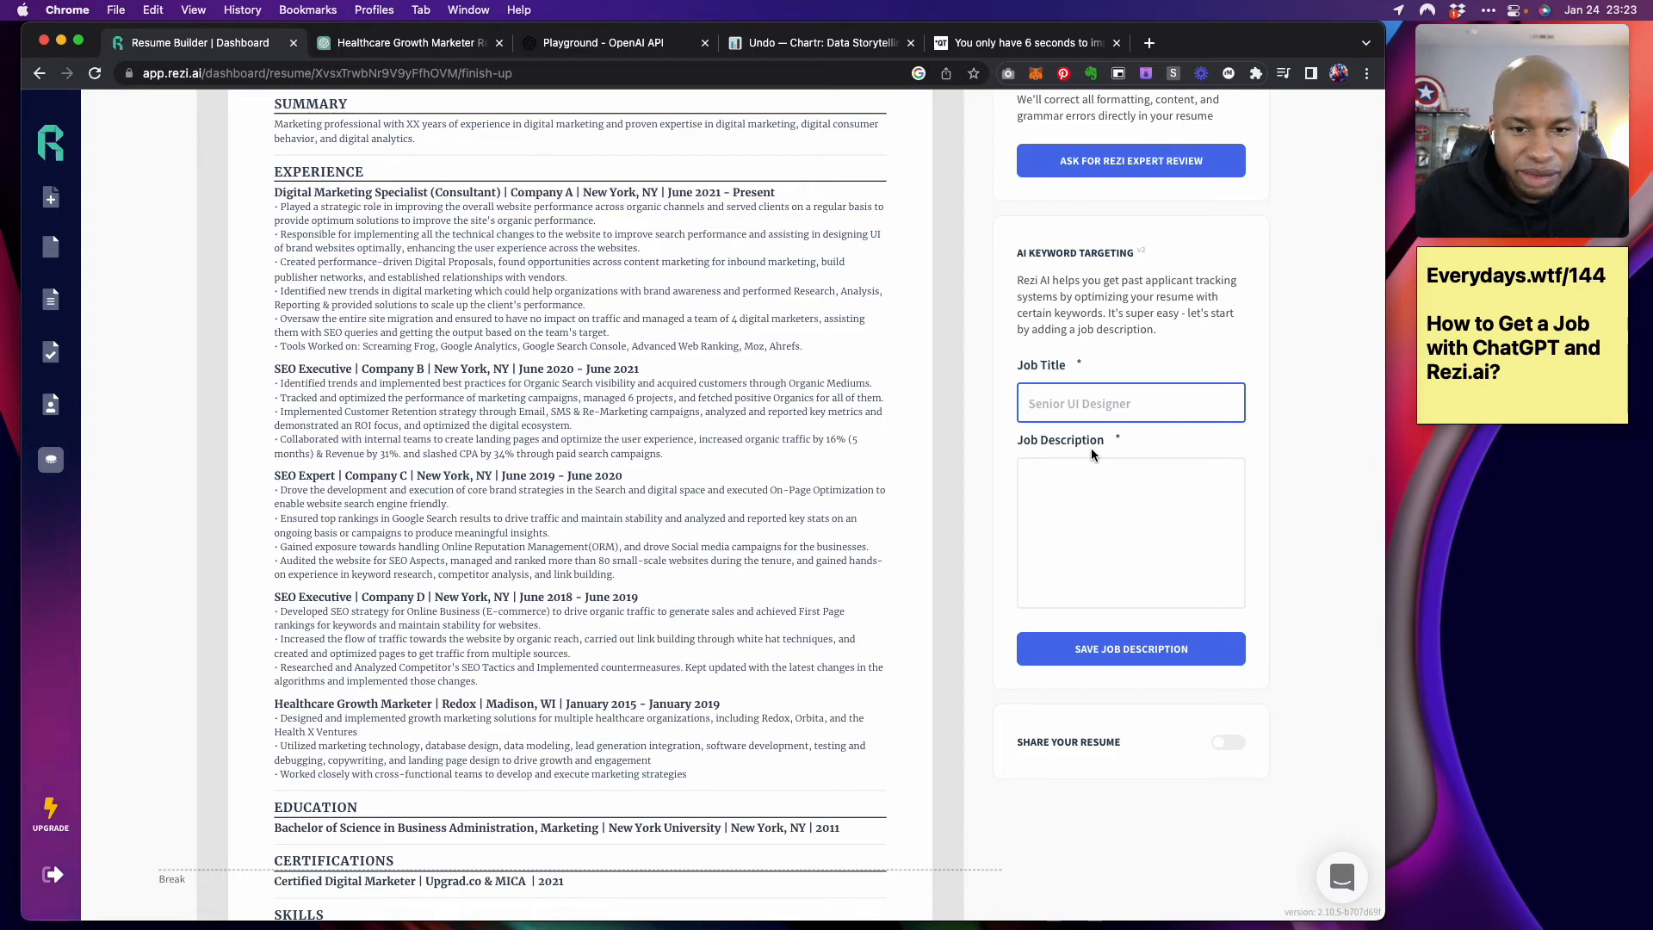
scroll(1091, 449, down, 2)
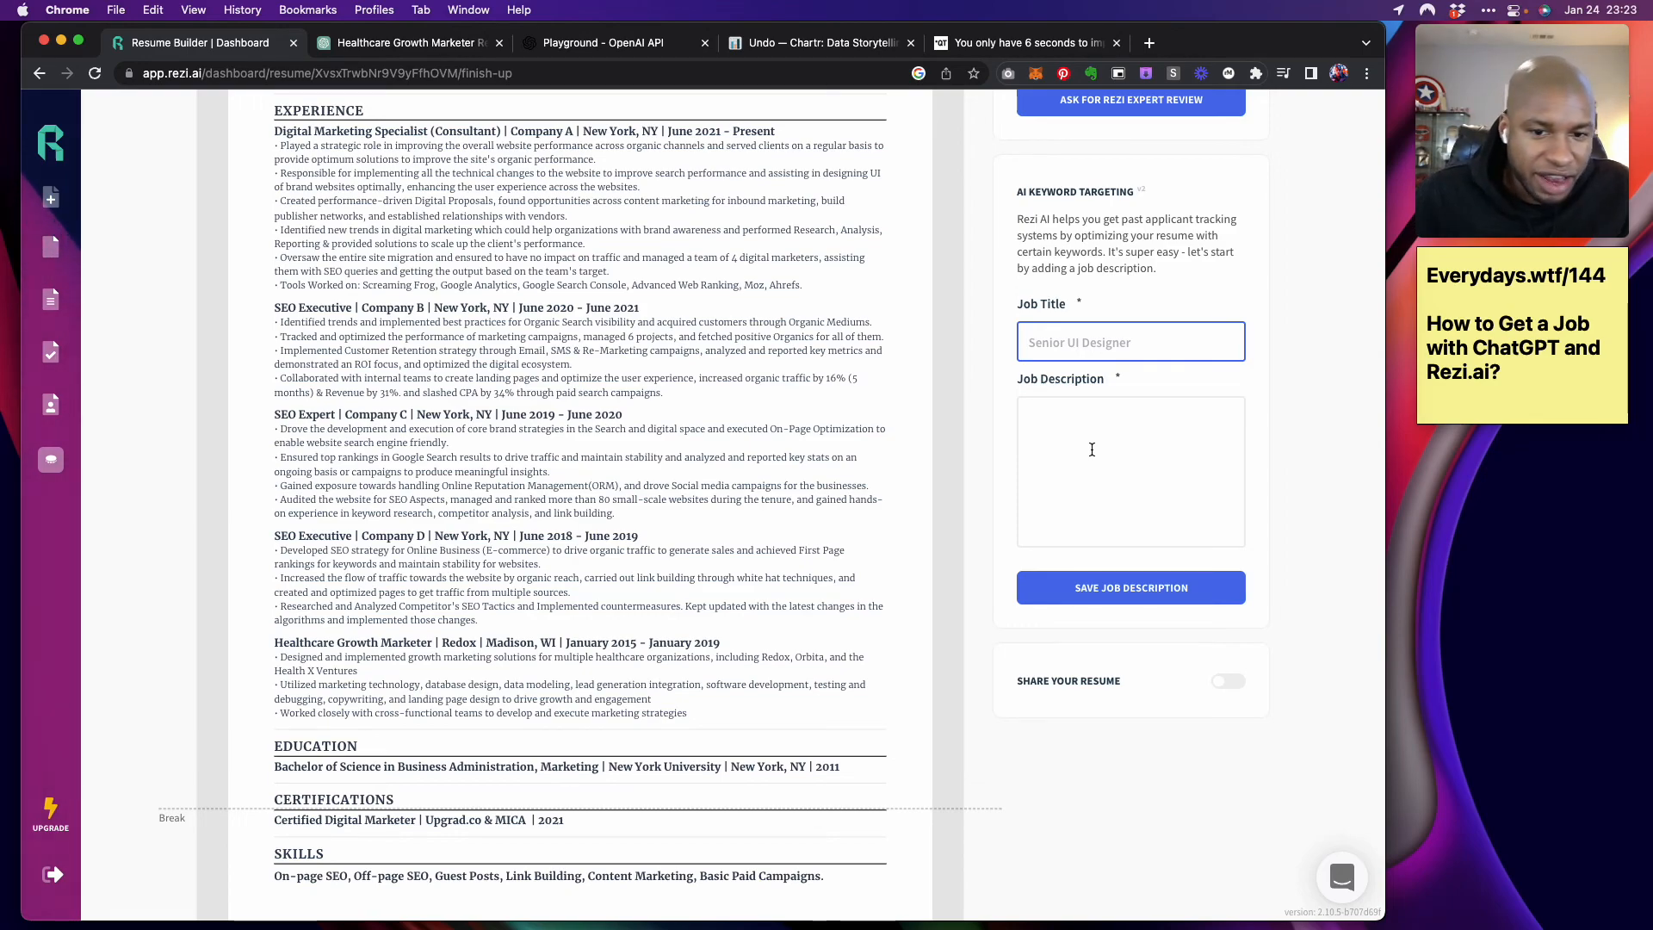
scroll(1092, 449, down, 2)
scroll(1092, 450, up, 10)
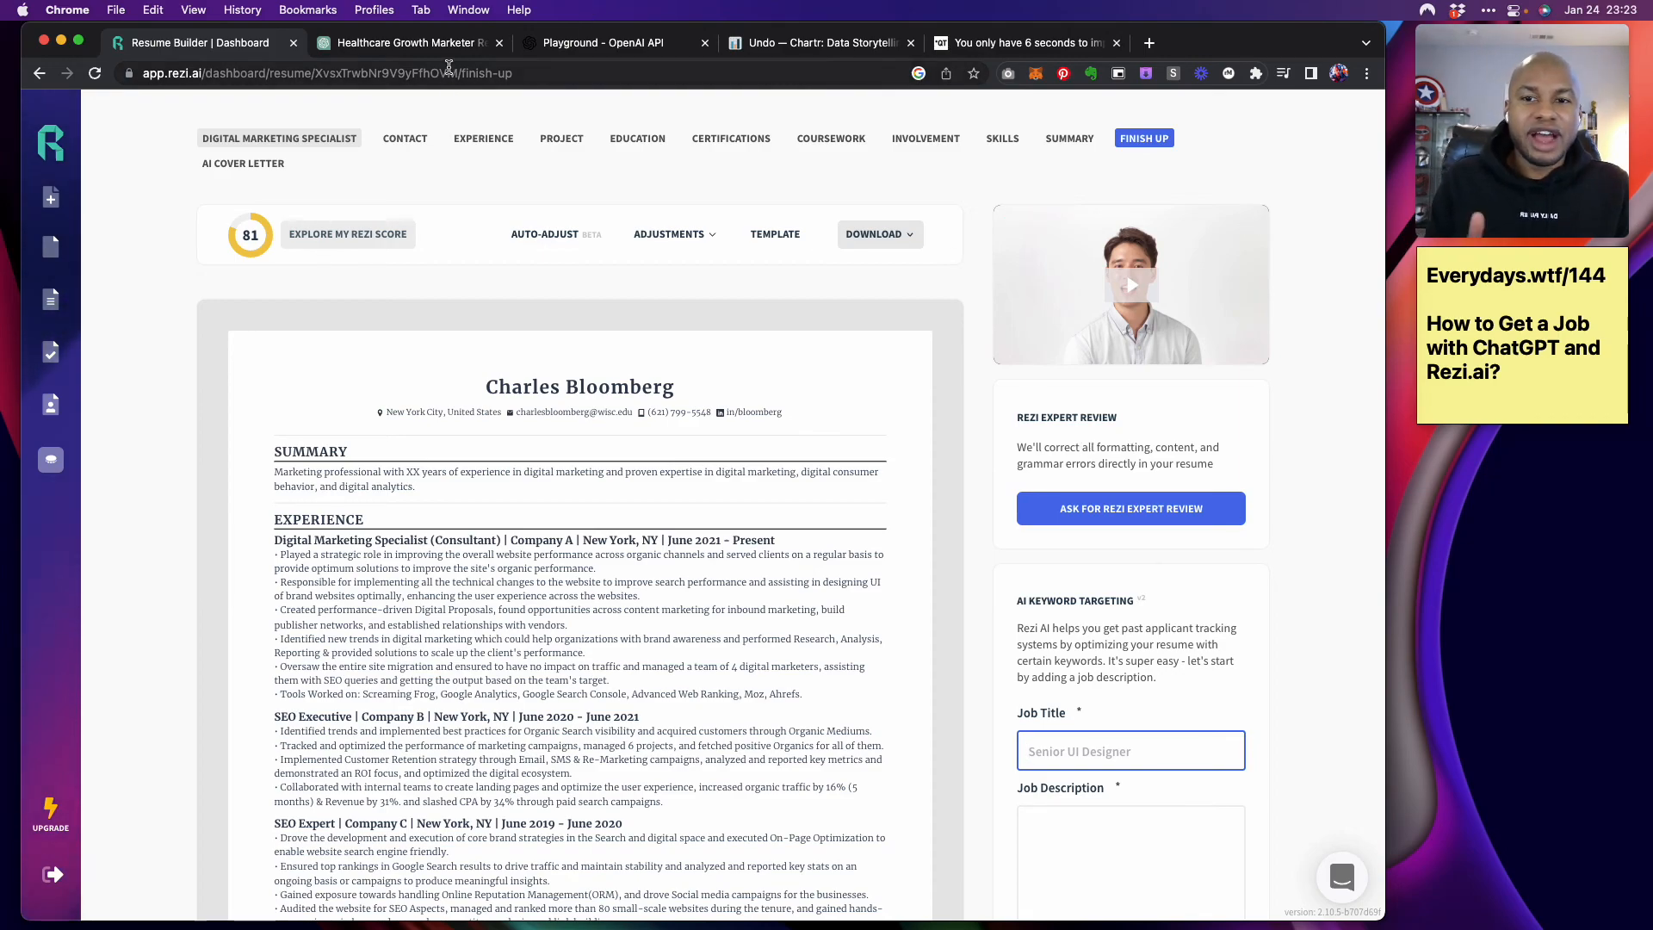
Revisit the resume's experience section and the ChatGPT cover letter, clearing the letter's text selection before returning to Rezi
click(404, 139)
click(478, 148)
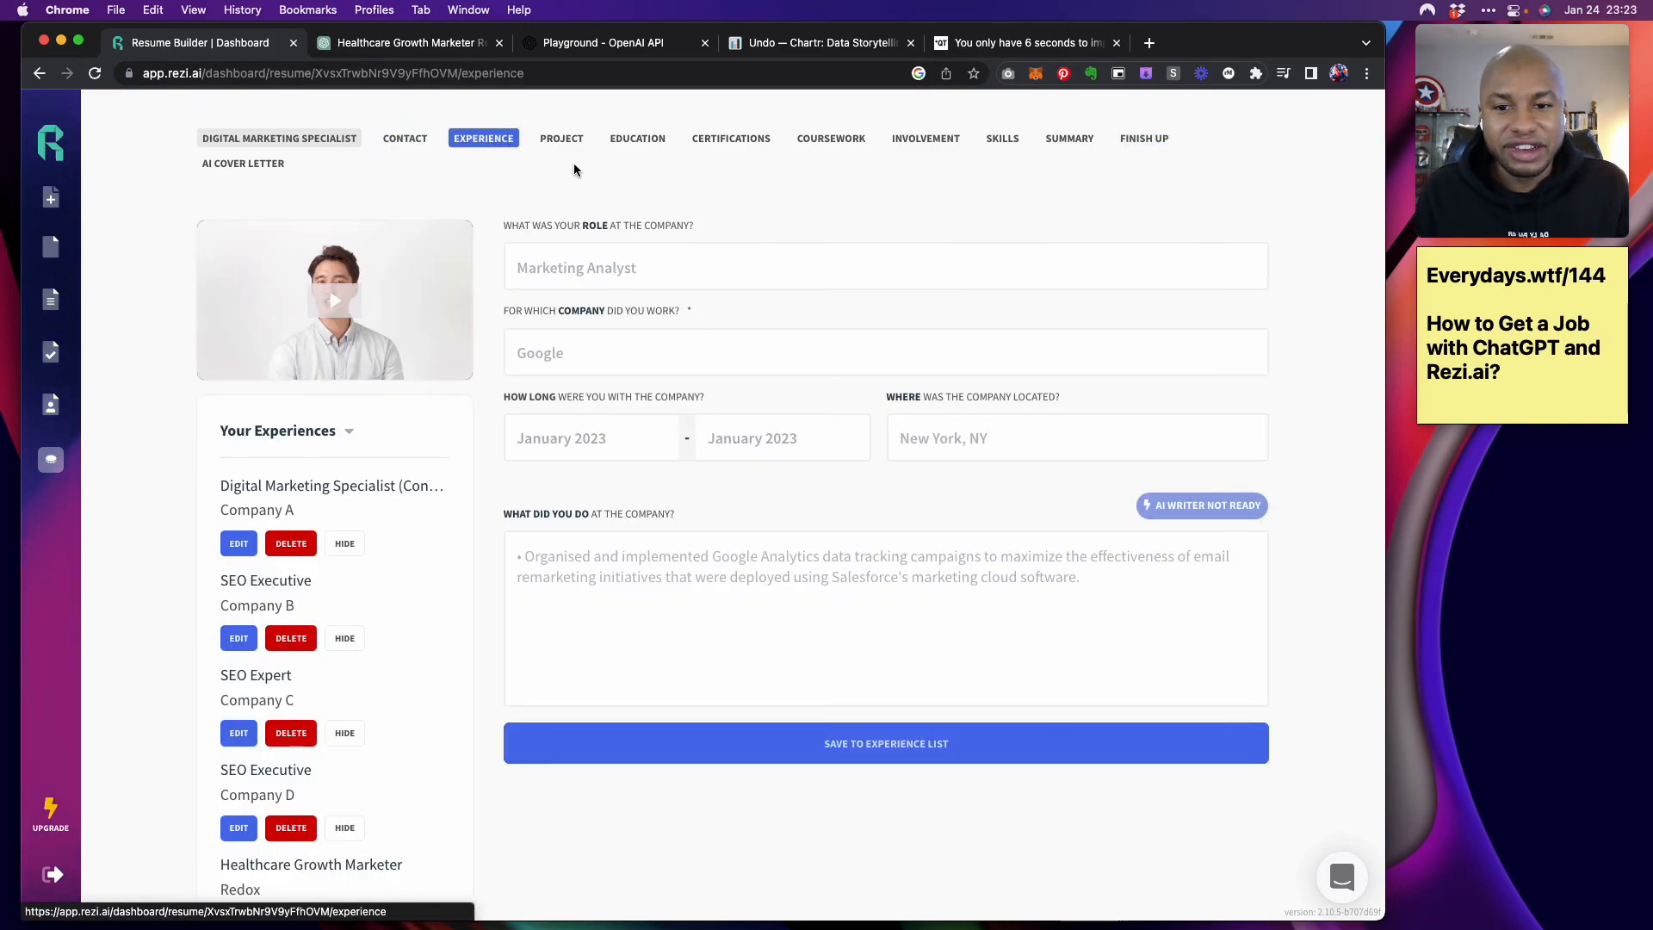
click(404, 43)
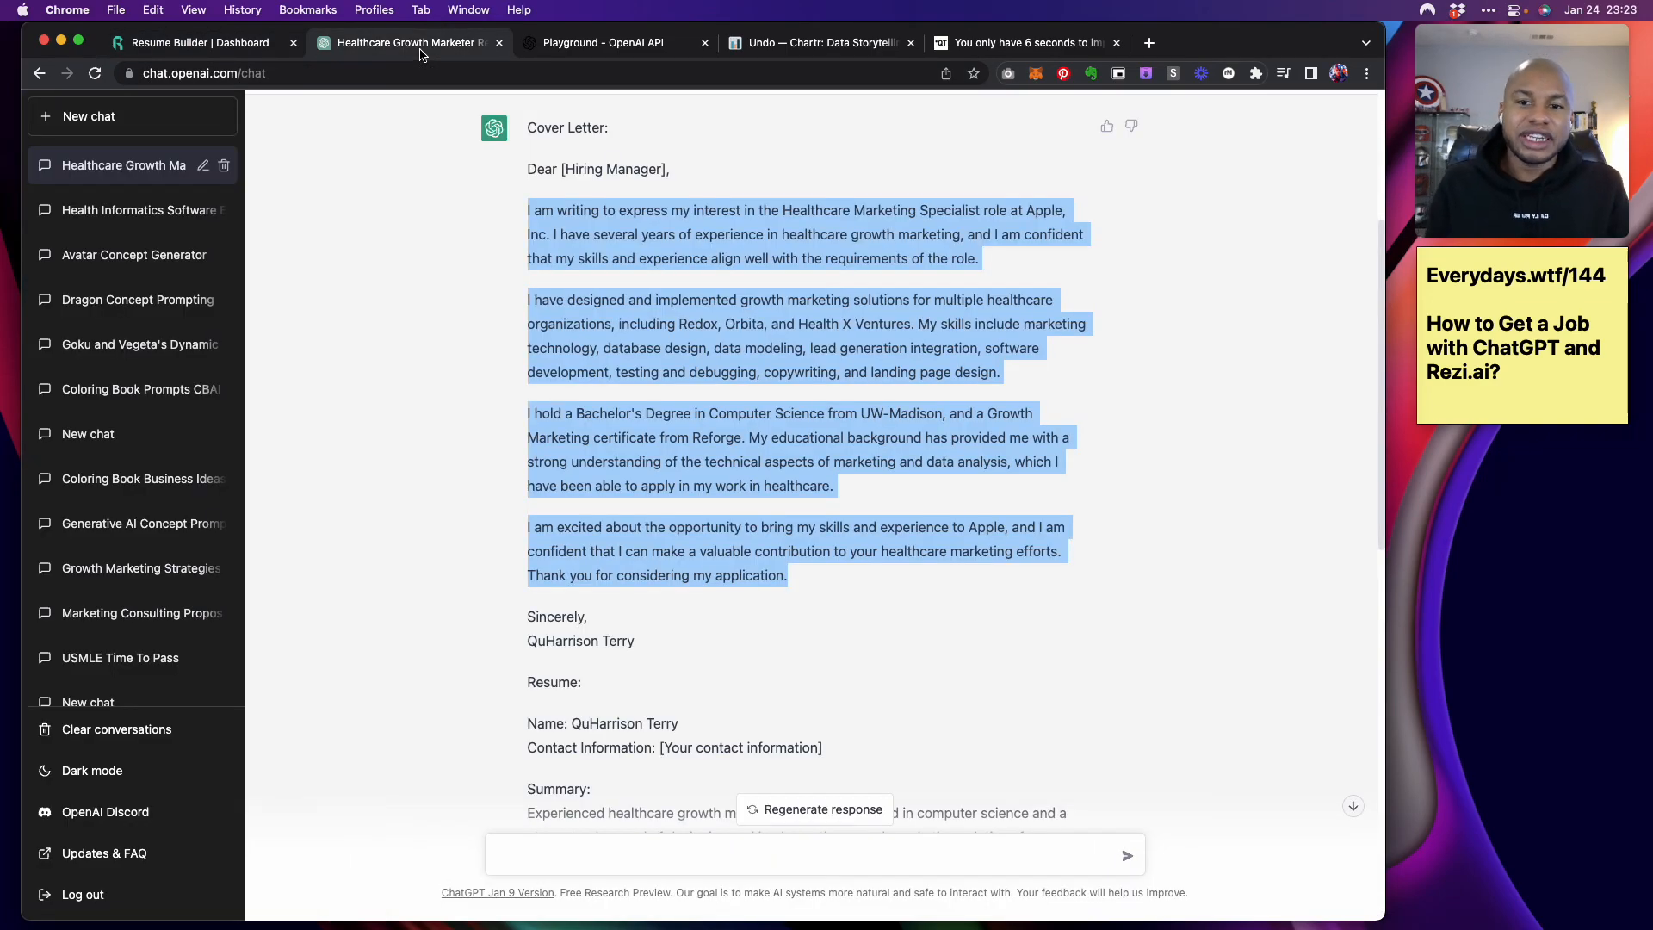
click(644, 429)
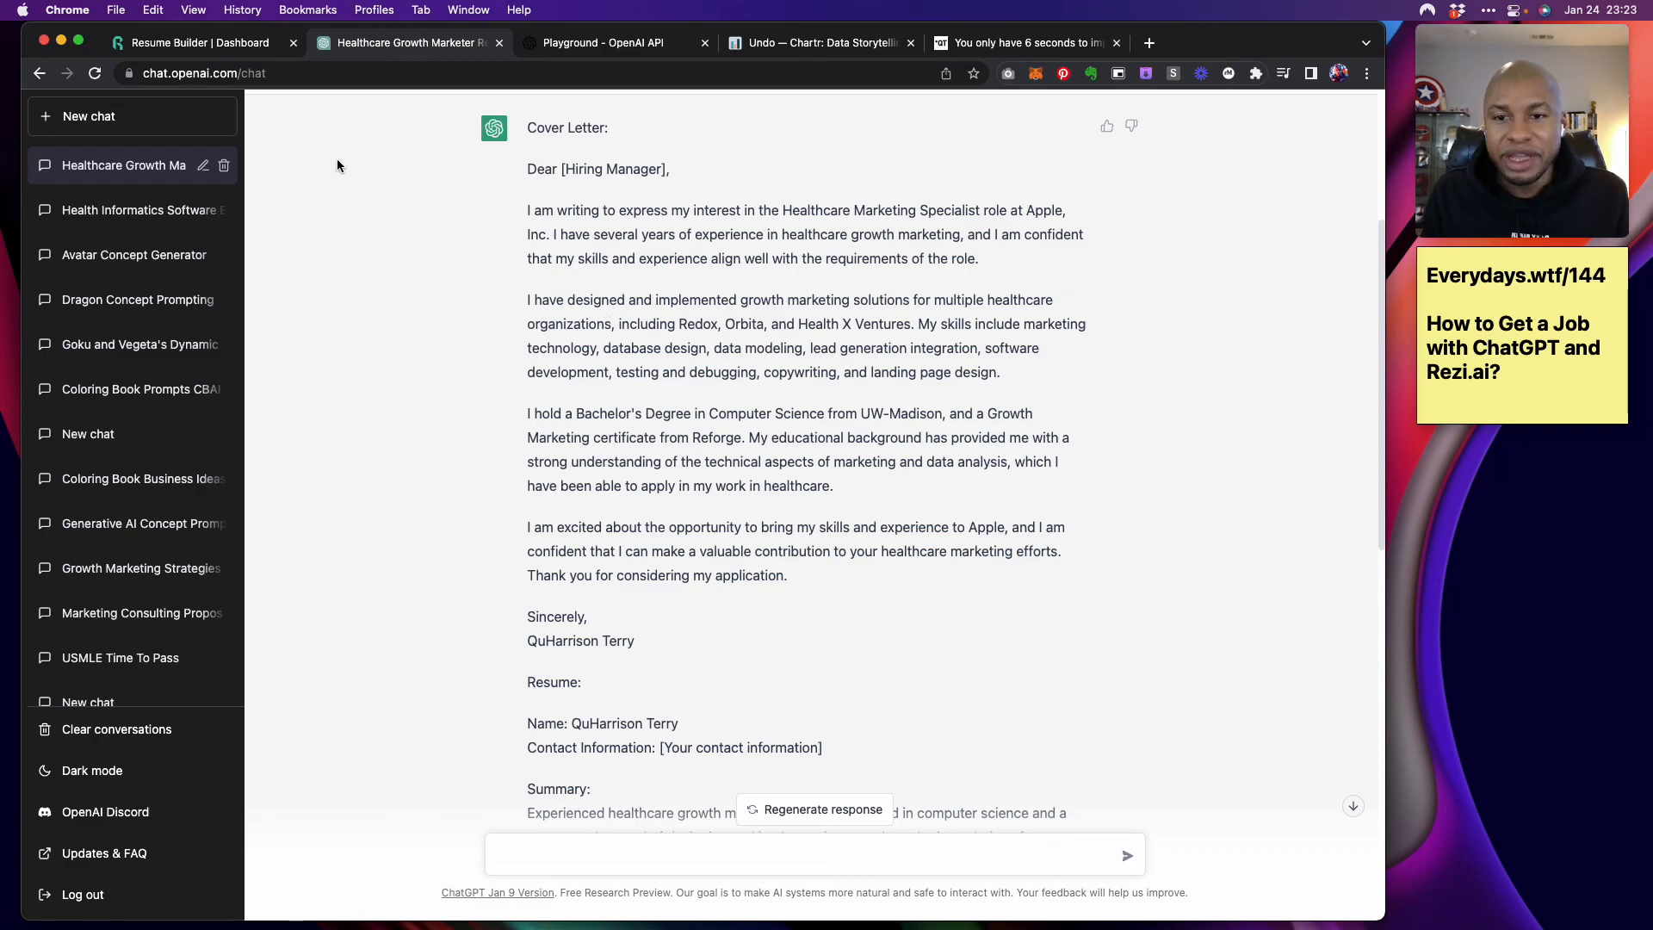
click(199, 43)
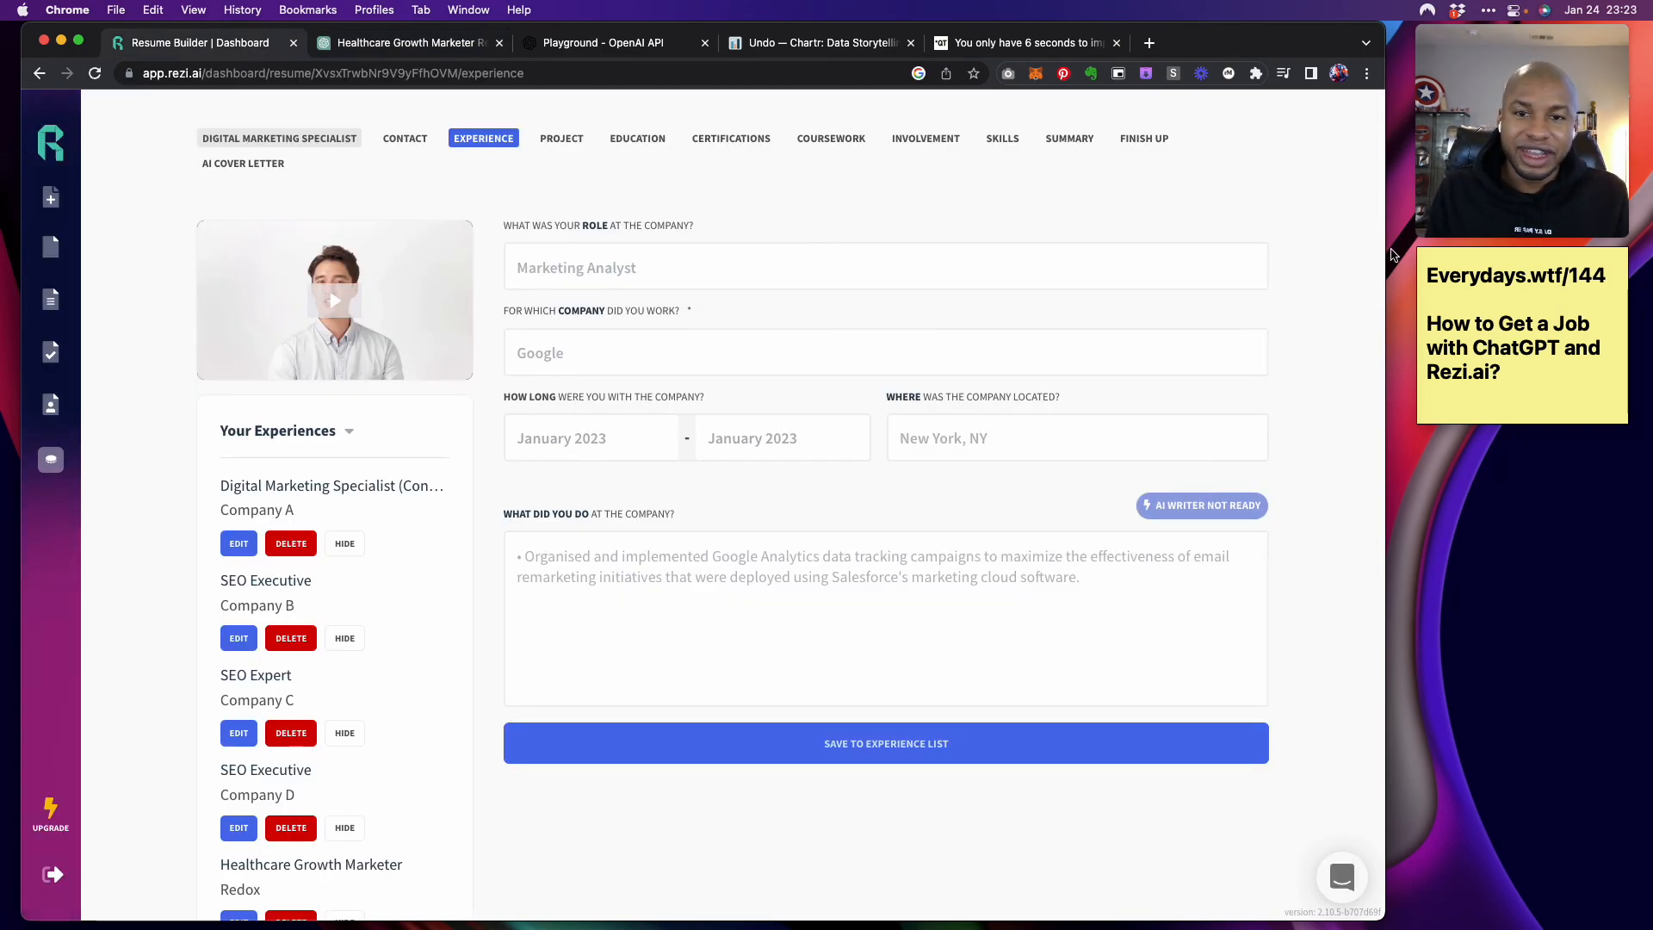
click(1513, 10)
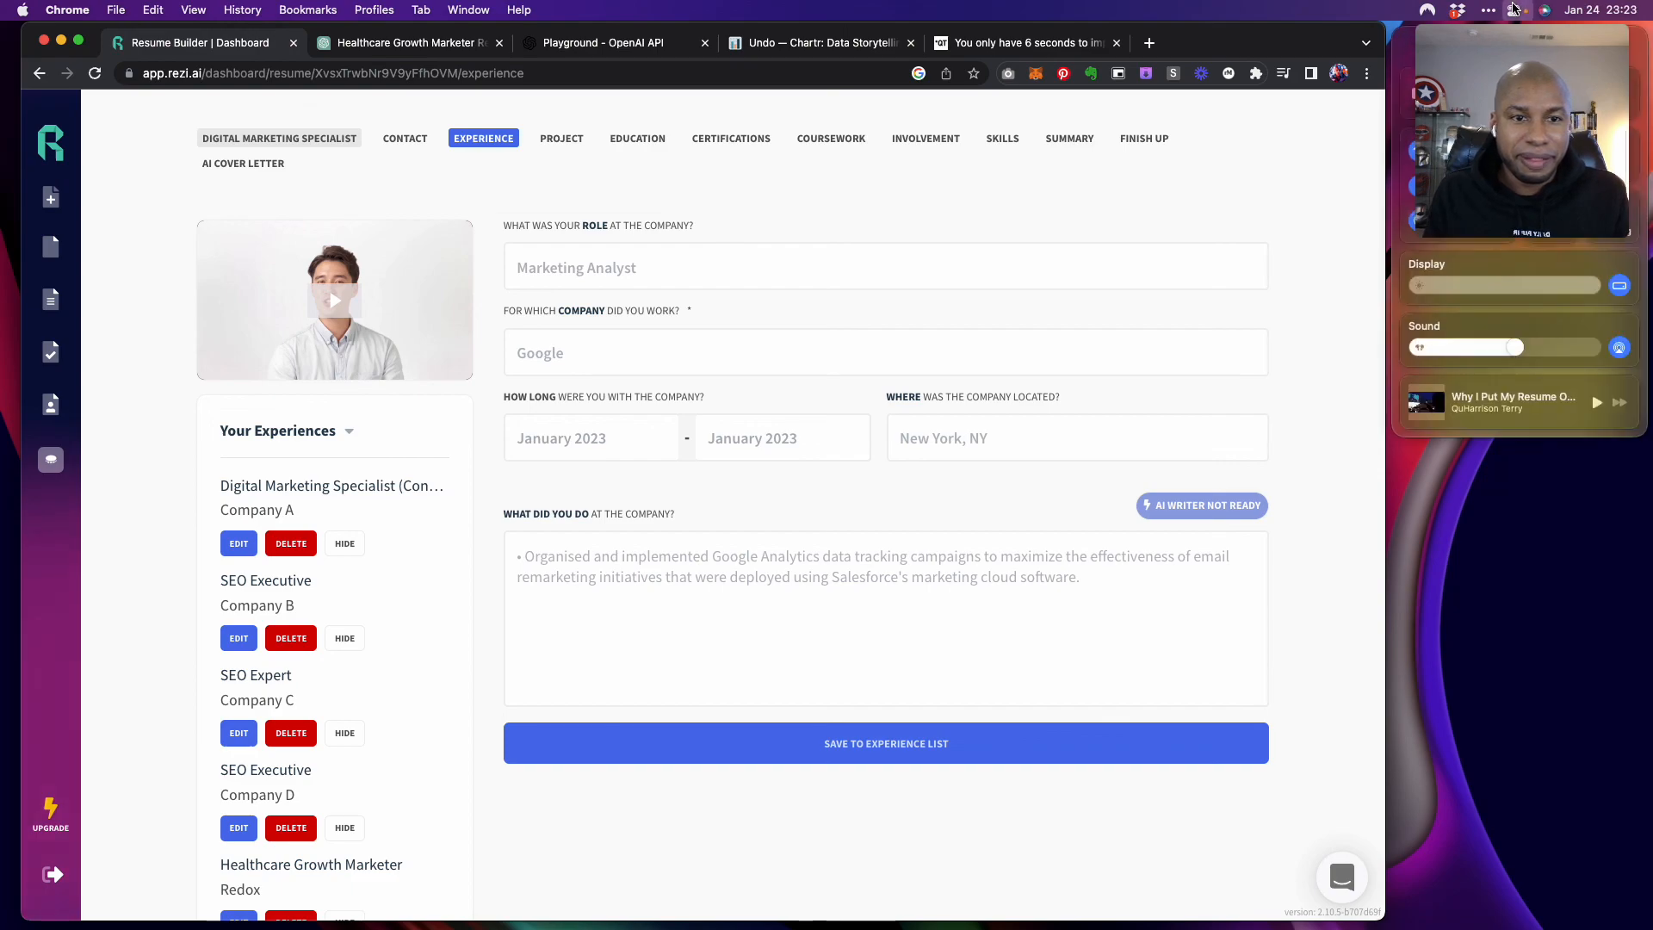
click(1492, 7)
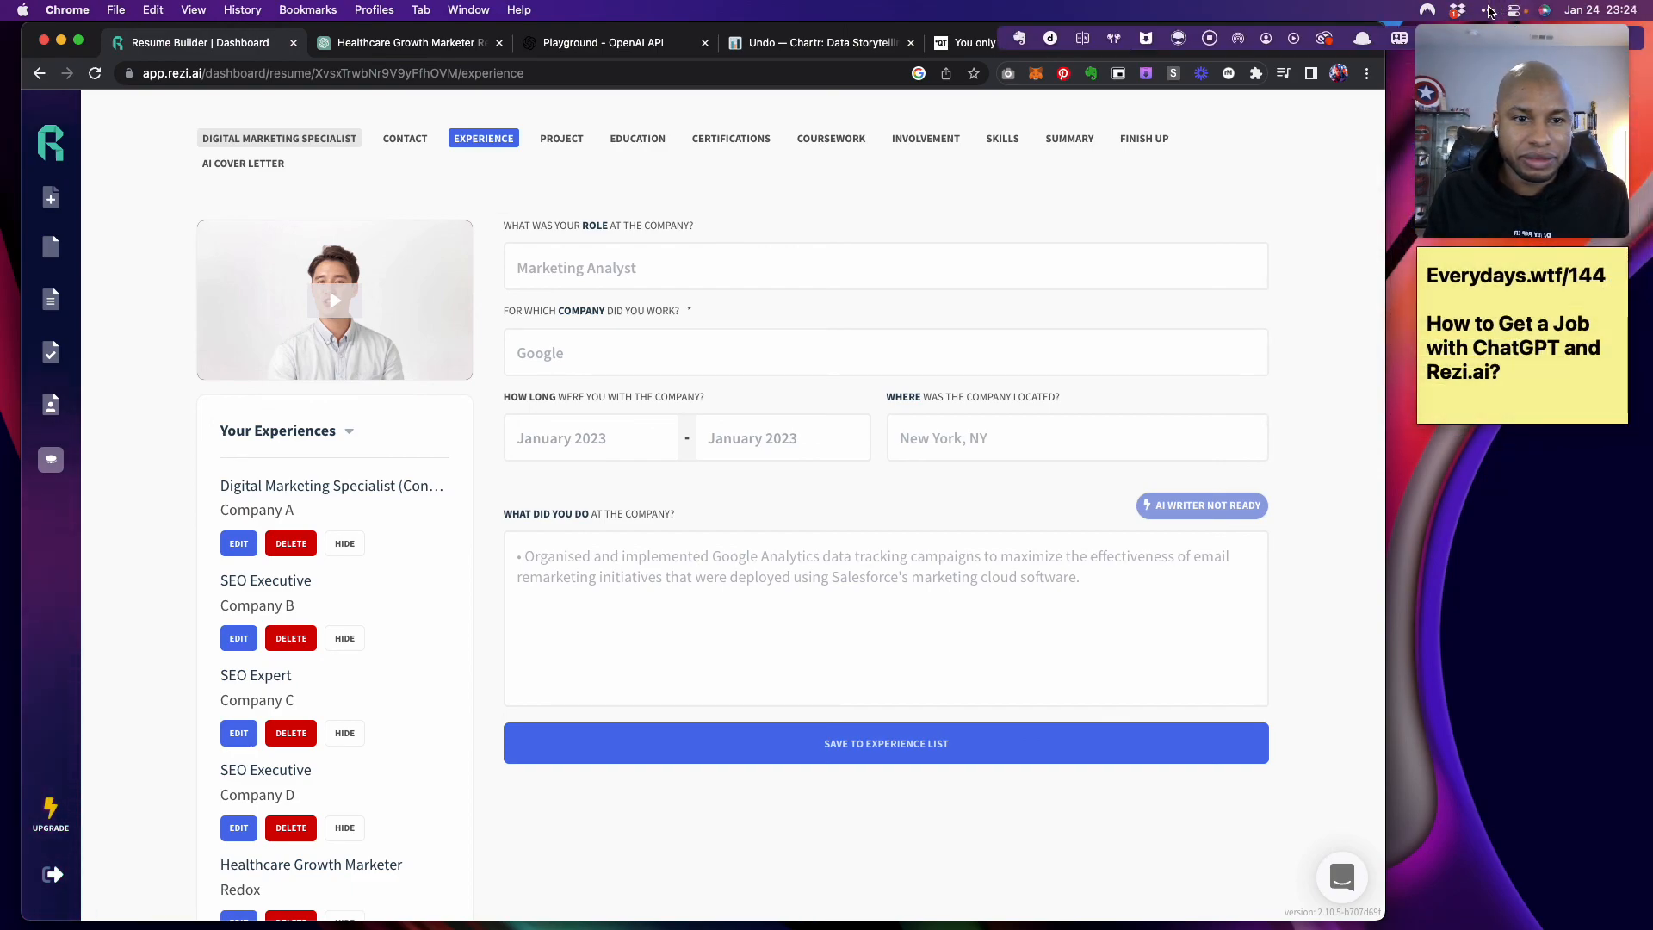